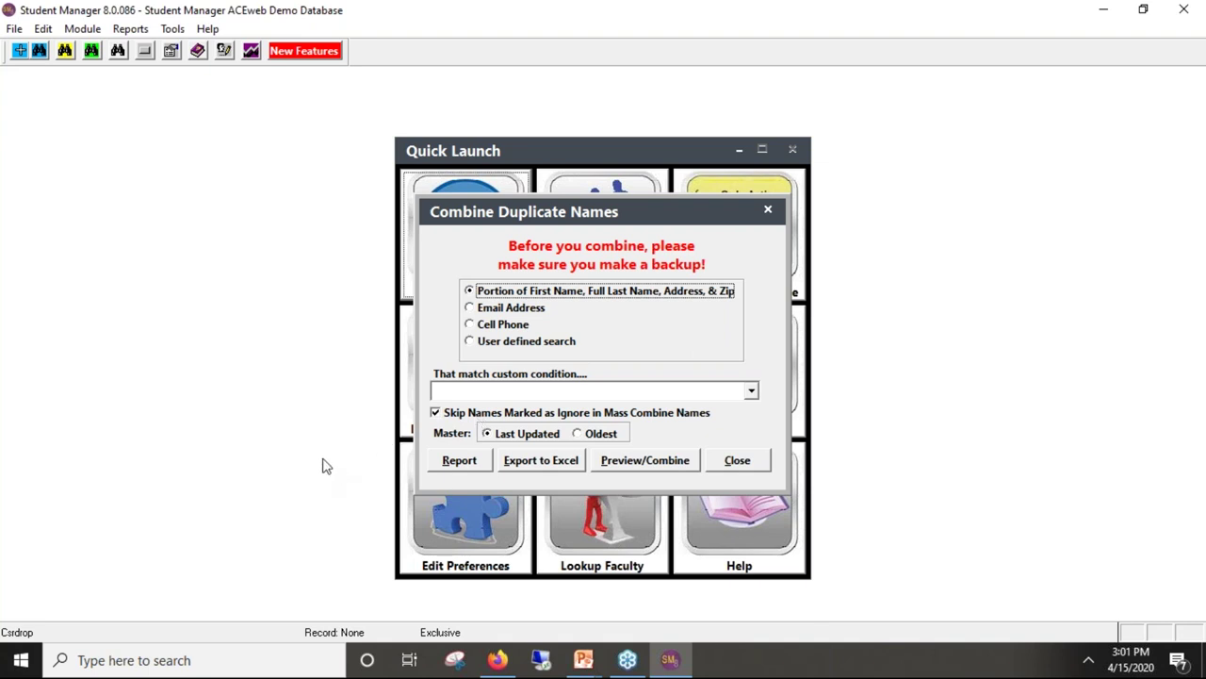
# Step: Close the Combine Duplicate Names dialog to reveal the Quick Launch panel
pyautogui.click(739, 461)
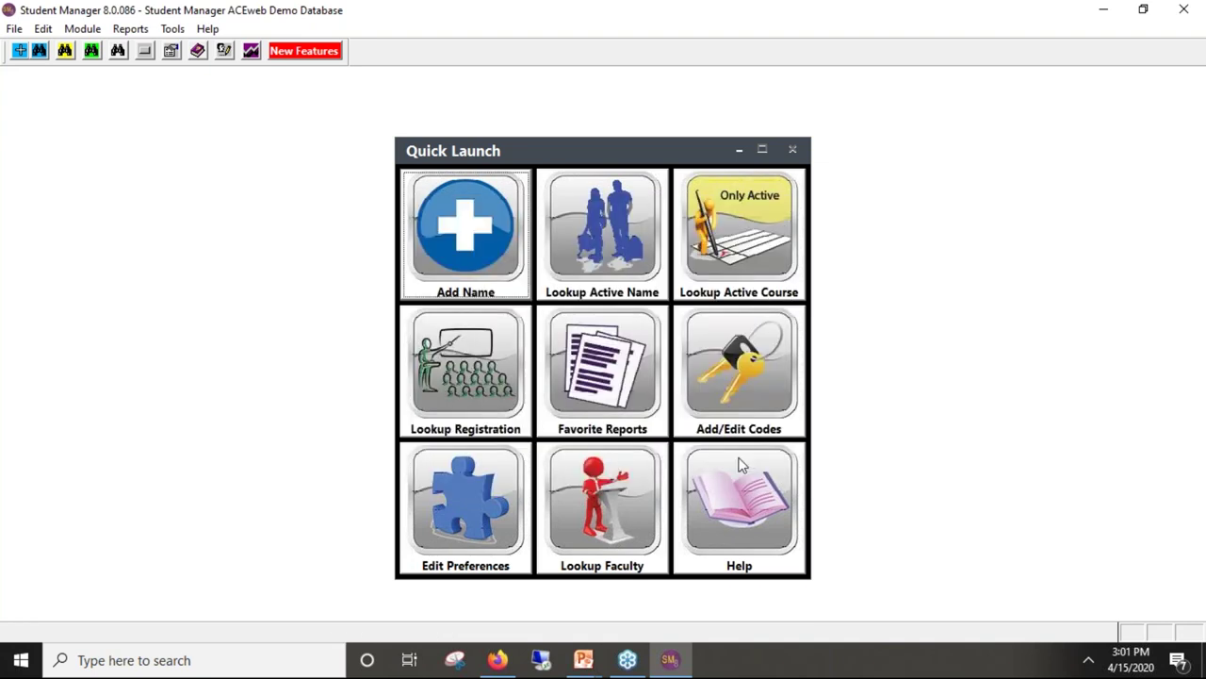
# Step: Open a student record from Lookup Active Name and change her first name, confirming the change
pyautogui.click(635, 276)
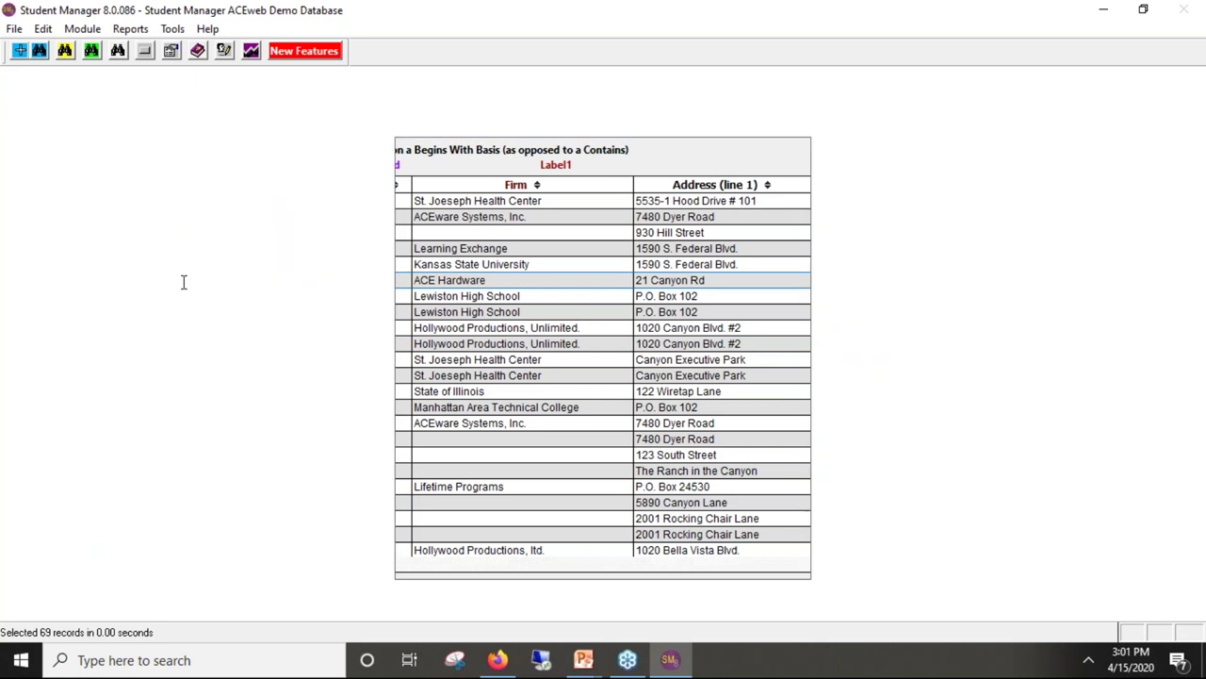
pyautogui.doubleClick(184, 282)
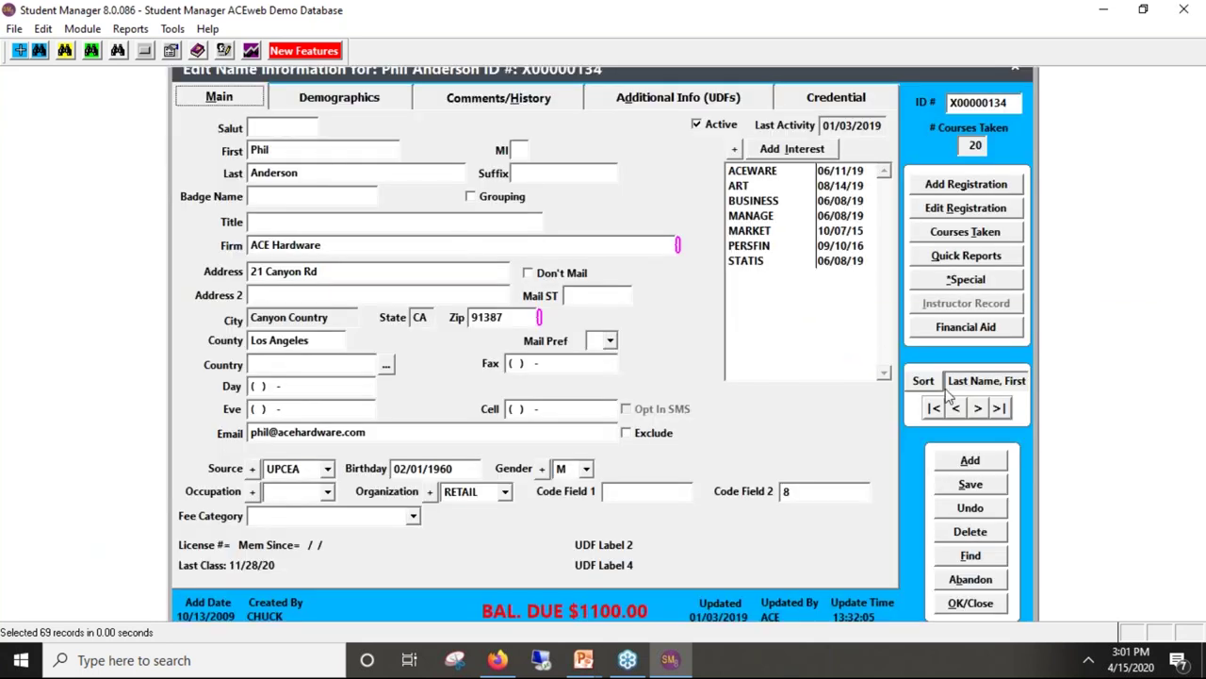
pyautogui.click(978, 408)
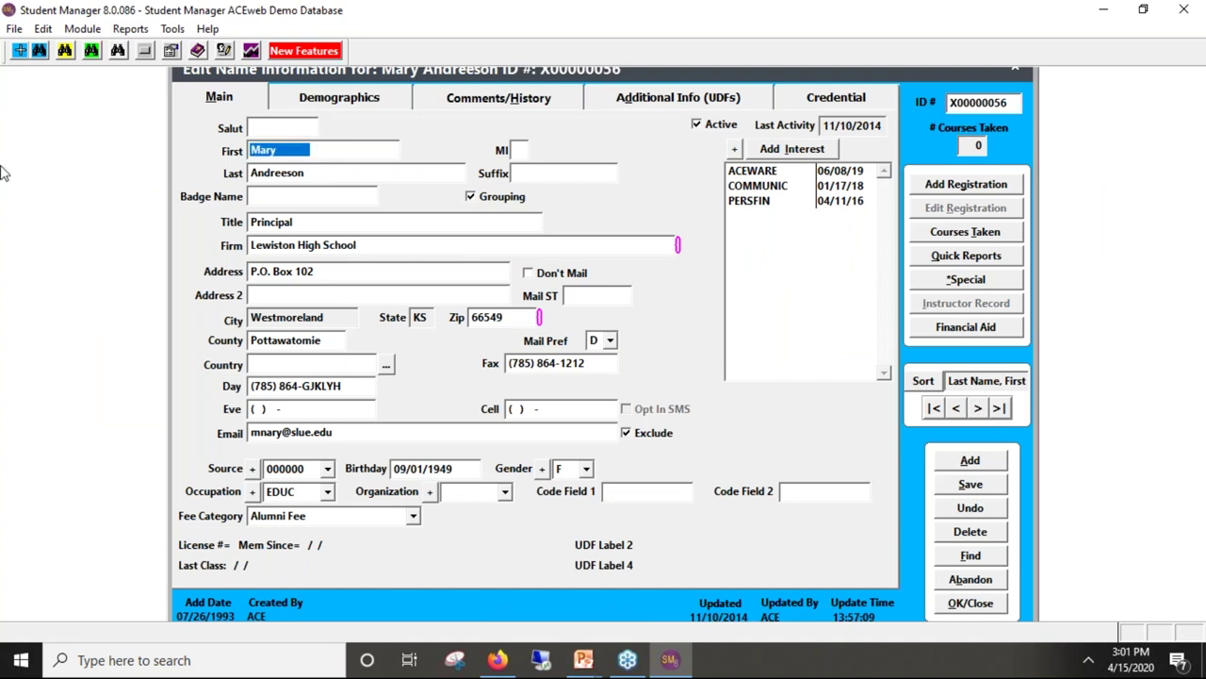
pyautogui.write('Phillipina')
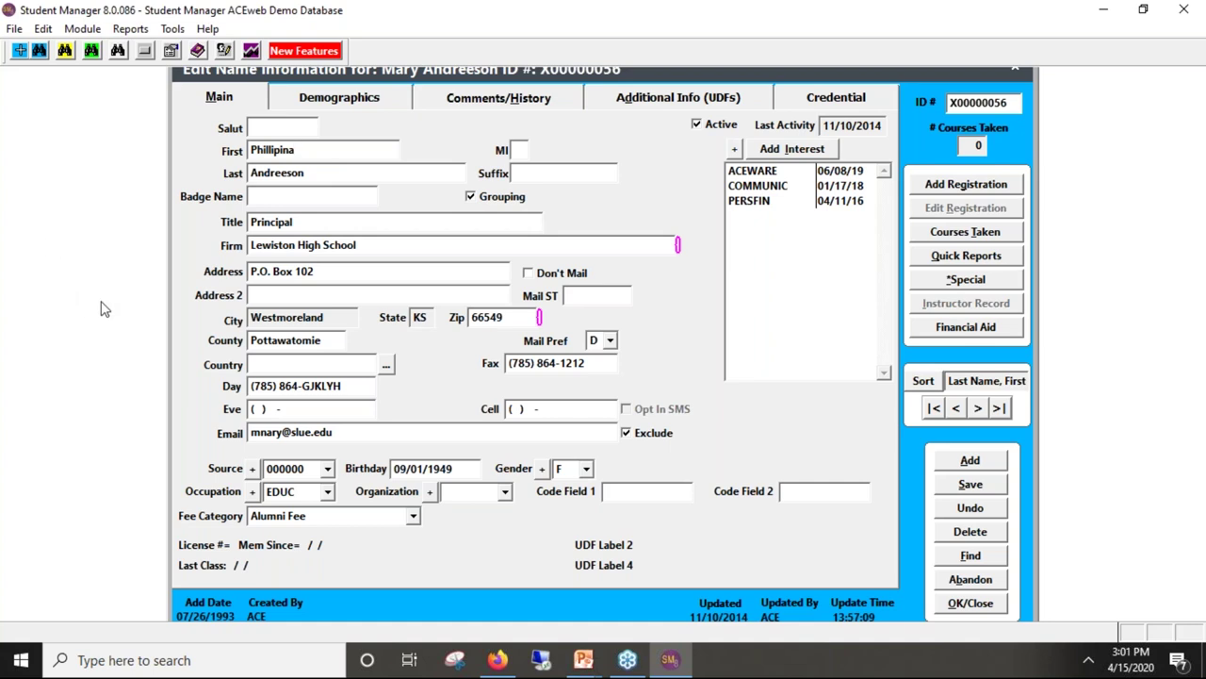
pyautogui.click(363, 247)
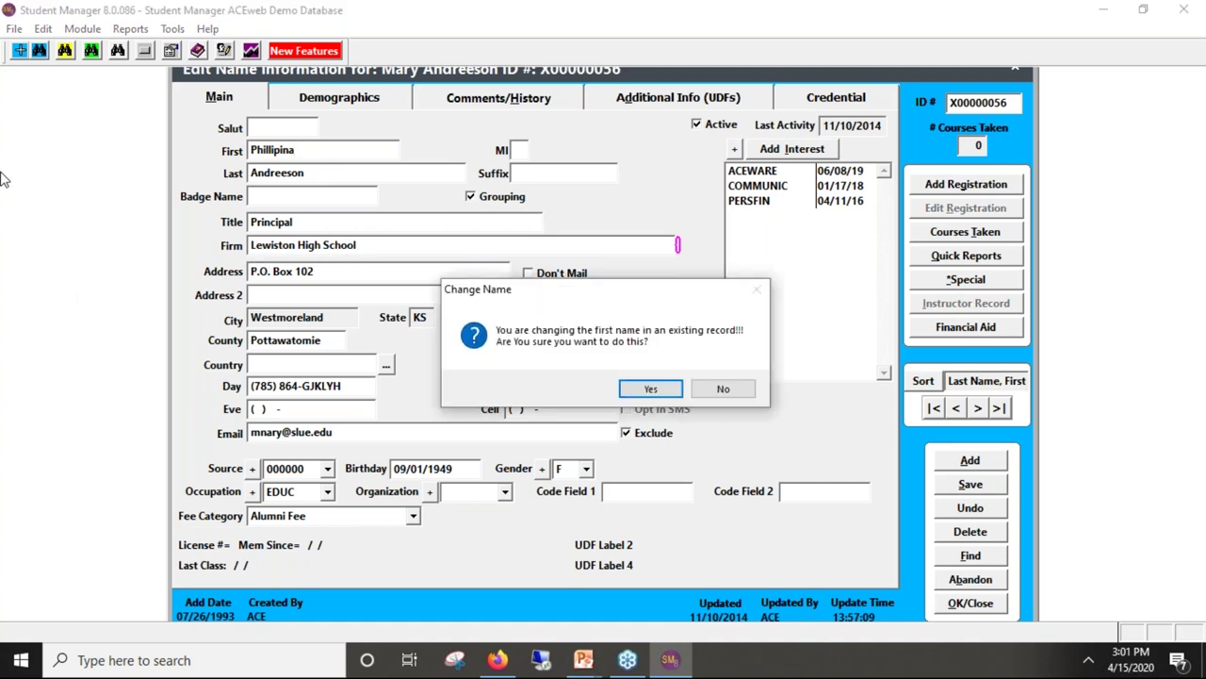
pyautogui.click(648, 387)
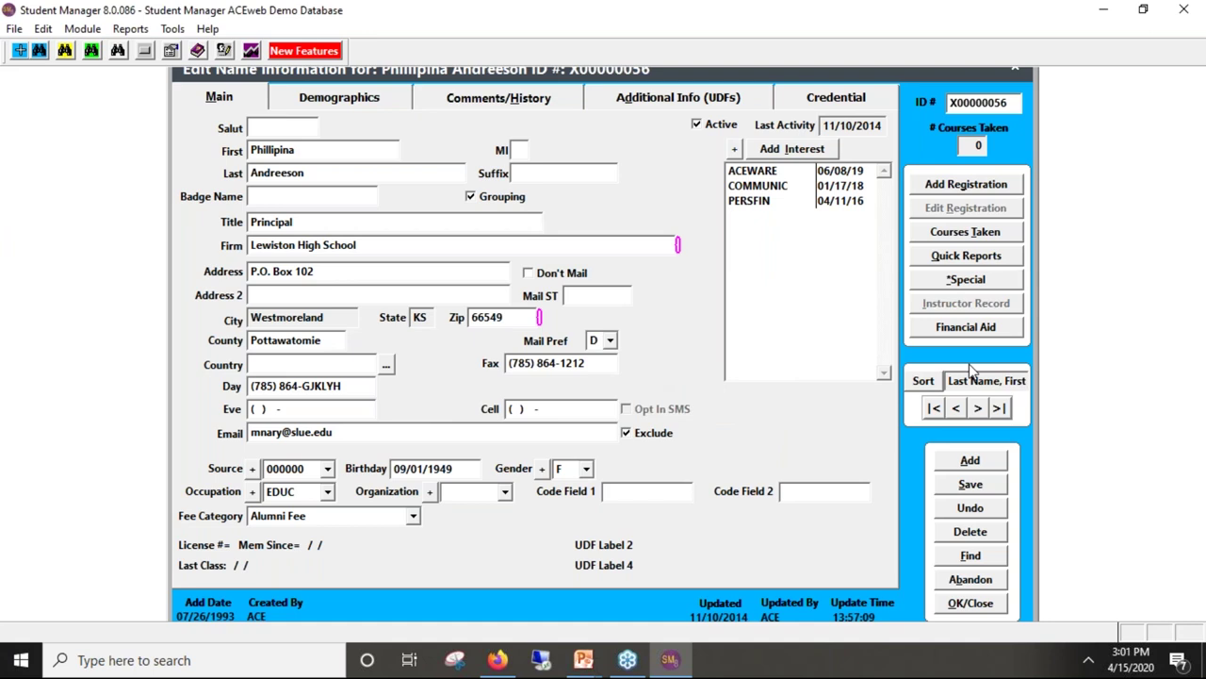
# Step: Set the student's firm to ACE Hardware, filling organization RETAIL, and close the record
pyautogui.click(957, 409)
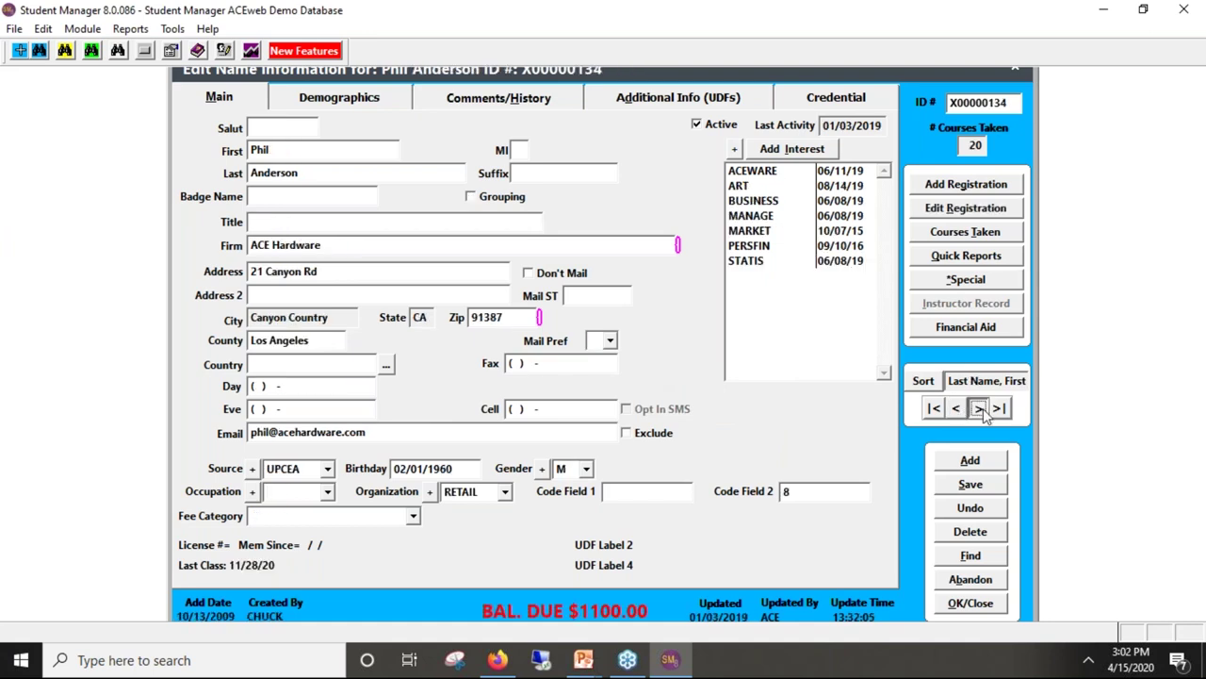
pyautogui.click(978, 408)
pyautogui.hotkey('shift', 'Home')
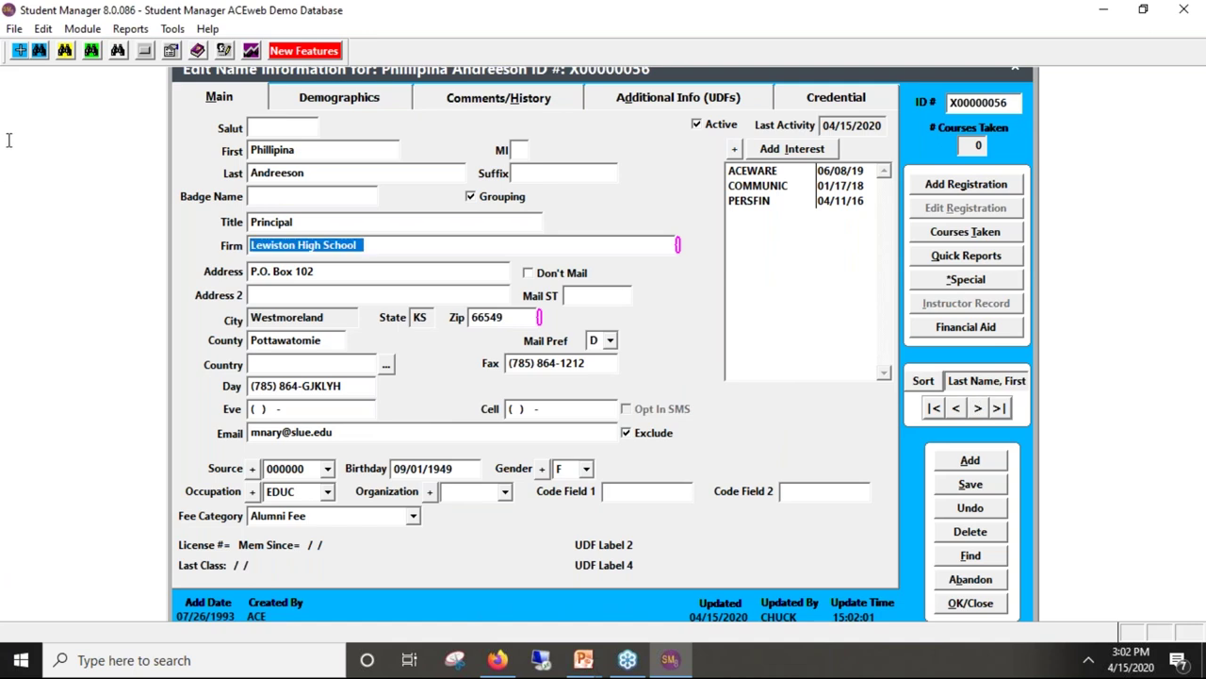
pyautogui.write('Ac')
pyautogui.press('Tab')
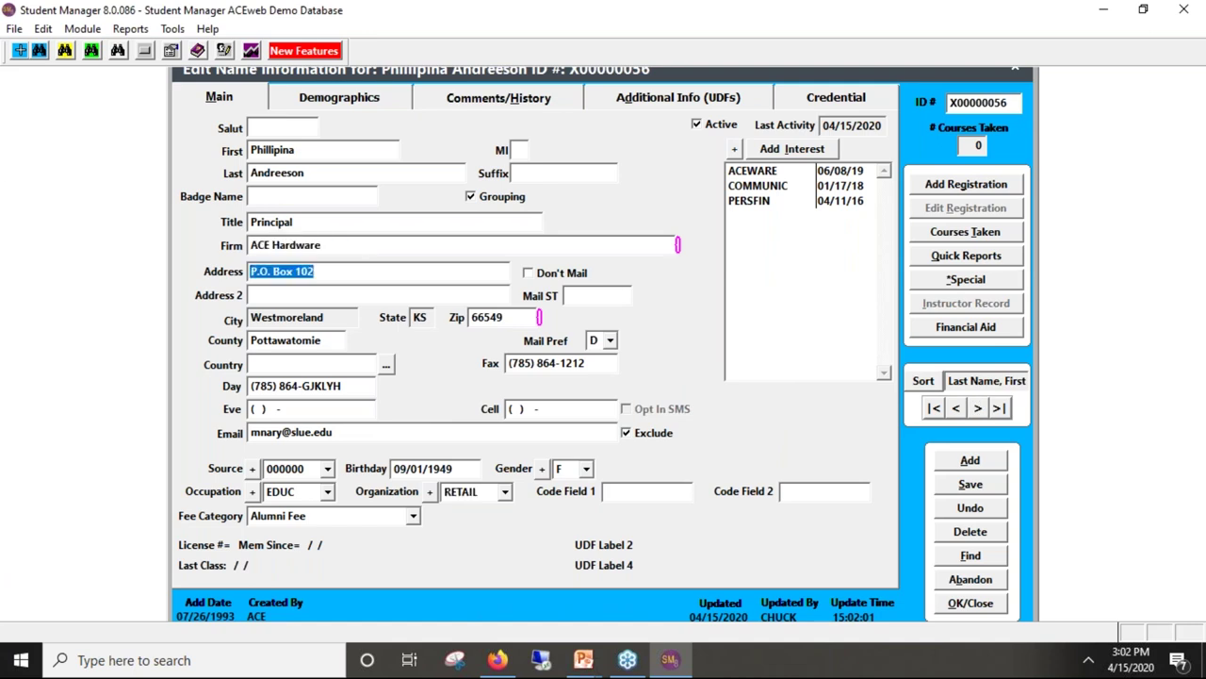
pyautogui.click(978, 600)
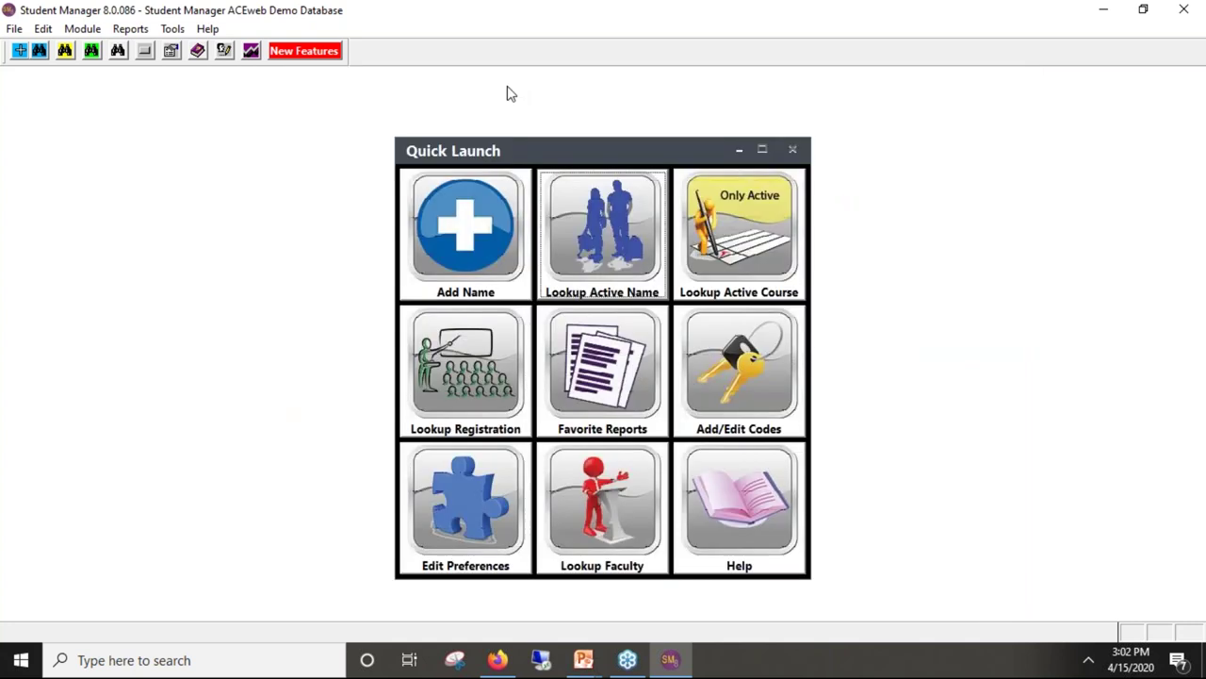
pyautogui.click(137, 28)
pyautogui.moveTo(172, 29)
pyautogui.moveTo(225, 82)
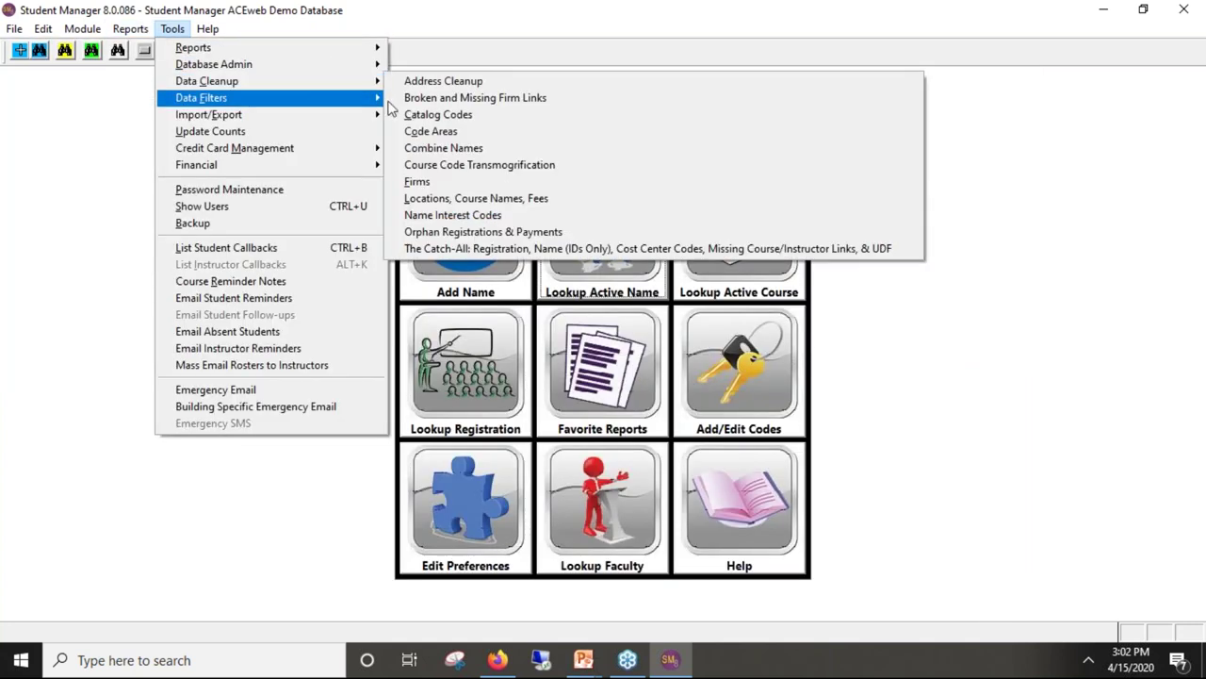
pyautogui.click(482, 153)
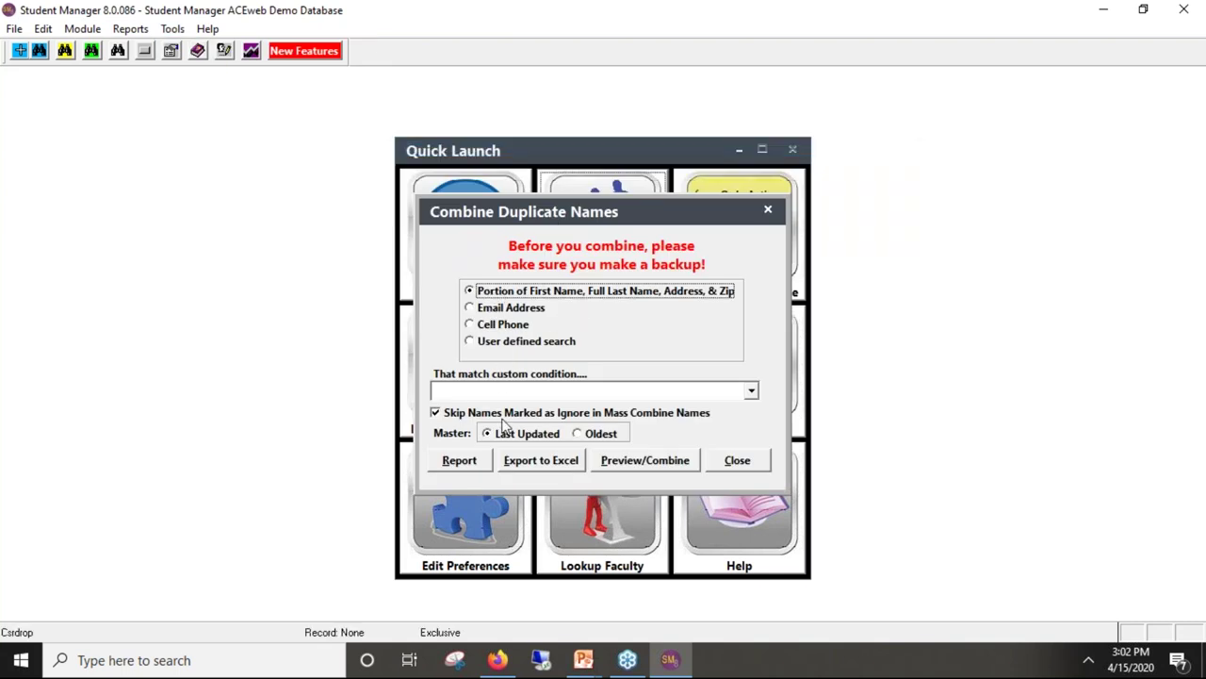
pyautogui.click(624, 462)
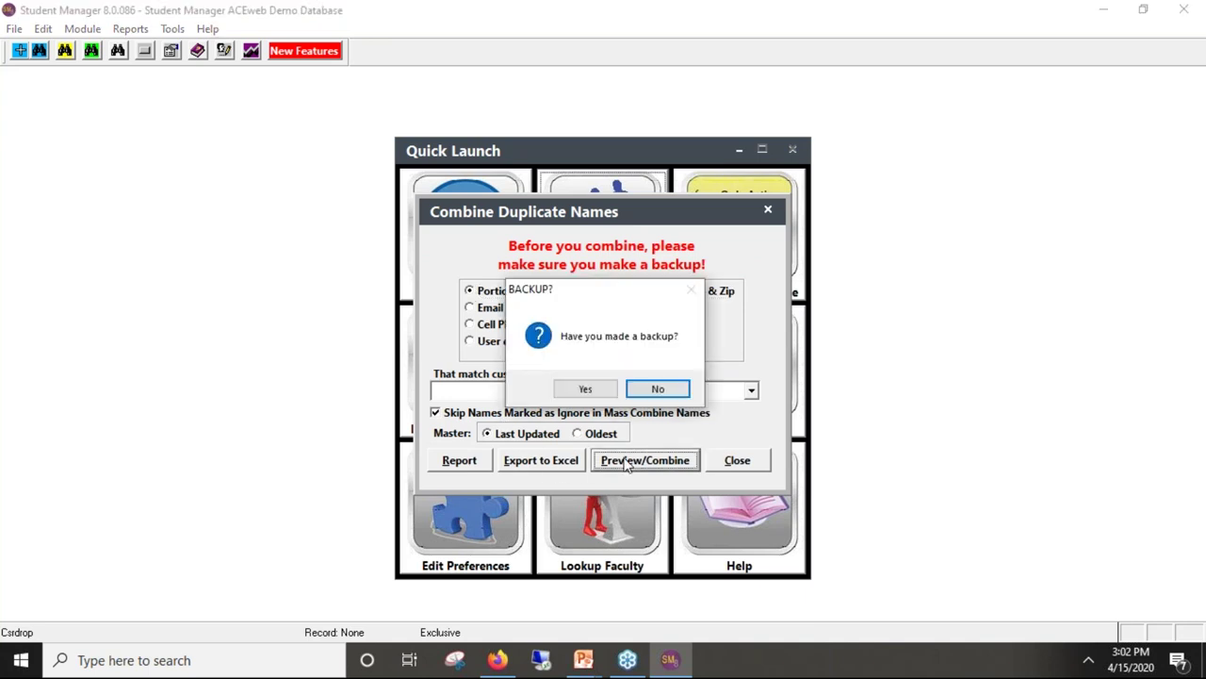
pyautogui.click(608, 396)
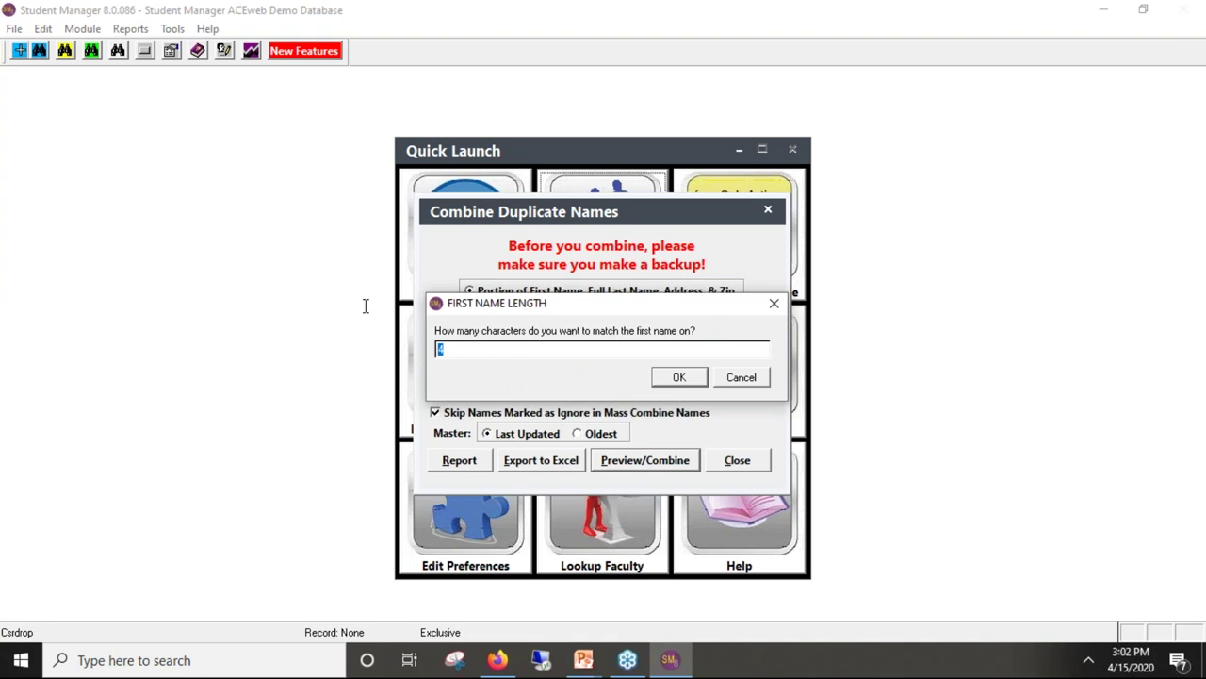
pyautogui.write('3')
pyautogui.click(678, 377)
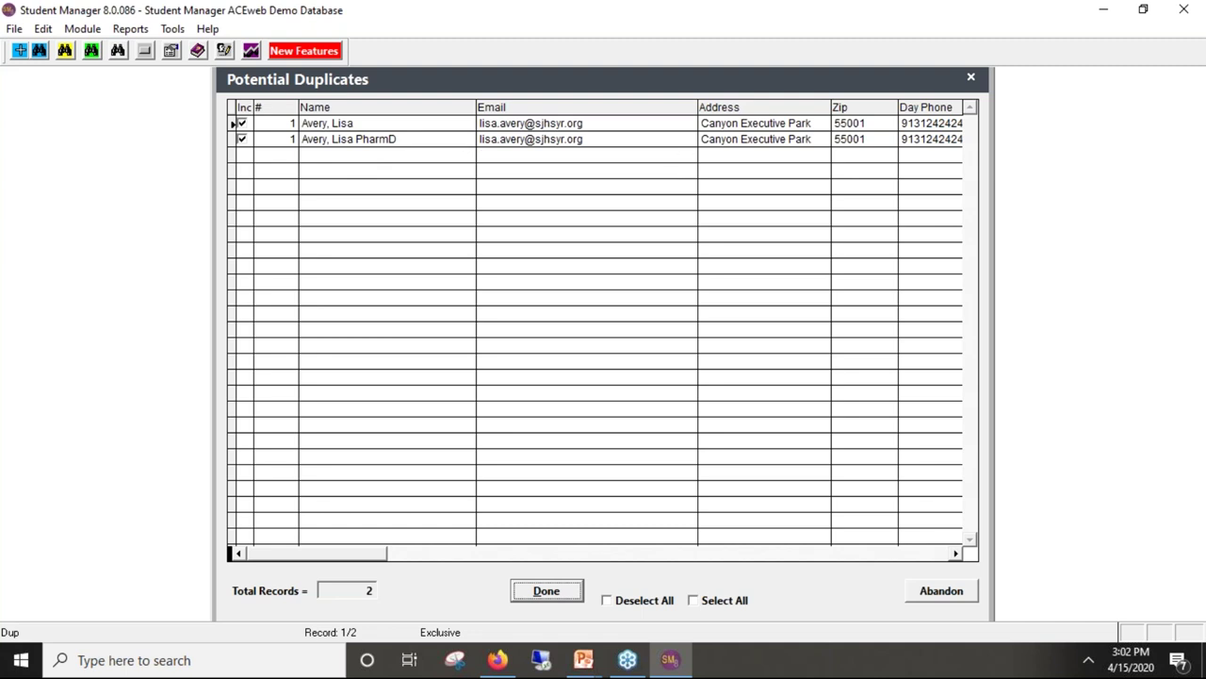
pyautogui.click(950, 594)
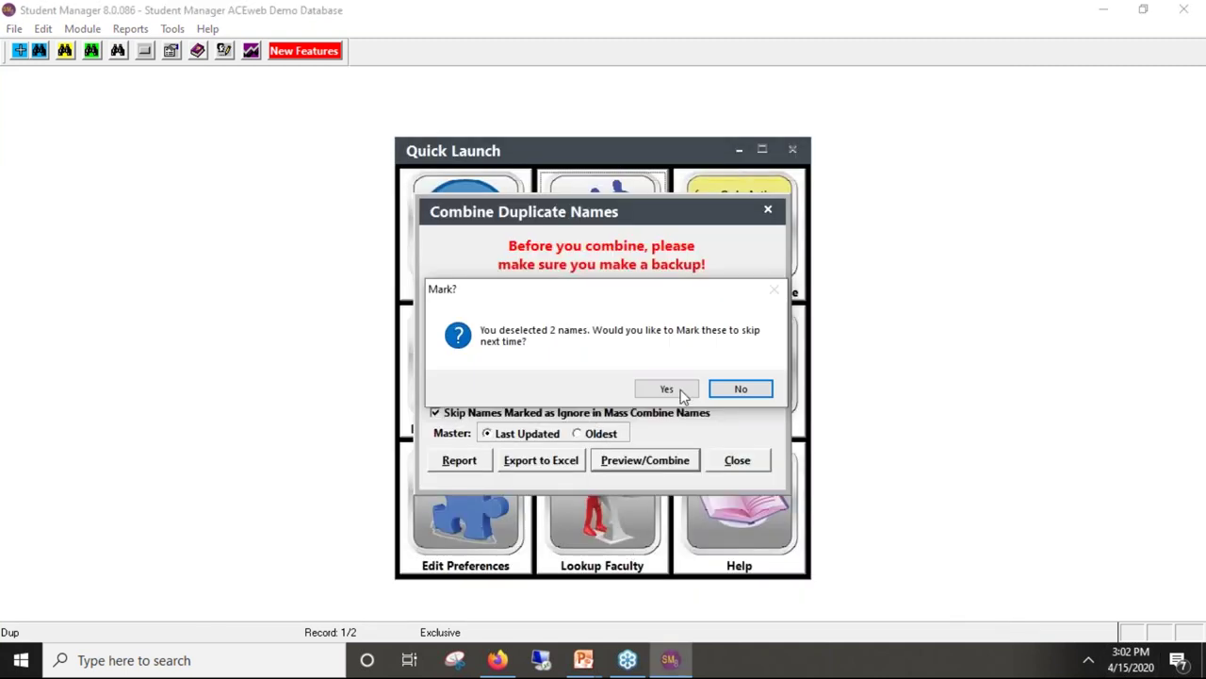
pyautogui.click(744, 393)
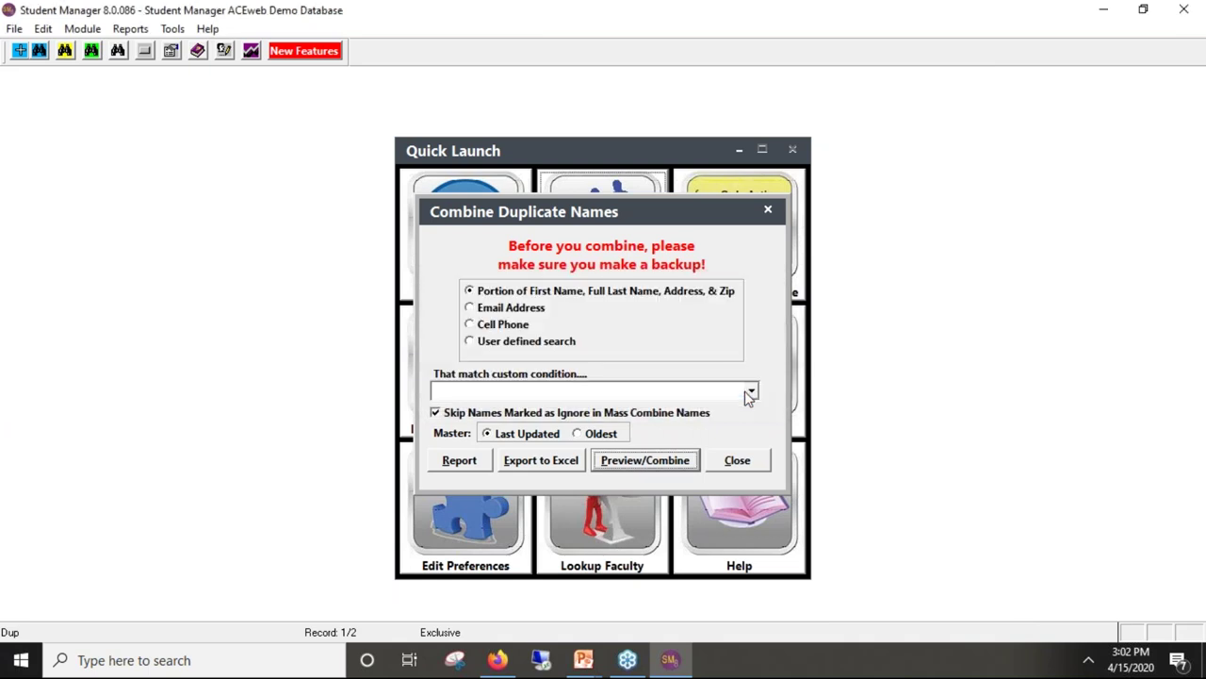
pyautogui.click(737, 461)
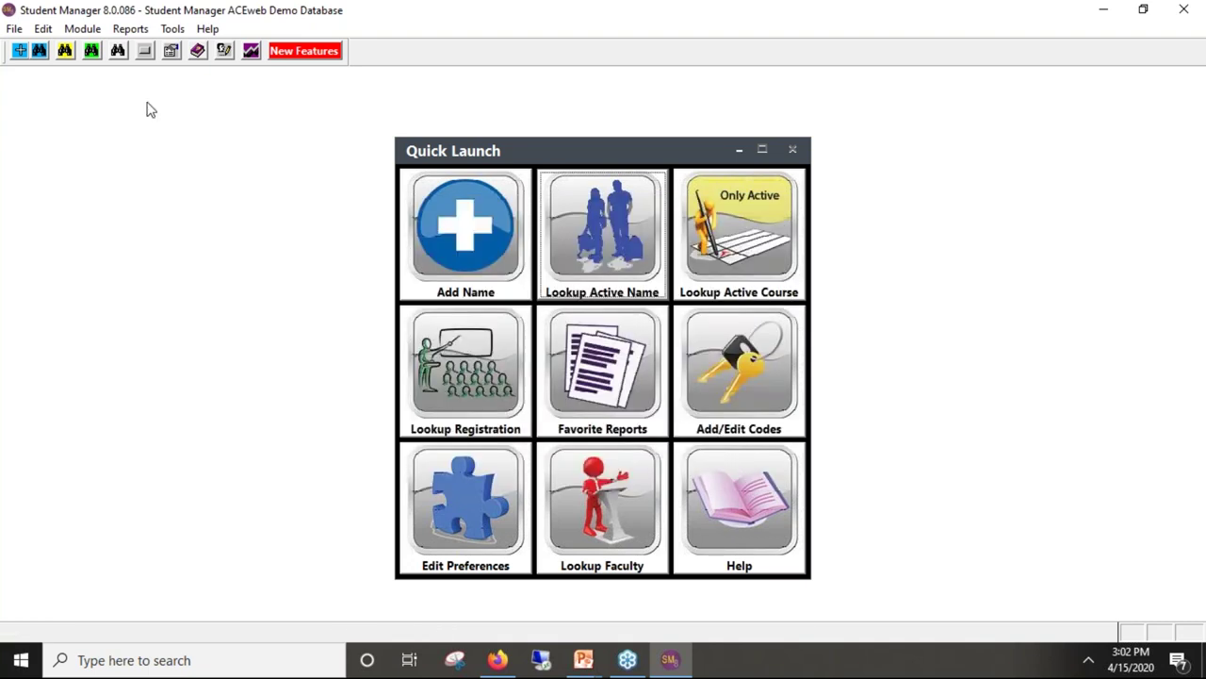
# Step: Open the ACE Hardware student's record and run a zip lookup, declining a new zip entry
pyautogui.click(594, 235)
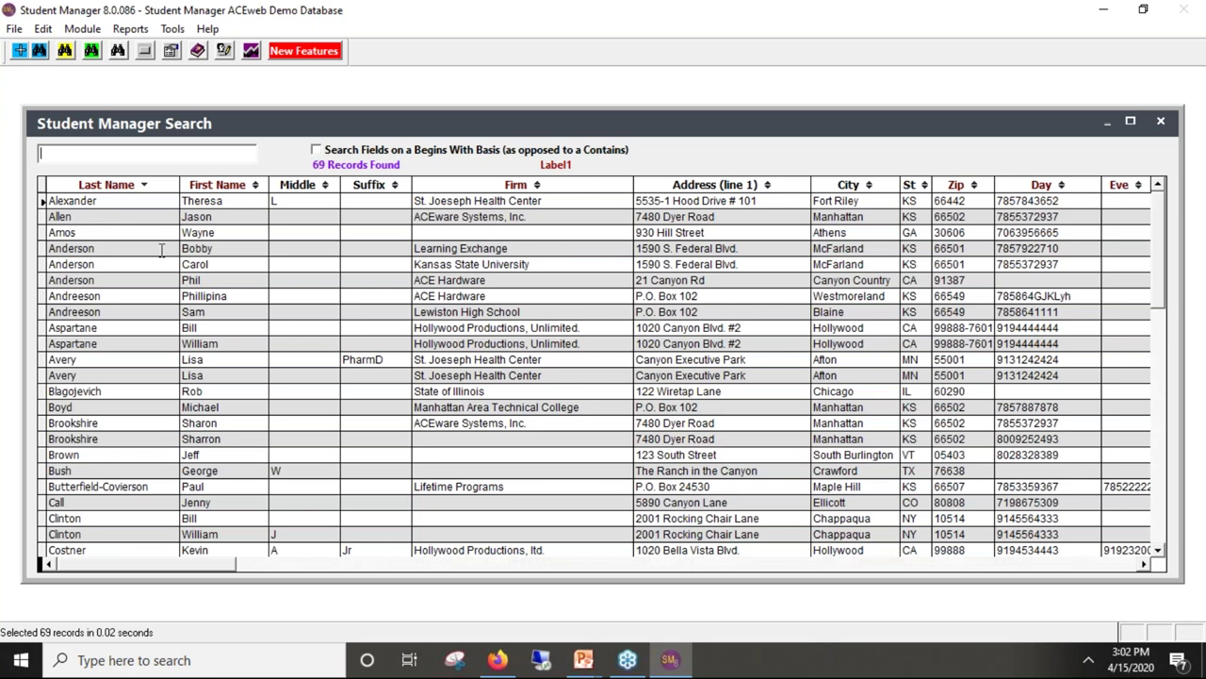
pyautogui.click(174, 284)
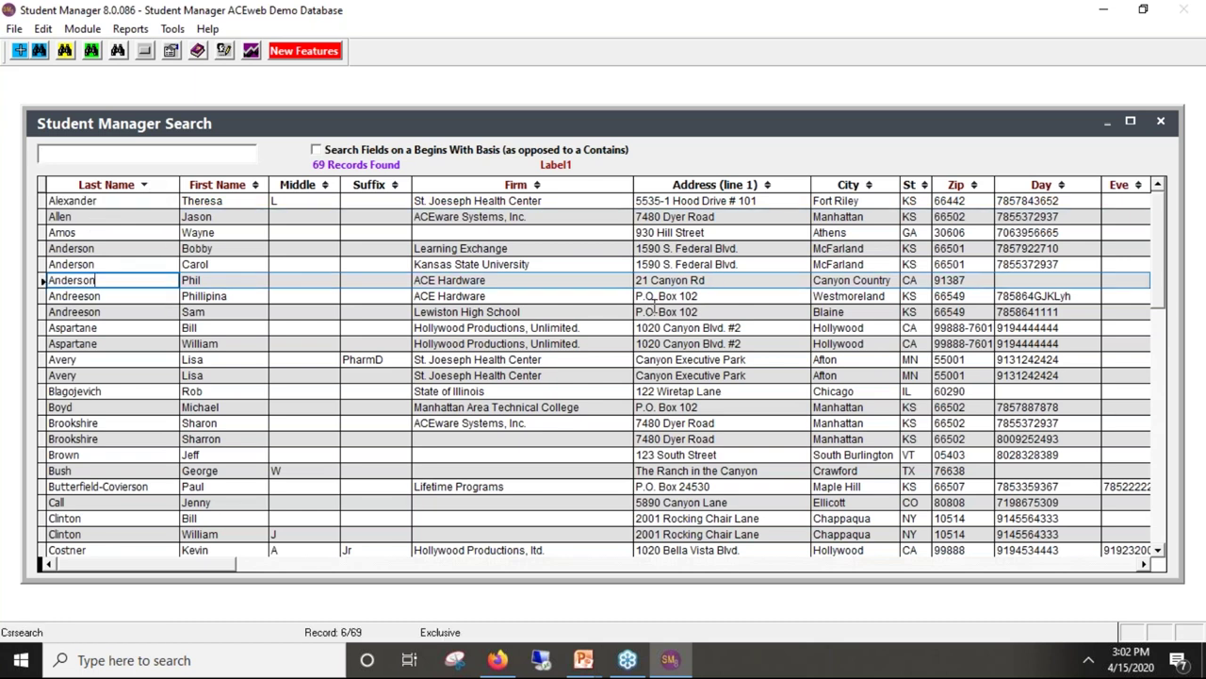
pyautogui.doubleClick(653, 298)
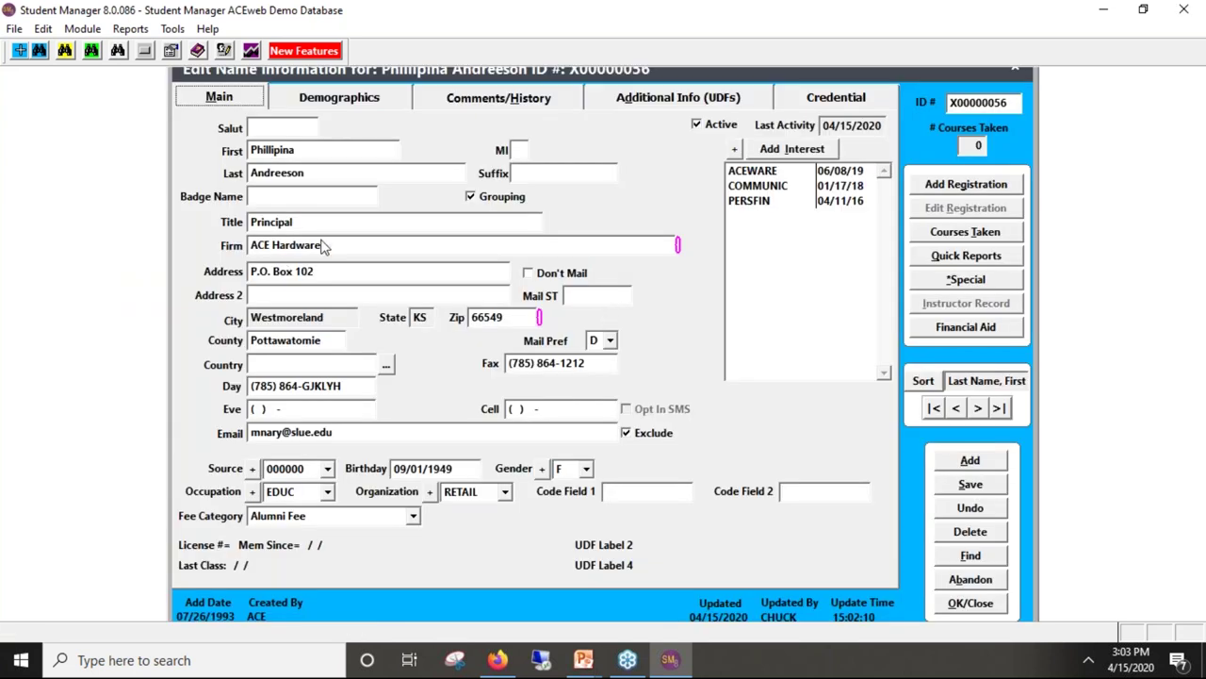
pyautogui.moveTo(509, 318); pyautogui.dragTo(451, 309)
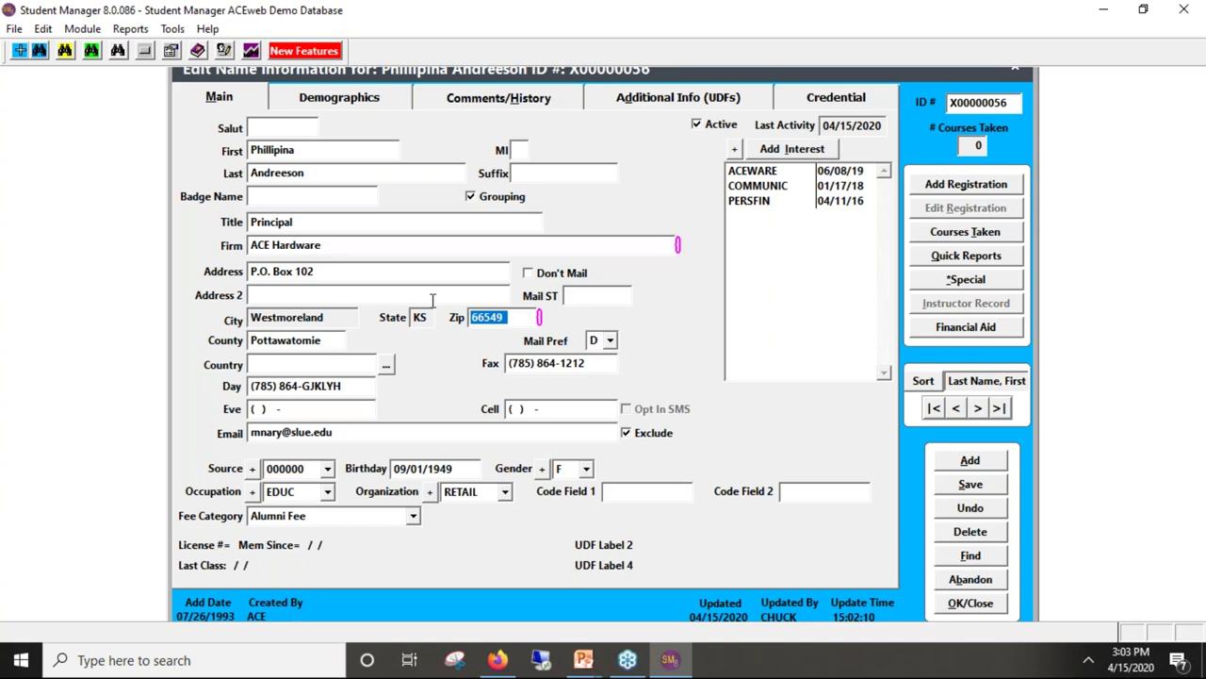
pyautogui.click(958, 411)
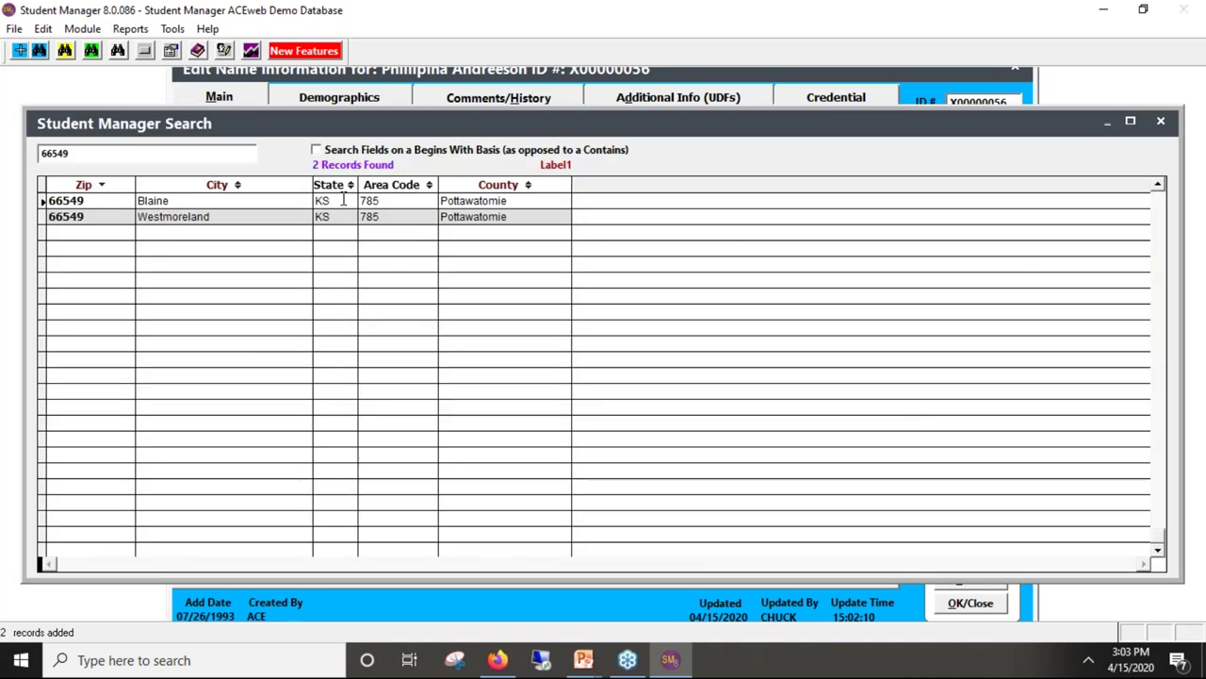
pyautogui.press('Return')
pyautogui.click(699, 389)
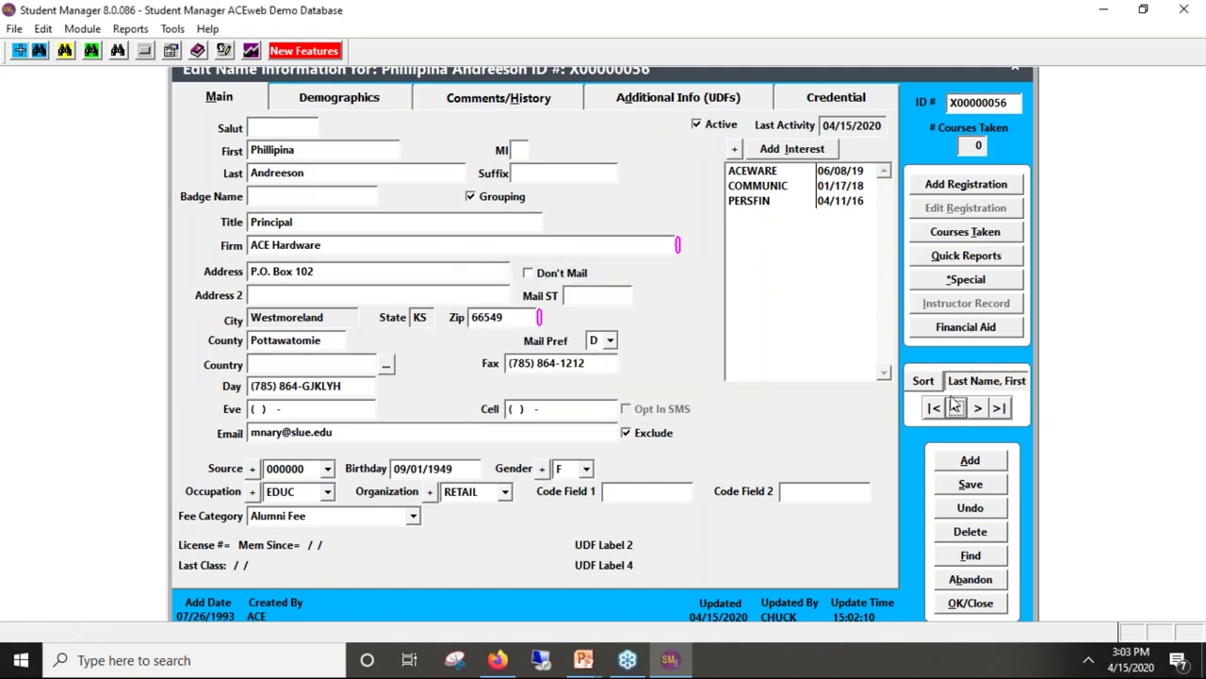
# Step: Change the city from Canyon Country to Santa Clarita via zip lookup, adding 661 area codes
pyautogui.press('space')
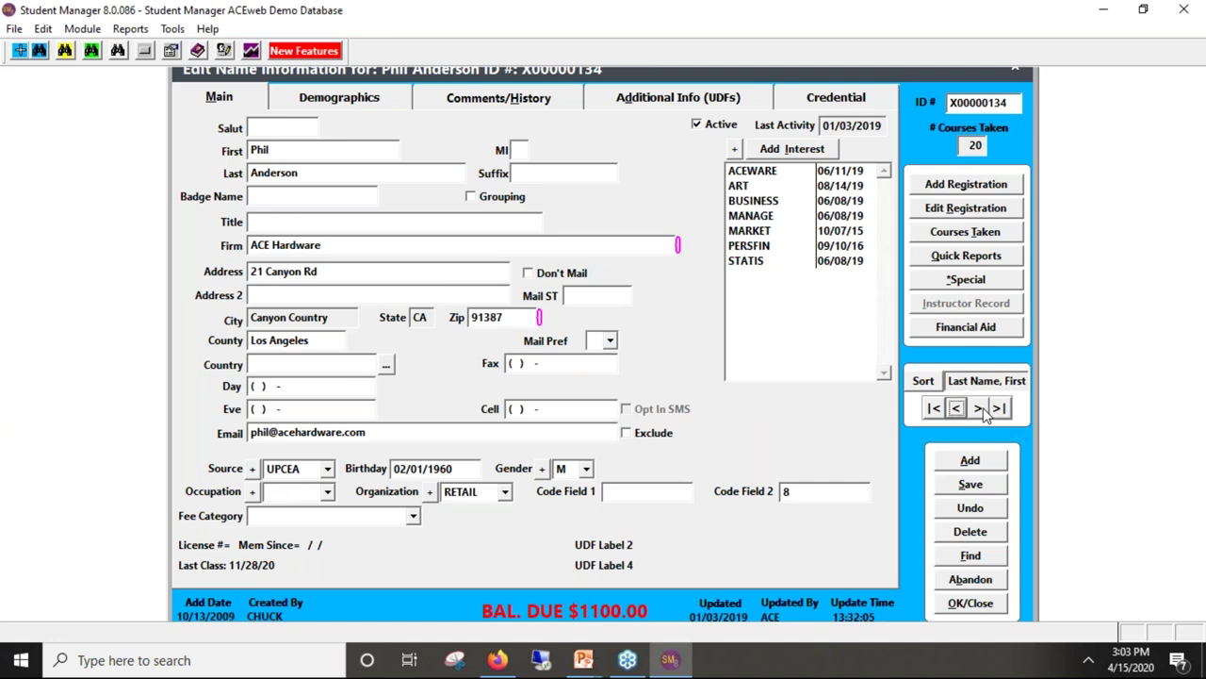
pyautogui.click(515, 319)
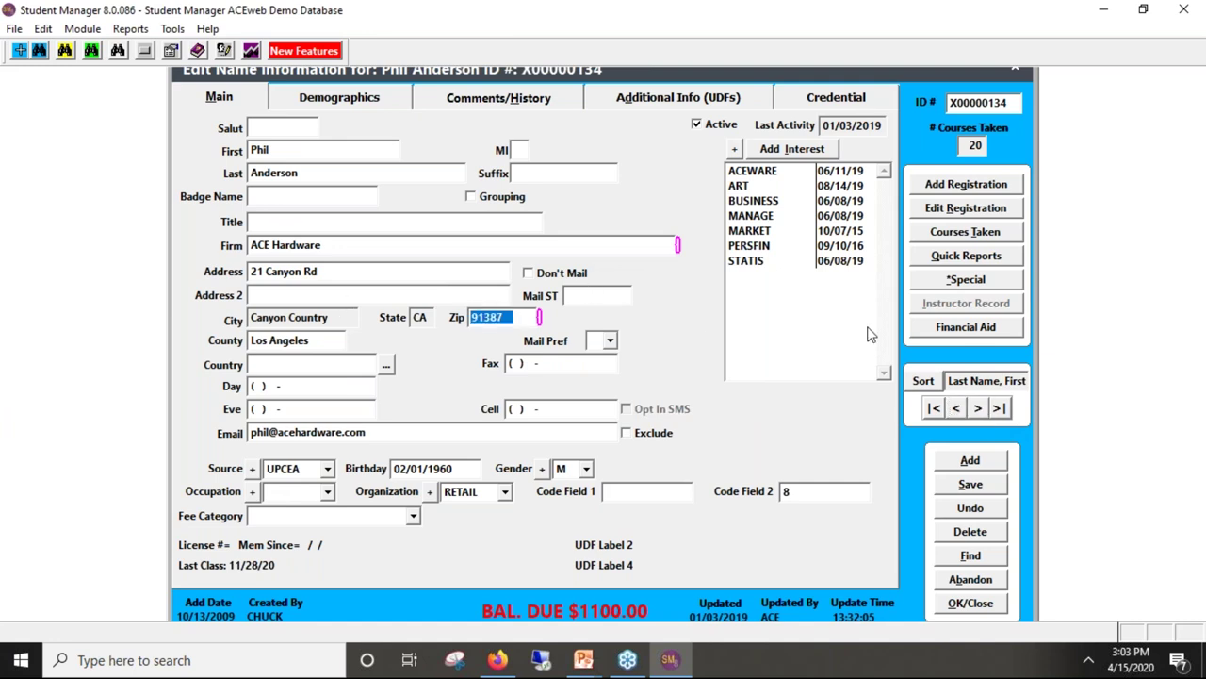
pyautogui.press('Tab')
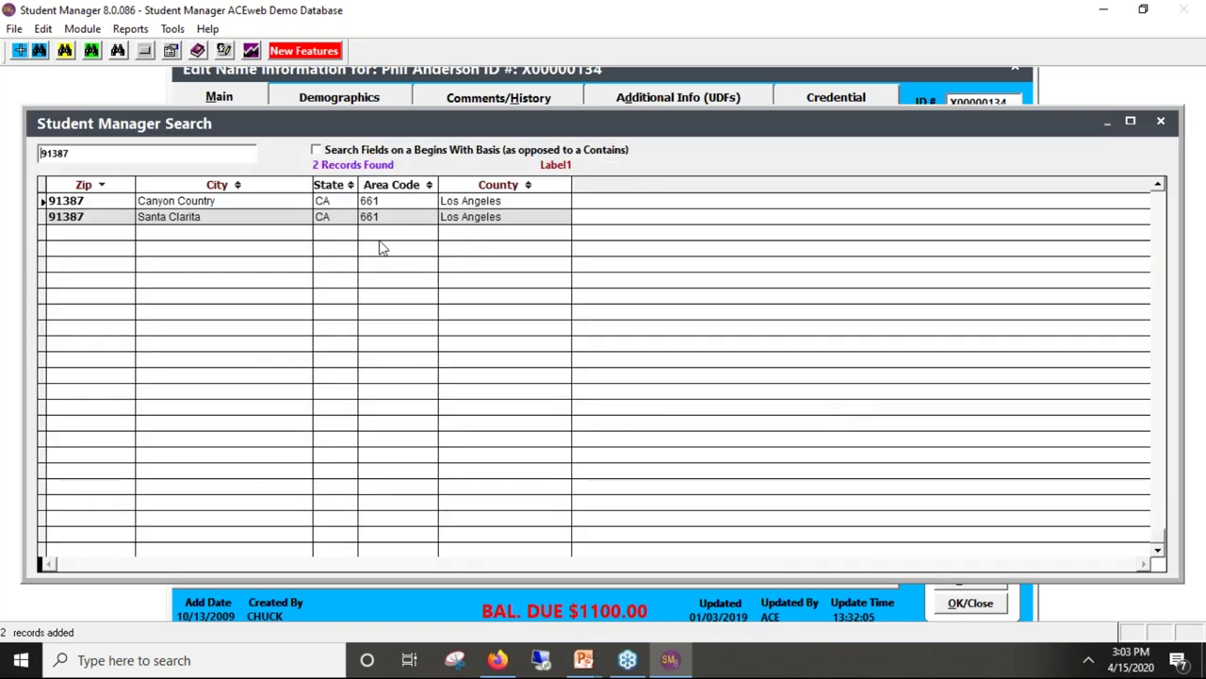
pyautogui.click(277, 215)
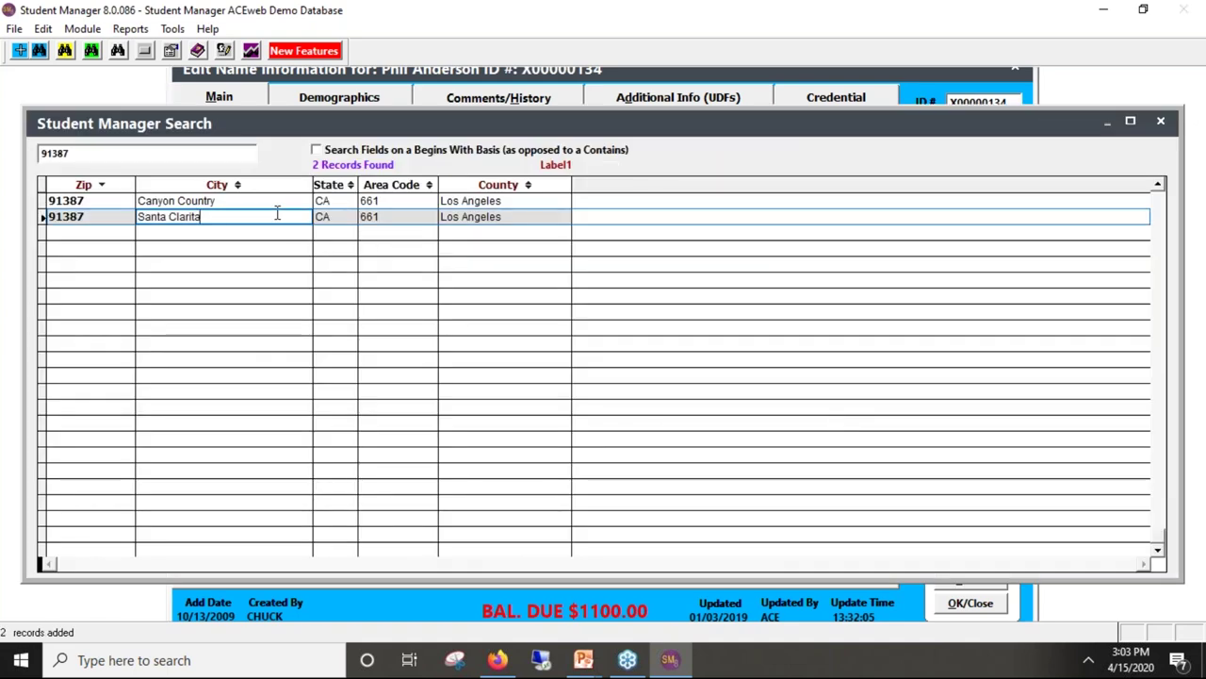
pyautogui.doubleClick(277, 215)
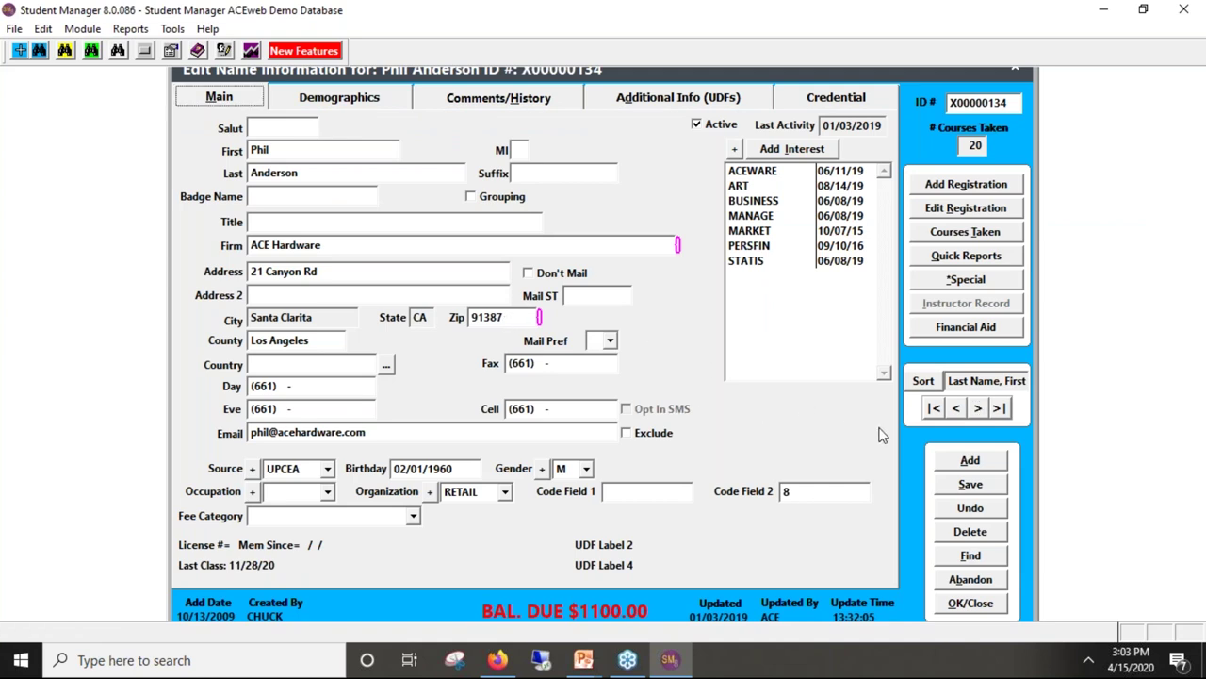
pyautogui.click(978, 407)
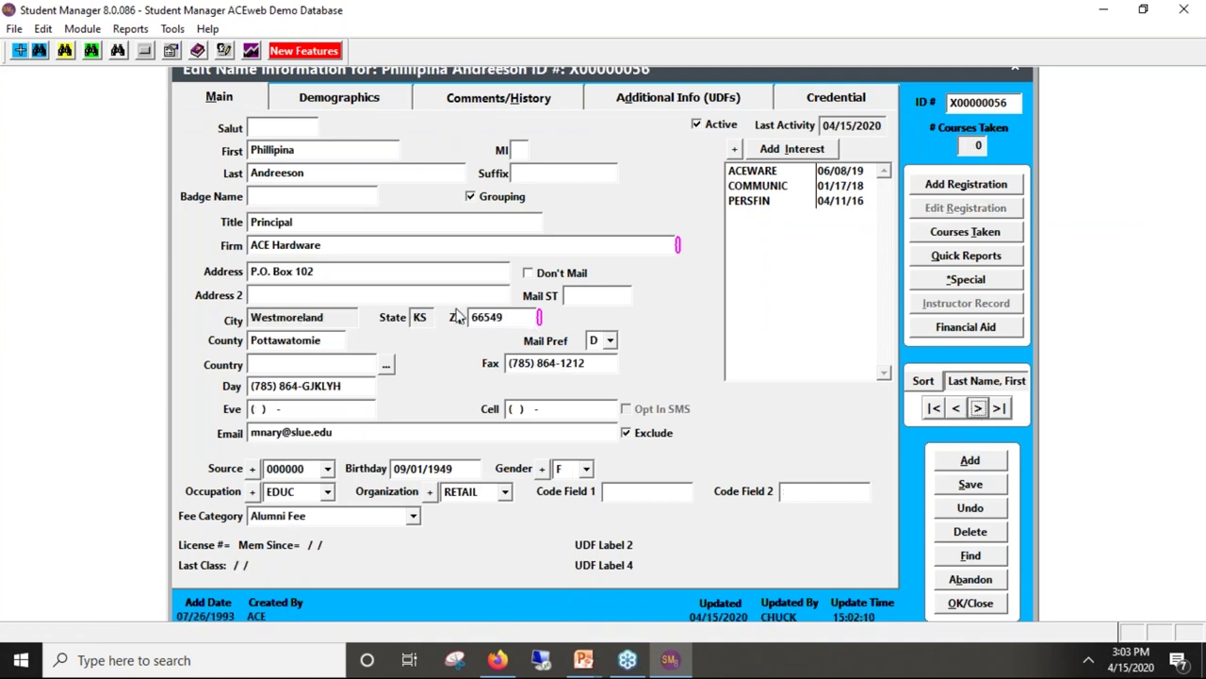
# Step: Change the zip to 91387, choosing Santa Clarita and updating the county to Los Angeles
pyautogui.click(527, 319)
pyautogui.write('91387')
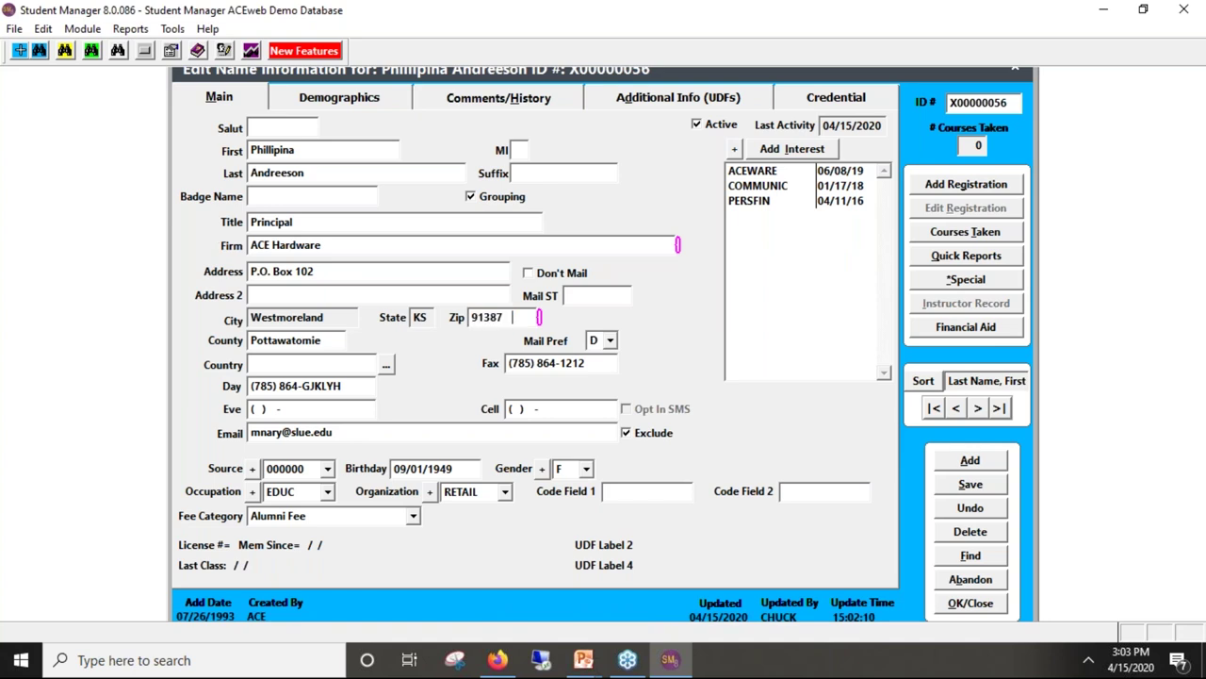
pyautogui.press('Tab')
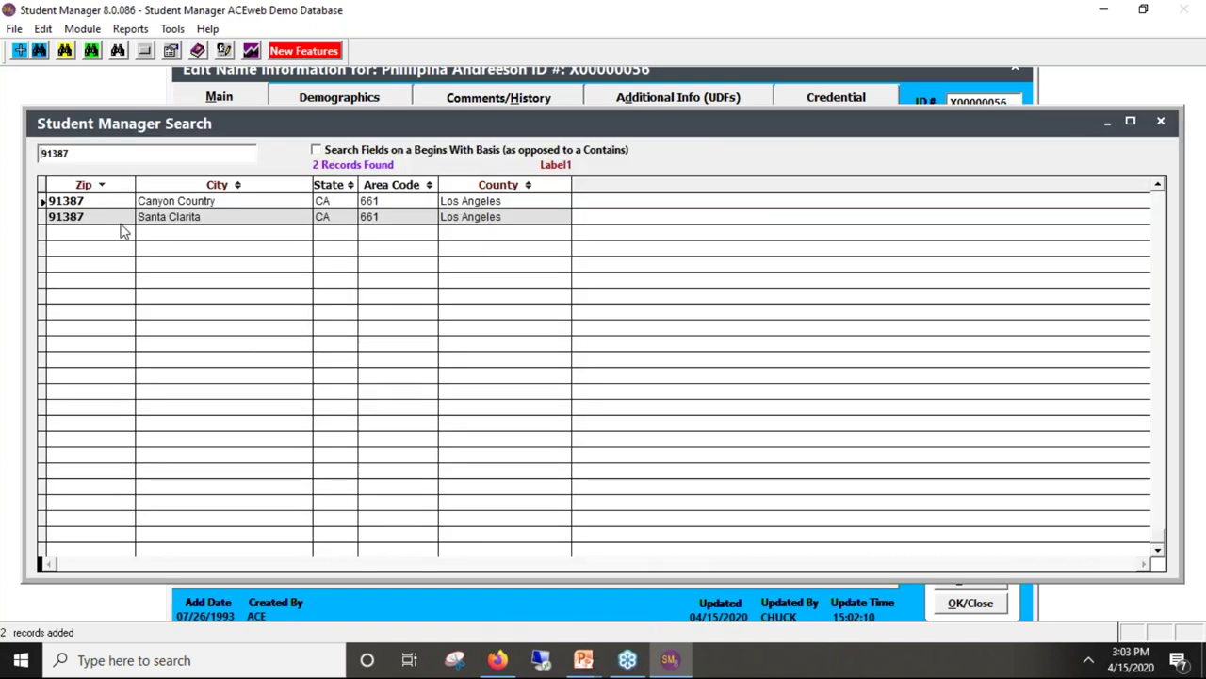
pyautogui.doubleClick(180, 202)
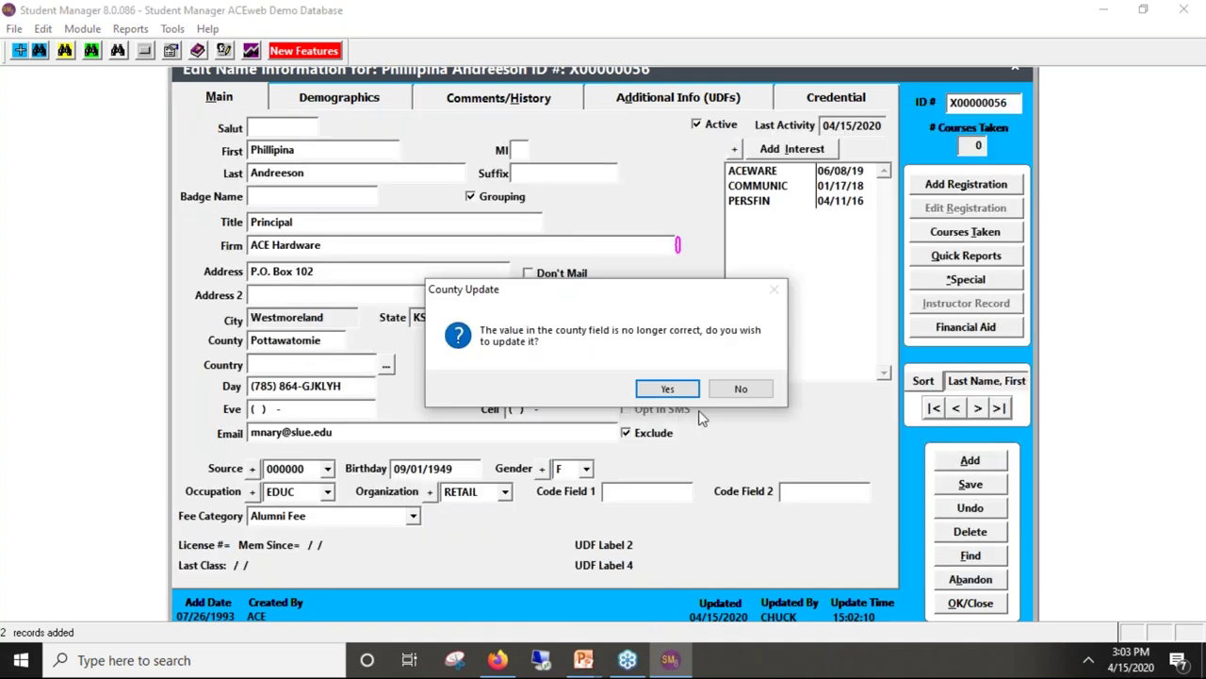
pyautogui.click(691, 390)
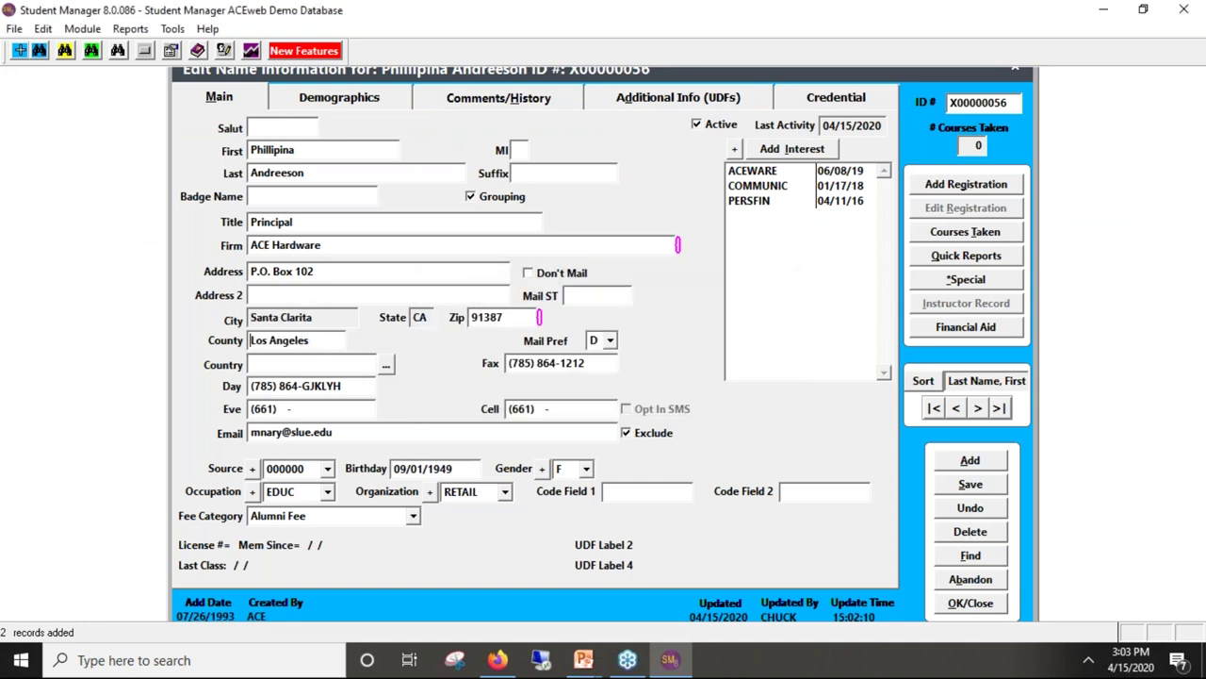
# Step: Fill Santa Clarita and Los Angeles County on the previous record through its zip lookup
pyautogui.click(956, 408)
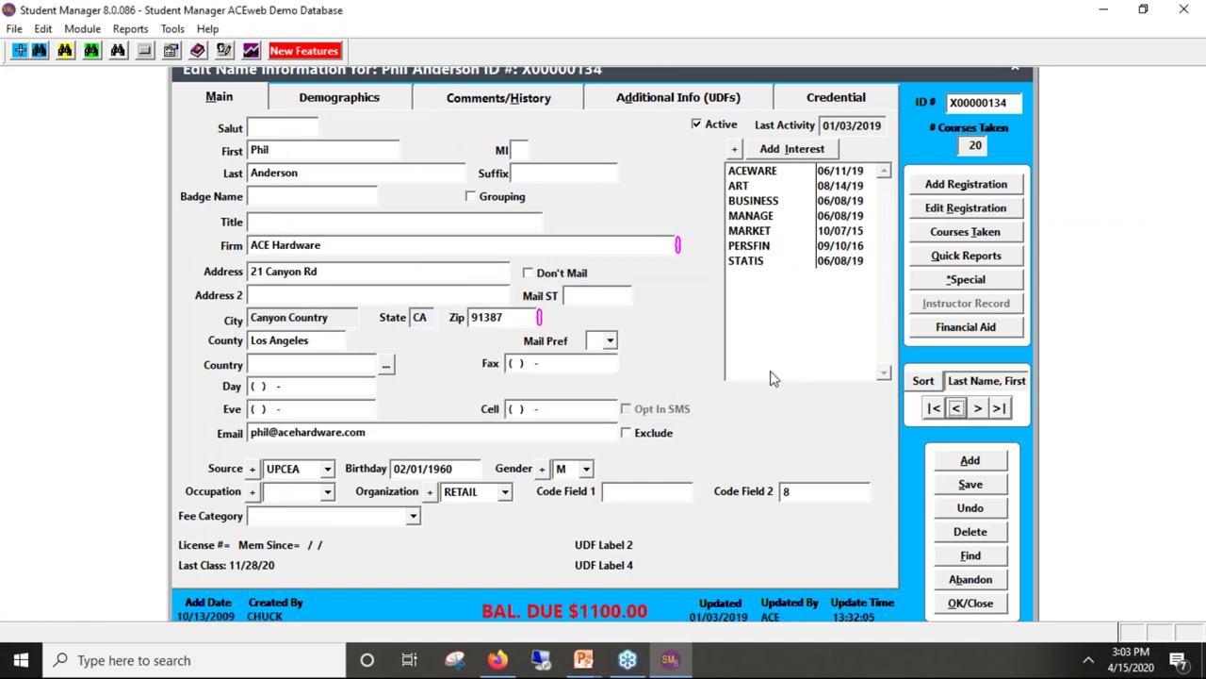
pyautogui.click(506, 319)
pyautogui.doubleClick(506, 318)
pyautogui.click(206, 217)
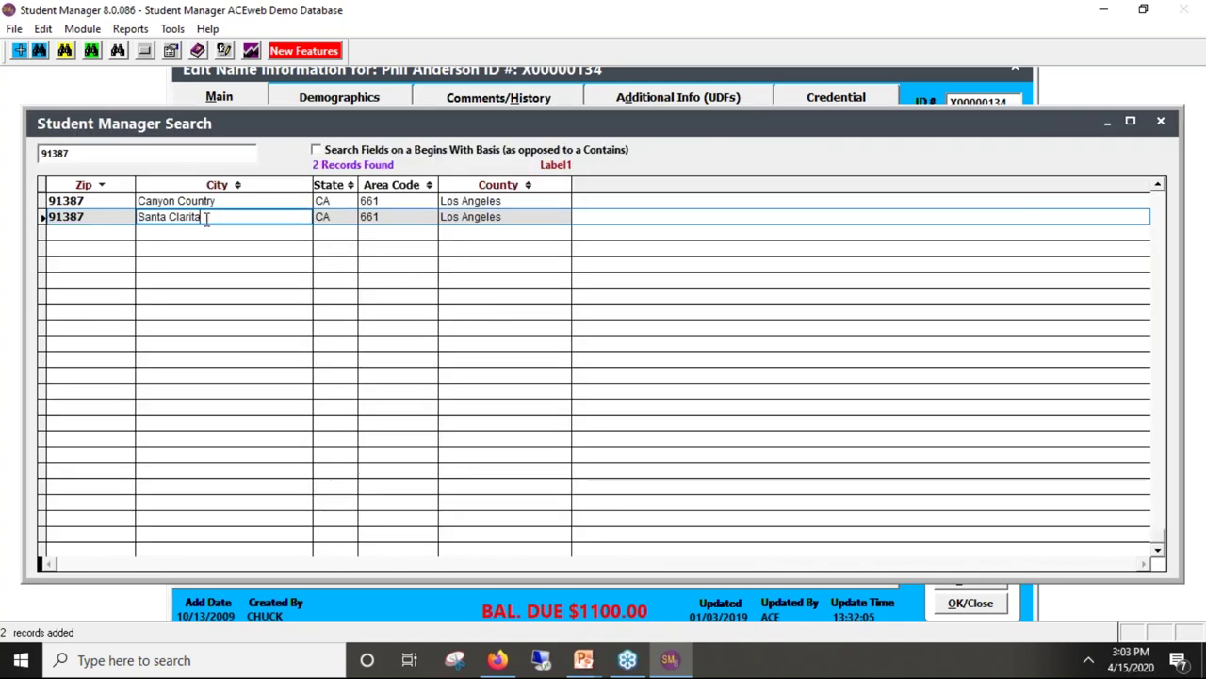
pyautogui.doubleClick(206, 217)
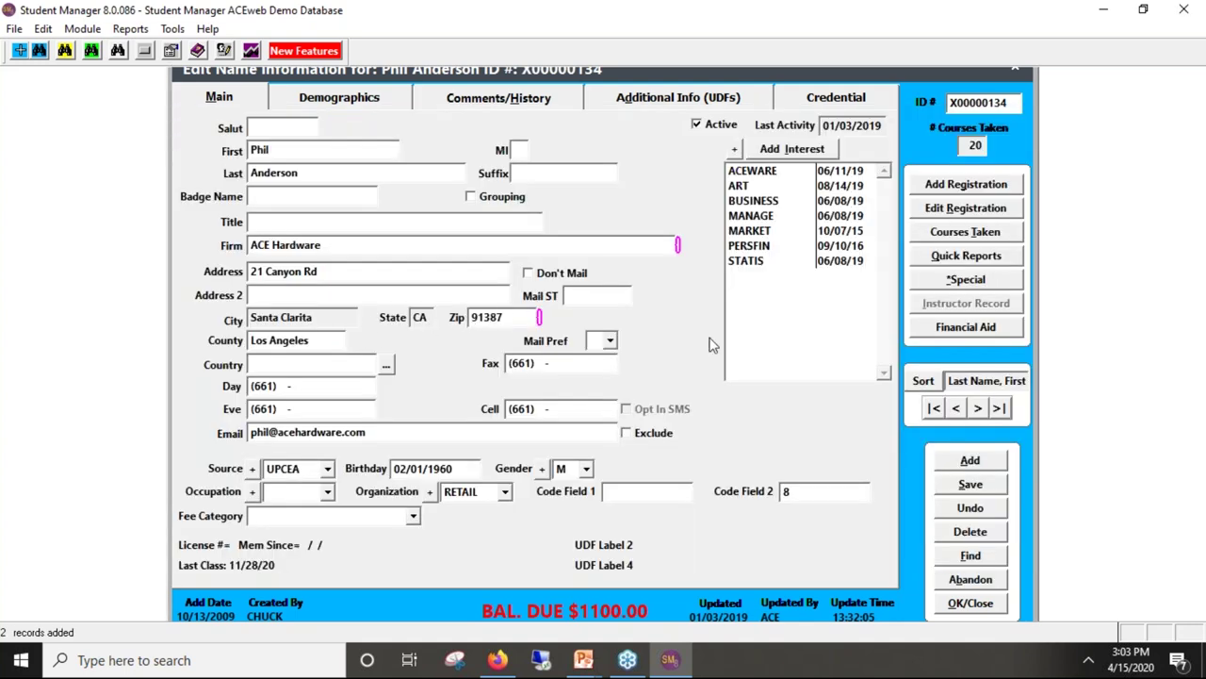
pyautogui.click(979, 409)
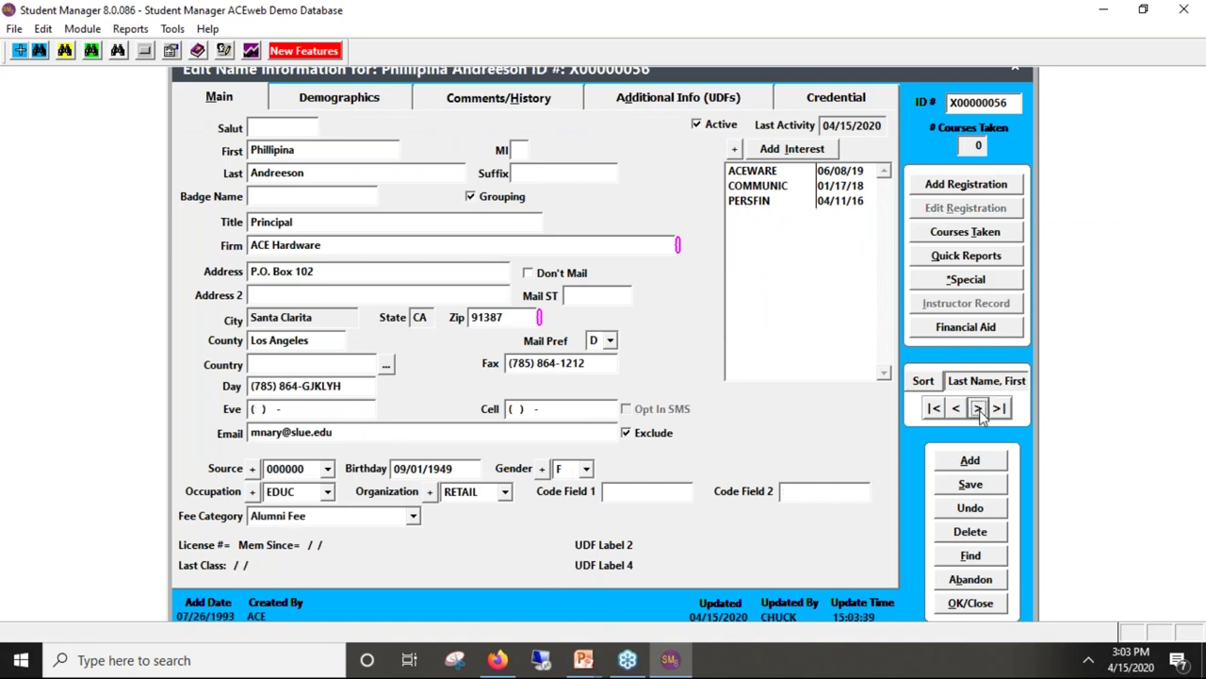
# Step: Close the record and preview duplicate names with a first-name match length of 3
pyautogui.click(994, 605)
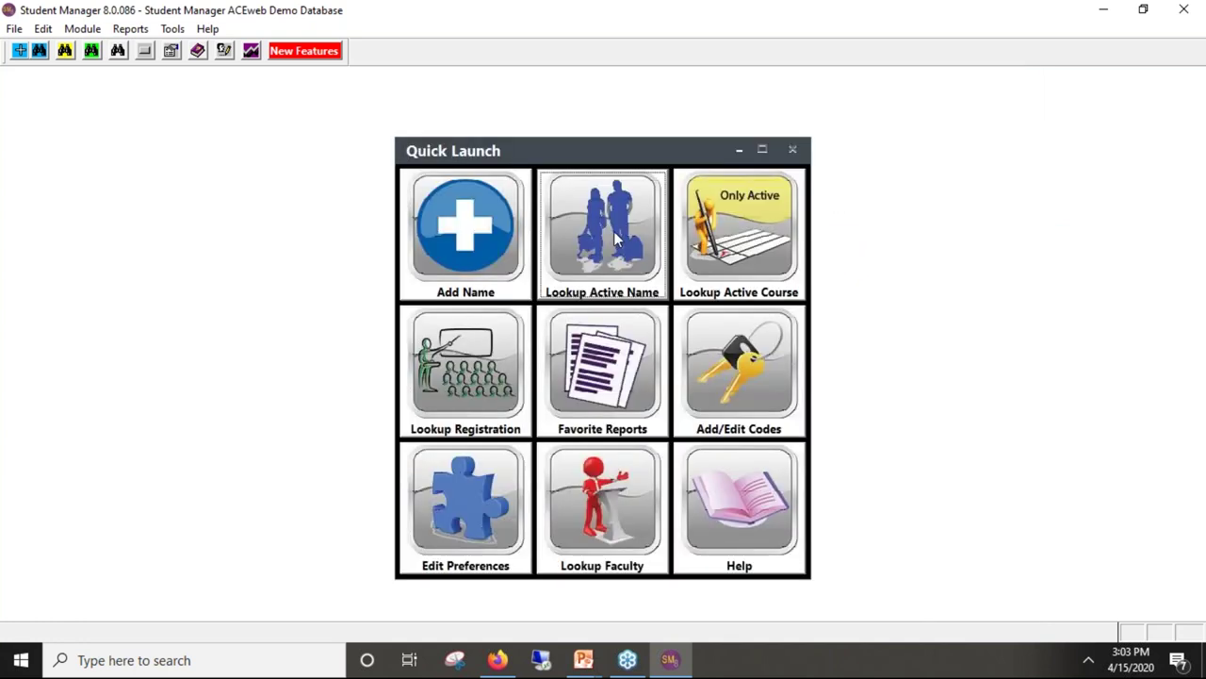
pyautogui.click(174, 29)
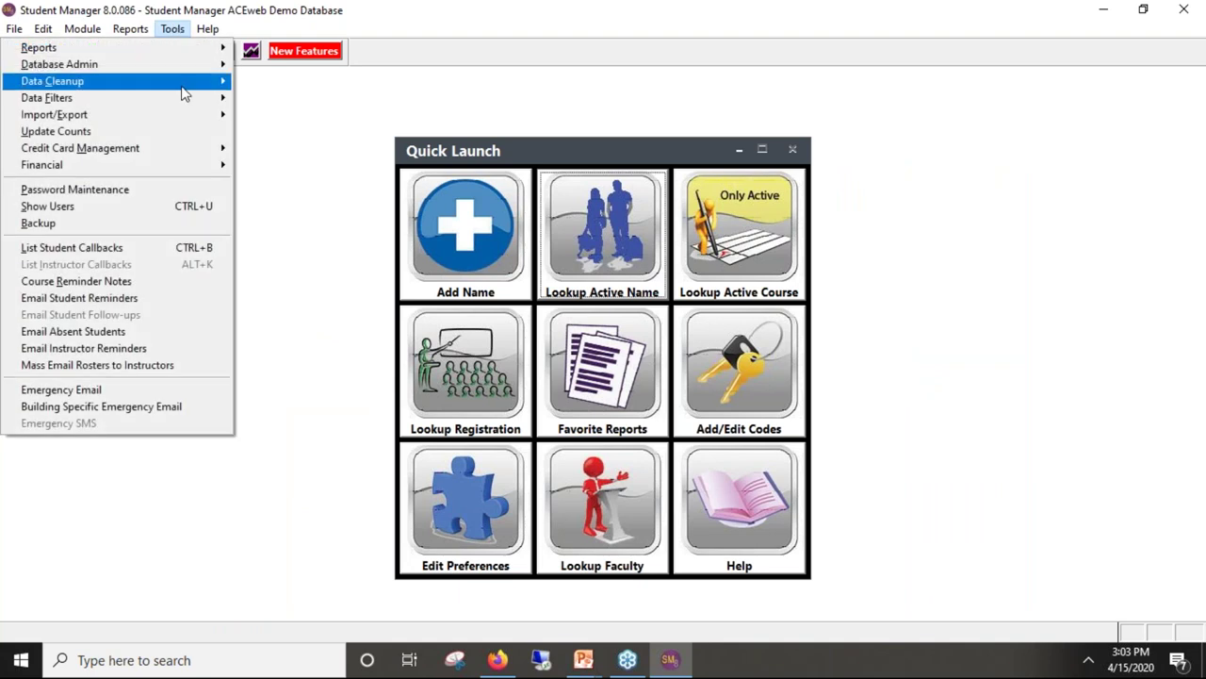
pyautogui.moveTo(198, 81)
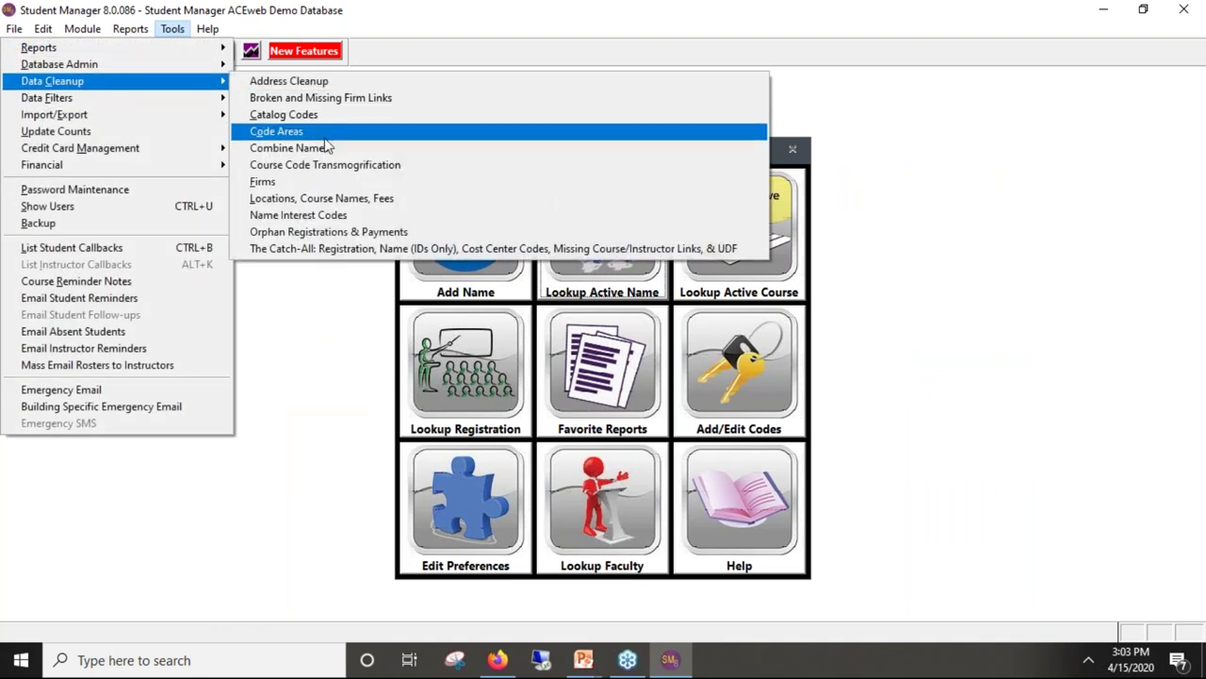
pyautogui.click(326, 148)
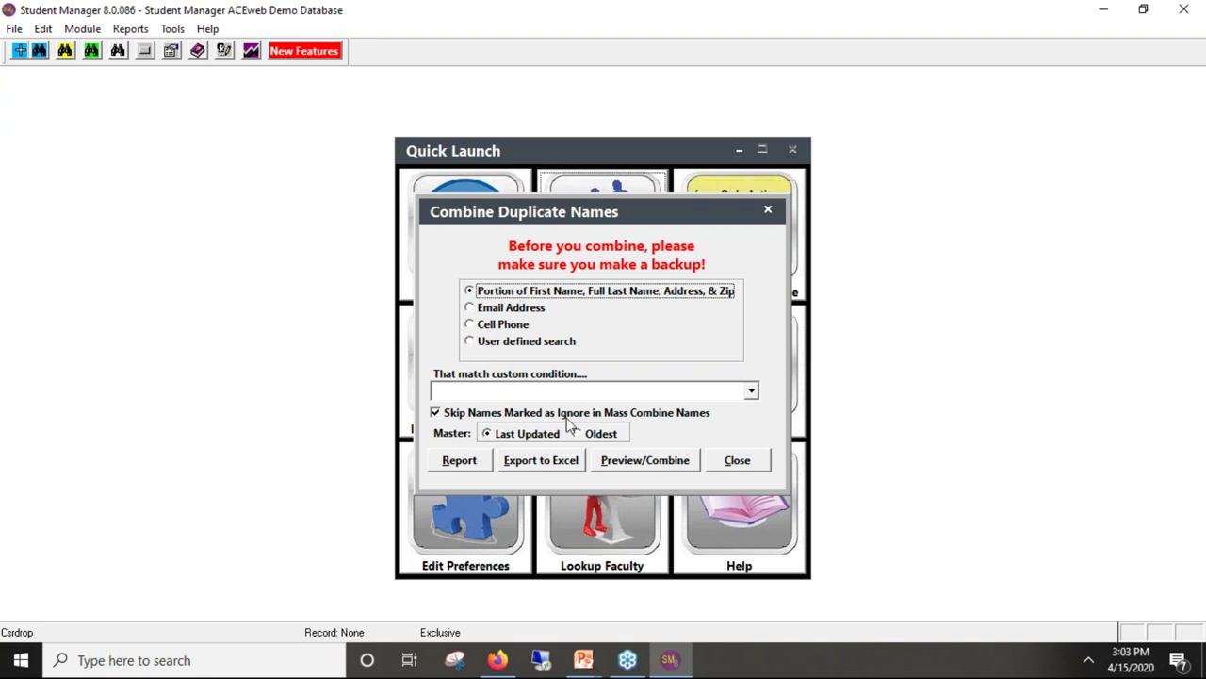
pyautogui.click(617, 462)
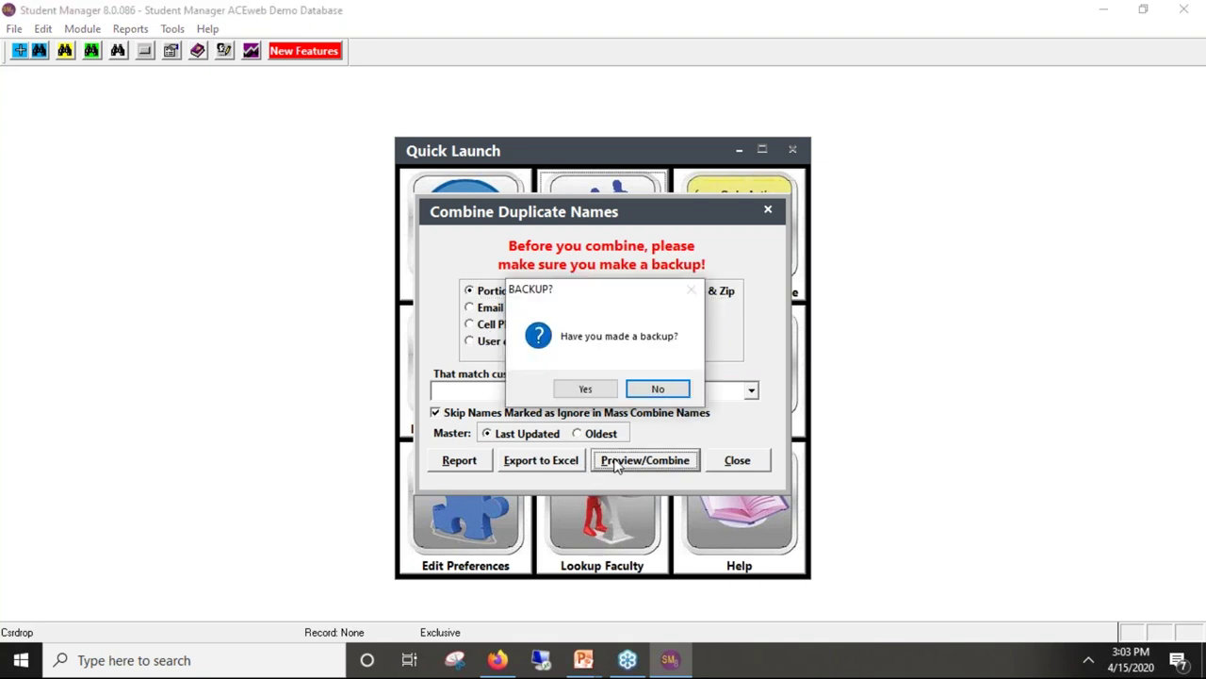
pyautogui.click(585, 389)
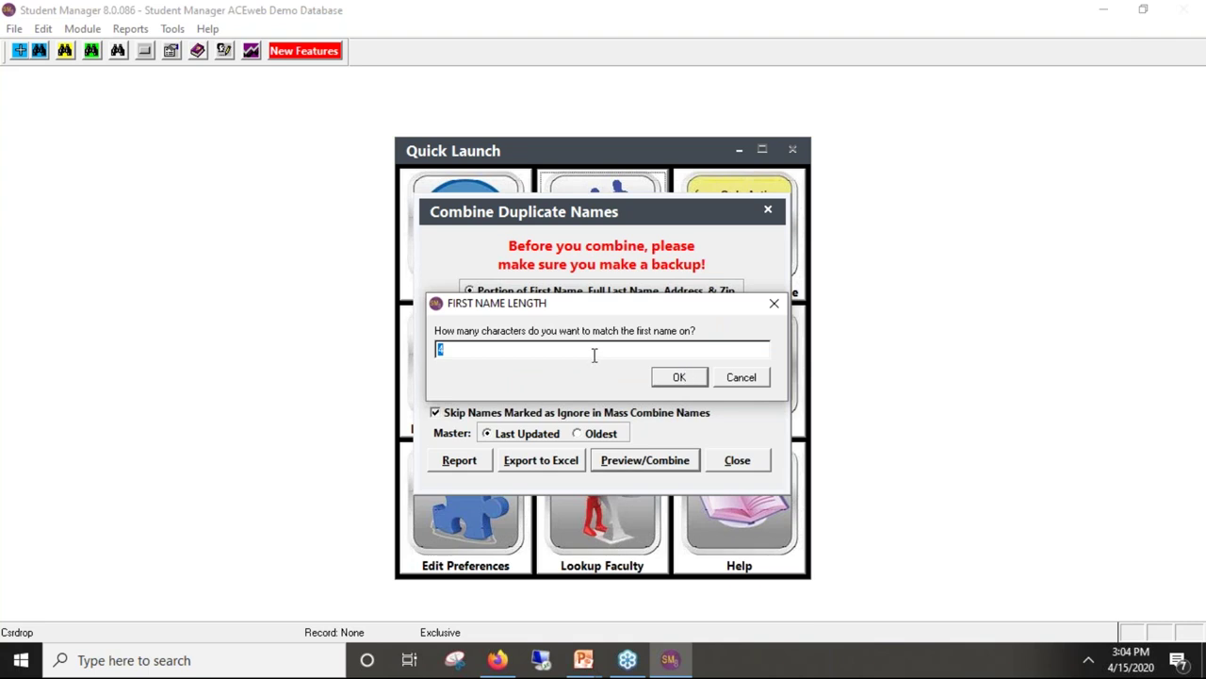
pyautogui.write('3')
pyautogui.click(680, 377)
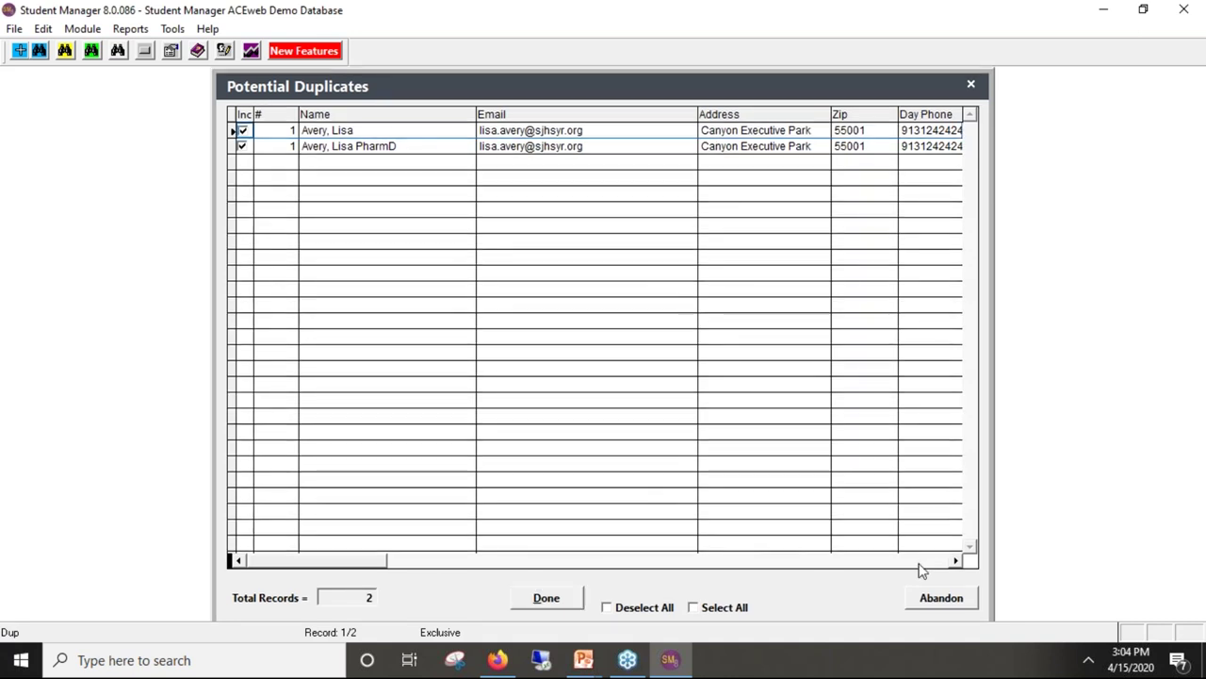
# Step: Leave the Potential Duplicates list without combining or marking names, and close the tool
pyautogui.click(944, 604)
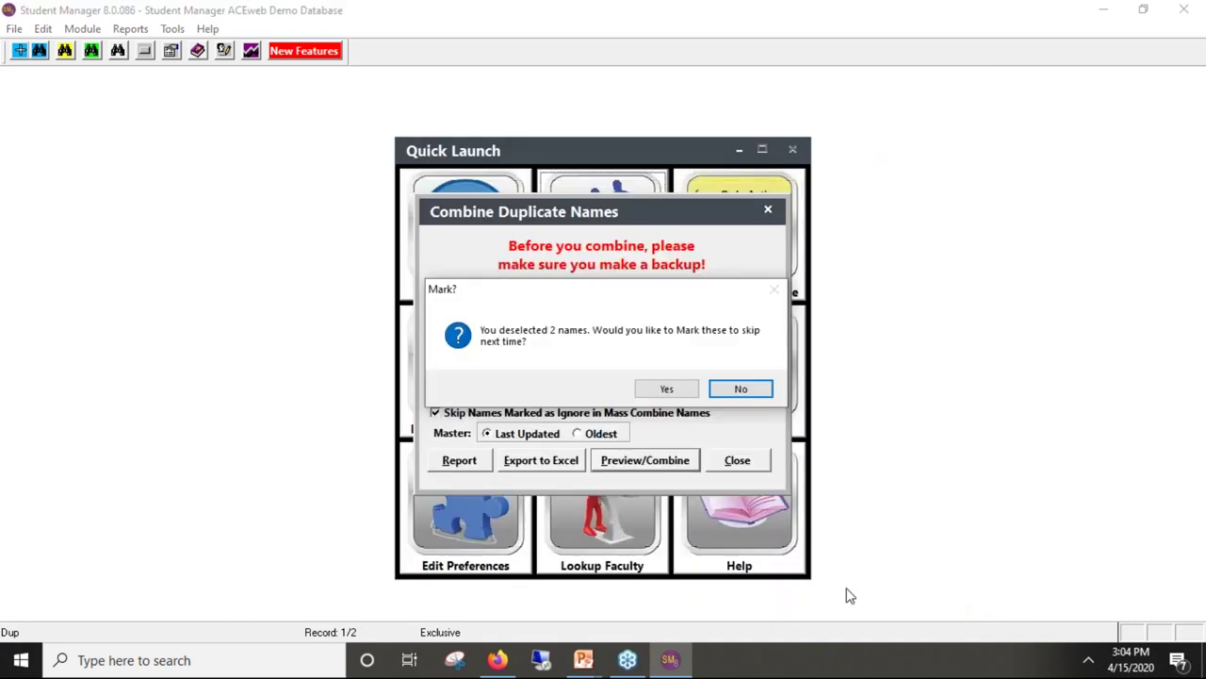
pyautogui.click(741, 389)
pyautogui.click(738, 460)
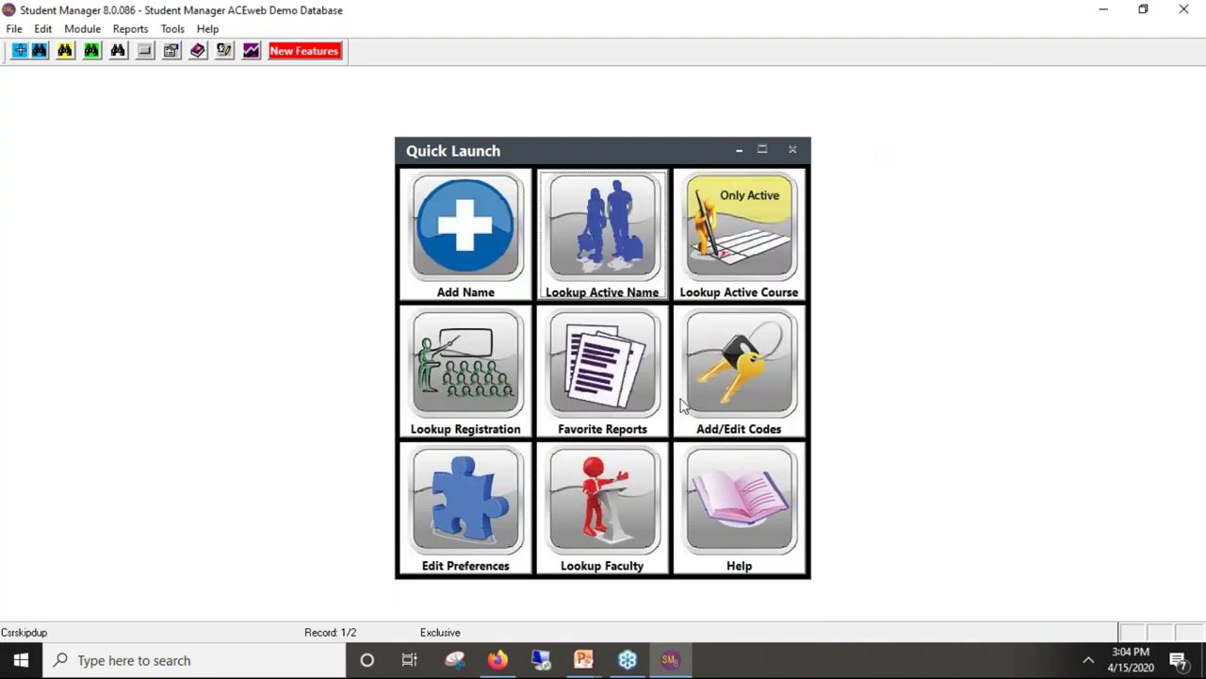
# Step: Retype the misspelled last name on the Santa Clarita student's record and save it
pyautogui.click(604, 235)
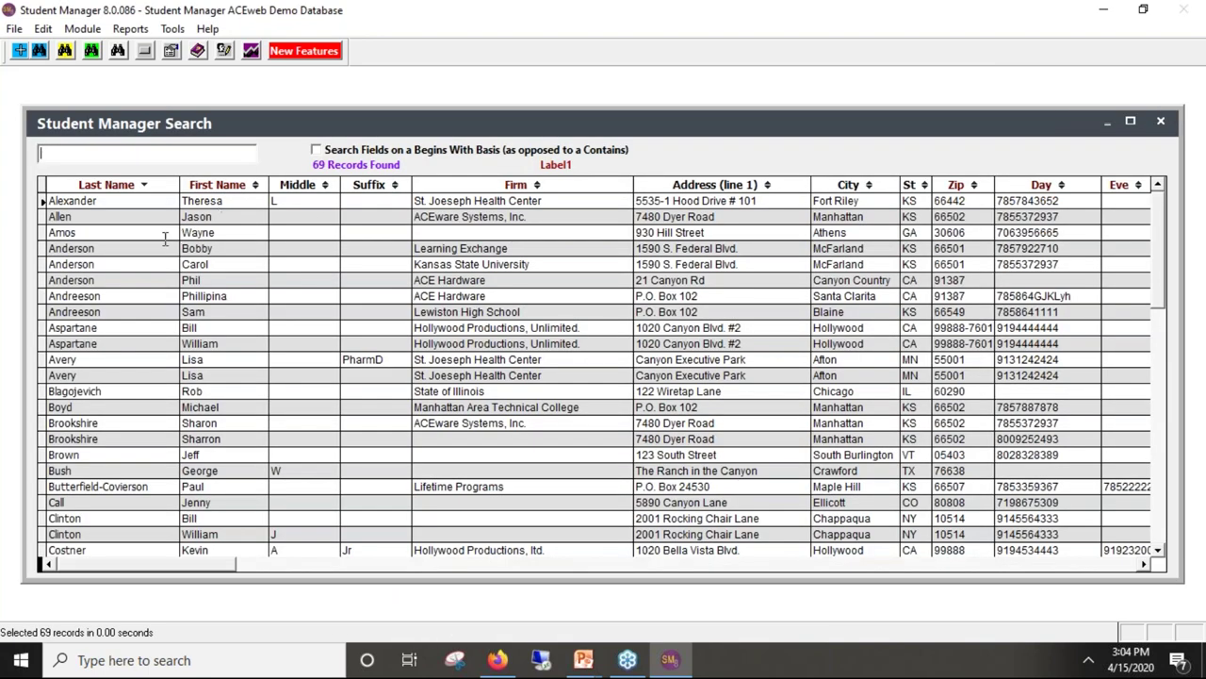
pyautogui.doubleClick(156, 264)
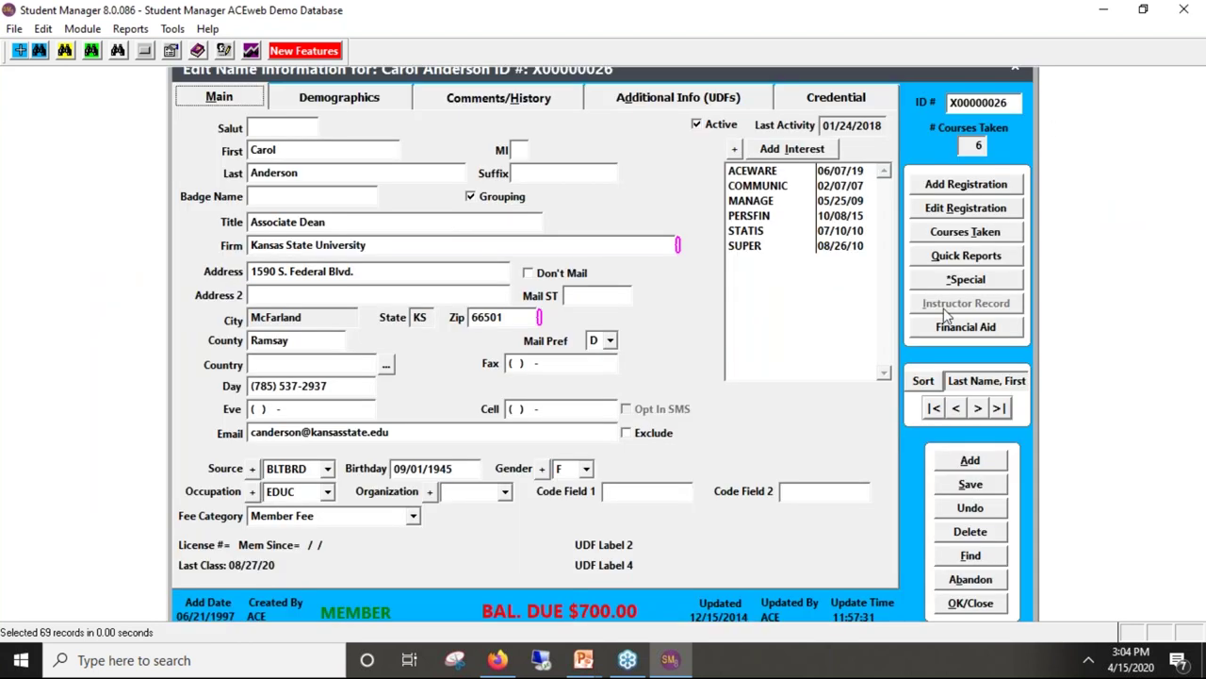
pyautogui.click(979, 407)
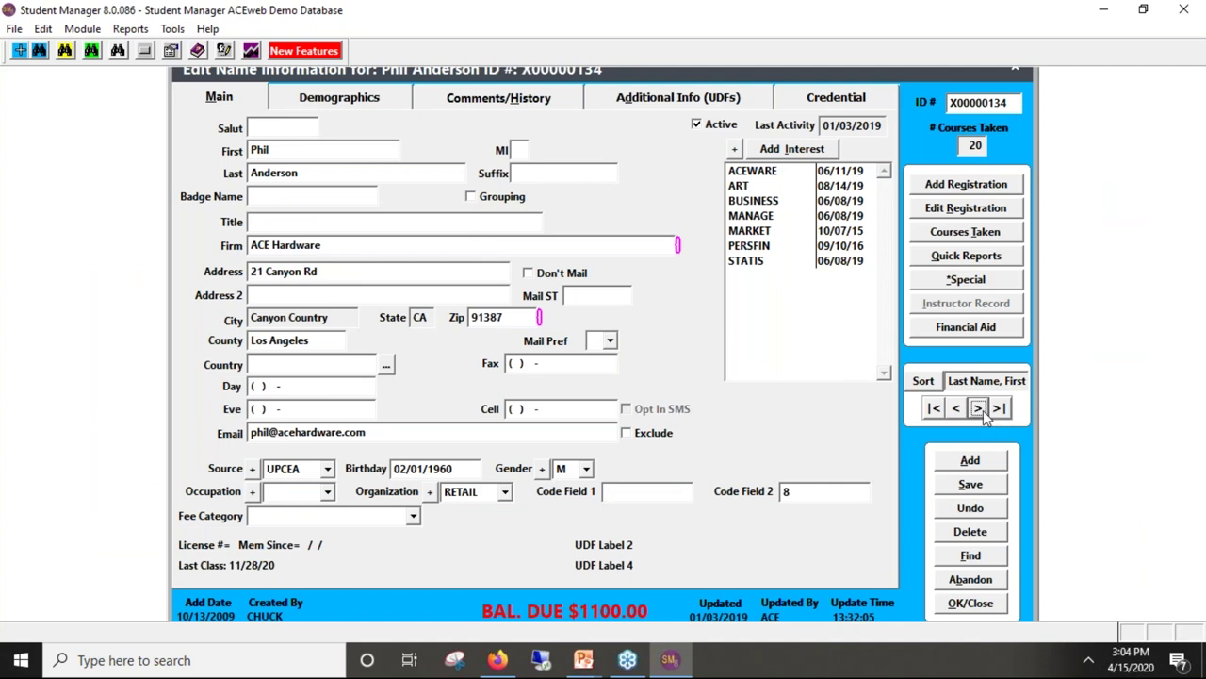
pyautogui.click(979, 408)
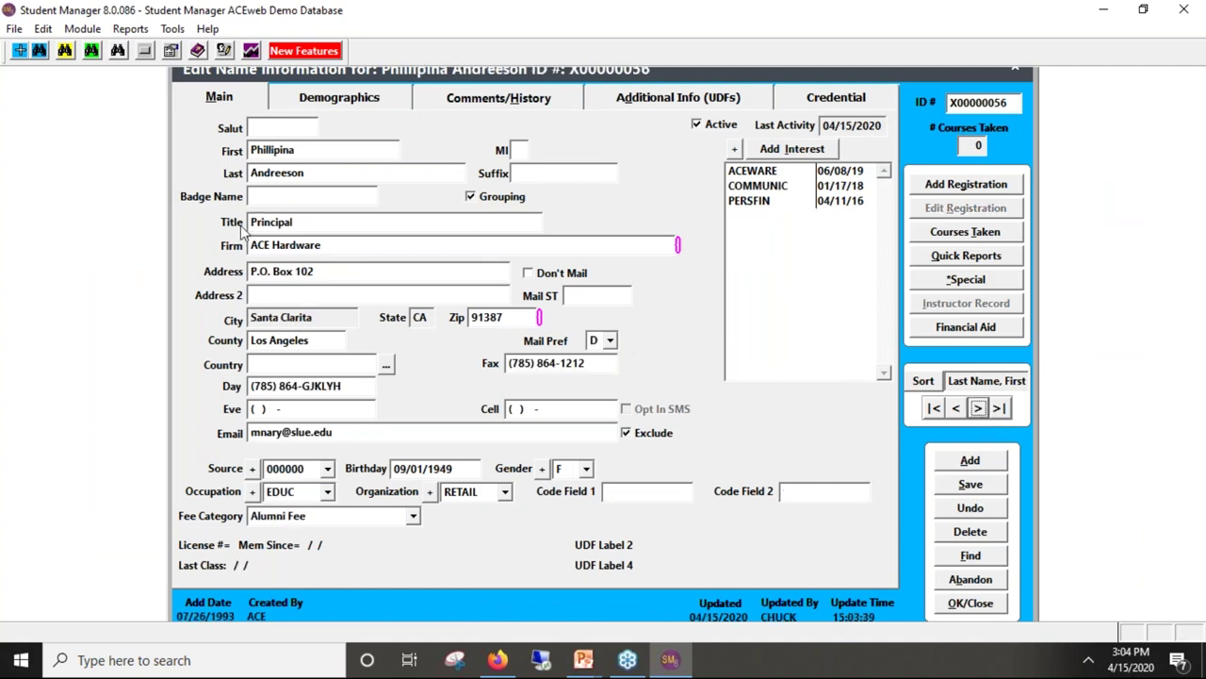
pyautogui.doubleClick(310, 173)
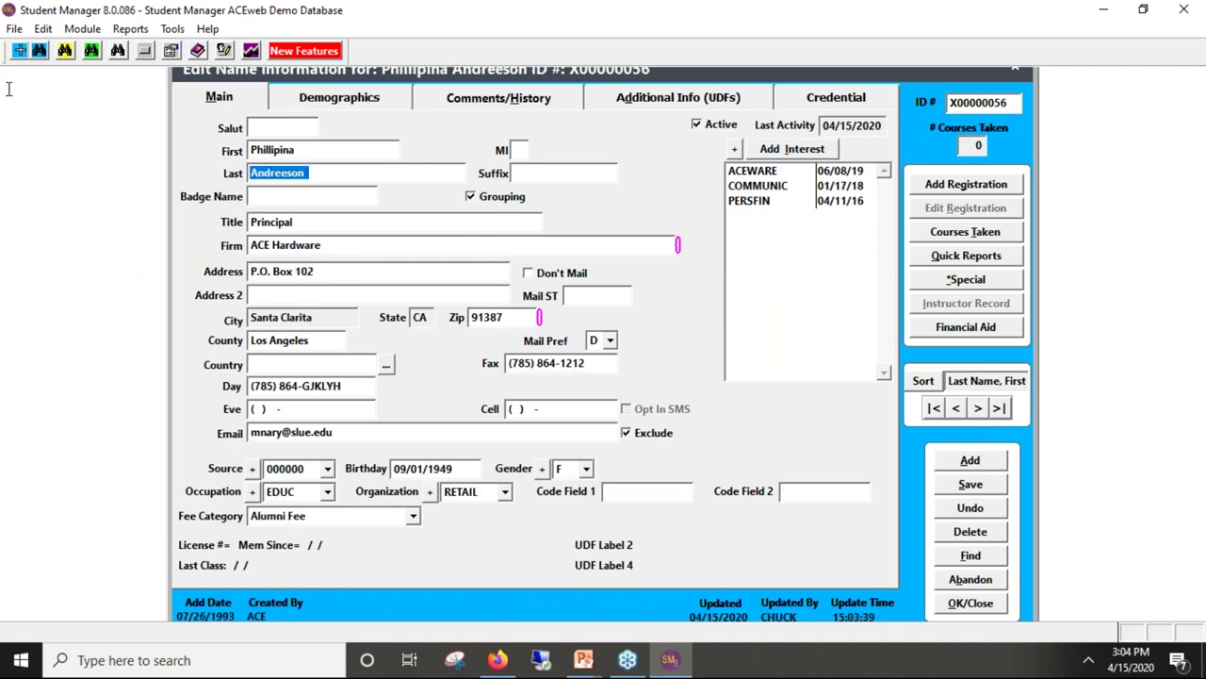
pyautogui.write('Ar')
pyautogui.press('Tab')
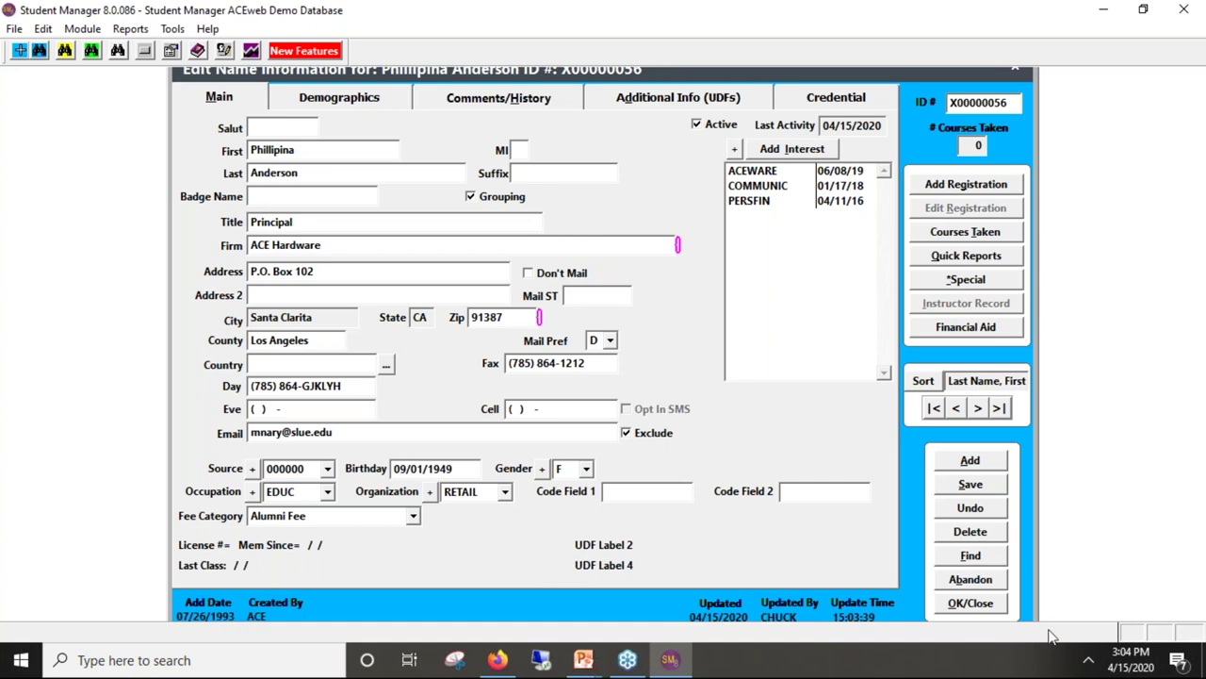
pyautogui.click(971, 605)
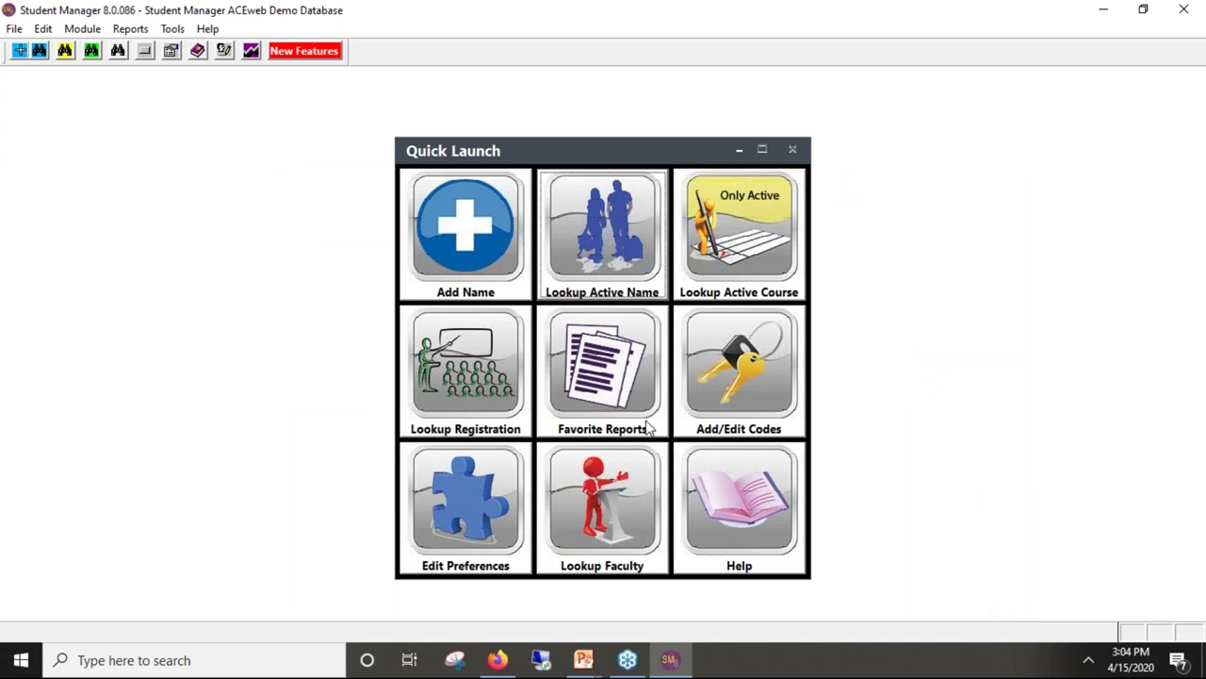
# Step: Preview duplicate names via Data Cleanup > Combine Names with a first-name match length of 3
pyautogui.click(173, 28)
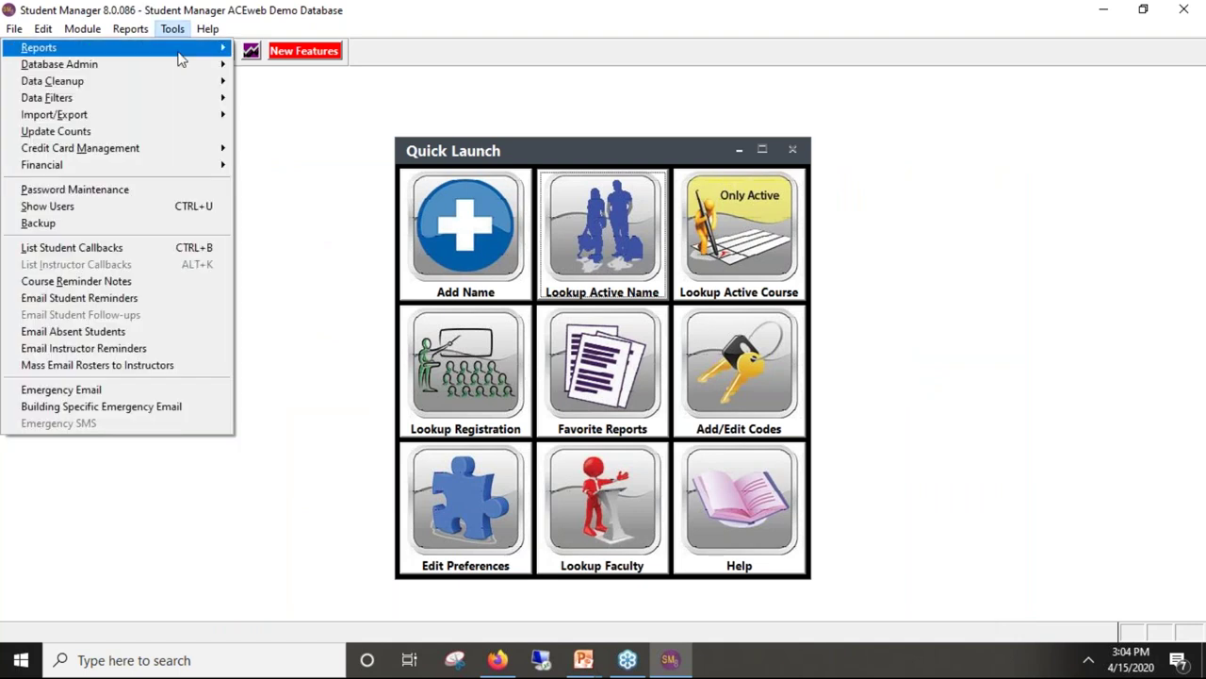
pyautogui.moveTo(183, 82)
pyautogui.click(316, 148)
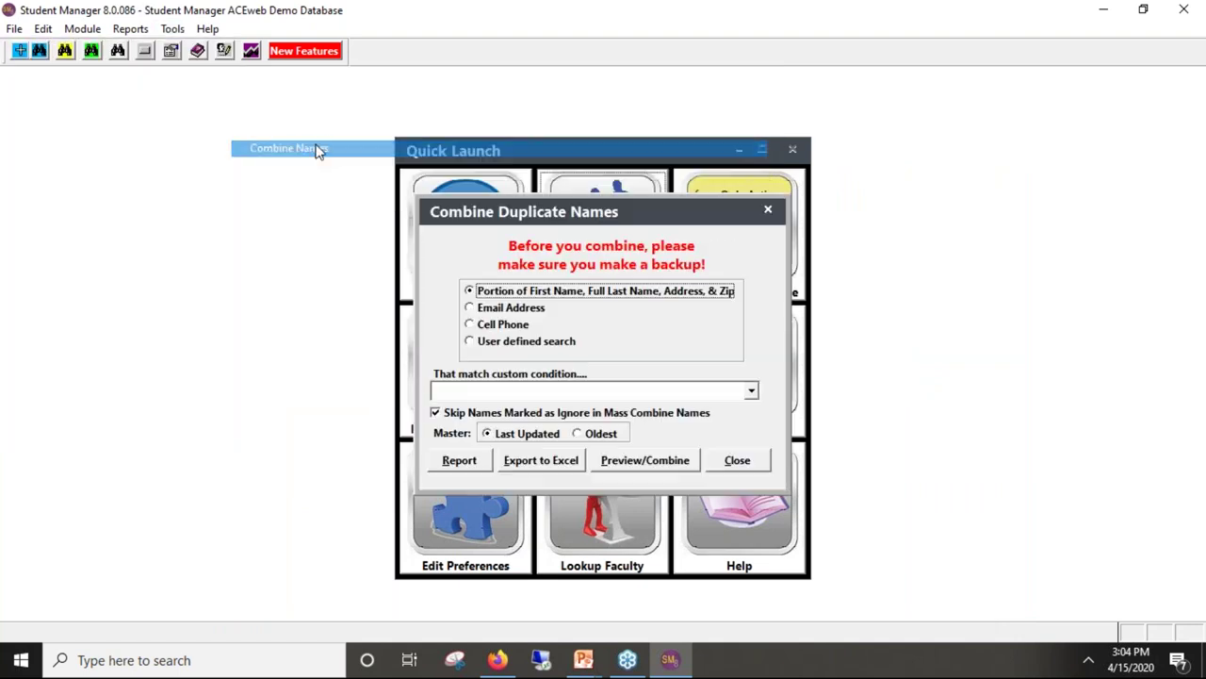
pyautogui.click(642, 462)
pyautogui.click(585, 390)
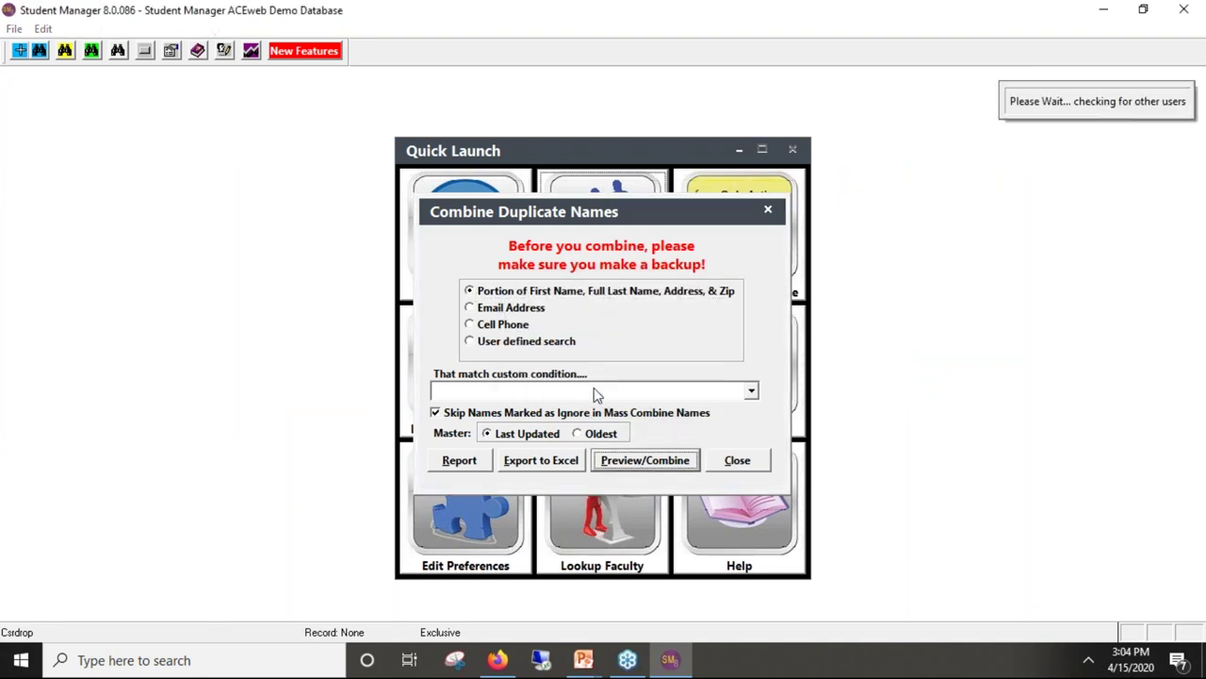
pyautogui.write('3')
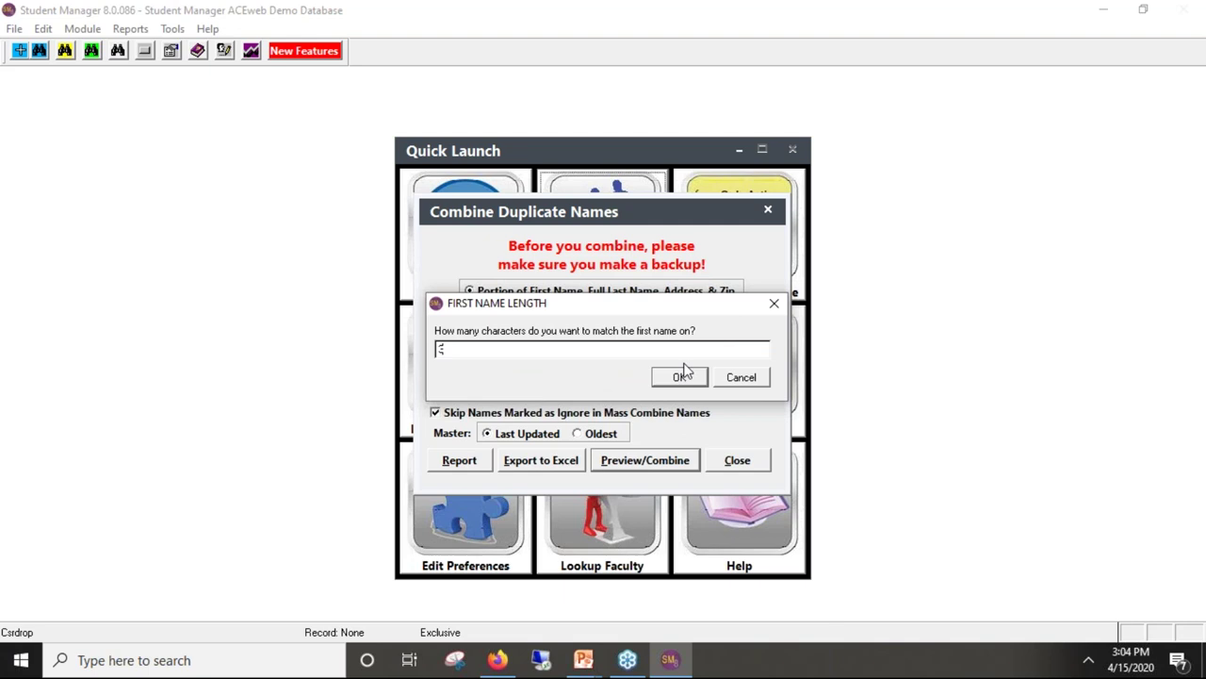
pyautogui.click(680, 379)
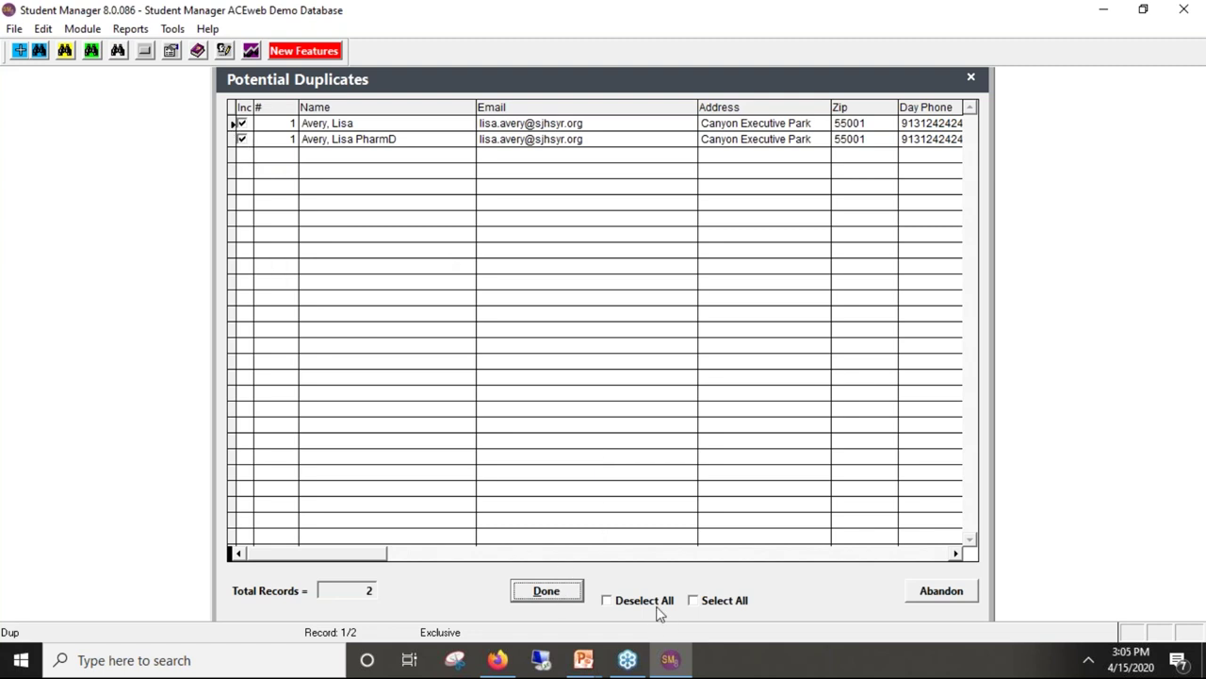
# Step: Combine the two listed duplicate student records and close the combining window
pyautogui.click(560, 593)
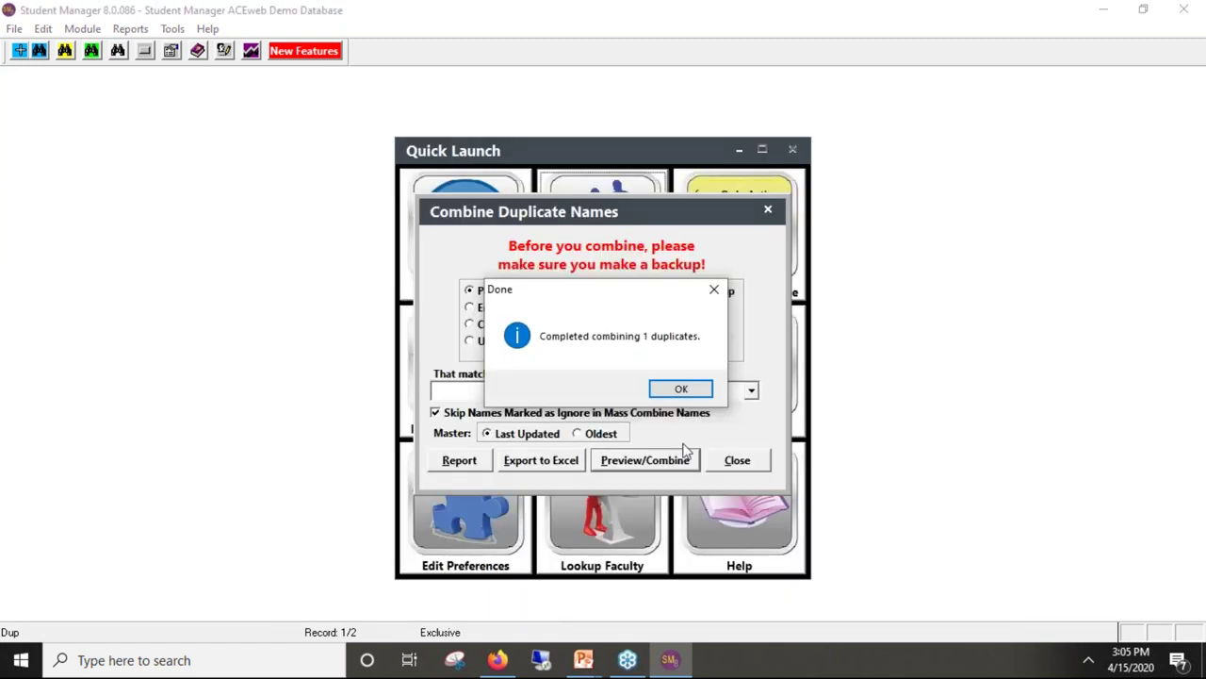
pyautogui.click(679, 389)
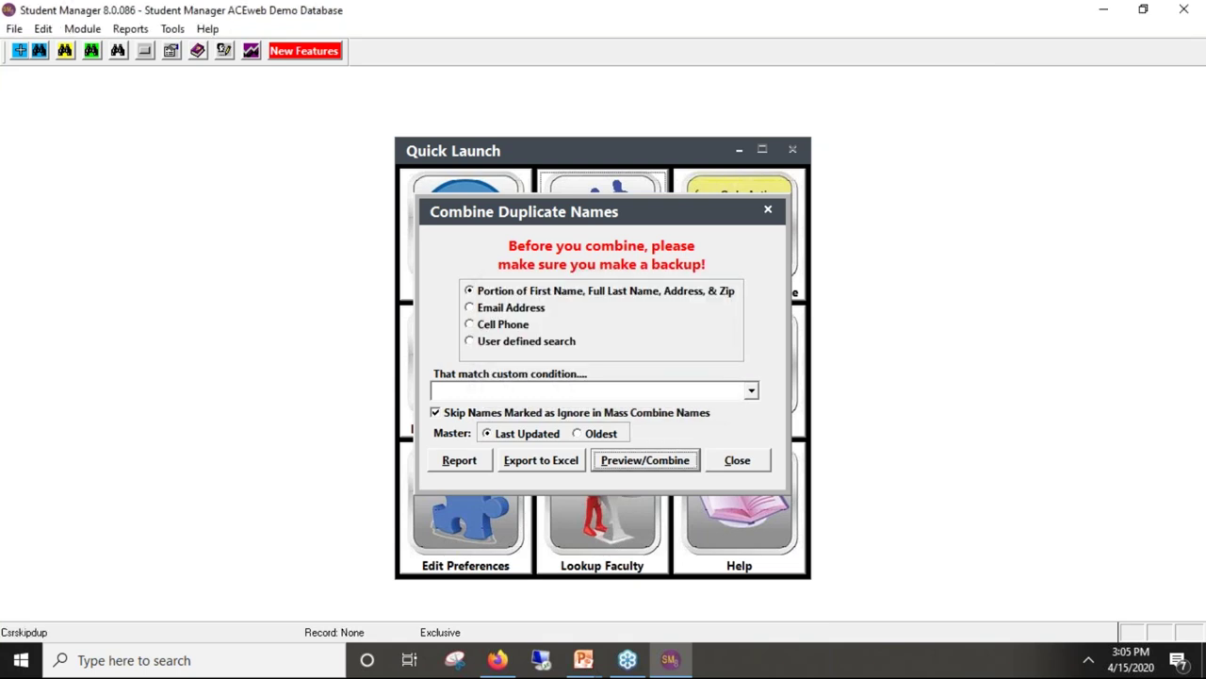
pyautogui.click(739, 459)
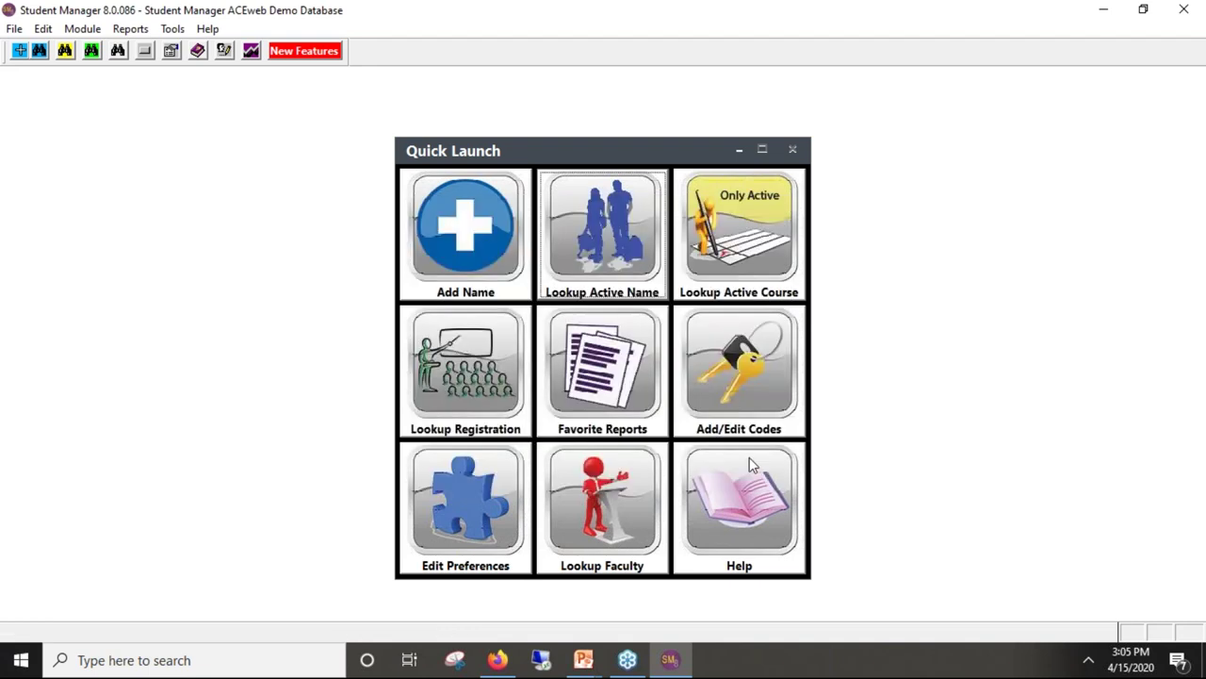
pyautogui.click(641, 366)
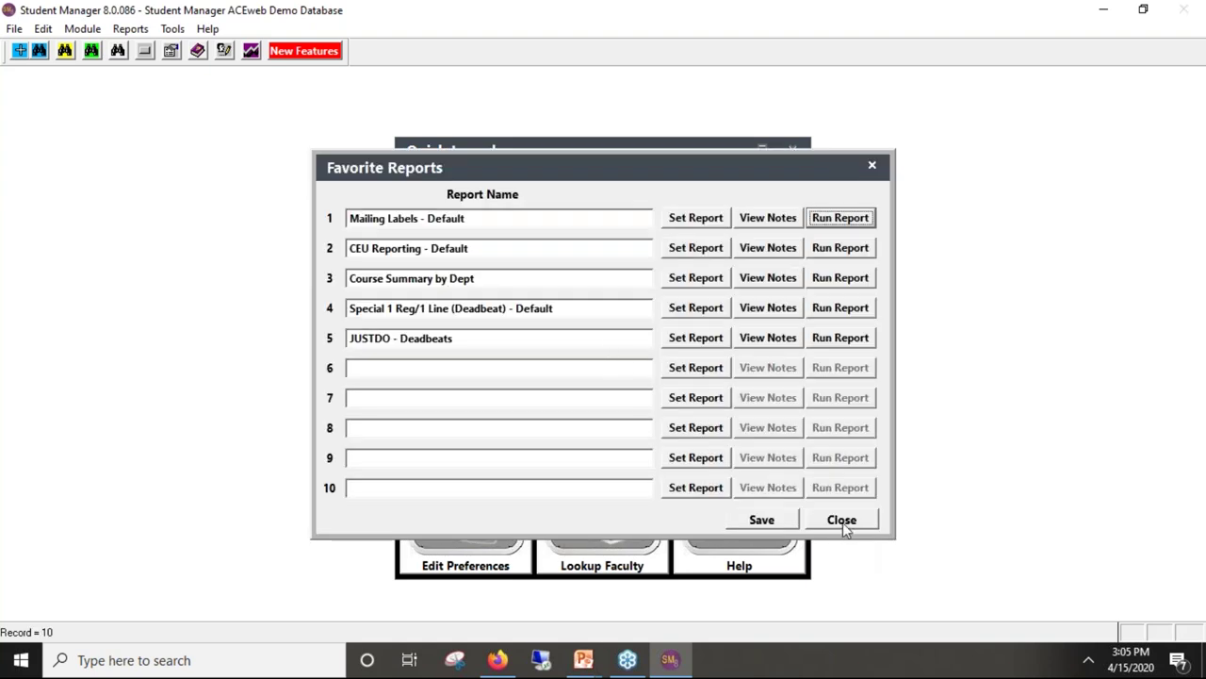
pyautogui.click(842, 521)
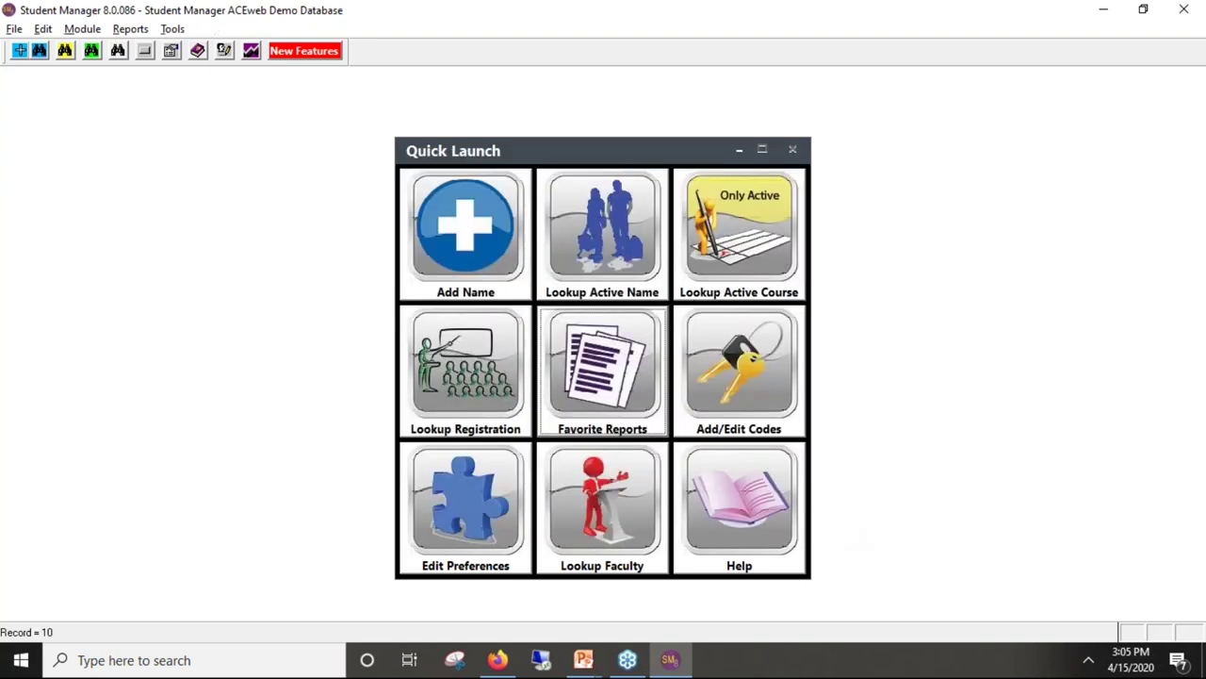
pyautogui.click(173, 28)
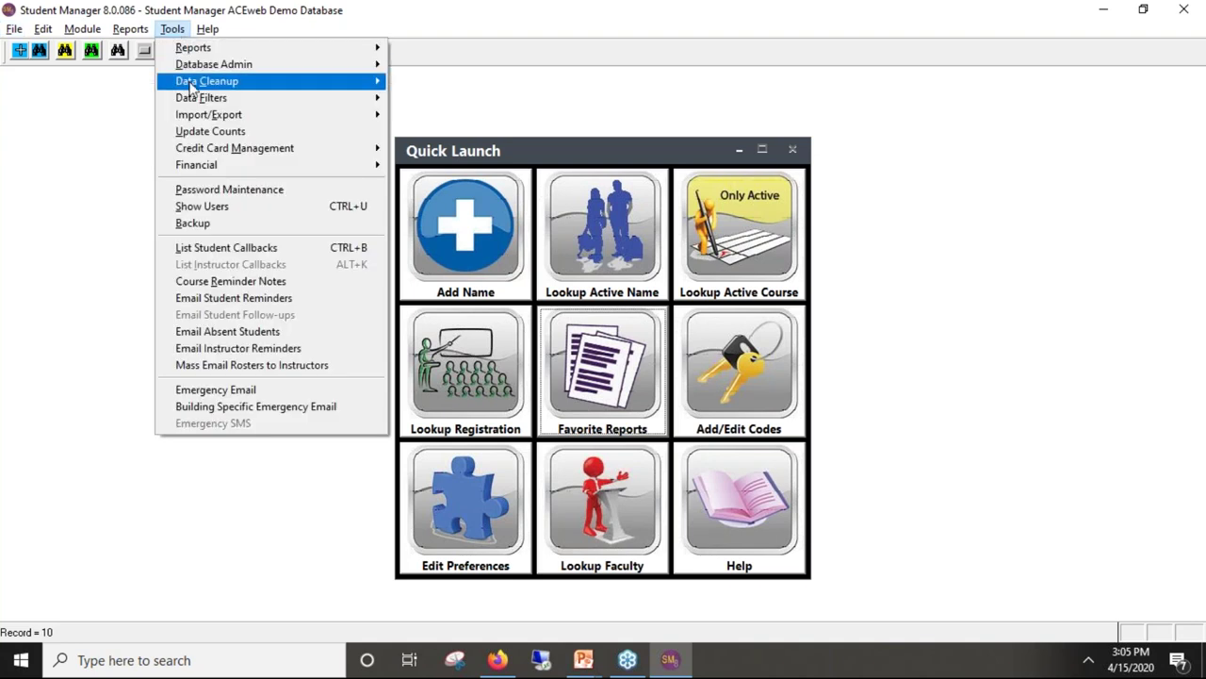
pyautogui.moveTo(187, 85)
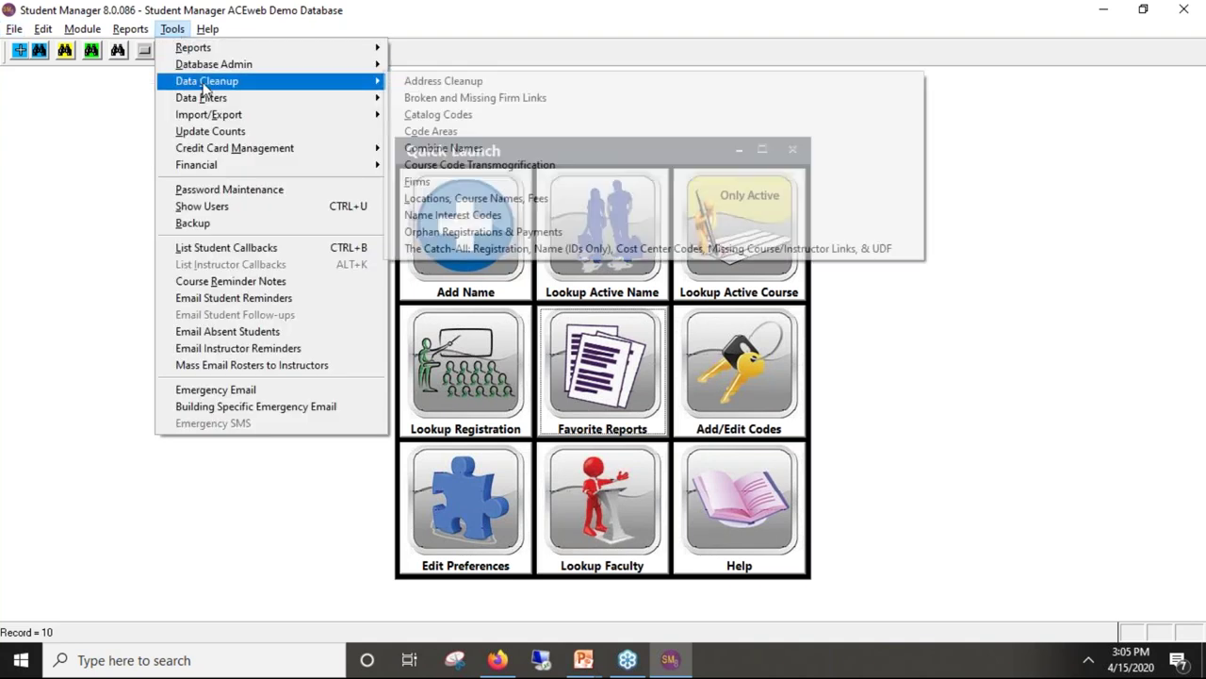
pyautogui.click(499, 149)
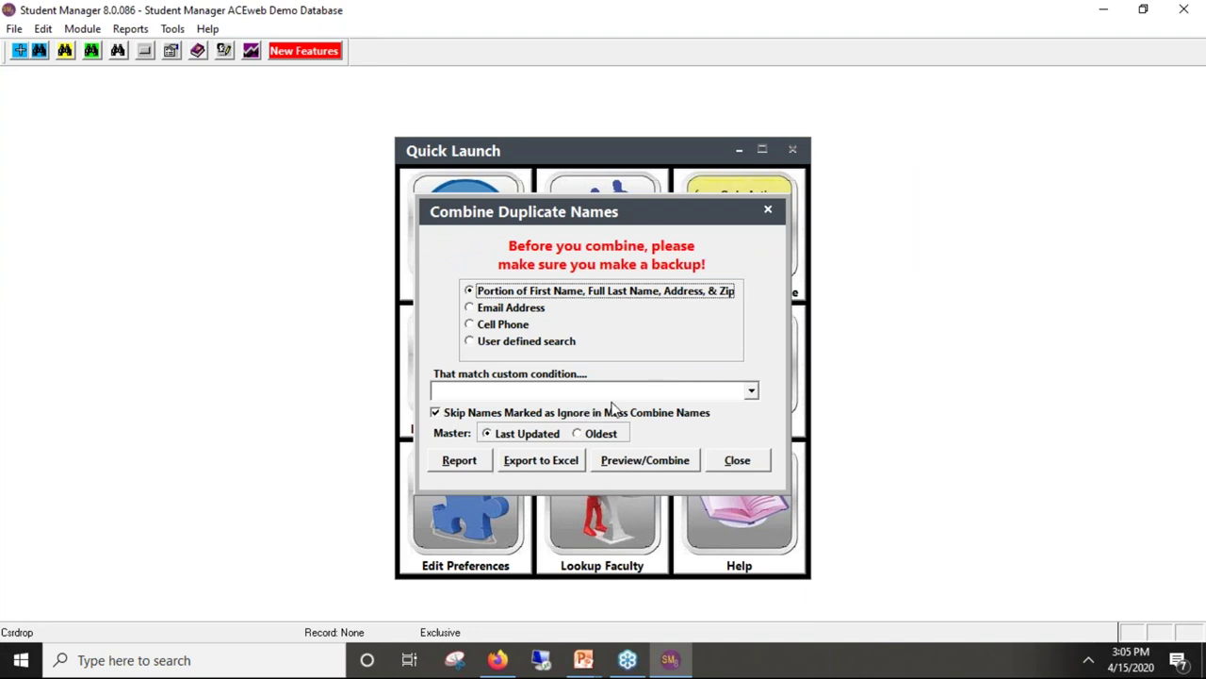
pyautogui.click(737, 461)
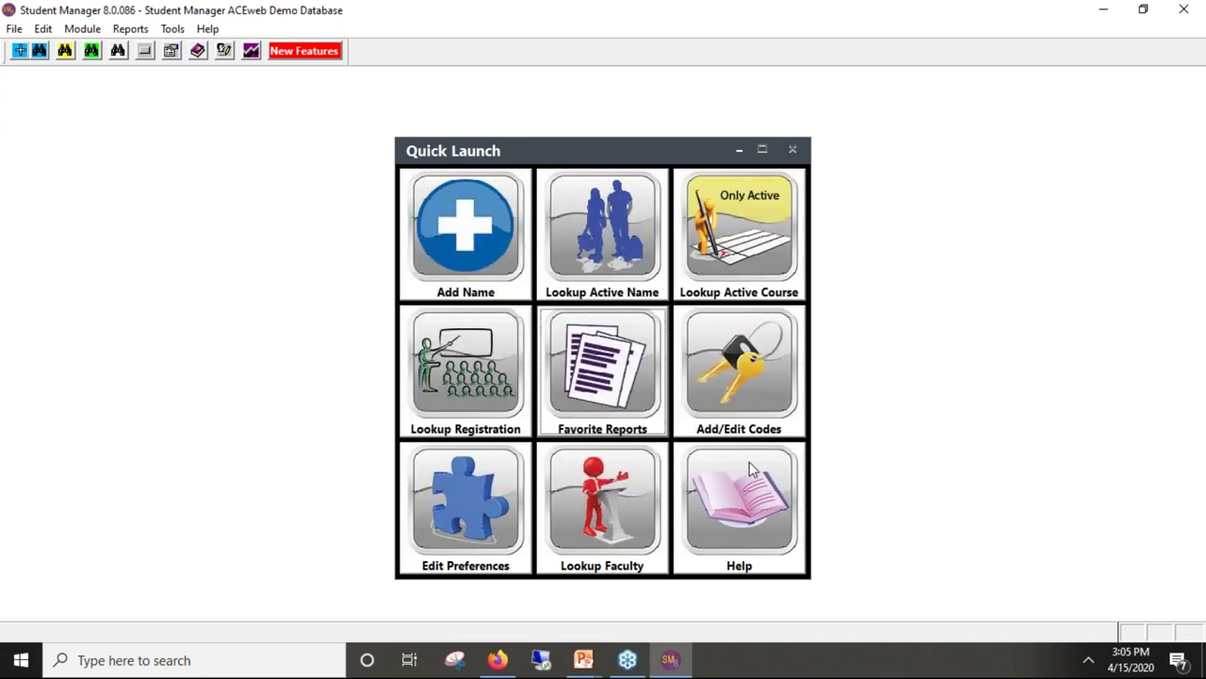
# Step: Find a student through Lookup Active Name and open her full record
pyautogui.click(606, 243)
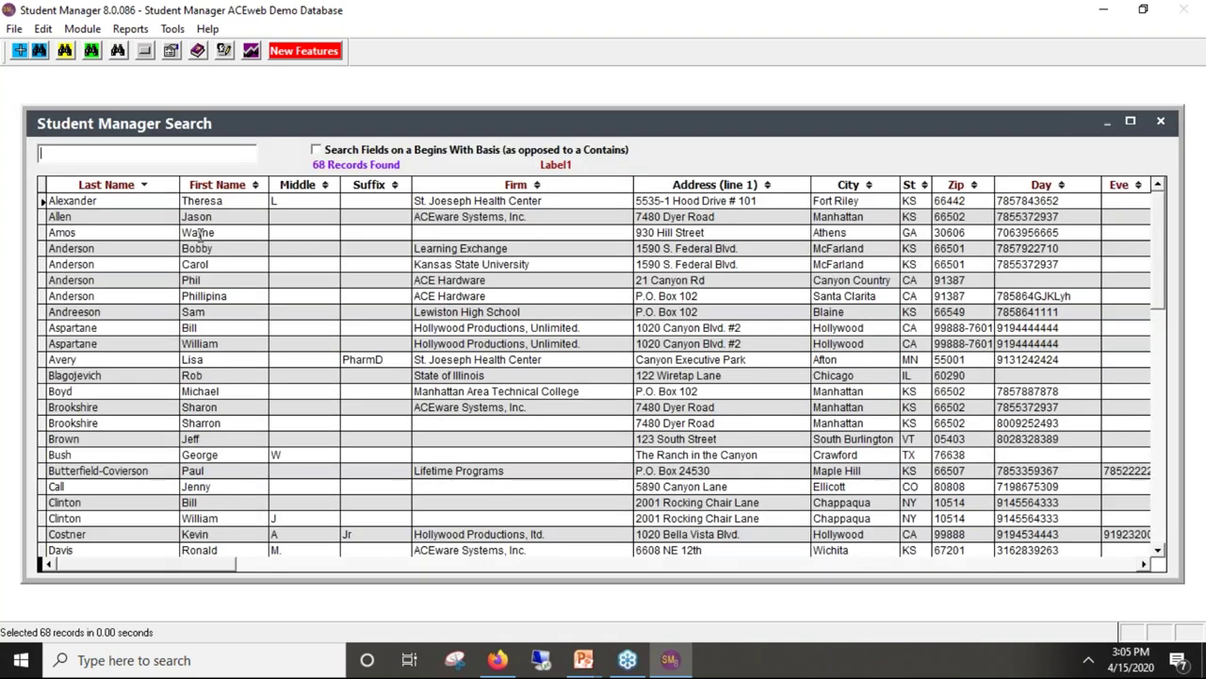
pyautogui.click(229, 280)
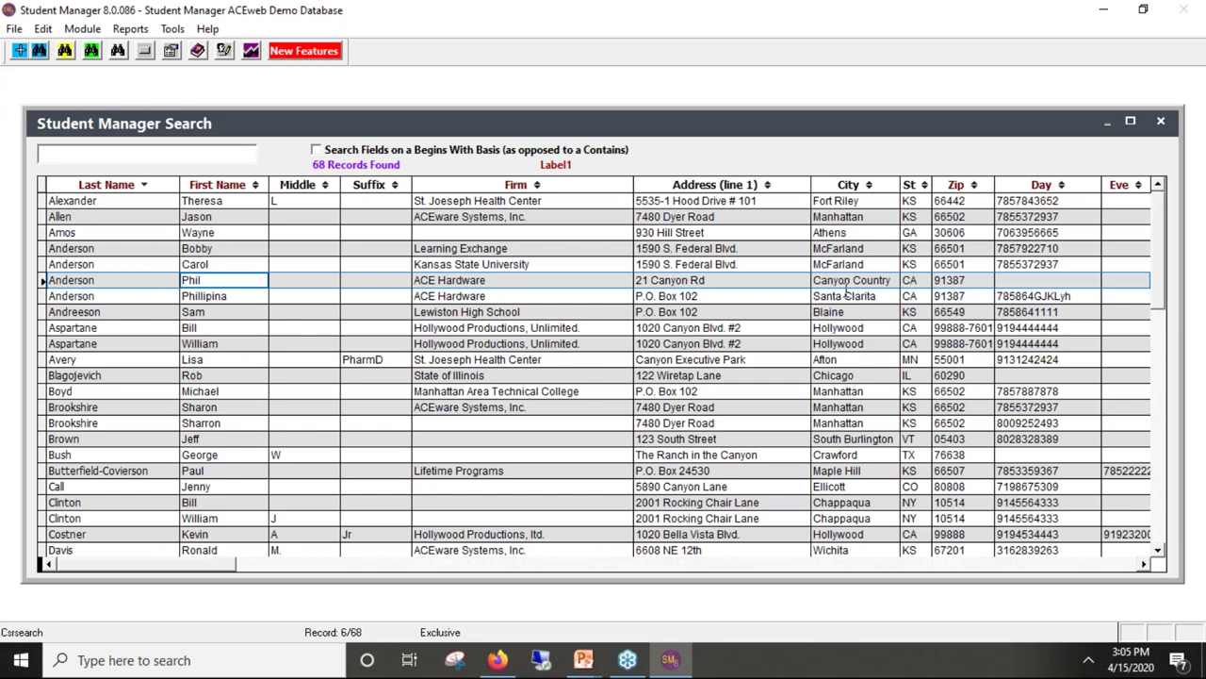
pyautogui.click(151, 286)
pyautogui.doubleClick(152, 290)
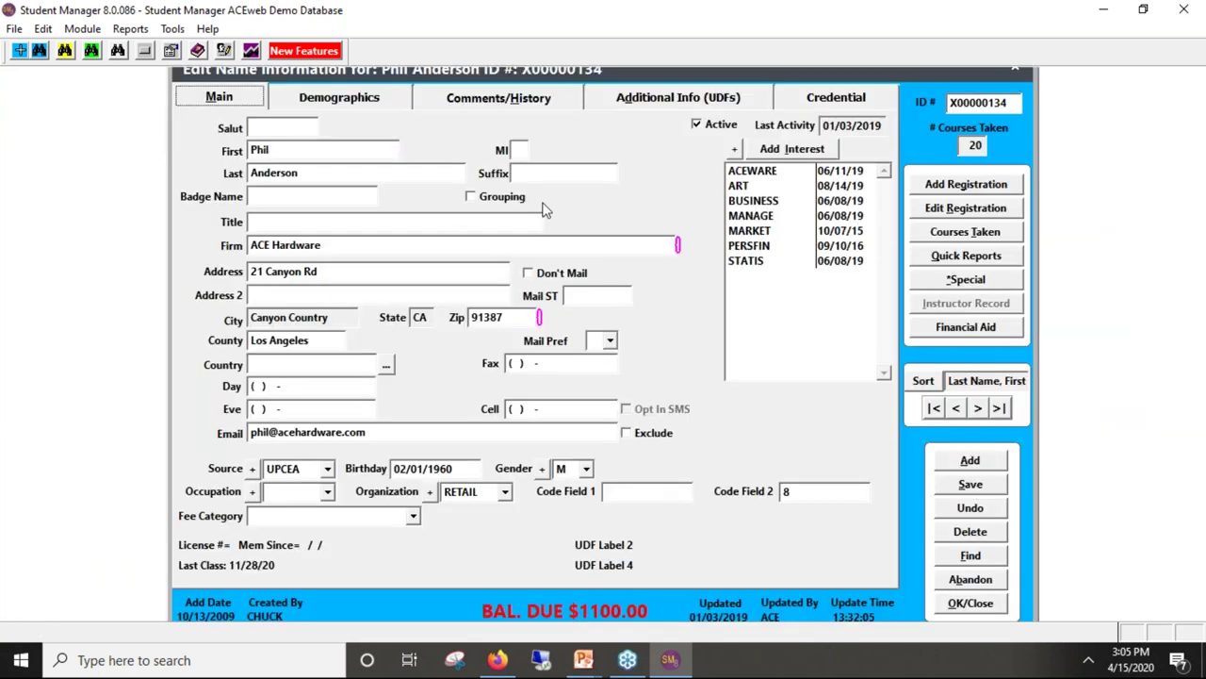
# Step: Copy an earlier student's ID and paste it into the next record's ID # field
pyautogui.click(957, 408)
pyautogui.click(958, 408)
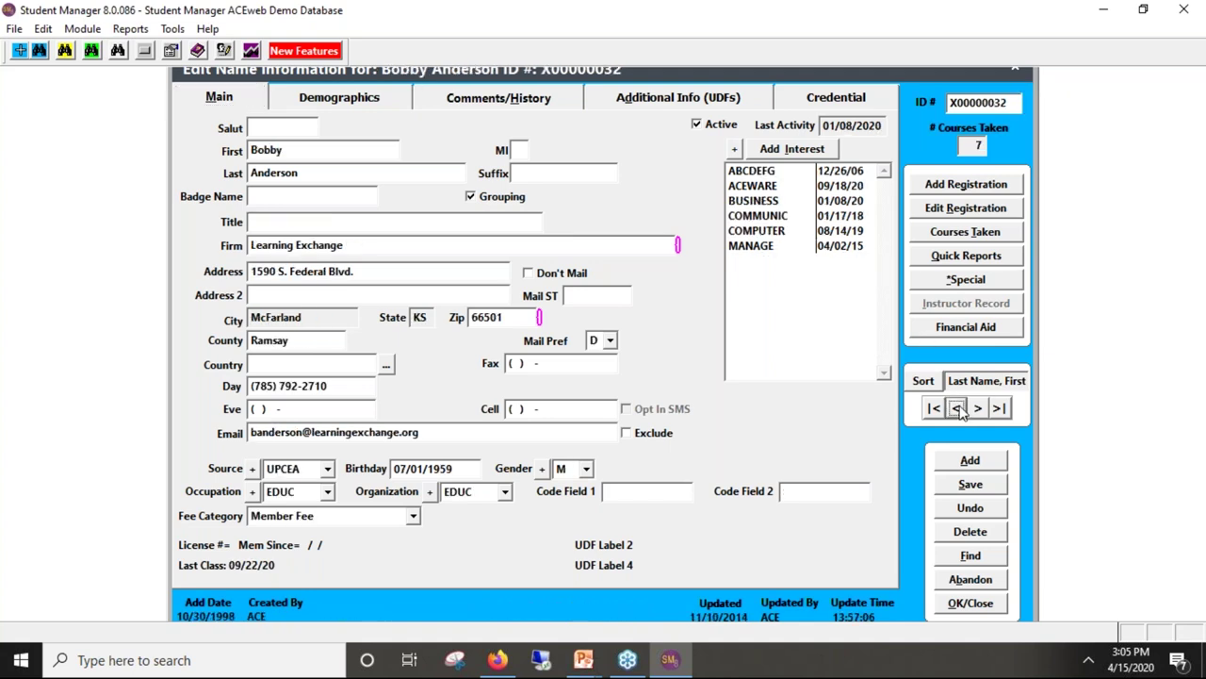
pyautogui.moveTo(1004, 103); pyautogui.dragTo(863, 106)
pyautogui.hotkey('ctrl', 'c')
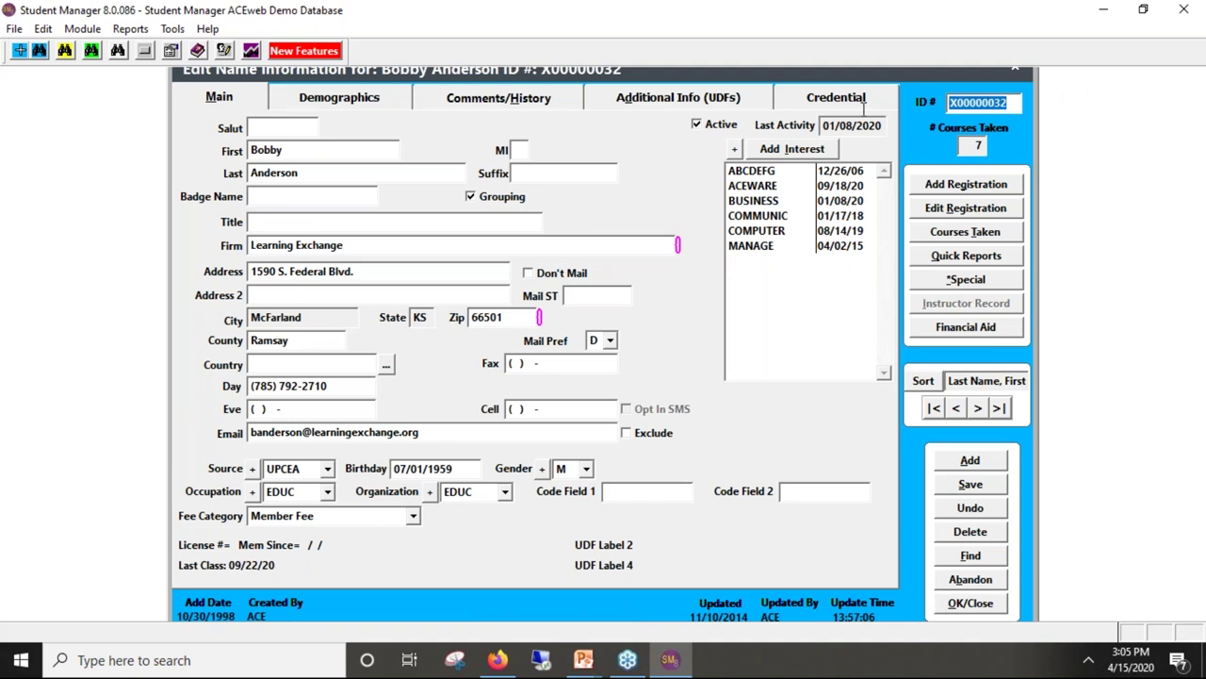
pyautogui.click(977, 408)
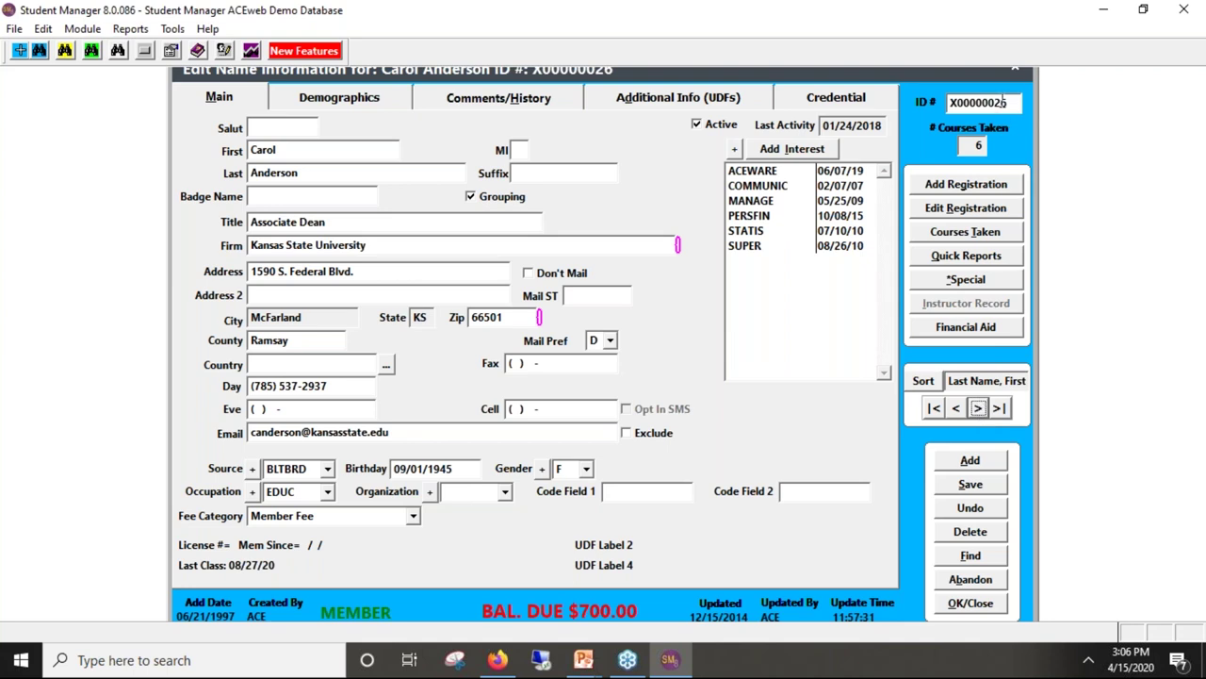
pyautogui.moveTo(1012, 102); pyautogui.dragTo(823, 104)
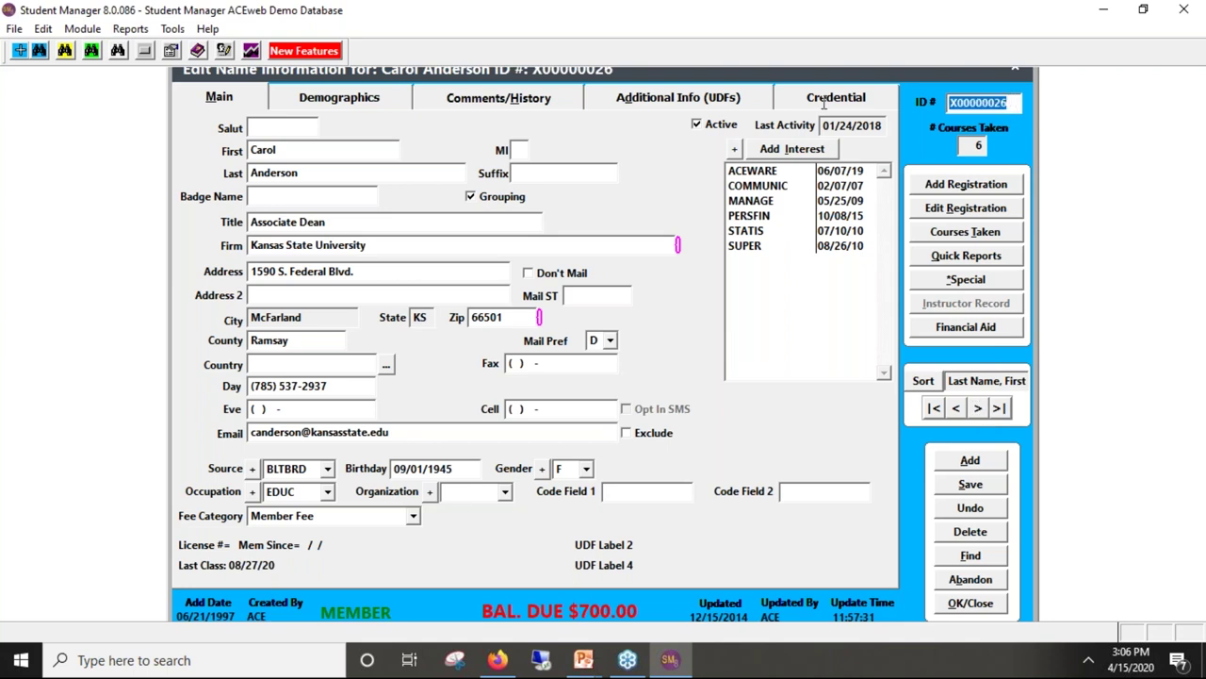
pyautogui.hotkey('ctrl', 'v')
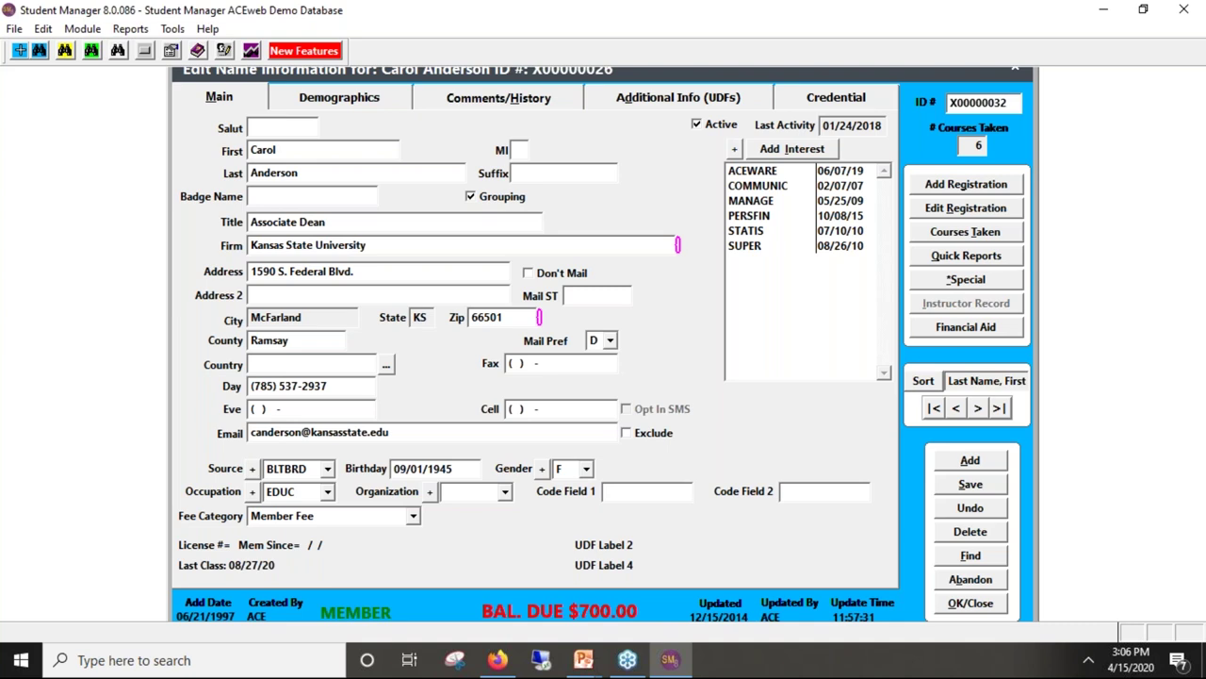
pyautogui.press('Tab')
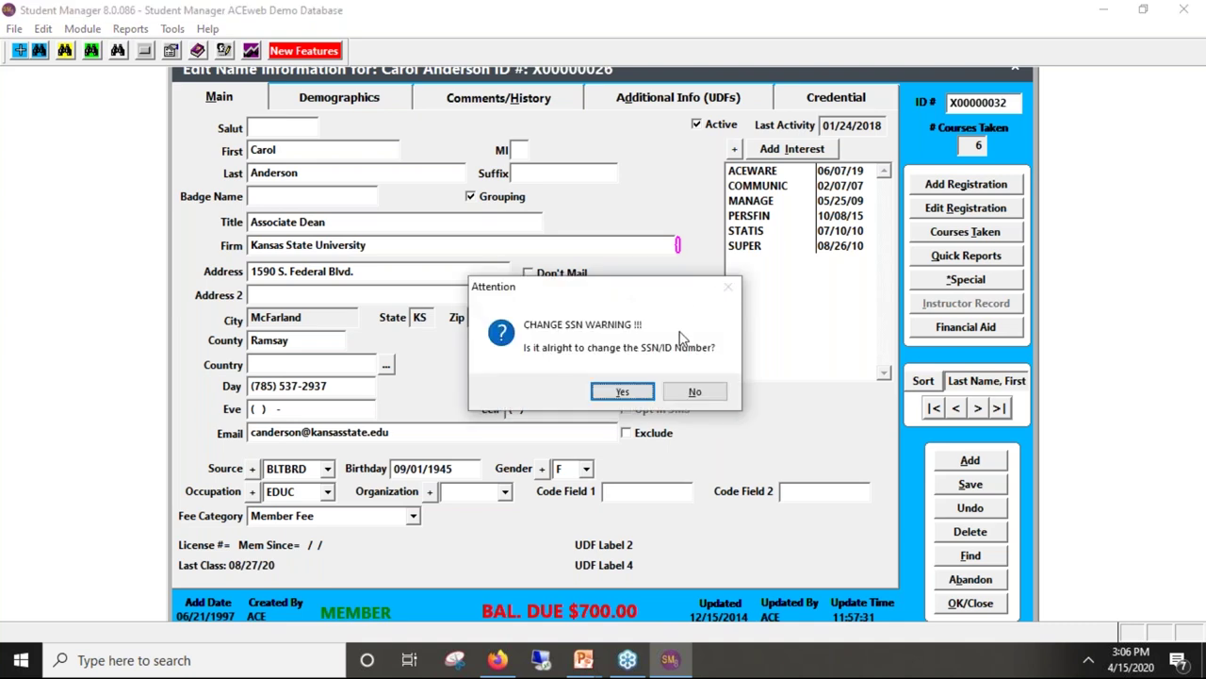
# Step: Confirm the ID change, attempt Combine Names, and dismiss the same-course refusal error
pyautogui.click(623, 392)
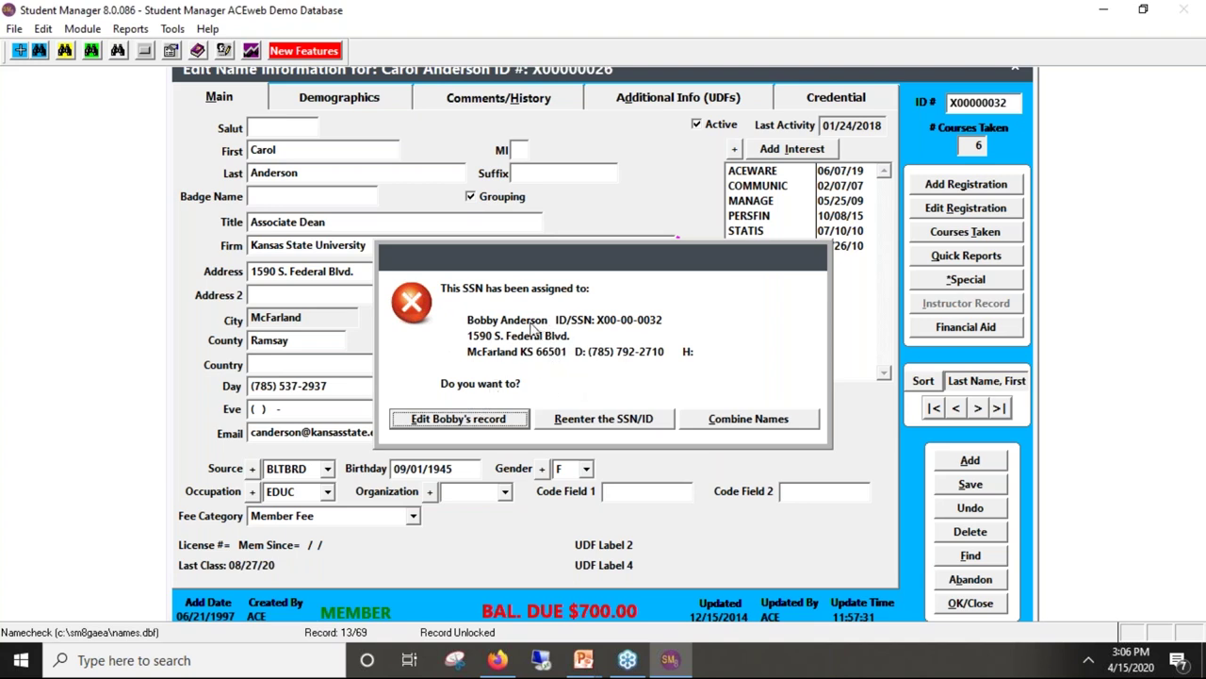
pyautogui.click(749, 419)
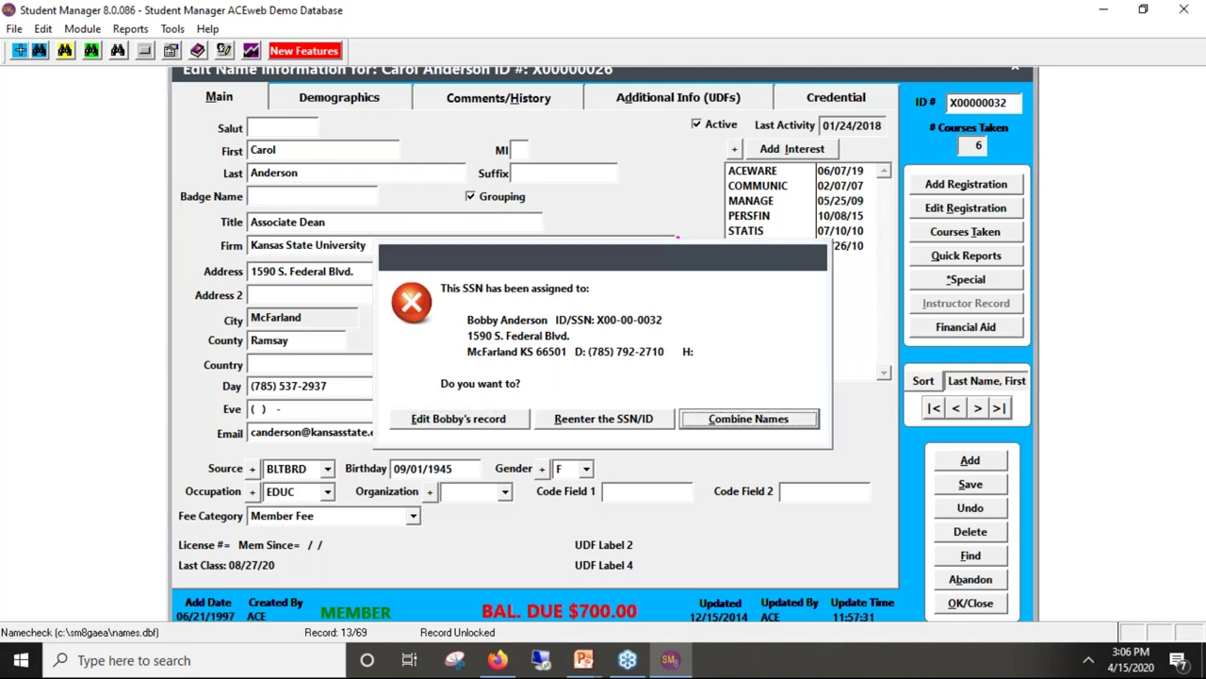
pyautogui.click(669, 416)
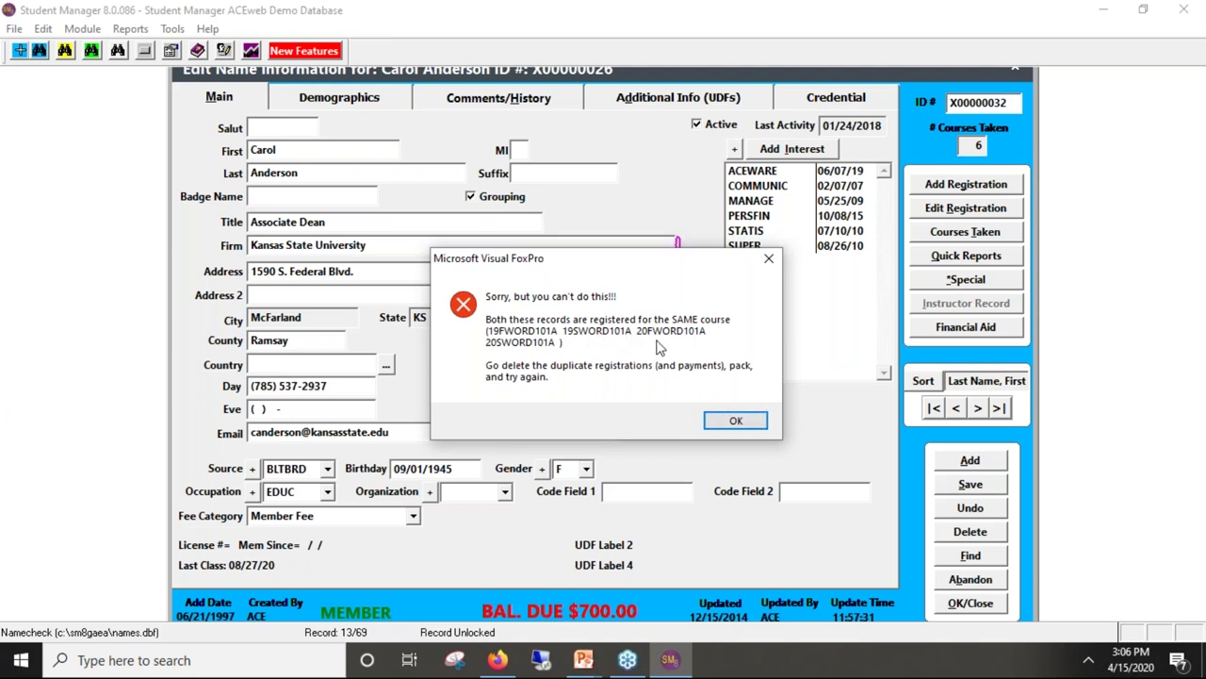
pyautogui.click(748, 422)
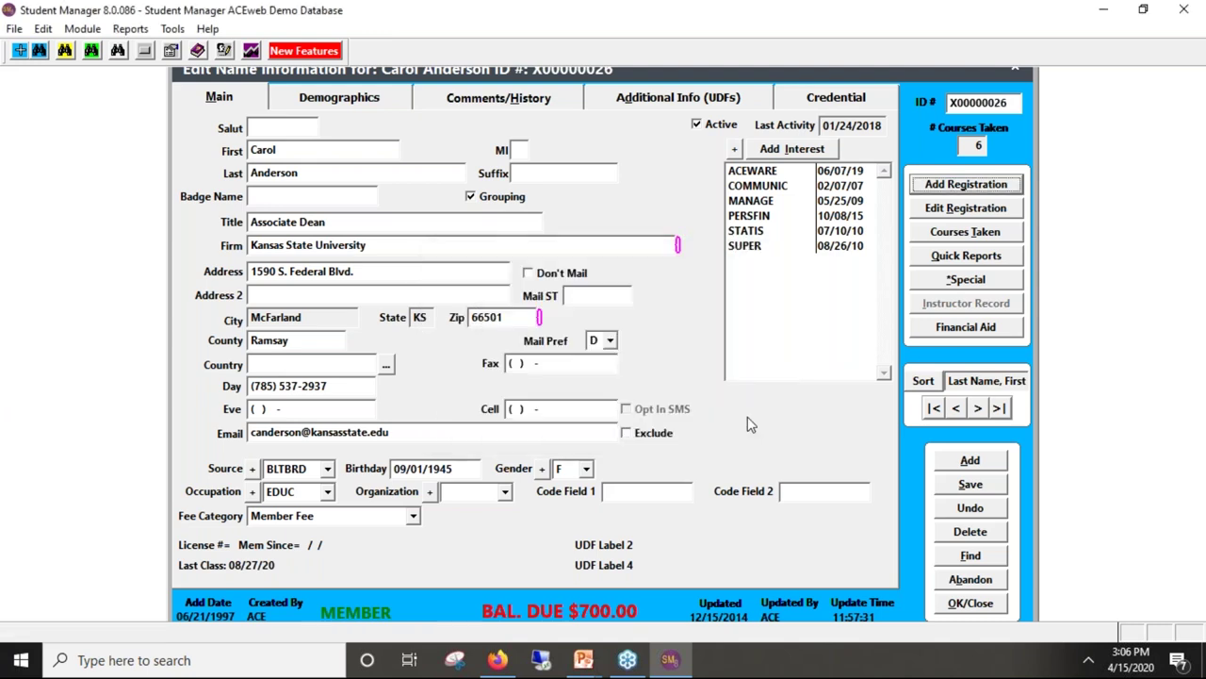
# Step: Close the Edit Name Information form with OK/Close, keeping the original ID
pyautogui.click(979, 606)
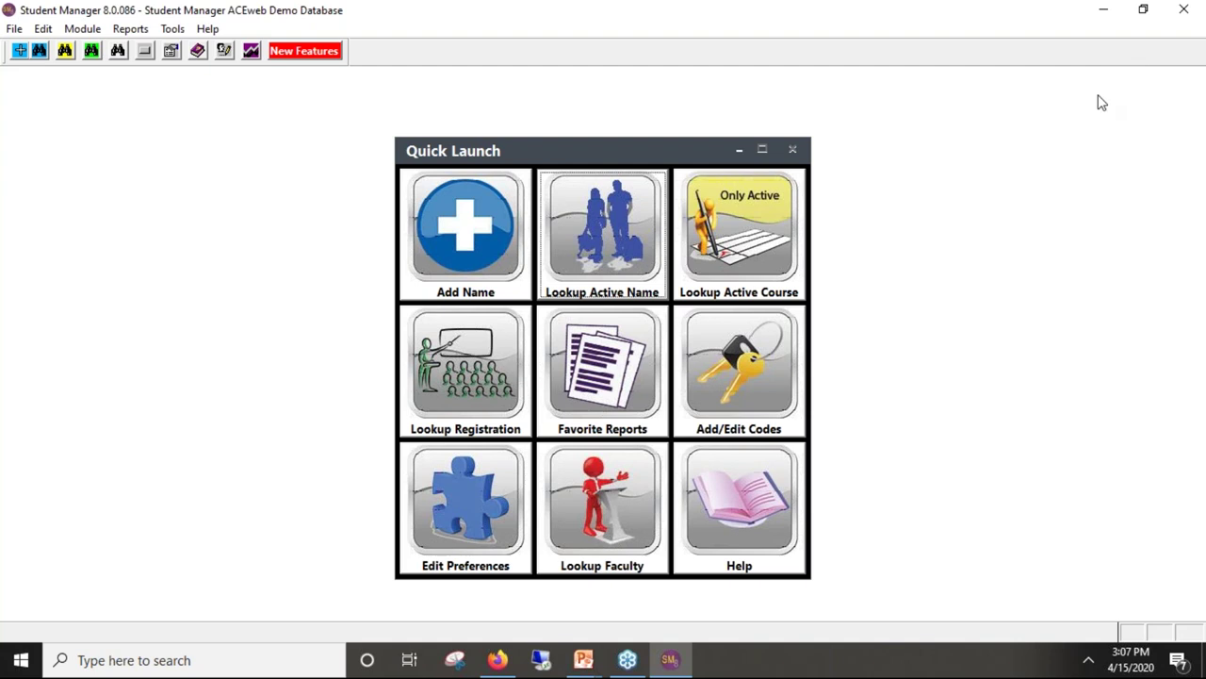
# Step: Return to Student Manager and open Speed Registration Entry for course 20SACE010C, Mastering Student Manager
pyautogui.click(544, 666)
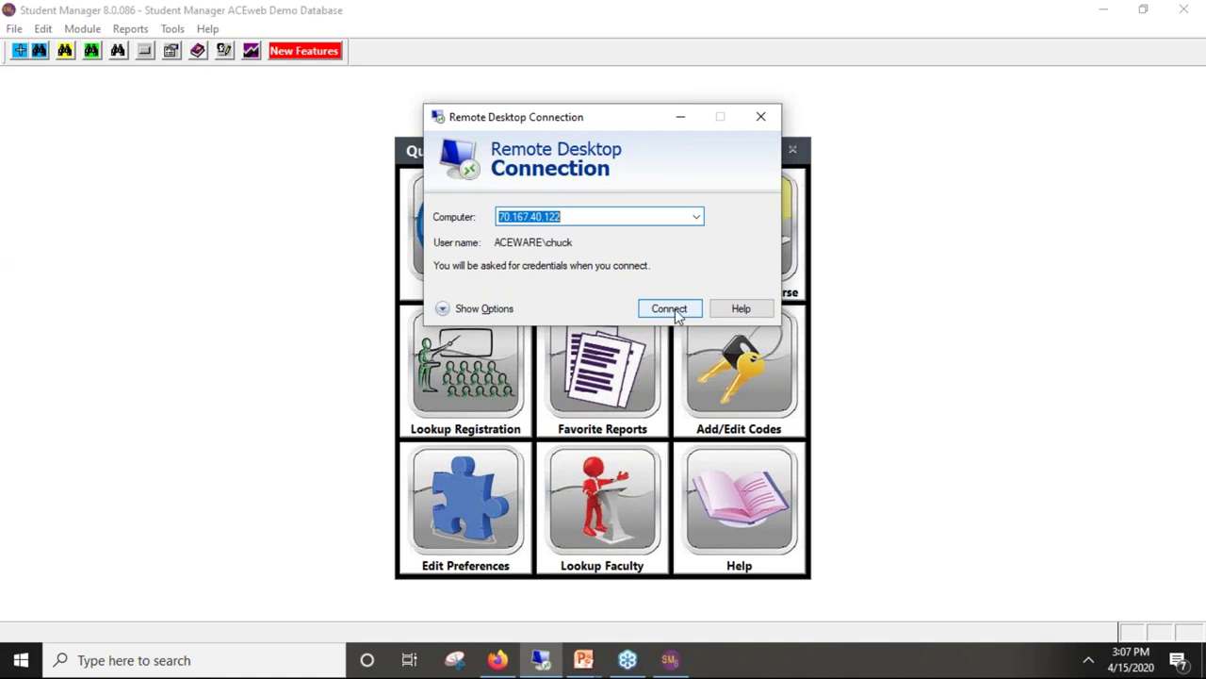
pyautogui.press('Escape')
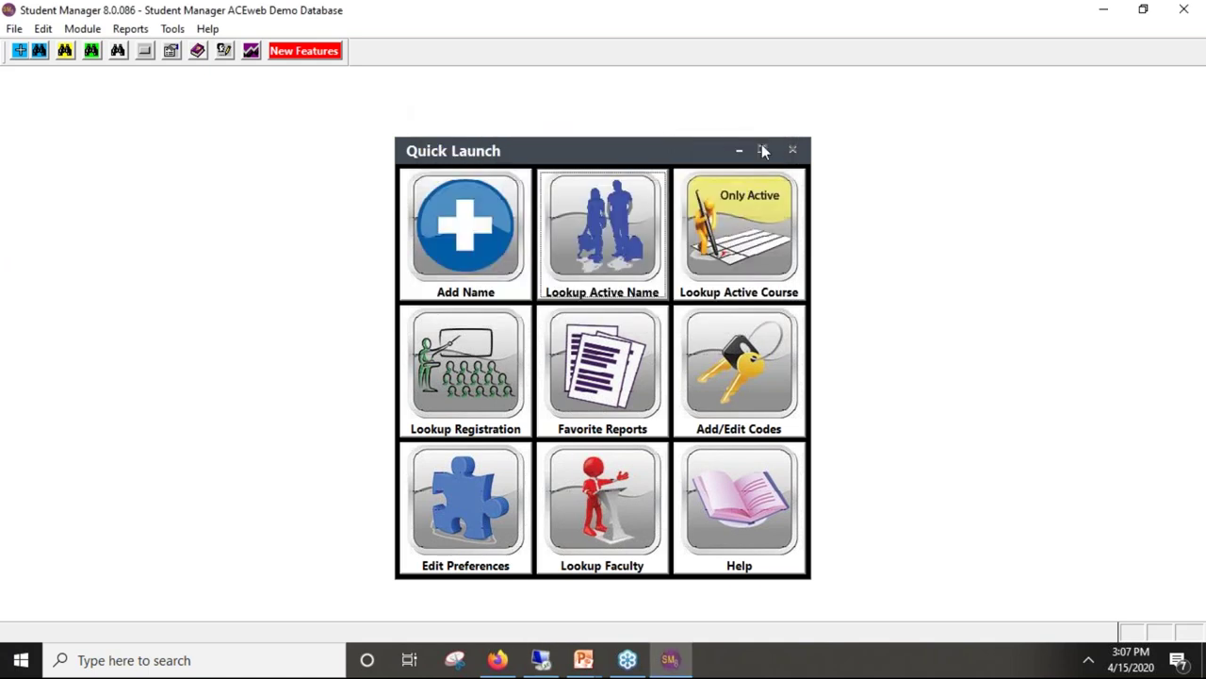
pyautogui.click(123, 34)
pyautogui.moveTo(123, 53)
pyautogui.moveTo(95, 28)
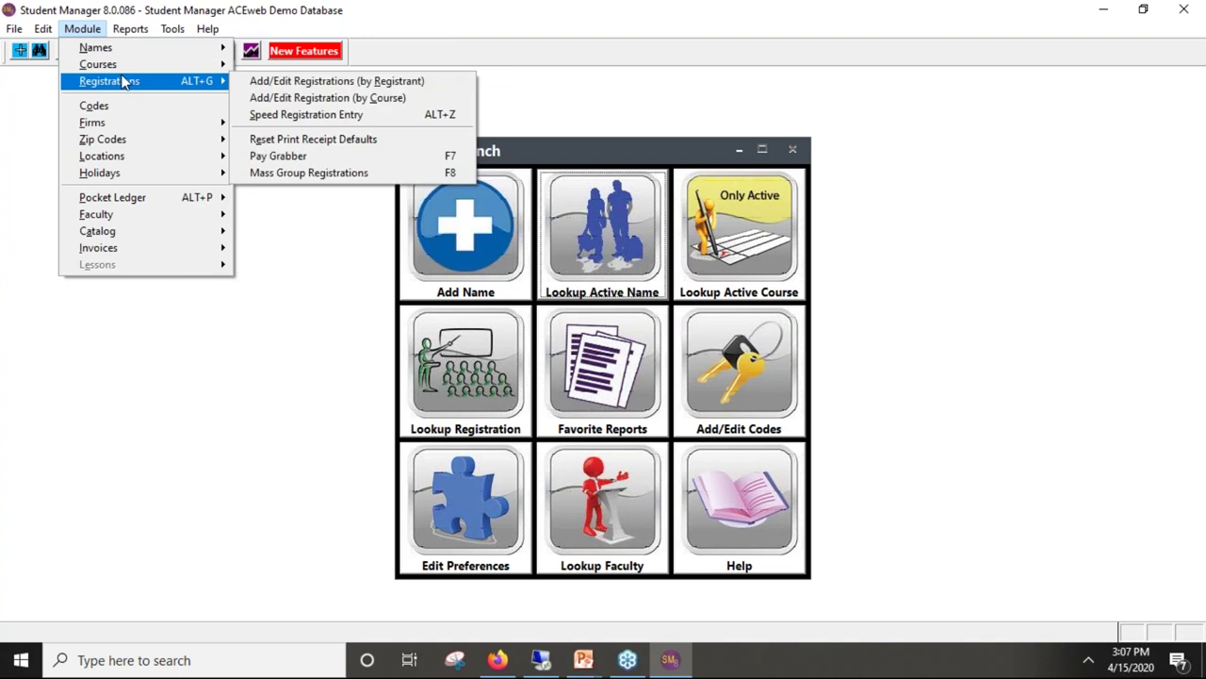
pyautogui.click(350, 117)
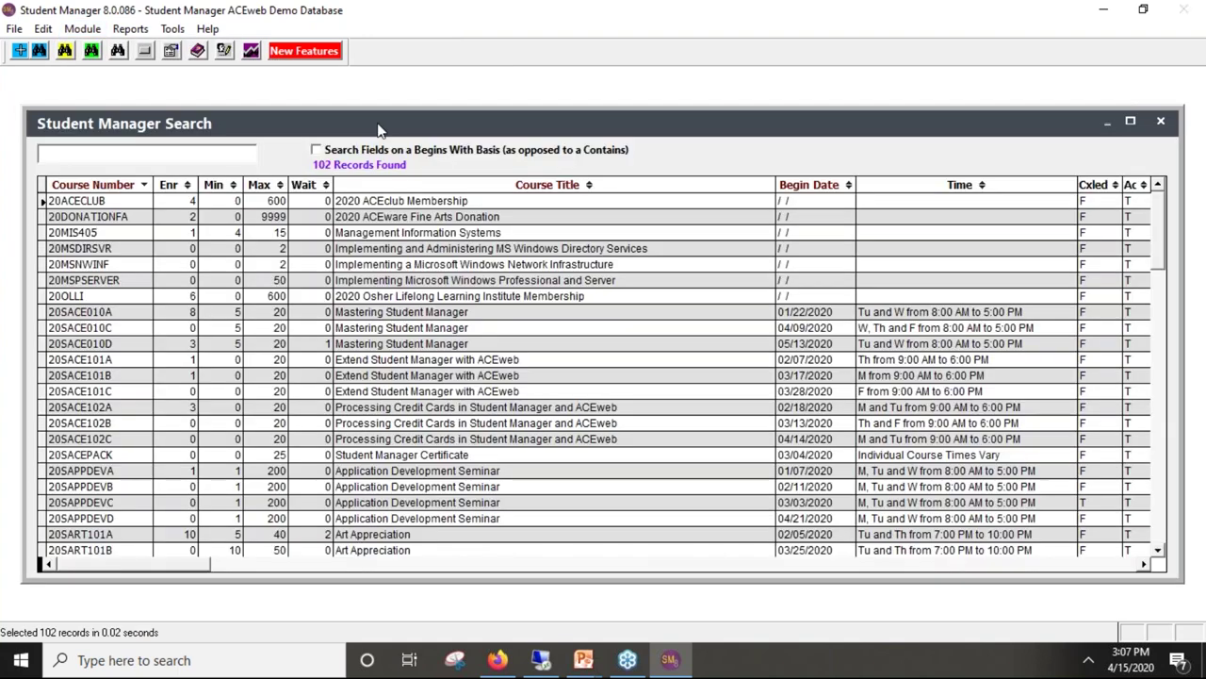
pyautogui.doubleClick(137, 327)
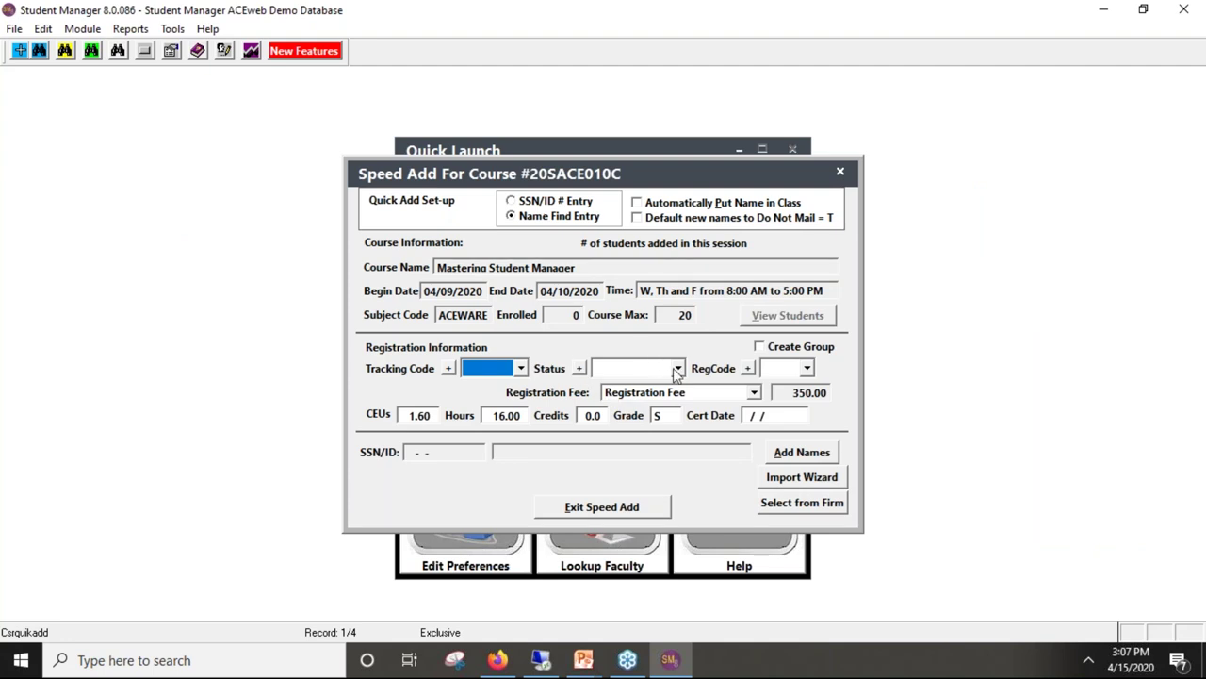
# Step: Set the registration fee to Early Bird Fee (325.00) and launch the Import Wizard
pyautogui.click(754, 392)
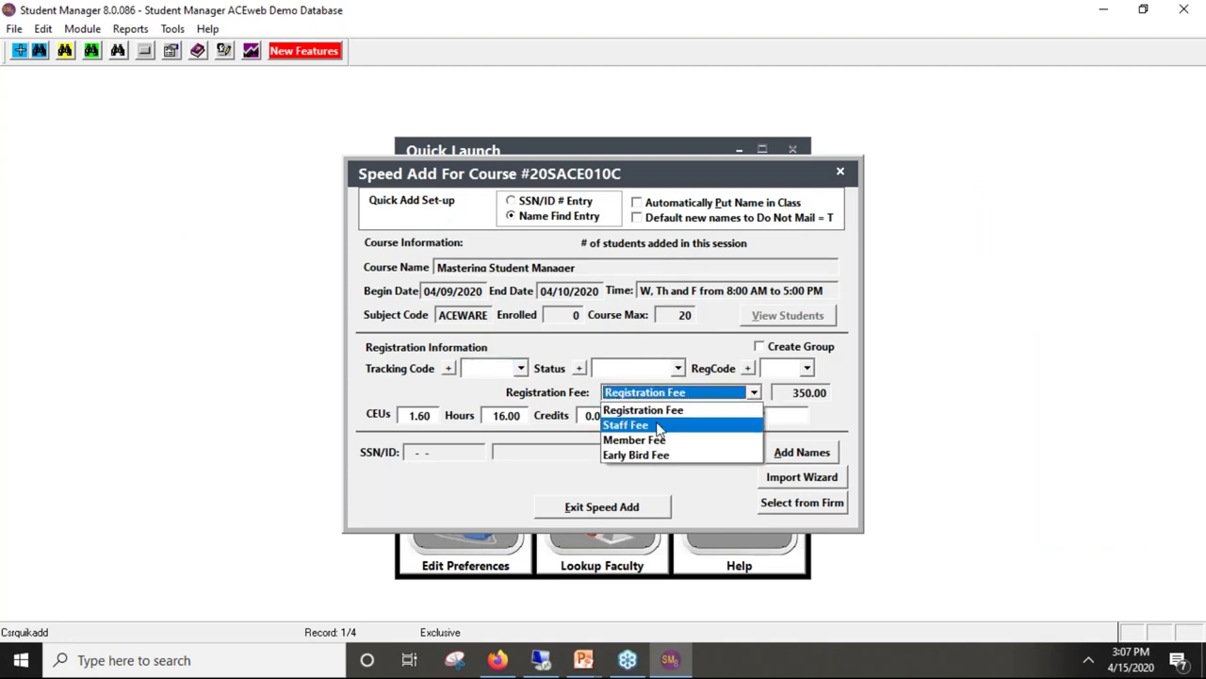
pyautogui.click(659, 425)
pyautogui.click(760, 394)
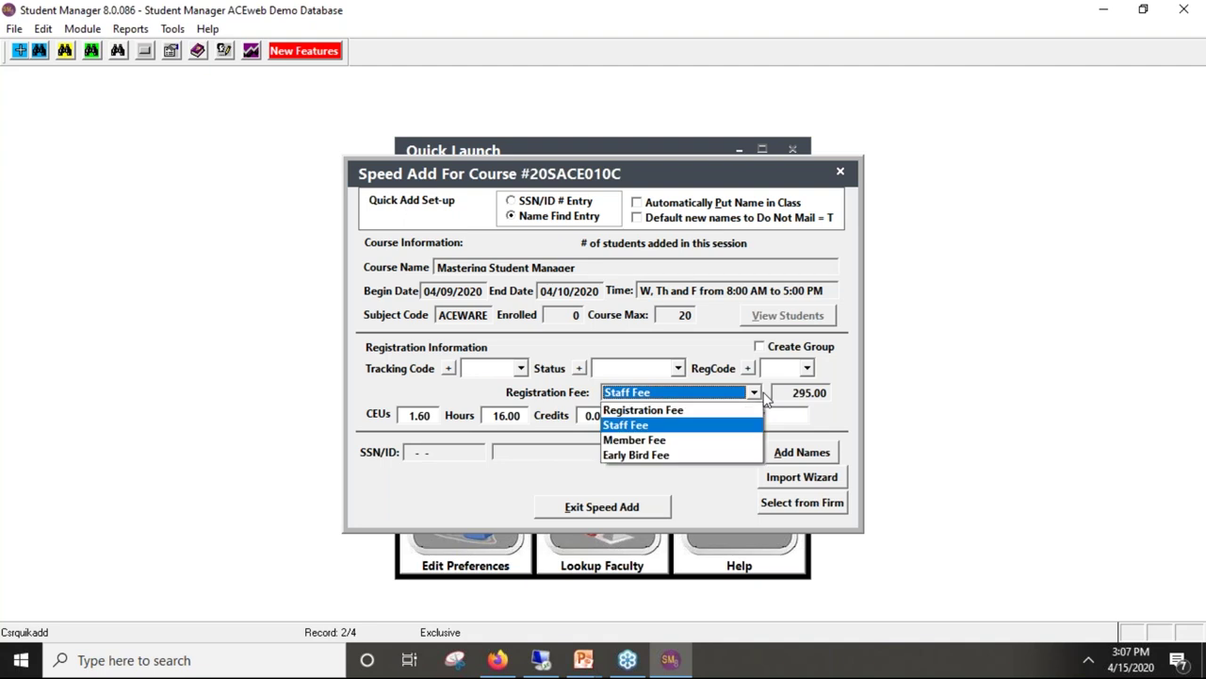
pyautogui.click(646, 455)
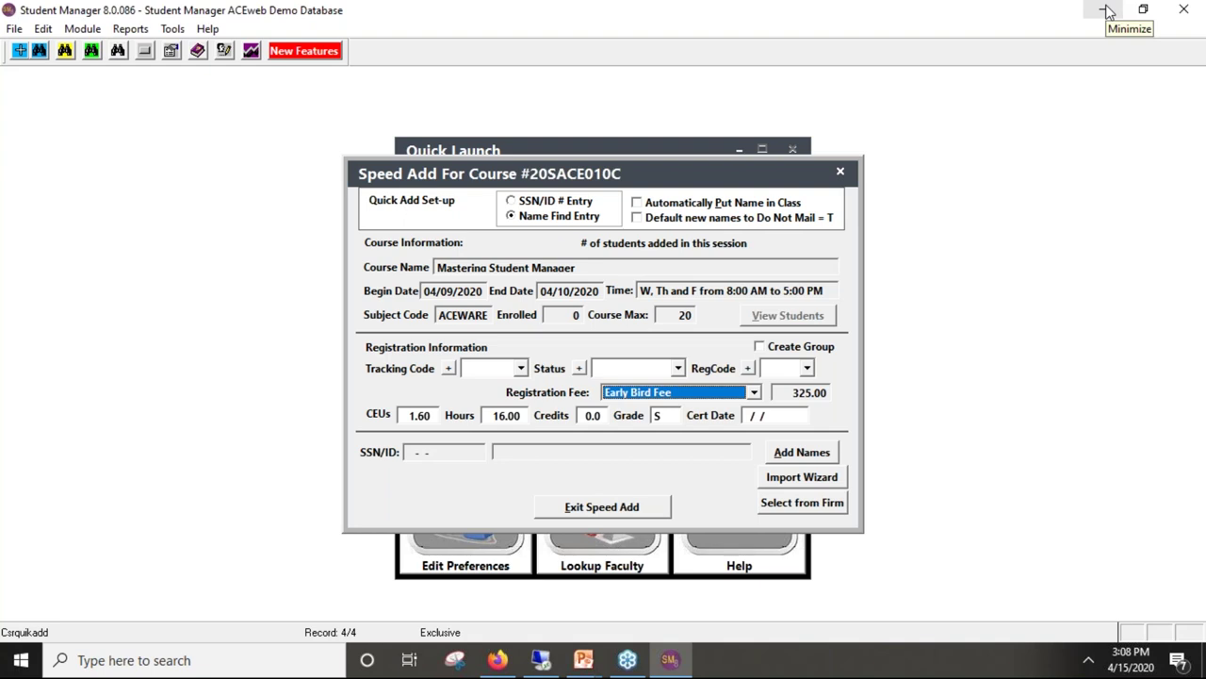
pyautogui.click(808, 481)
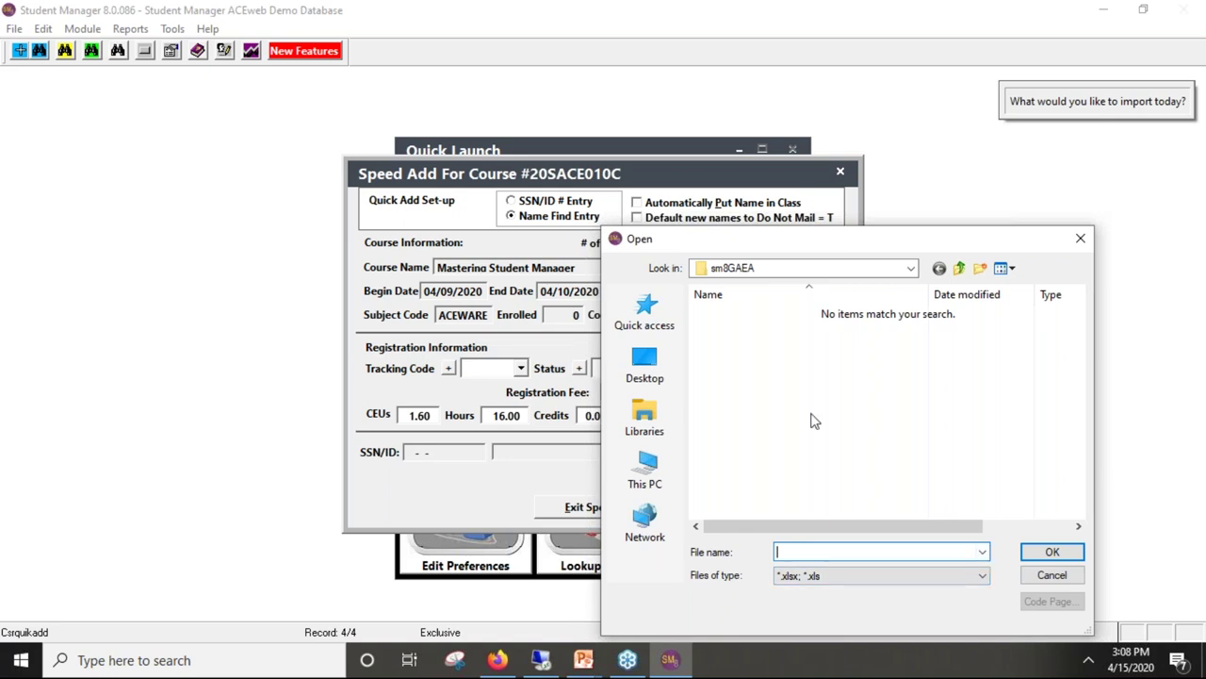
# Step: Open testimport.xls from the desktop as the spreadsheet to import
pyautogui.click(645, 362)
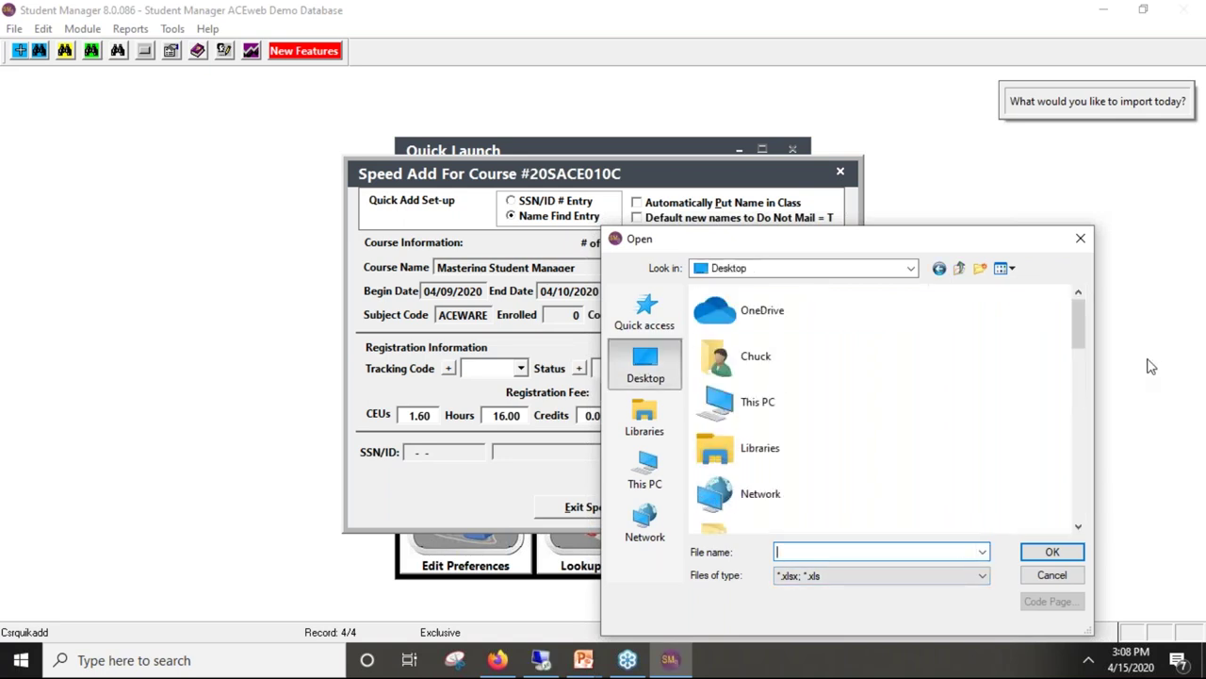
pyautogui.moveTo(1082, 360); pyautogui.dragTo(1107, 530)
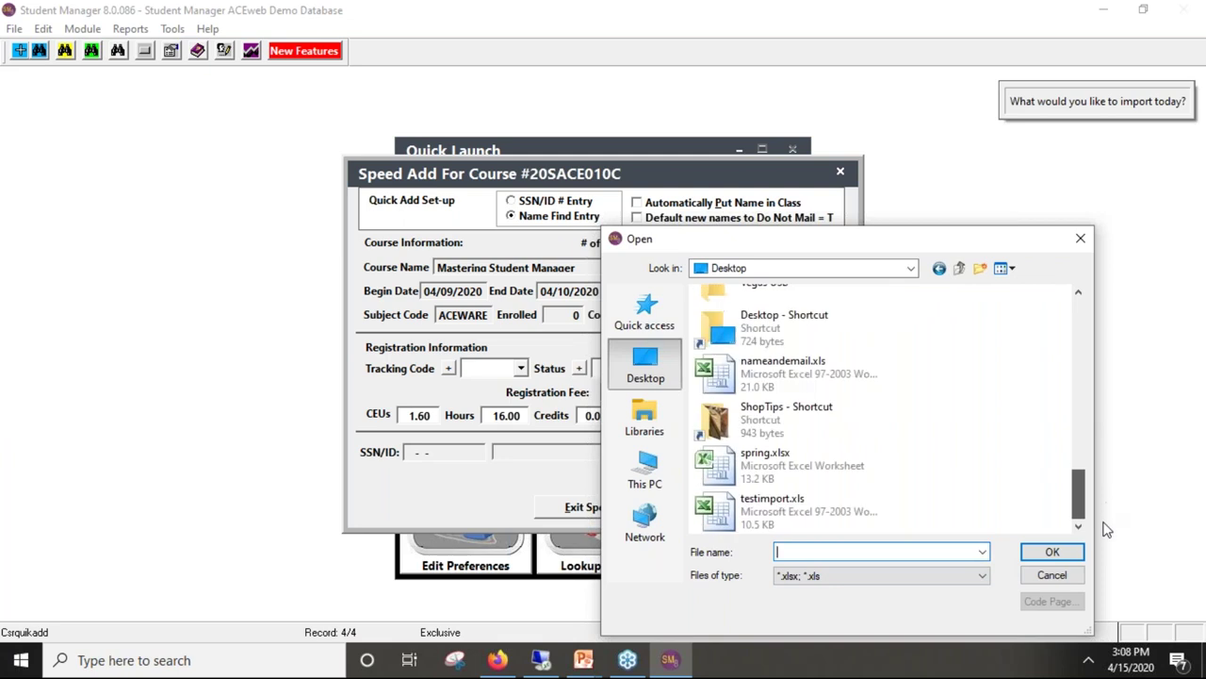
pyautogui.click(783, 516)
pyautogui.doubleClick(783, 516)
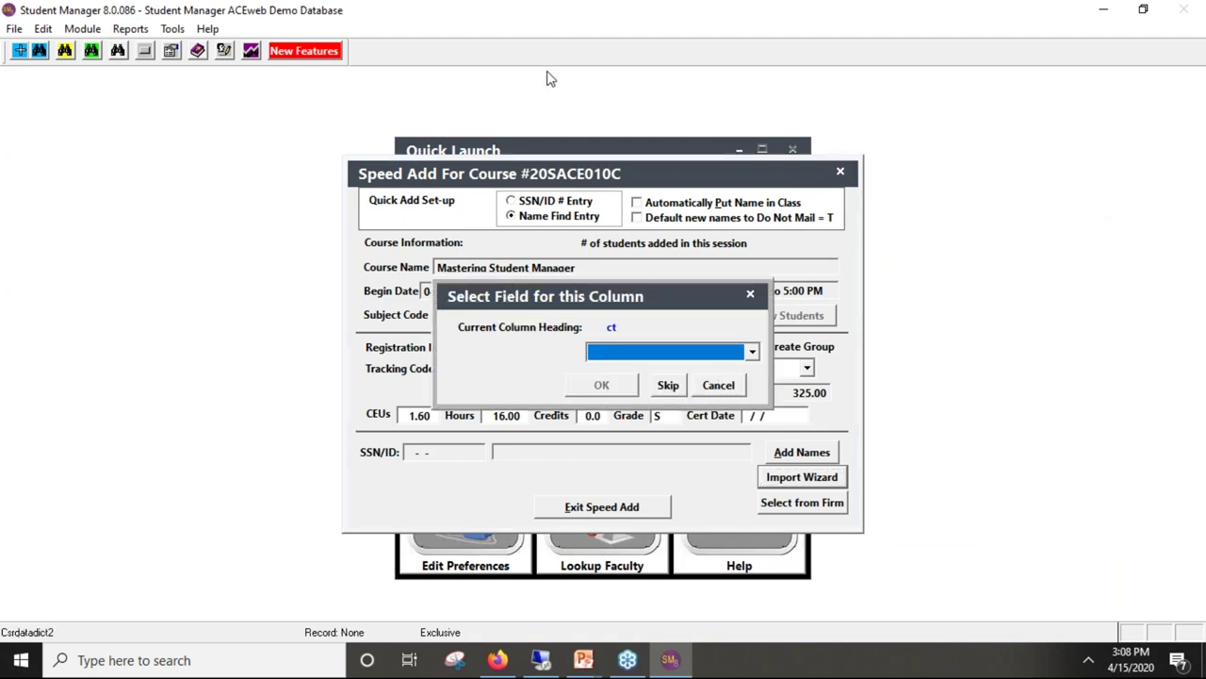
# Step: Skip the ct and name columns, mapping nmname1 to First Name and nmname3 to Last Name
pyautogui.click(668, 384)
pyautogui.click(753, 352)
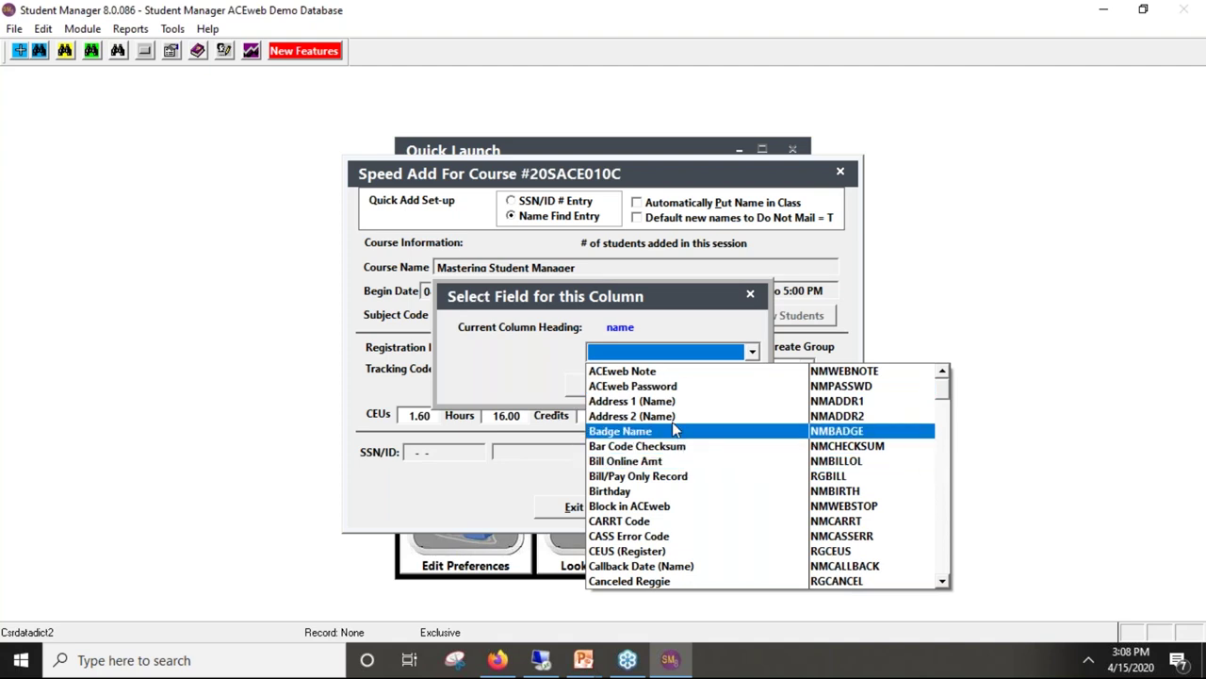
pyautogui.moveTo(945, 410); pyautogui.dragTo(949, 479)
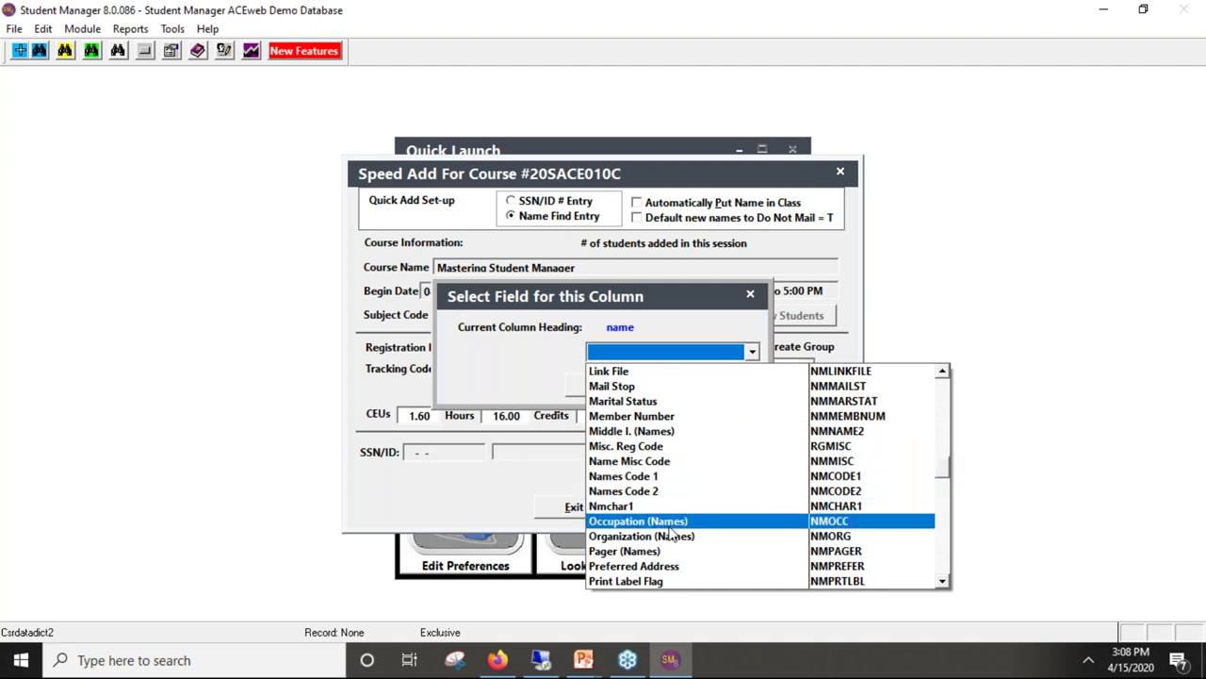
pyautogui.click(945, 374)
pyautogui.moveTo(944, 373); pyautogui.dragTo(944, 373)
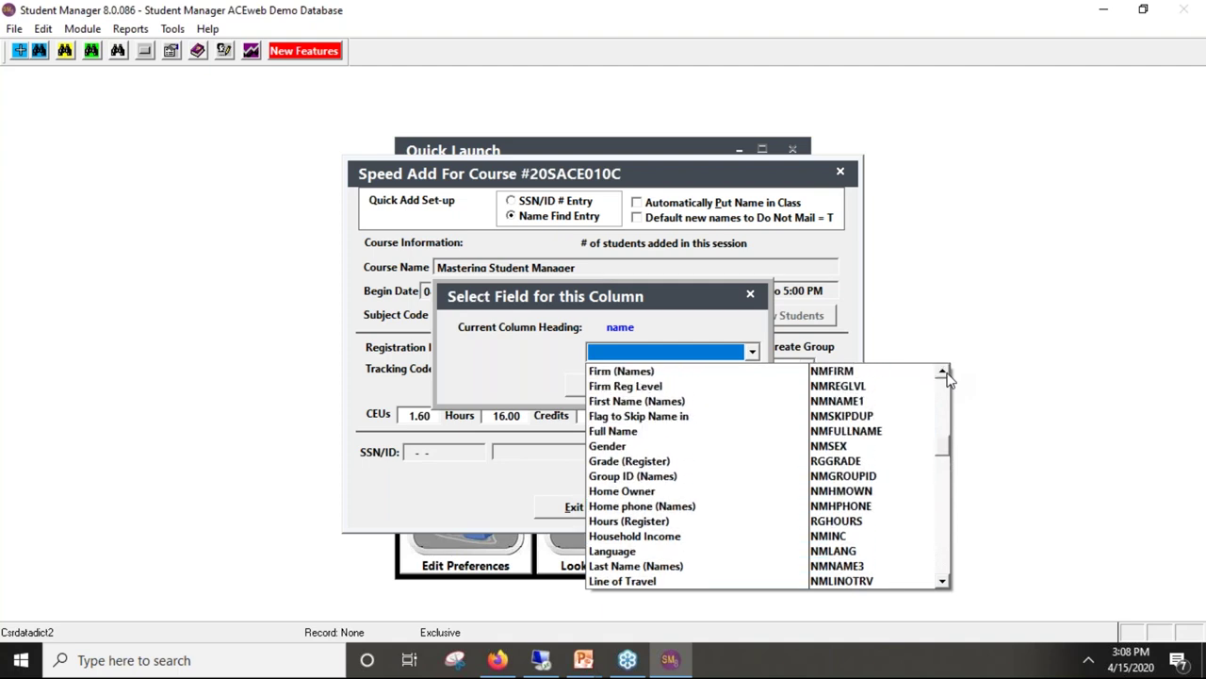
pyautogui.click(660, 401)
pyautogui.click(681, 389)
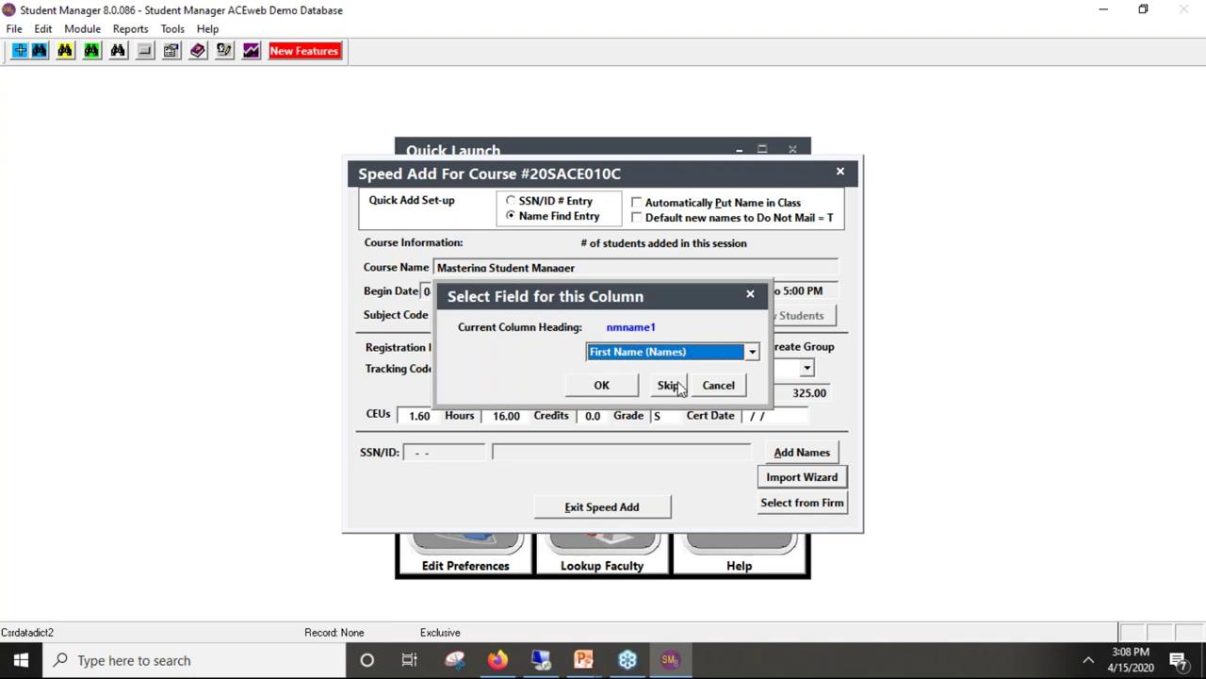
pyautogui.click(671, 386)
pyautogui.click(664, 356)
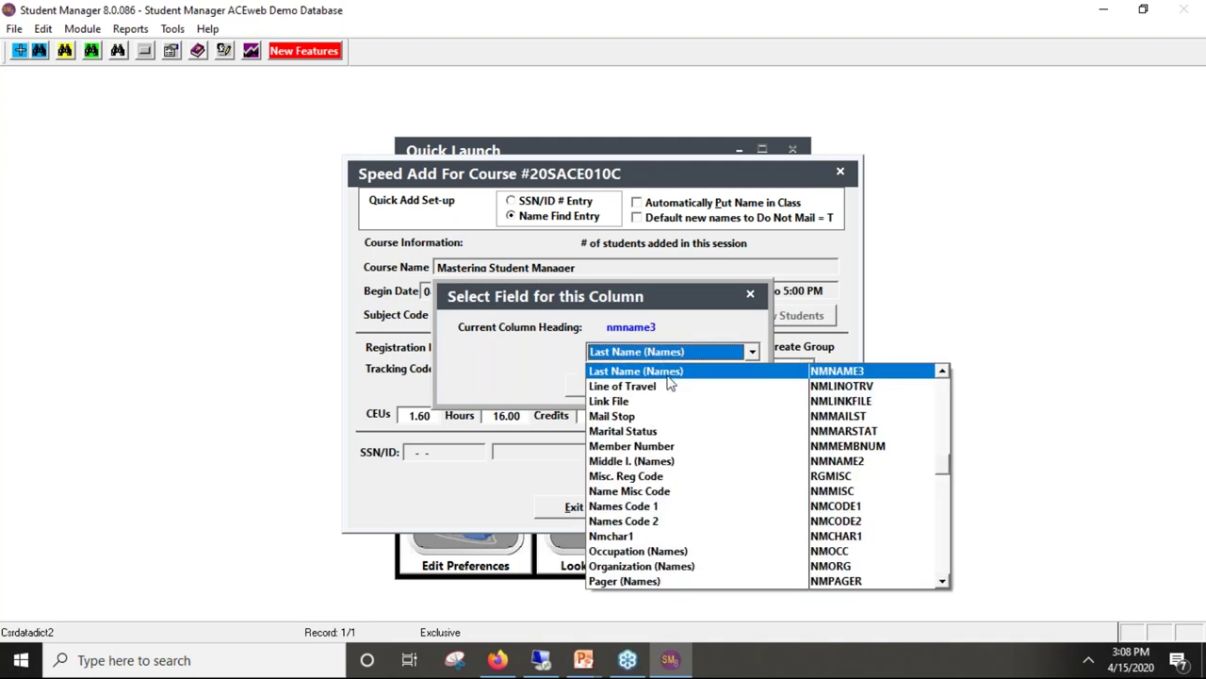
pyautogui.click(698, 353)
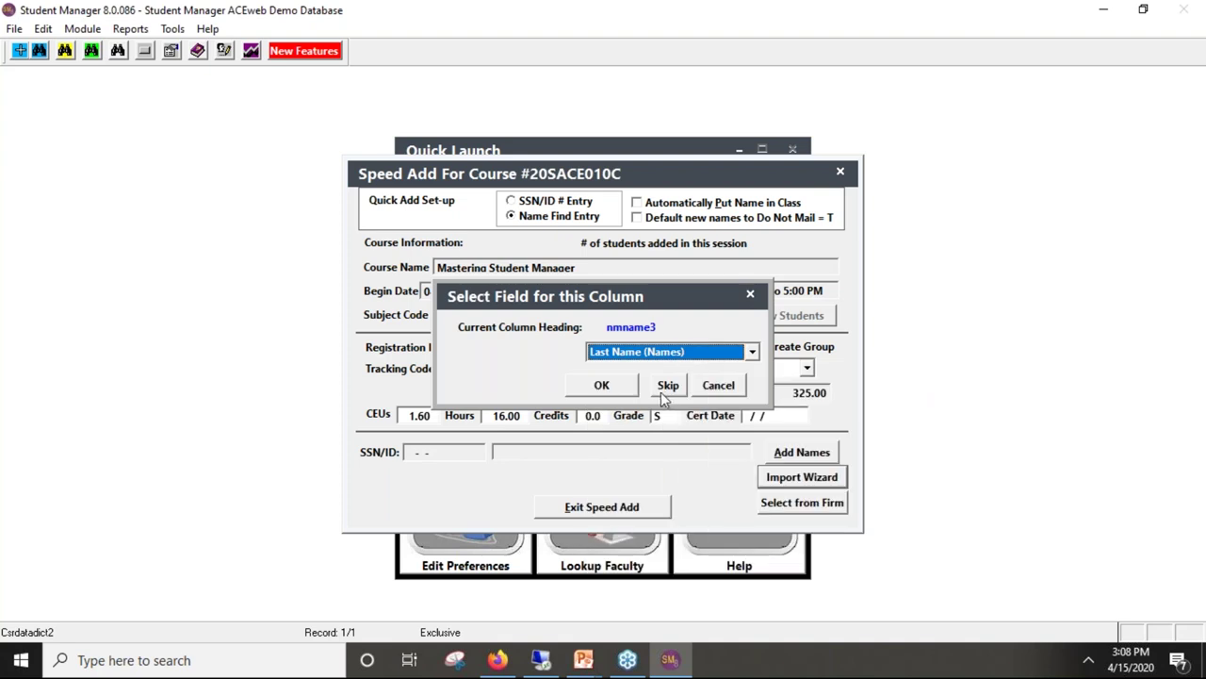
pyautogui.click(669, 387)
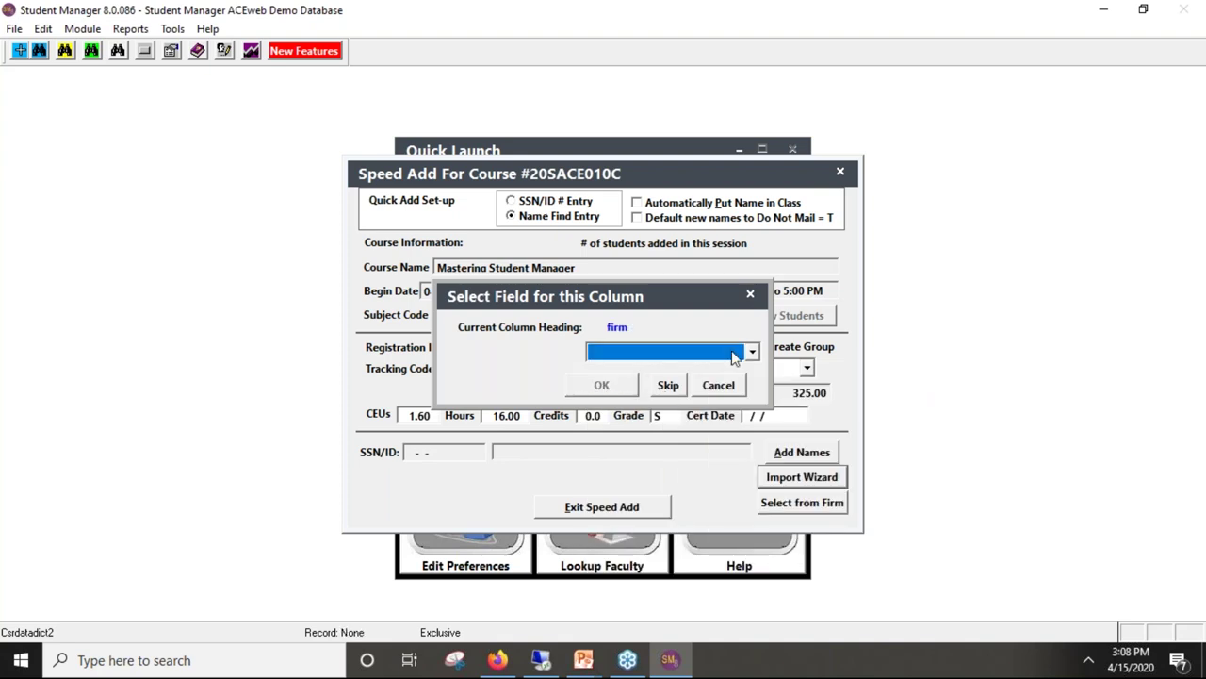
# Step: Map firm to Firm (Names) and nmid to SSN/ID, skipping the password and id columns
pyautogui.click(753, 352)
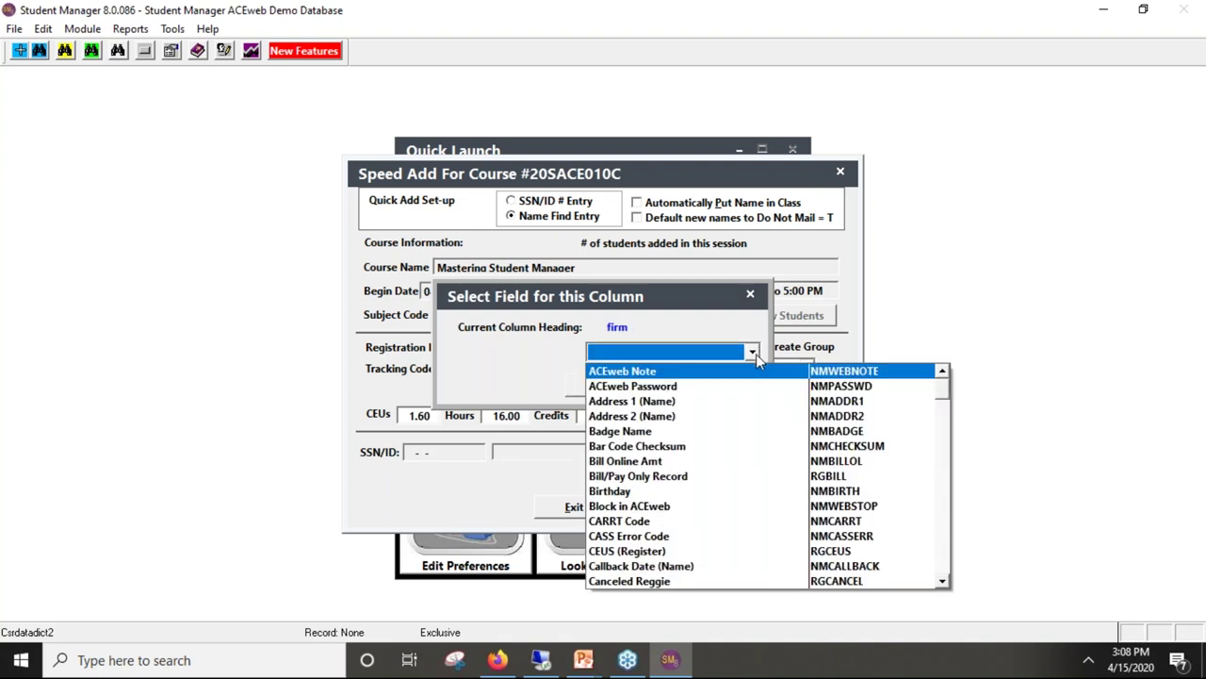
pyautogui.click(942, 563)
pyautogui.click(944, 562)
pyautogui.click(941, 555)
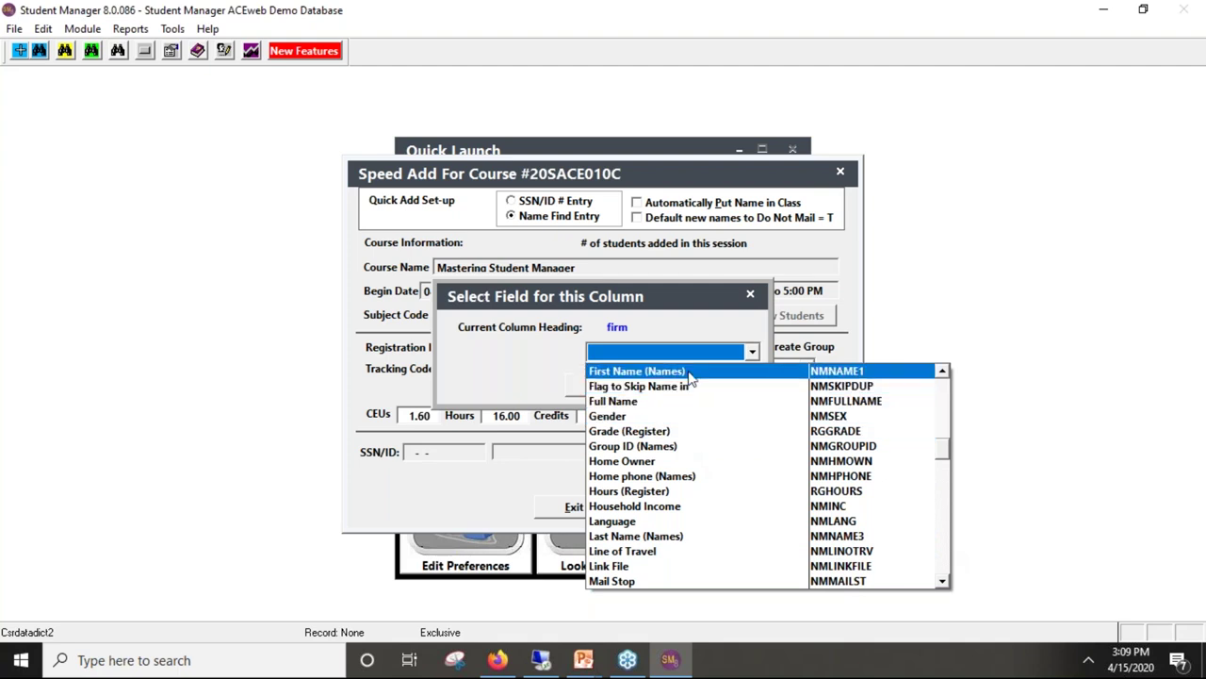
pyautogui.click(942, 371)
pyautogui.click(948, 374)
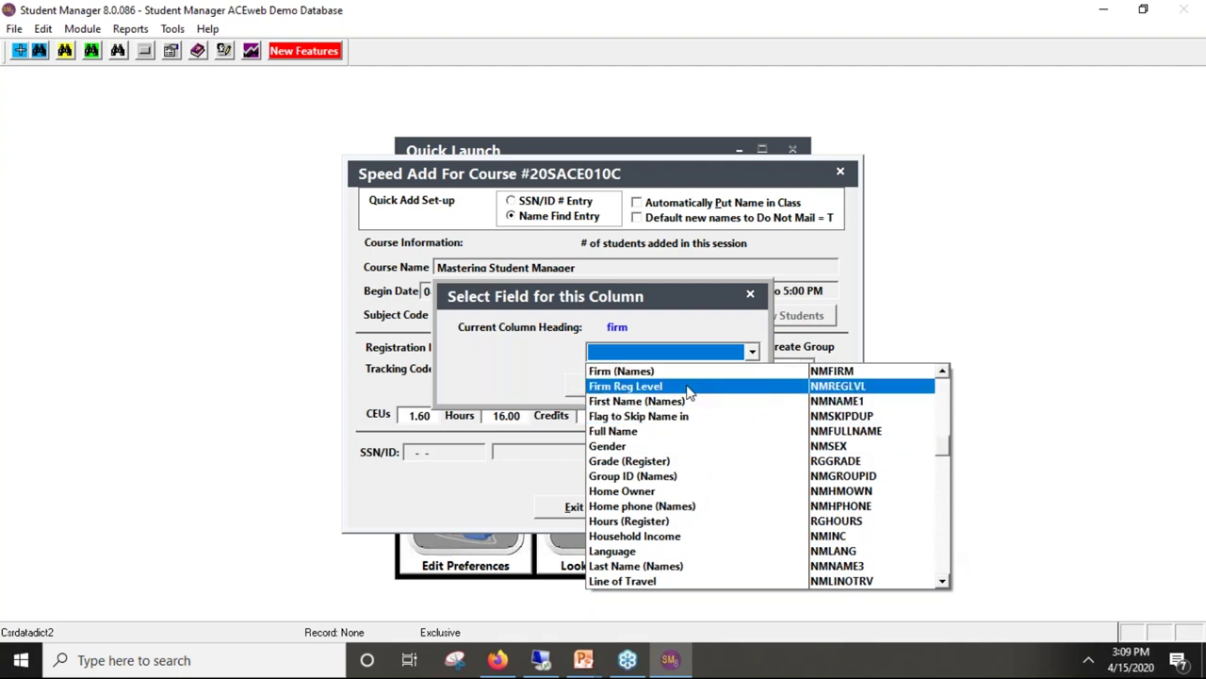
pyautogui.click(680, 373)
pyautogui.click(601, 386)
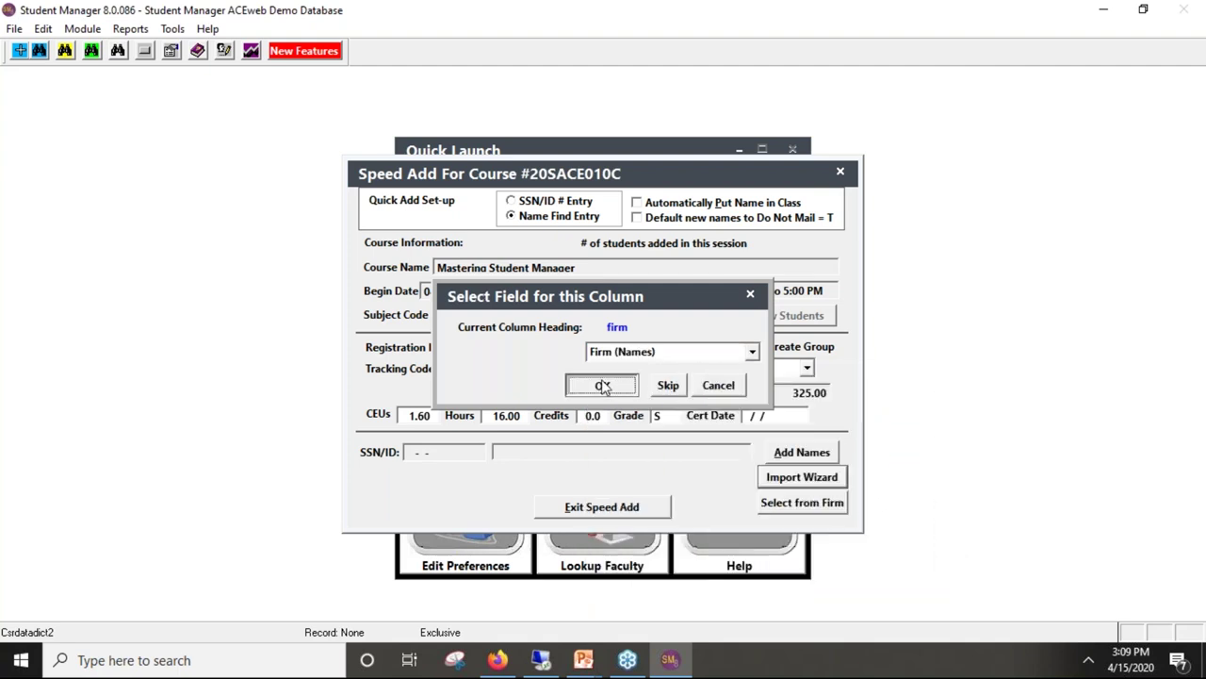
pyautogui.click(668, 386)
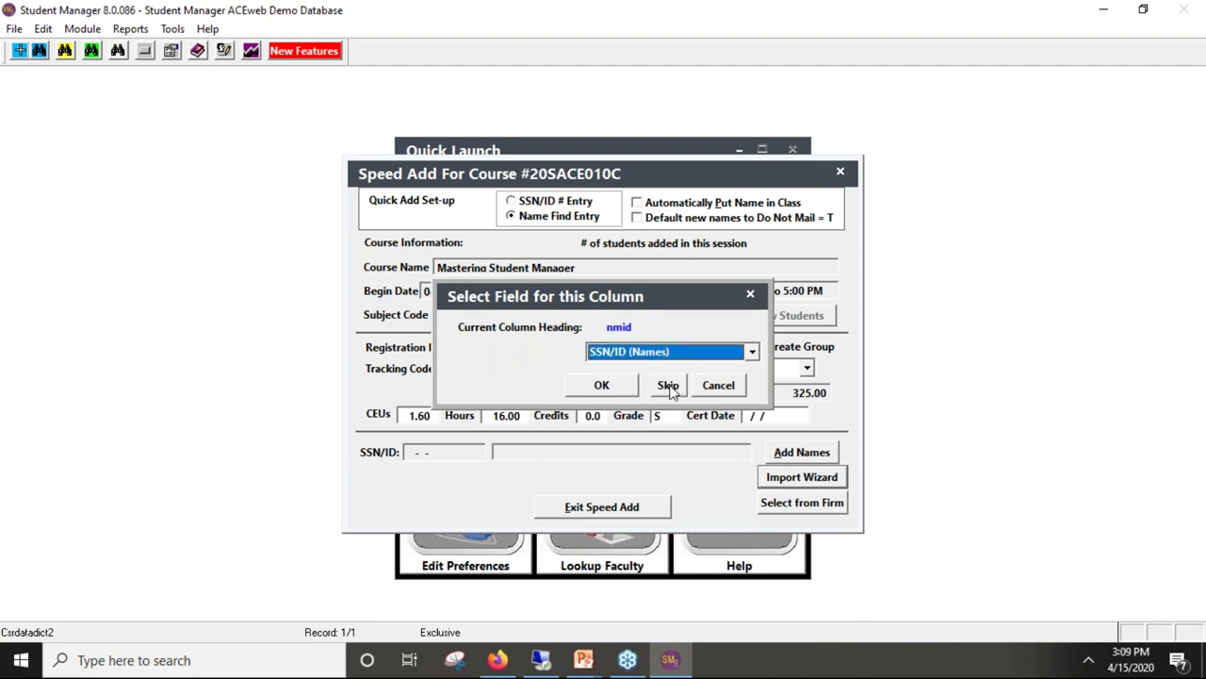
pyautogui.click(601, 385)
pyautogui.click(682, 386)
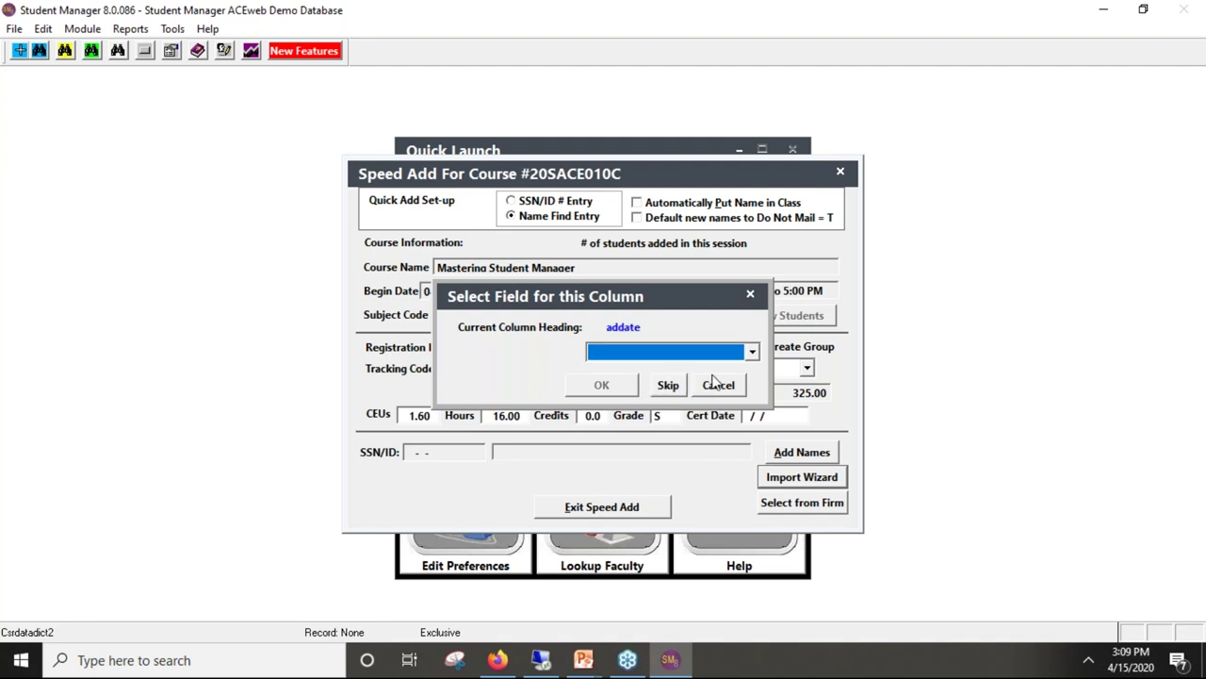
# Step: Skip addate and accept Address 1, City, State and Zip for the address columns
pyautogui.click(753, 353)
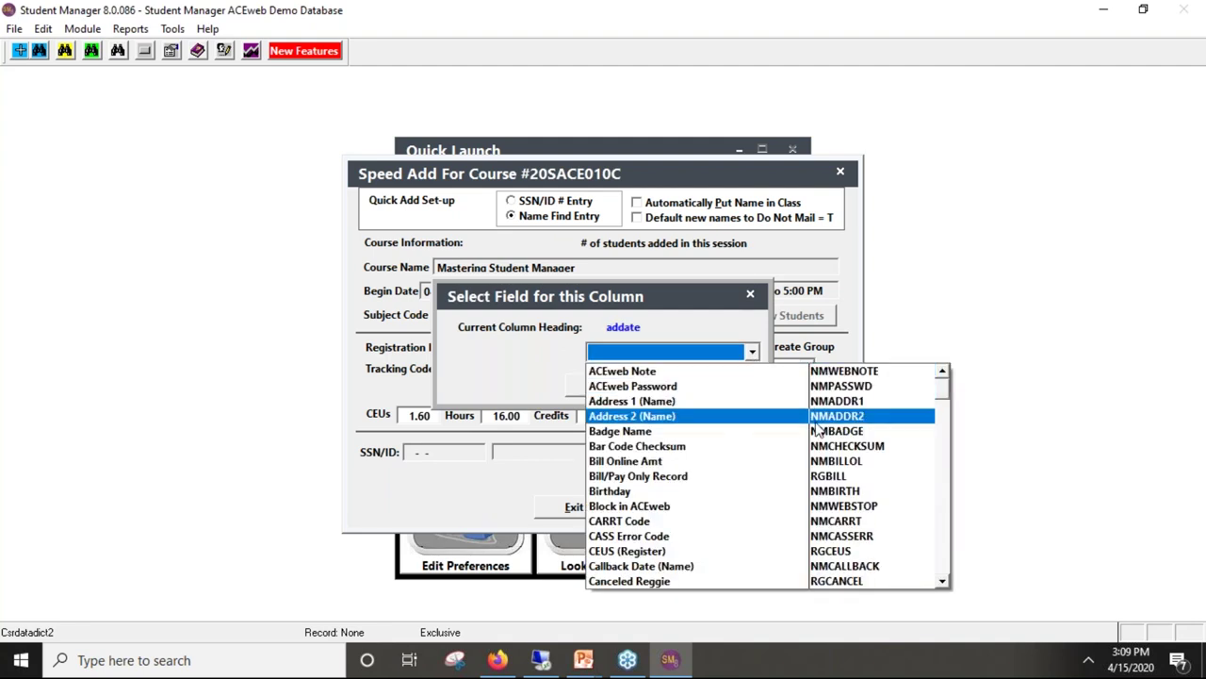
pyautogui.click(943, 566)
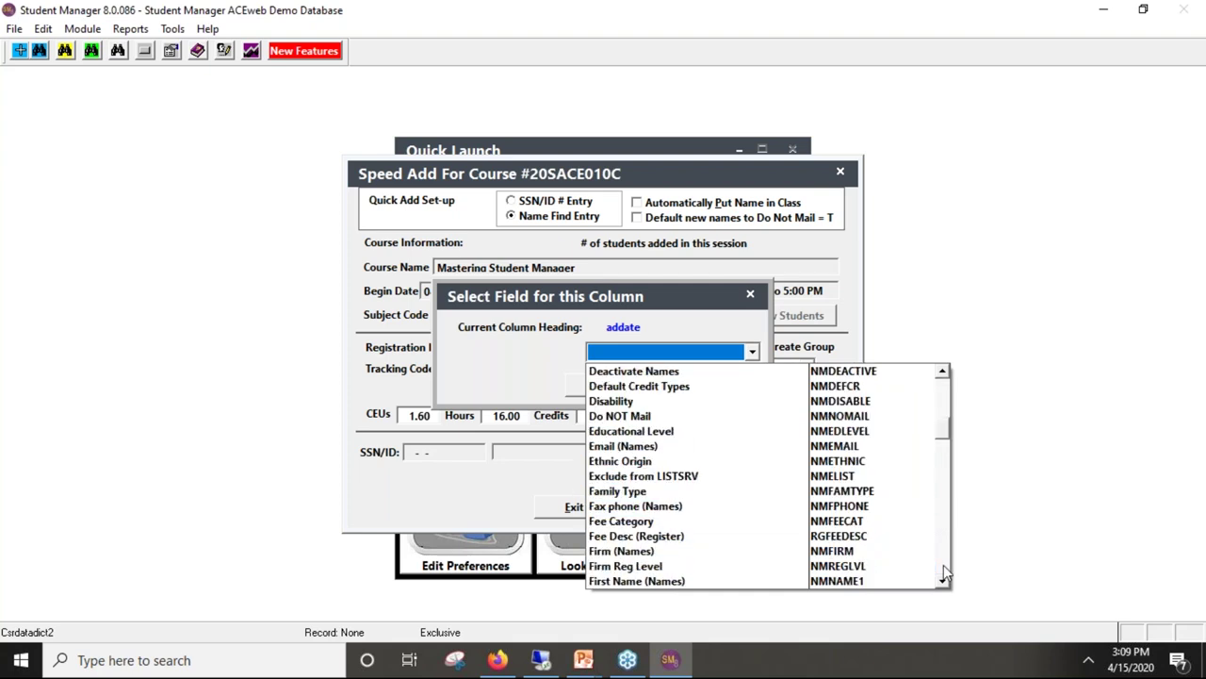
pyautogui.click(943, 371)
pyautogui.click(944, 372)
pyautogui.click(943, 372)
pyautogui.click(944, 371)
pyautogui.click(653, 330)
pyautogui.click(675, 386)
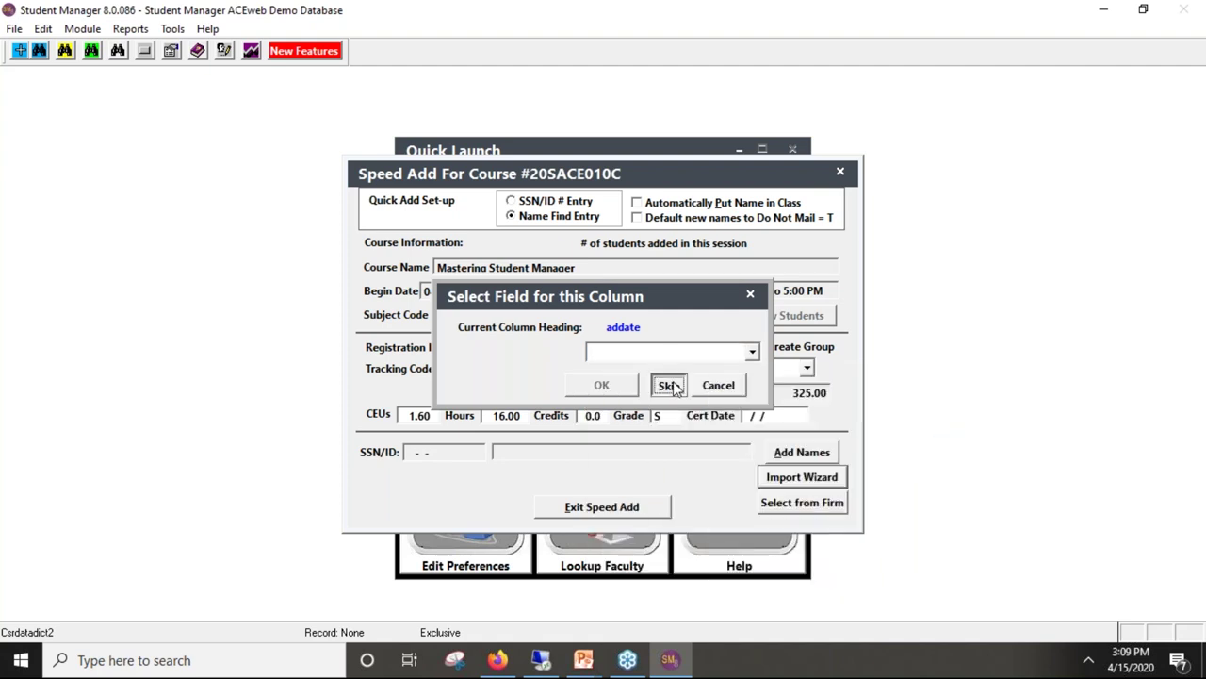
pyautogui.click(591, 392)
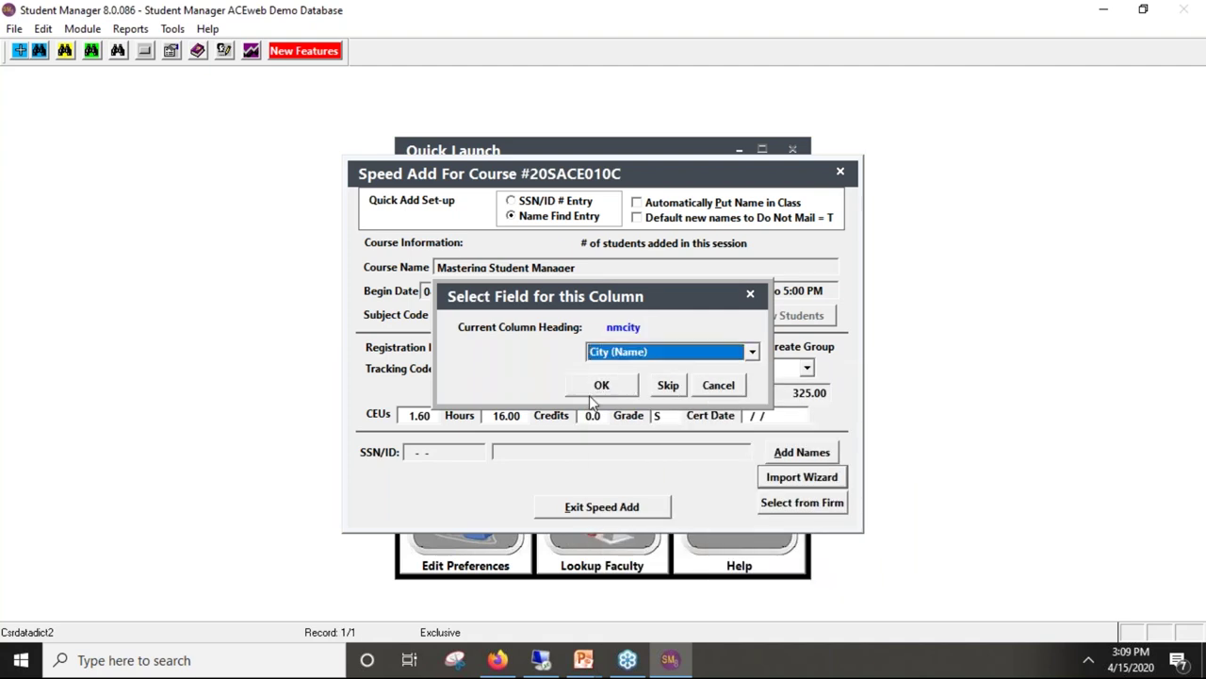
pyautogui.click(593, 391)
pyautogui.click(593, 391)
pyautogui.press('Return')
# Step: Accept Day, Home and Cell Phone and Email, skip sortfld, and confirm the header row
pyautogui.click(604, 391)
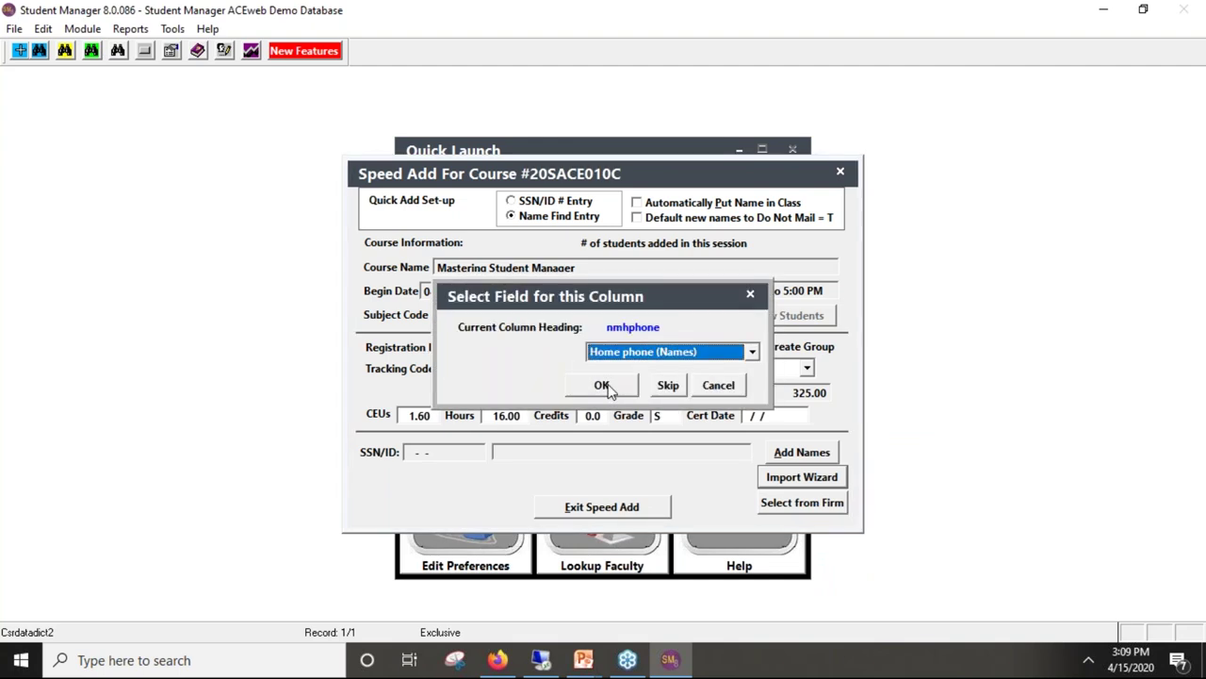
pyautogui.click(601, 386)
pyautogui.press('Return')
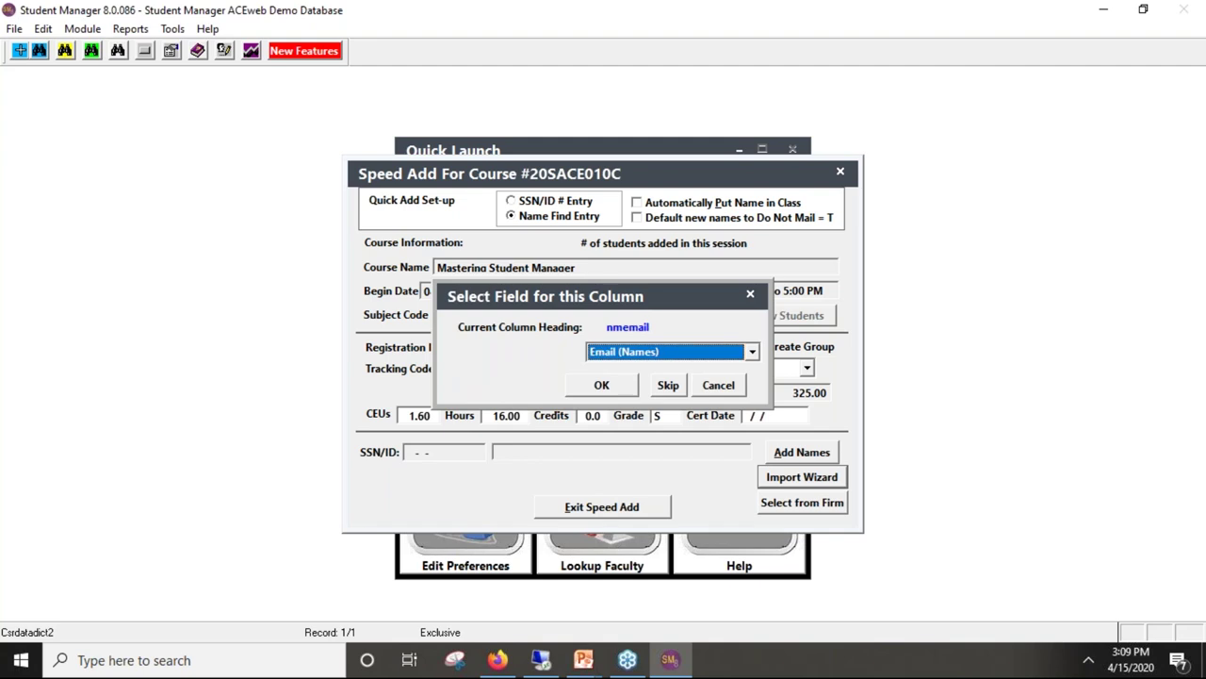
pyautogui.press('Return')
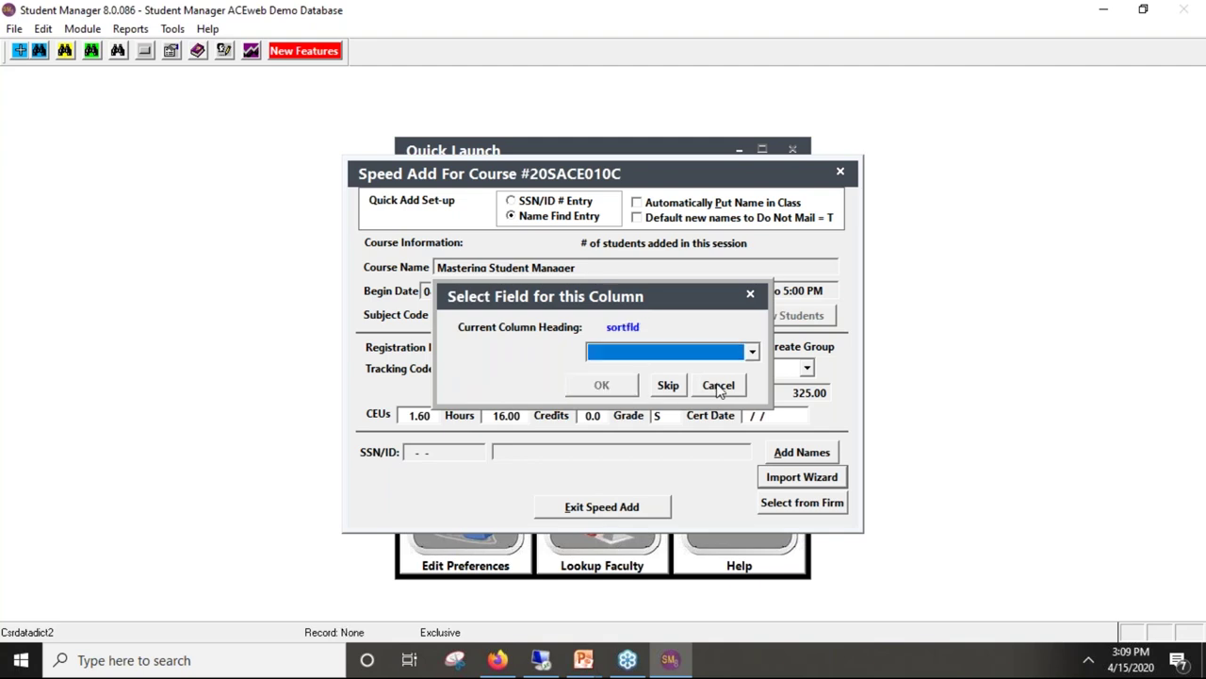
pyautogui.click(670, 387)
pyautogui.click(608, 390)
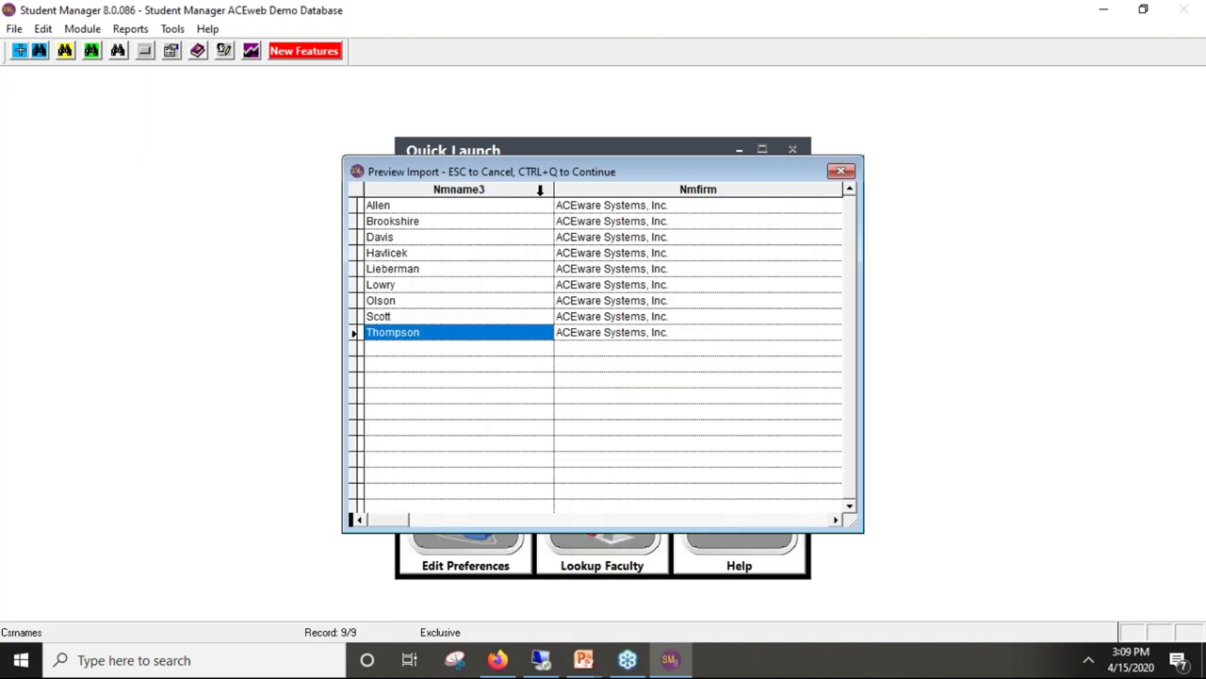
# Step: Widen the Preview Import to check the Nmid and Nmaddr1 columns, then close it
pyautogui.moveTo(341, 246); pyautogui.dragTo(103, 242)
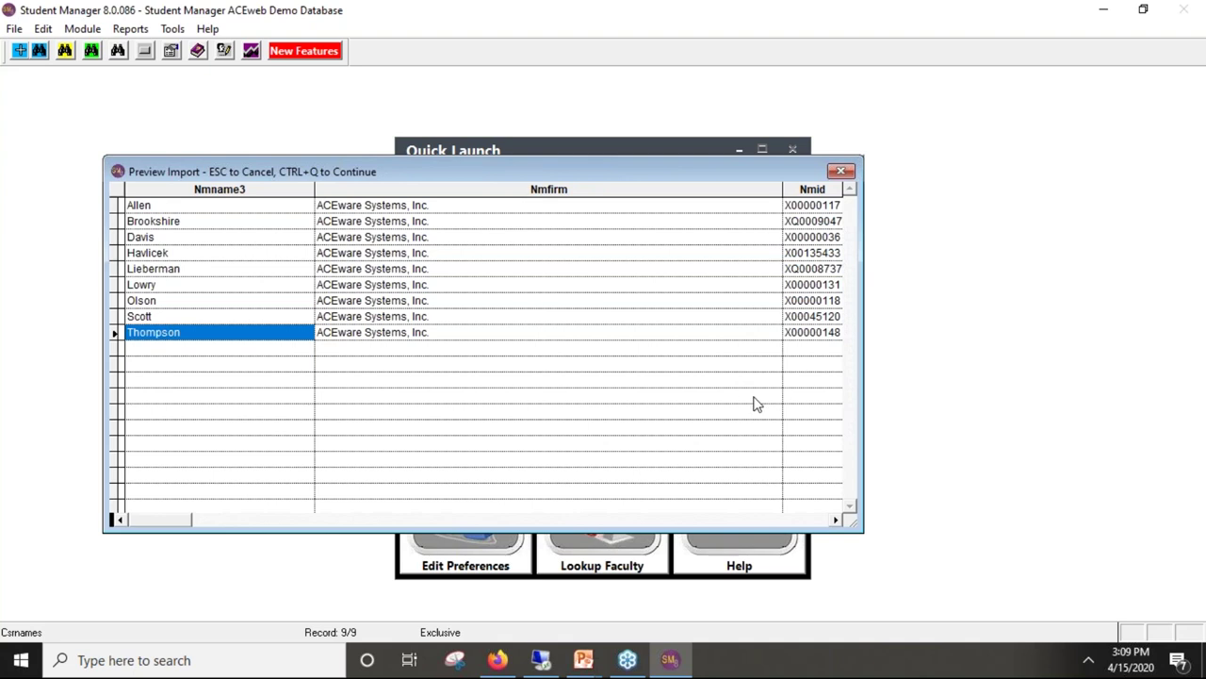
pyautogui.click(835, 519)
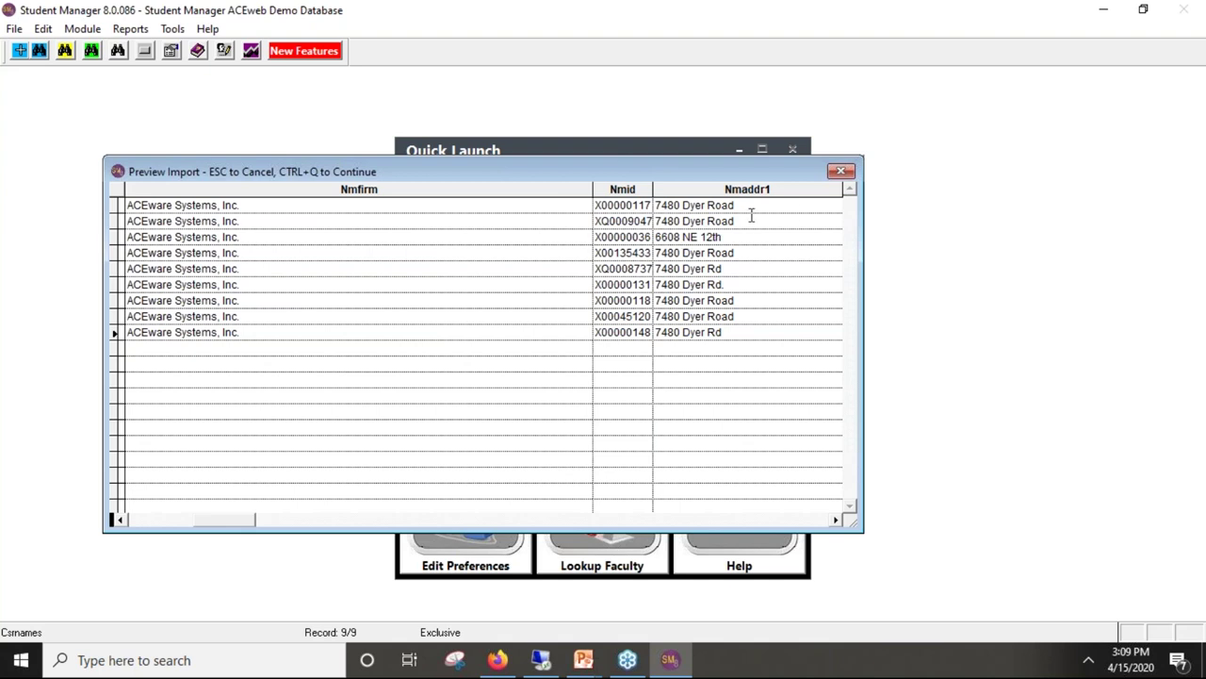
pyautogui.click(842, 173)
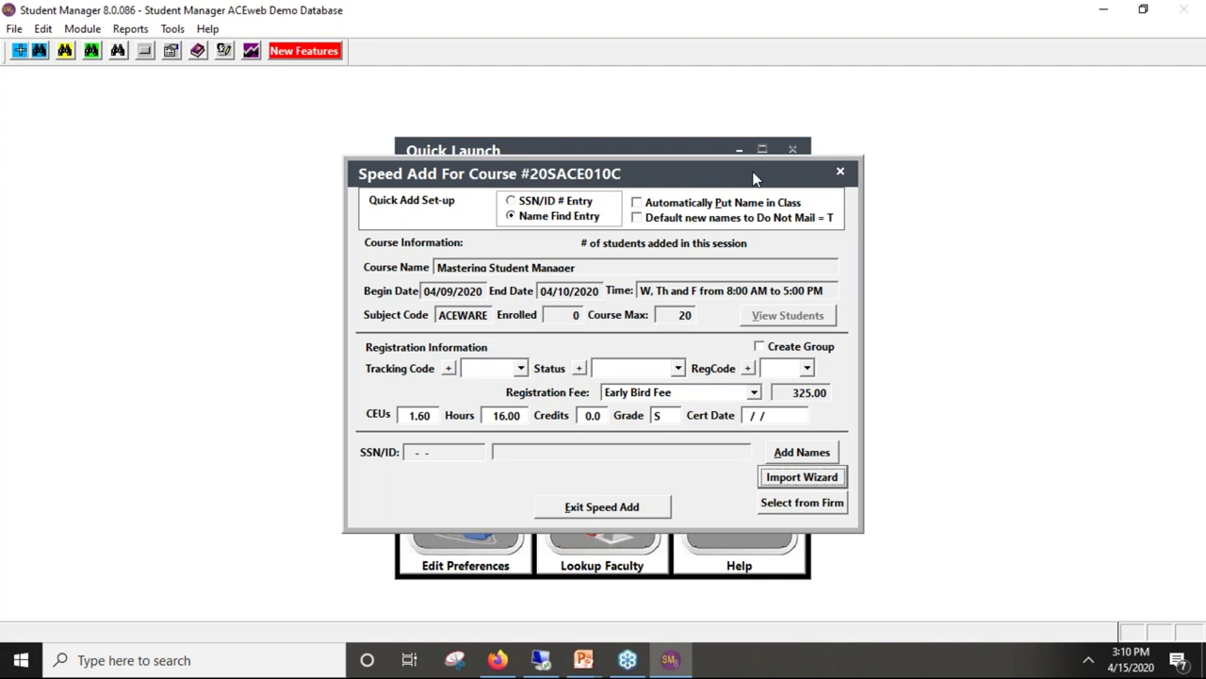
# Step: Move Speed Add up, reload testimport.xls in the Import Wizard, and skip the first two columns
pyautogui.moveTo(754, 179); pyautogui.dragTo(749, 132)
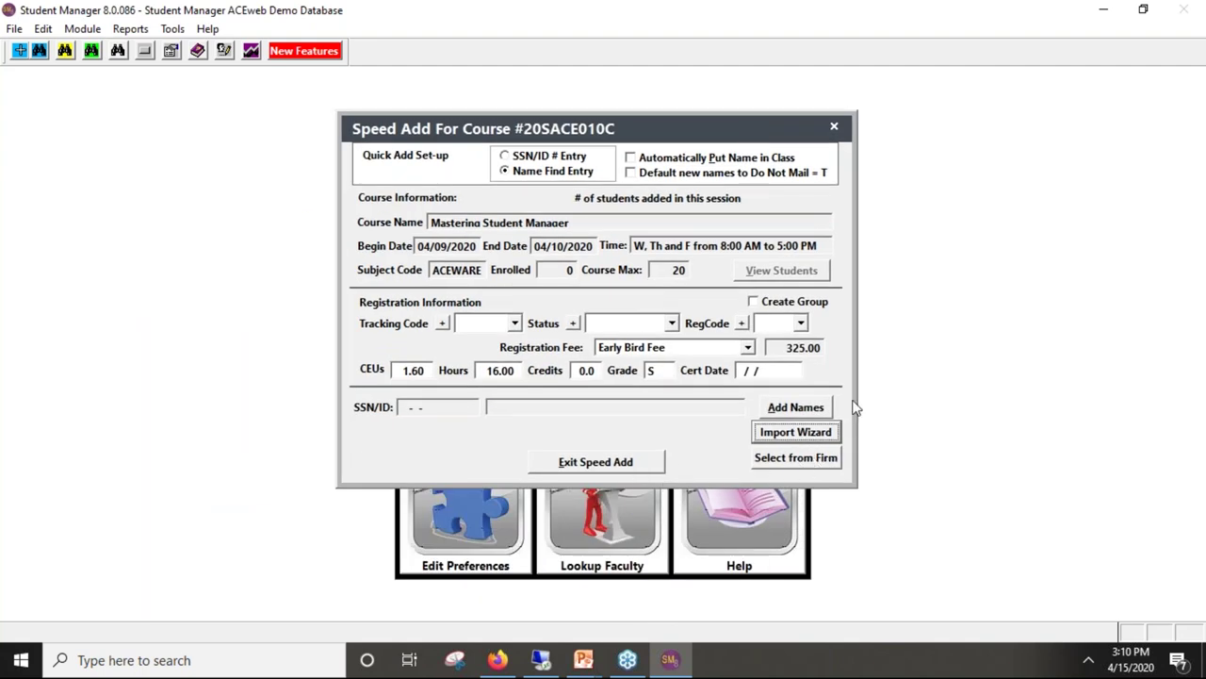
pyautogui.click(791, 434)
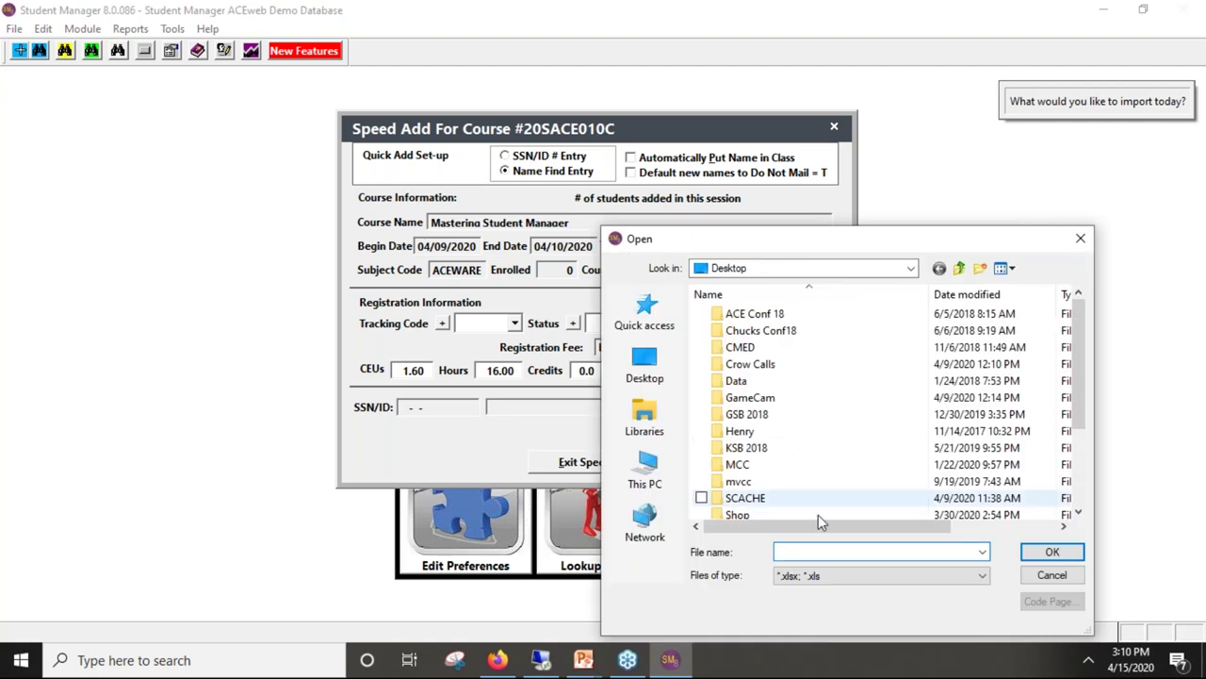
pyautogui.click(982, 551)
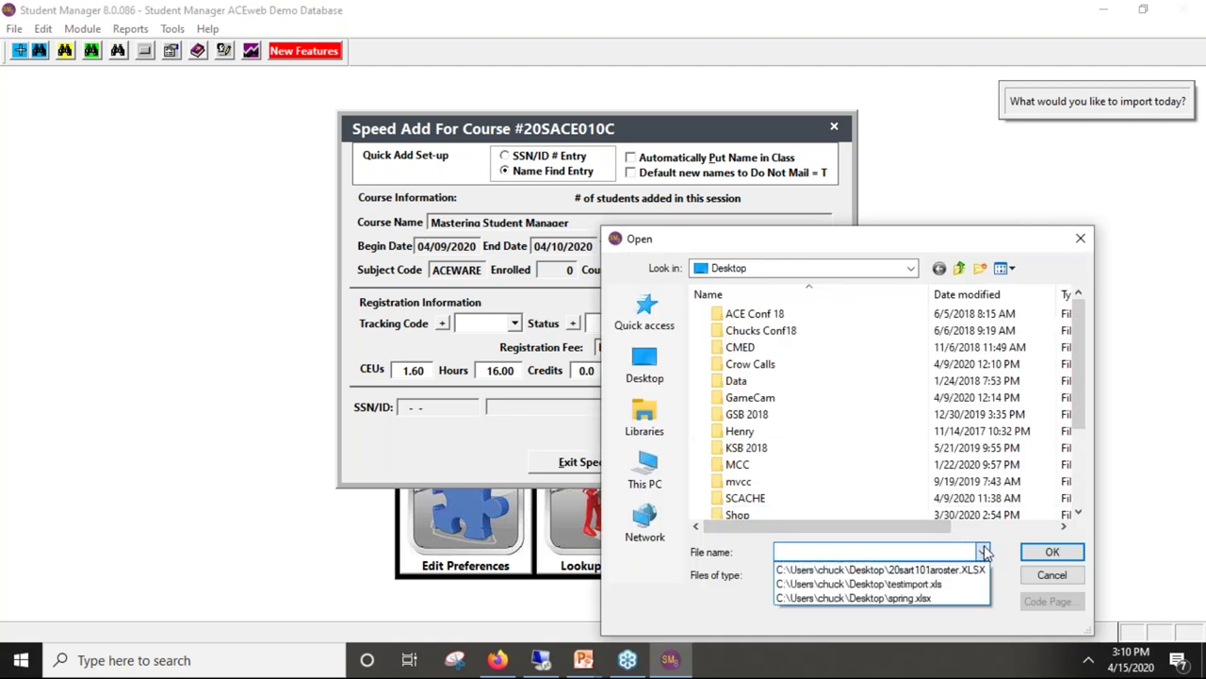
pyautogui.click(946, 584)
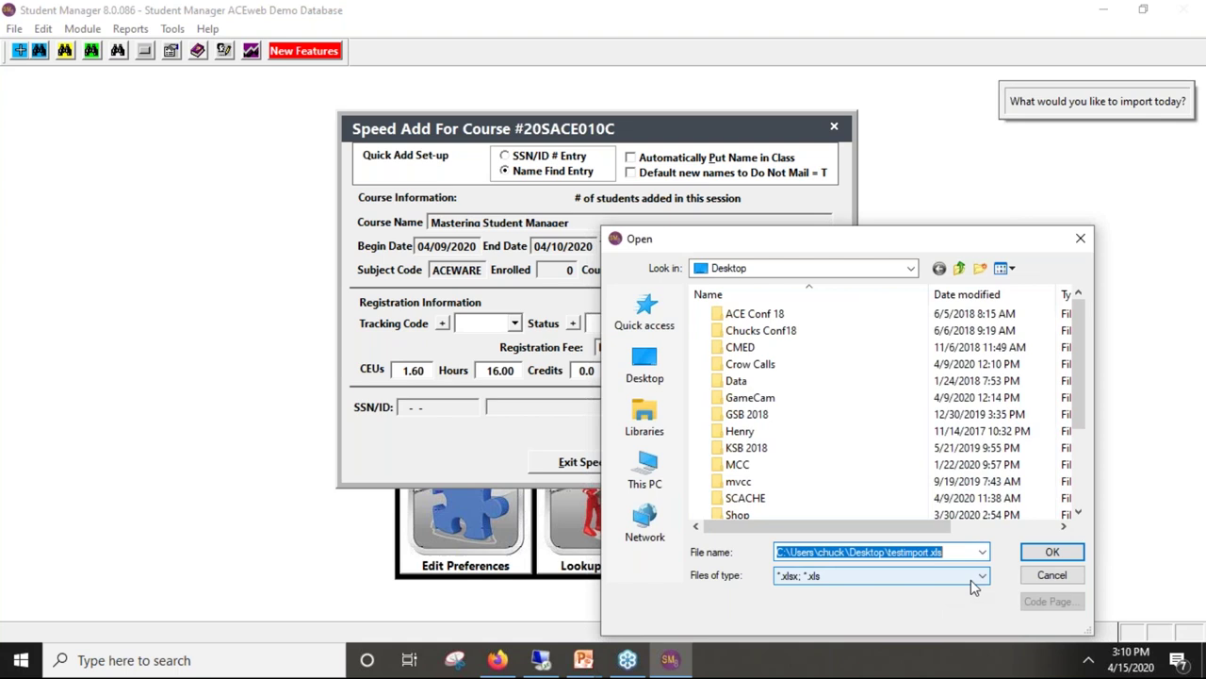
pyautogui.click(1052, 551)
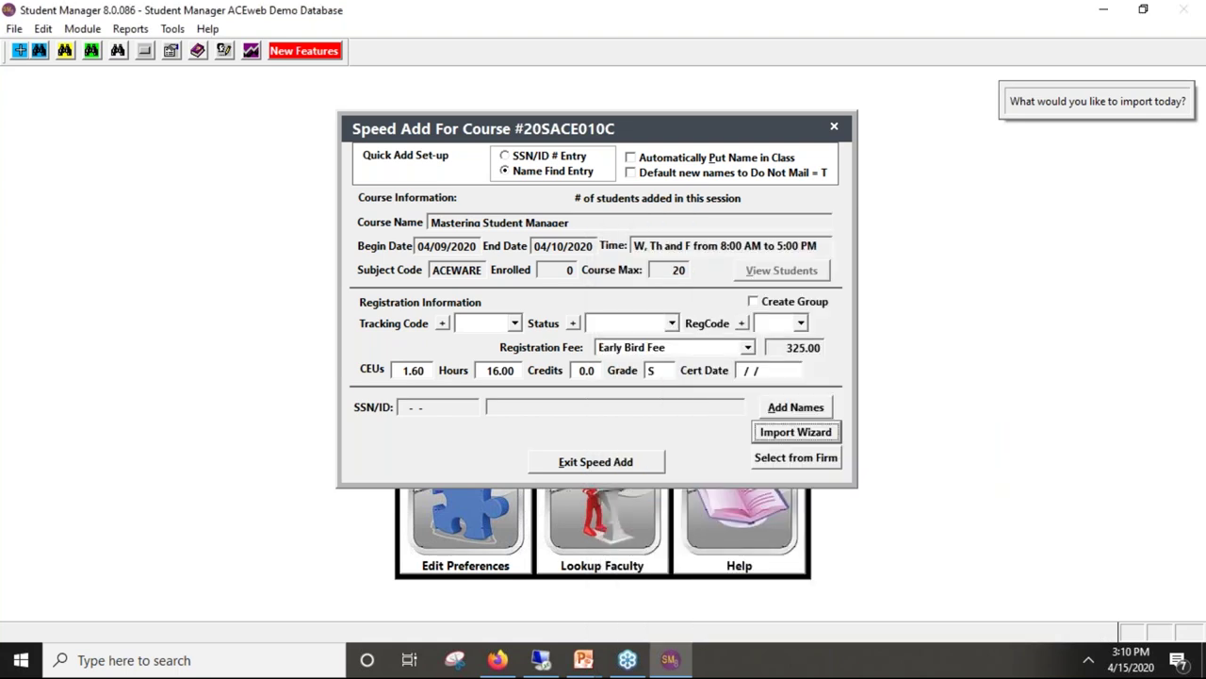
pyautogui.click(668, 384)
pyautogui.click(668, 385)
# Step: Map nmname3 to Last Name and nmid to SSN/ID, skipping the password and neighbouring columns
pyautogui.press('Down')
pyautogui.click(608, 387)
pyautogui.click(668, 387)
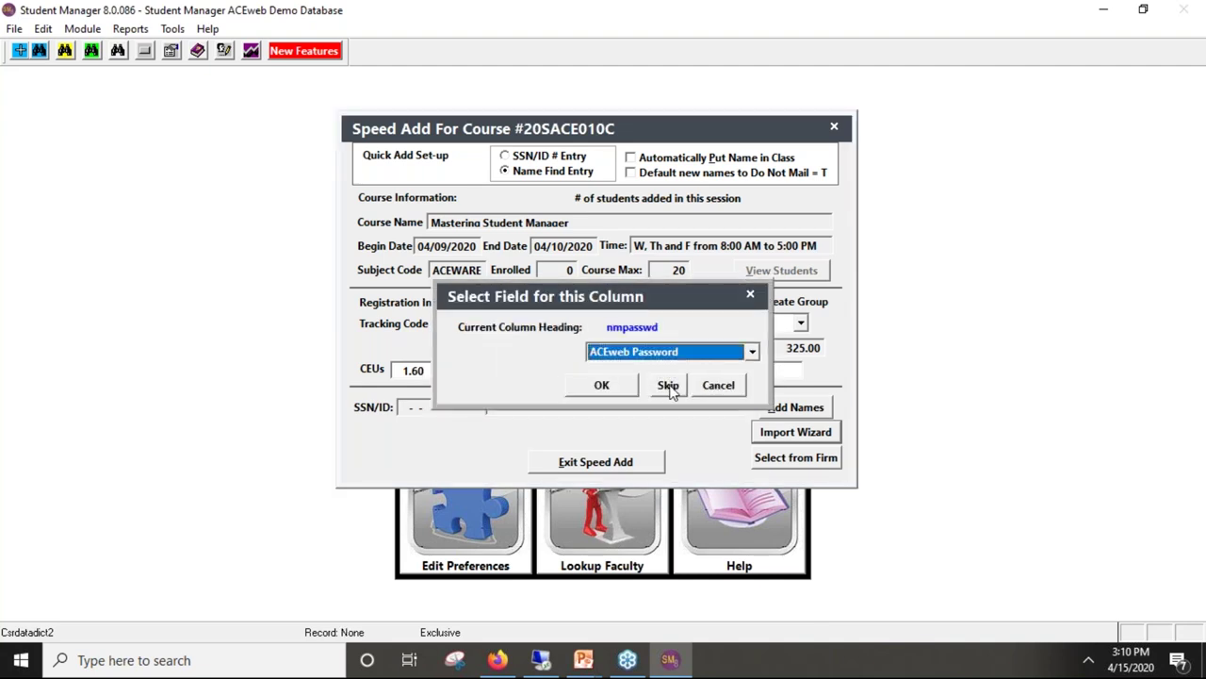
pyautogui.click(667, 386)
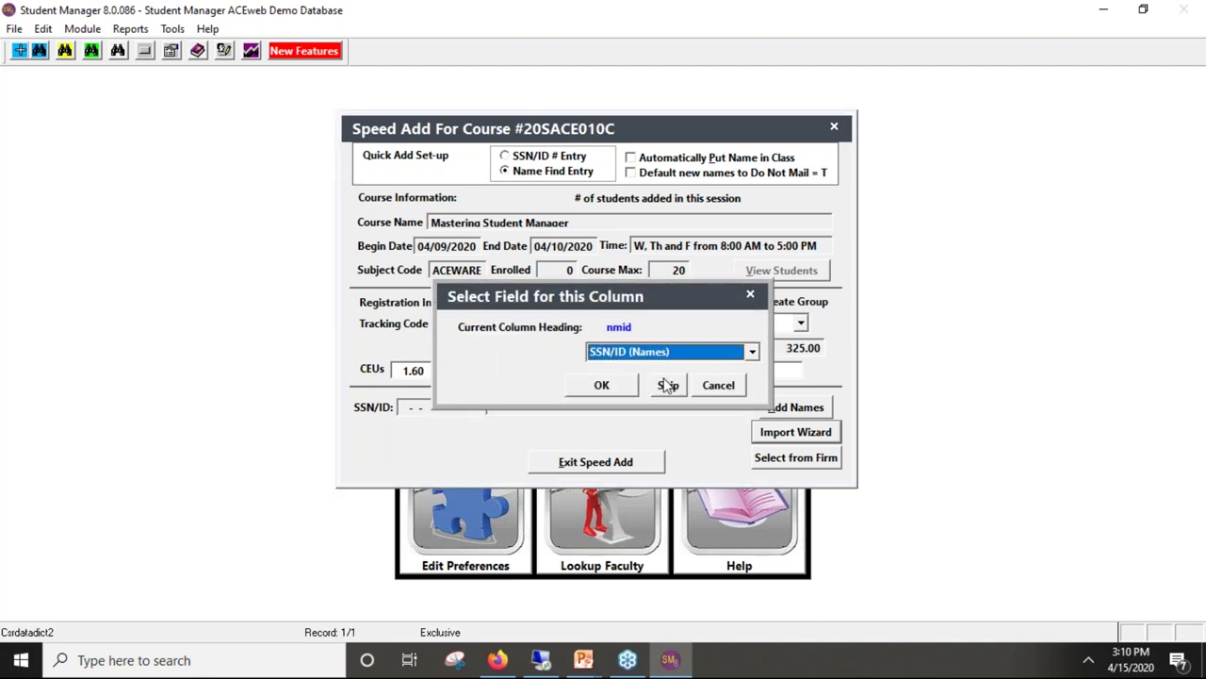
pyautogui.click(613, 386)
pyautogui.click(673, 388)
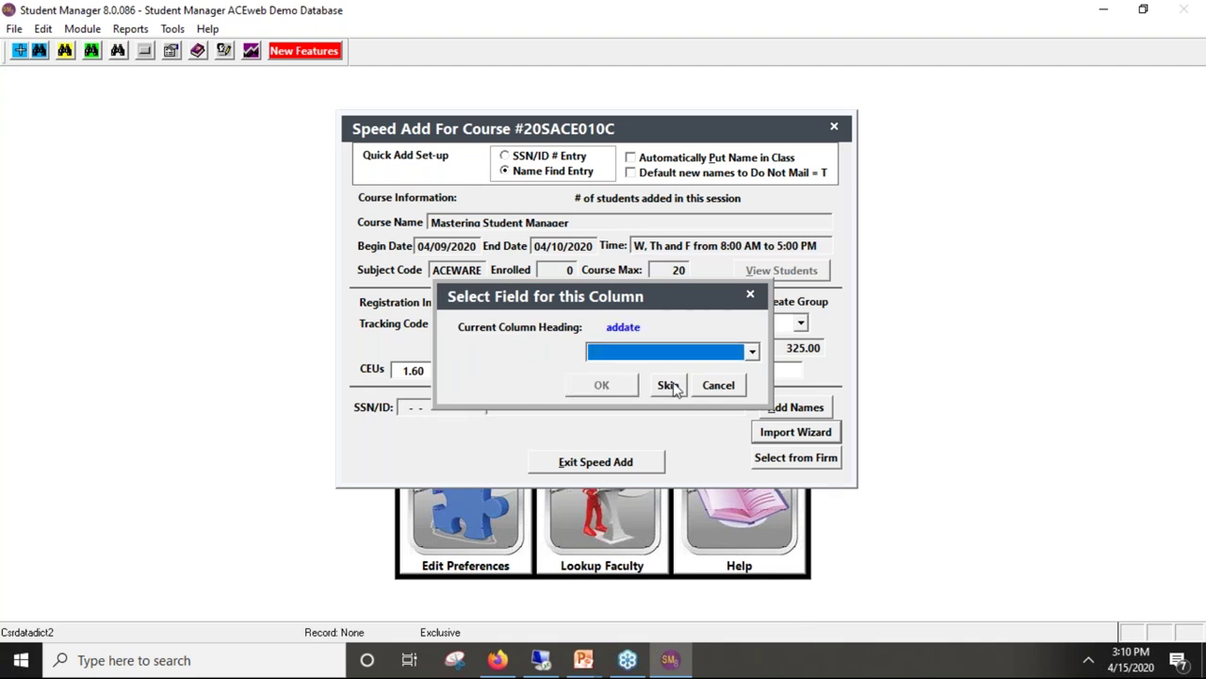
# Step: Skip addate, map nmaddr1 to Address 1, accept city through email, skip sortfld, confirm header row
pyautogui.click(668, 387)
pyautogui.click(614, 386)
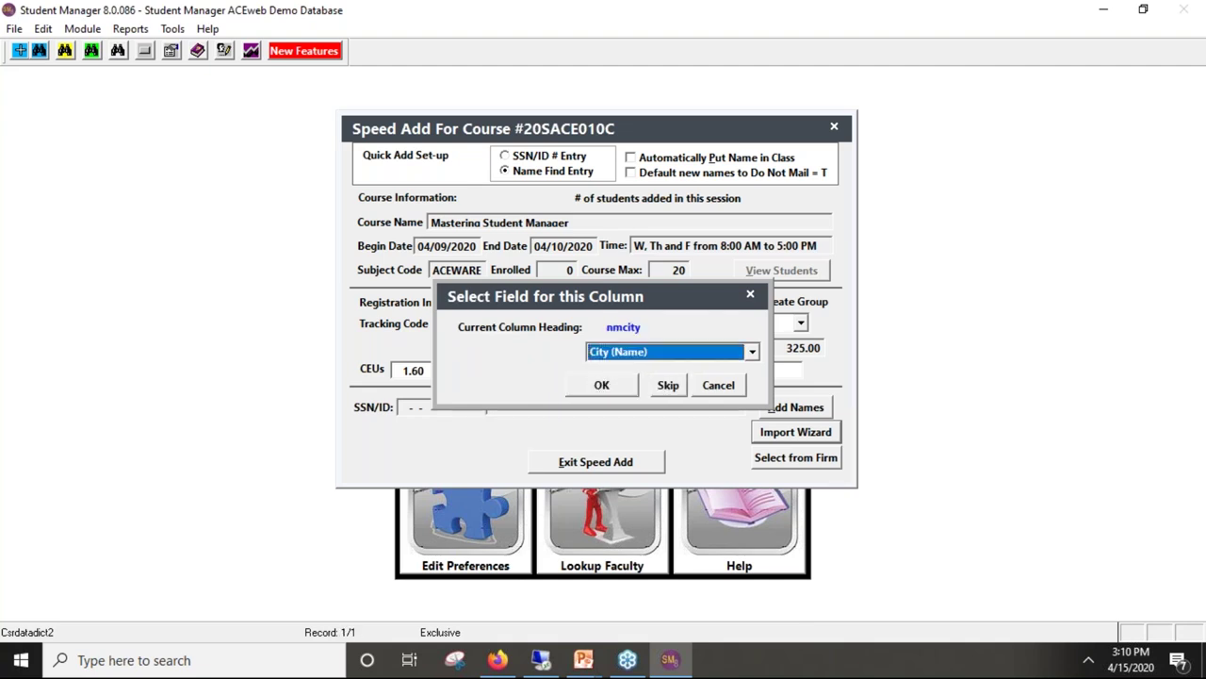
pyautogui.press('Return')
pyautogui.press('Return')
pyautogui.press('Return')
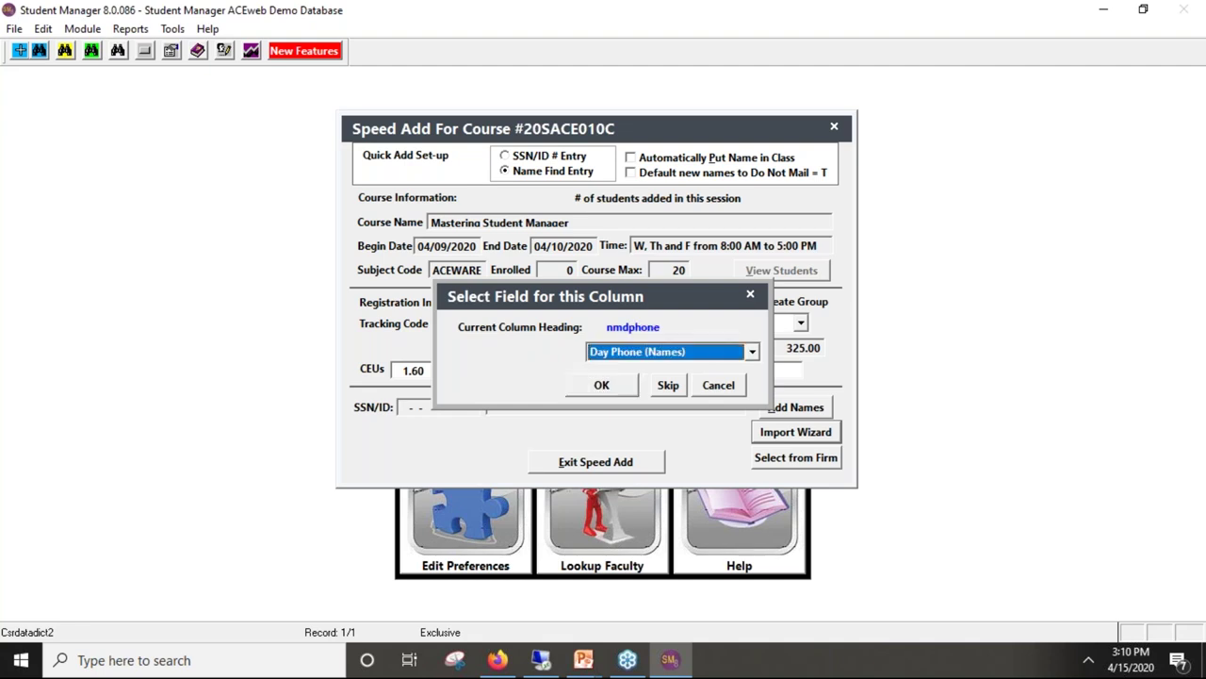
pyautogui.press('Return')
pyautogui.press('Return')
pyautogui.press('Return')
pyautogui.press('Return')
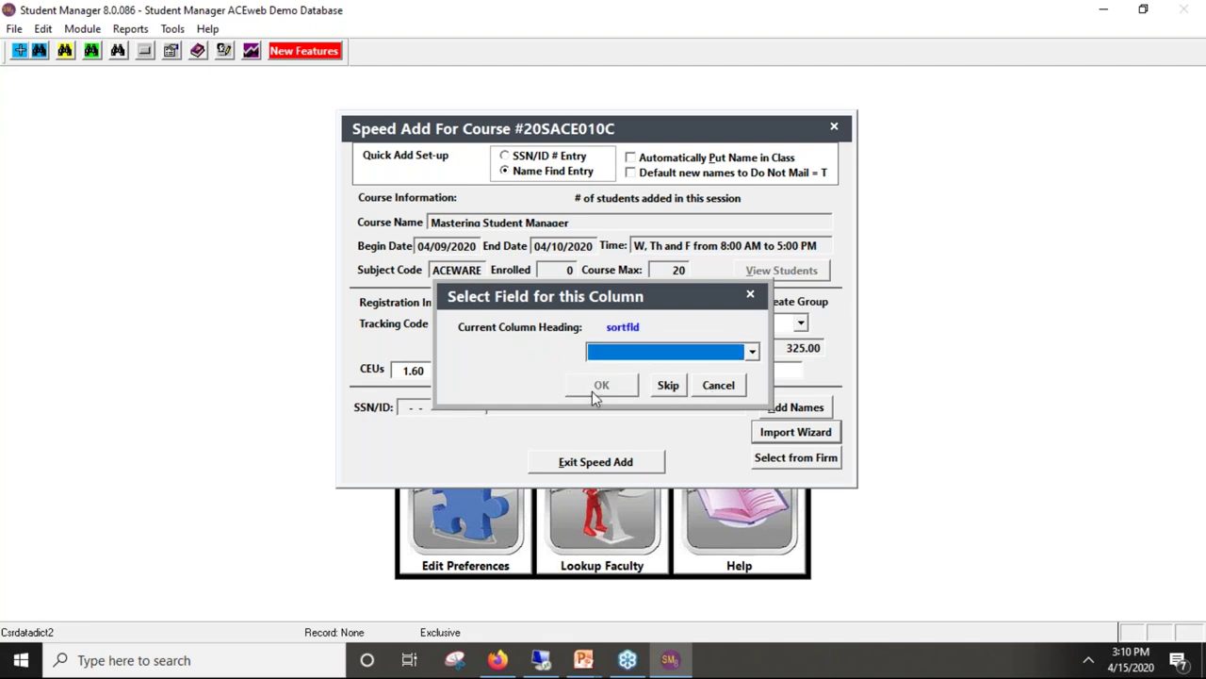
pyautogui.click(663, 386)
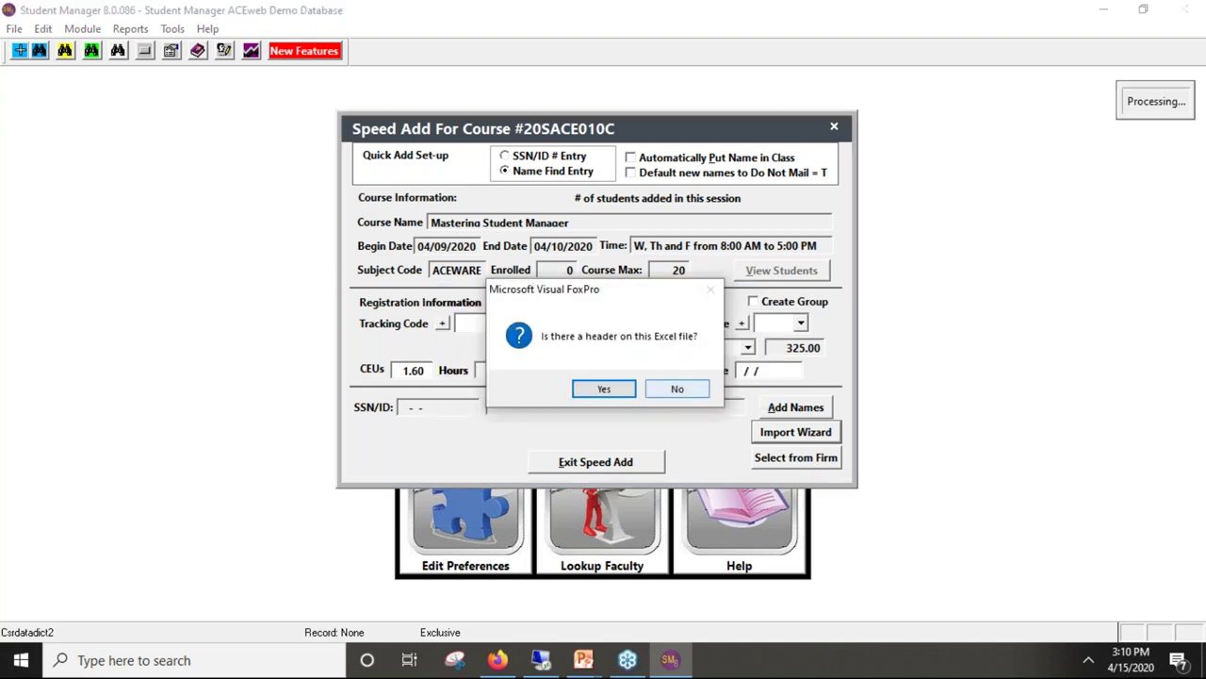
pyautogui.click(604, 389)
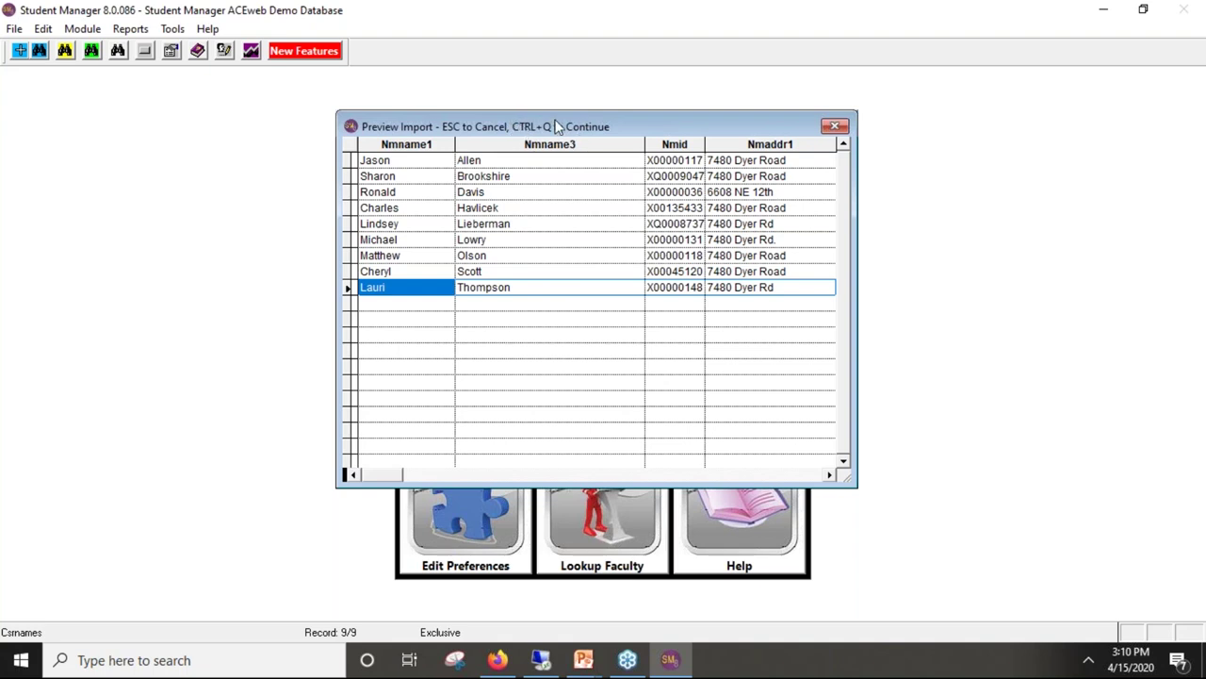
# Step: Complete the import with source code IMPORT and no interest code, then verify the class list shows 9 enrolled
pyautogui.hotkey('ctrl', 'q')
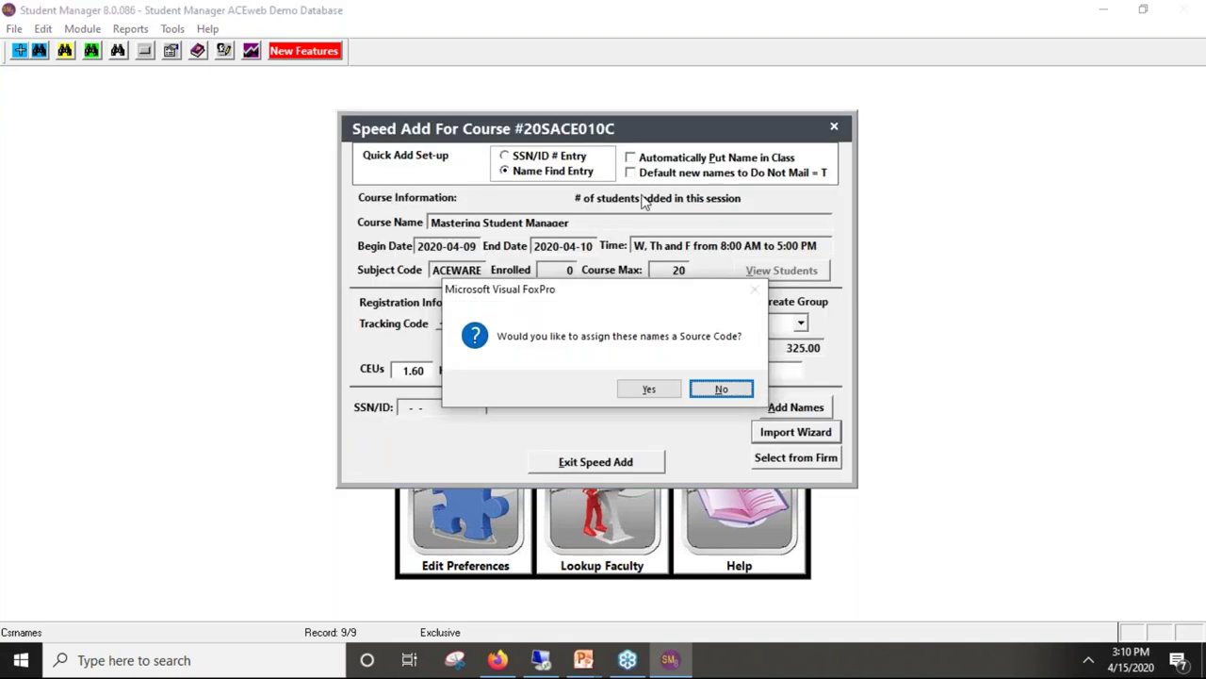
pyautogui.click(649, 388)
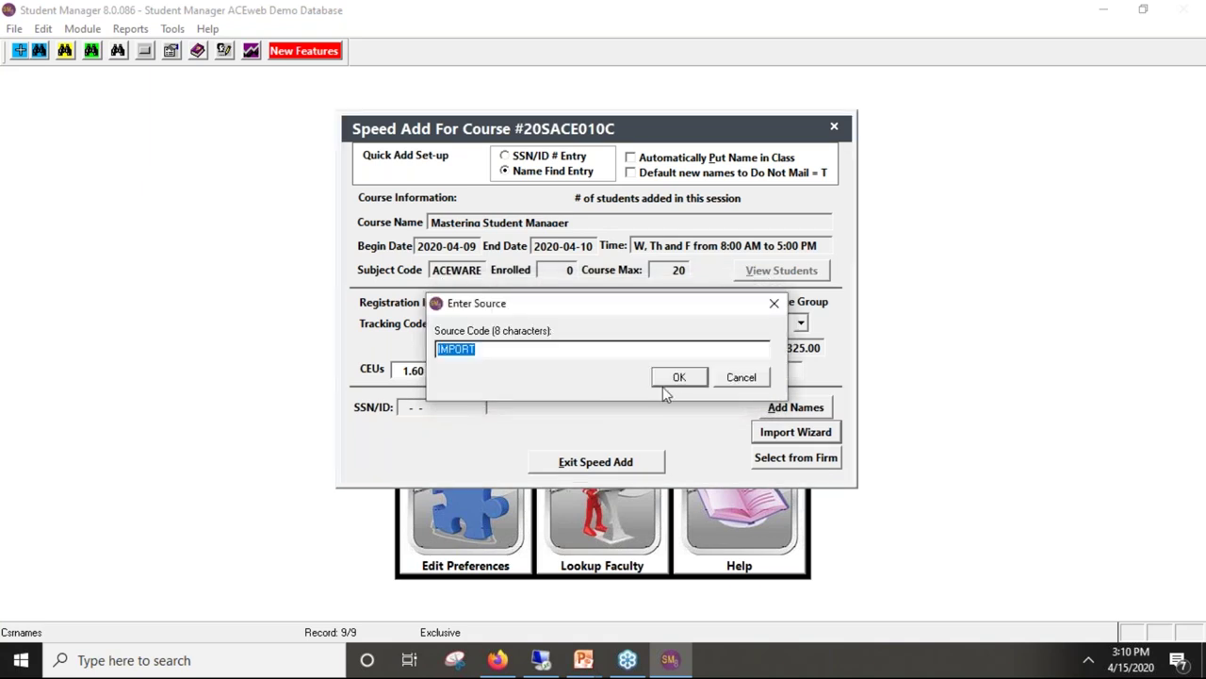
pyautogui.click(682, 379)
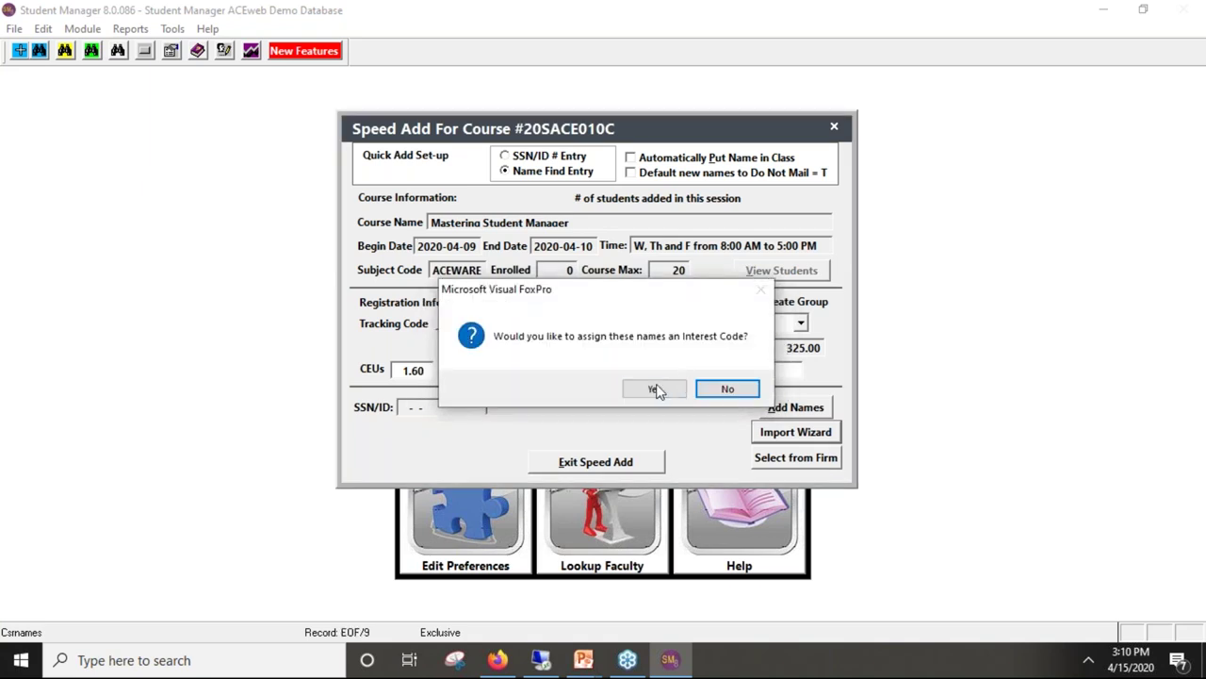
pyautogui.click(716, 390)
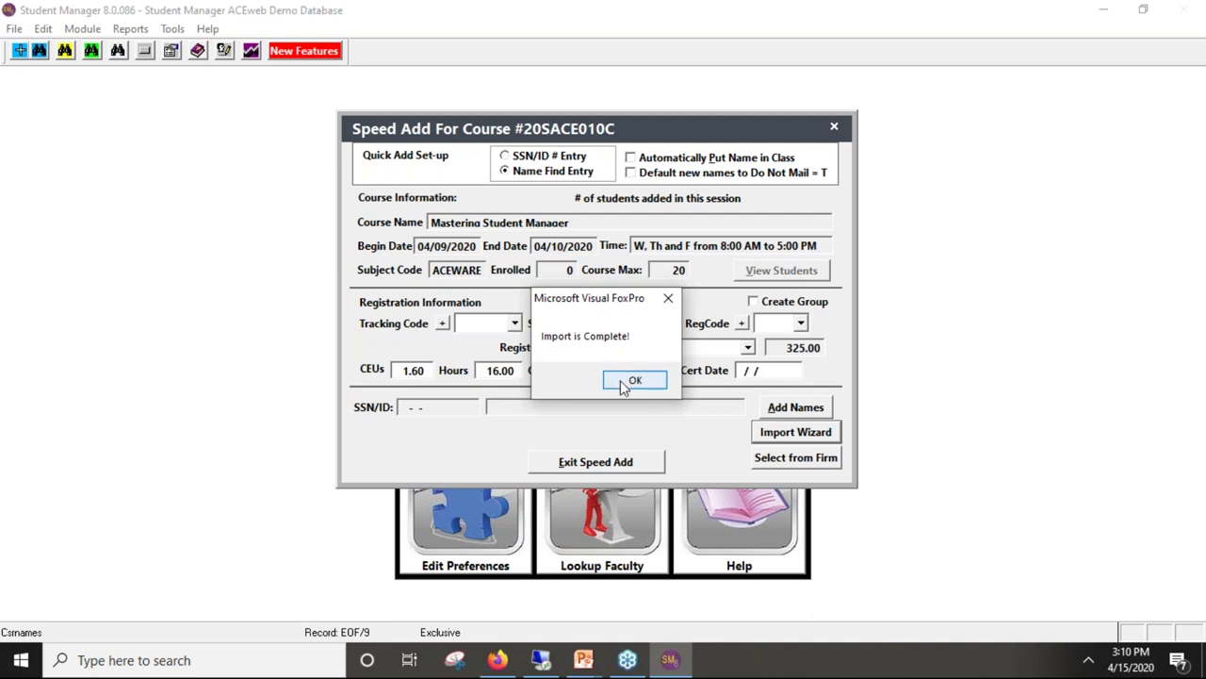
pyautogui.click(635, 379)
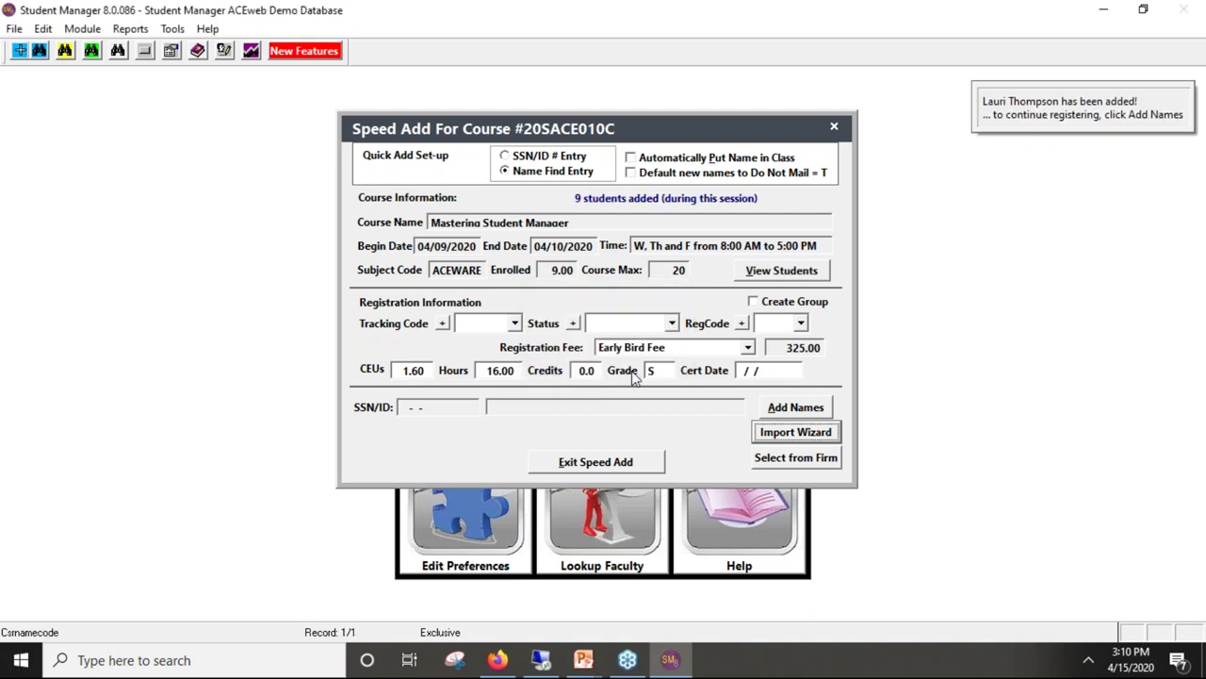
pyautogui.click(782, 271)
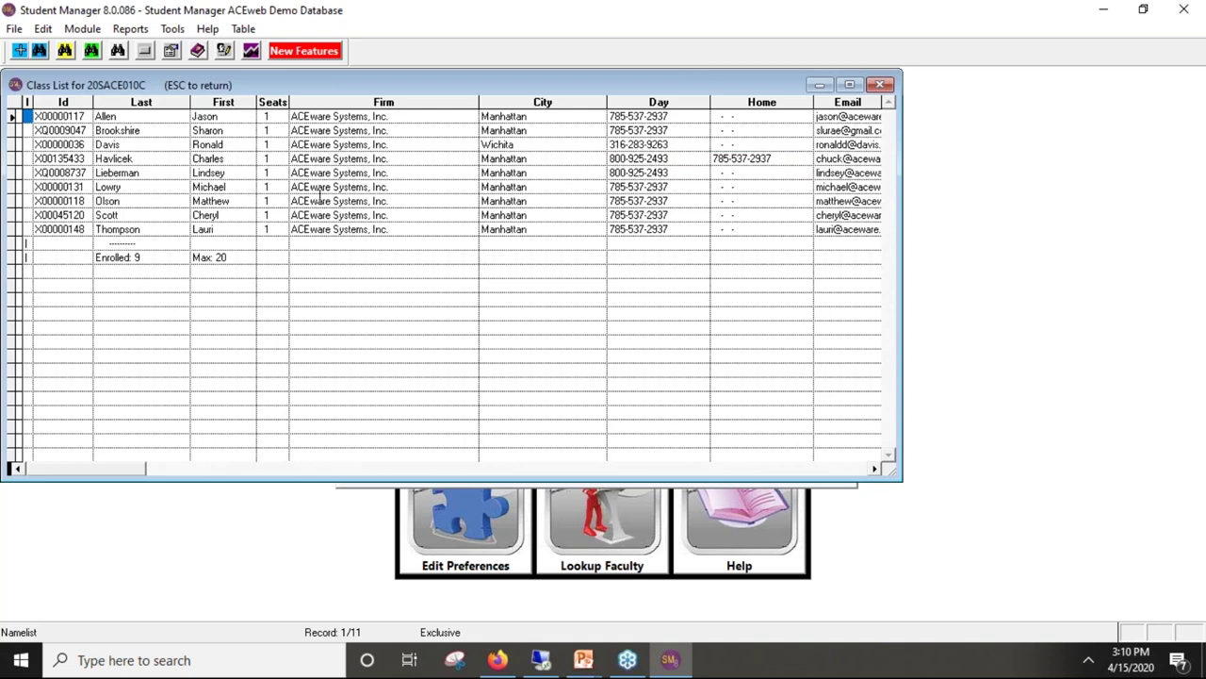
pyautogui.click(881, 86)
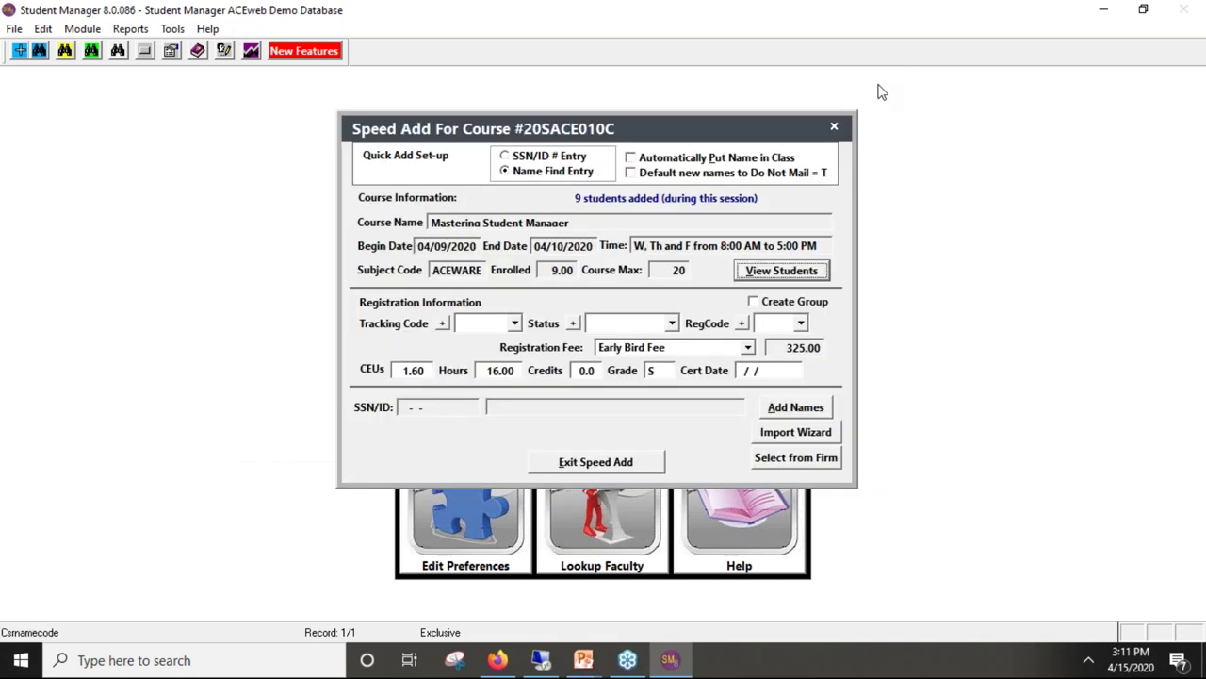
# Step: Exit Speed Add and close the course search window showing 20SACE010C with 9 enrolled
pyautogui.click(625, 466)
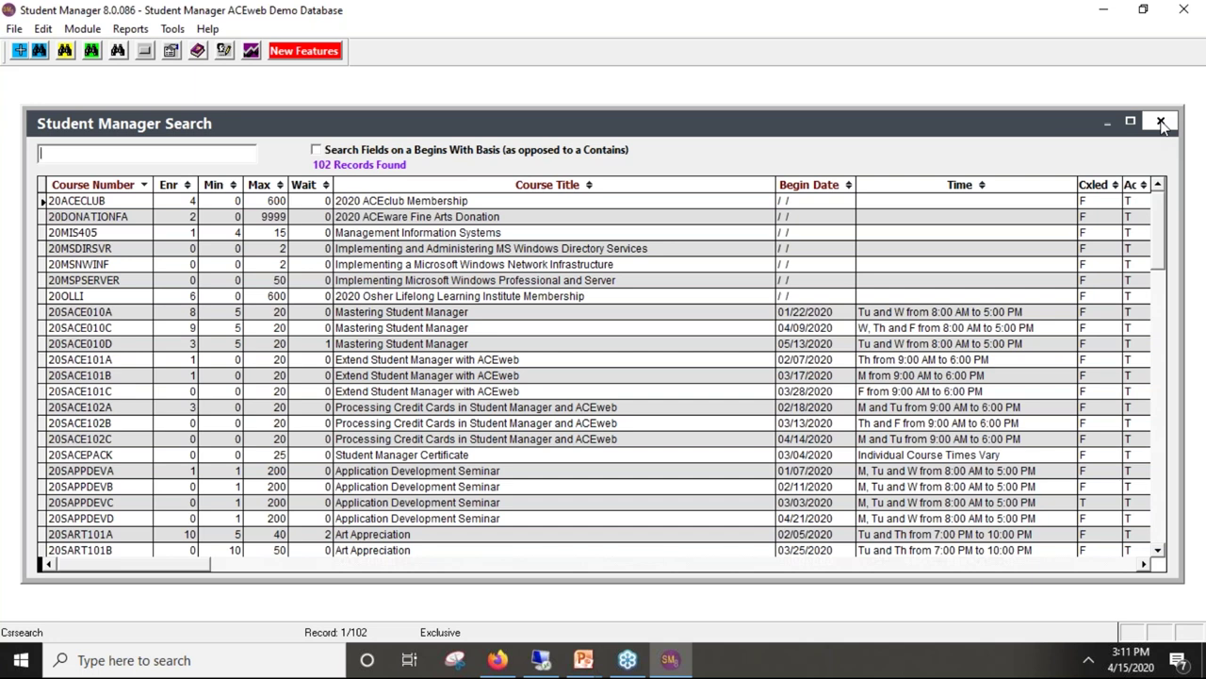
pyautogui.click(1161, 124)
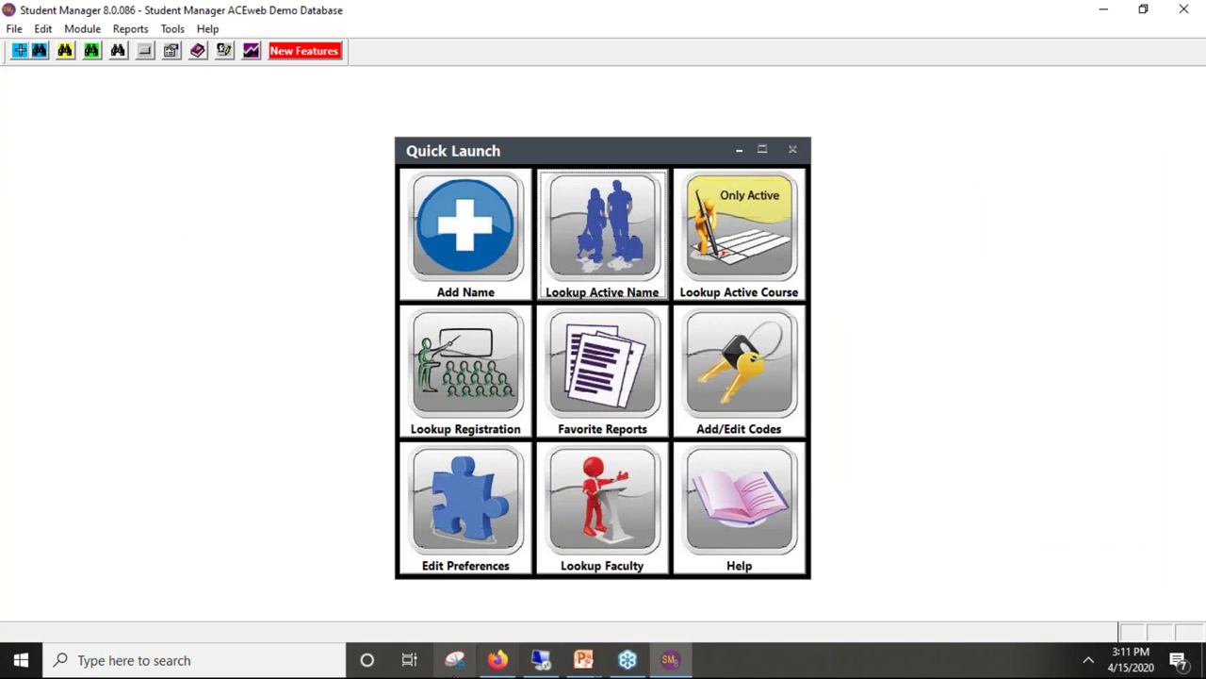
pyautogui.click(498, 660)
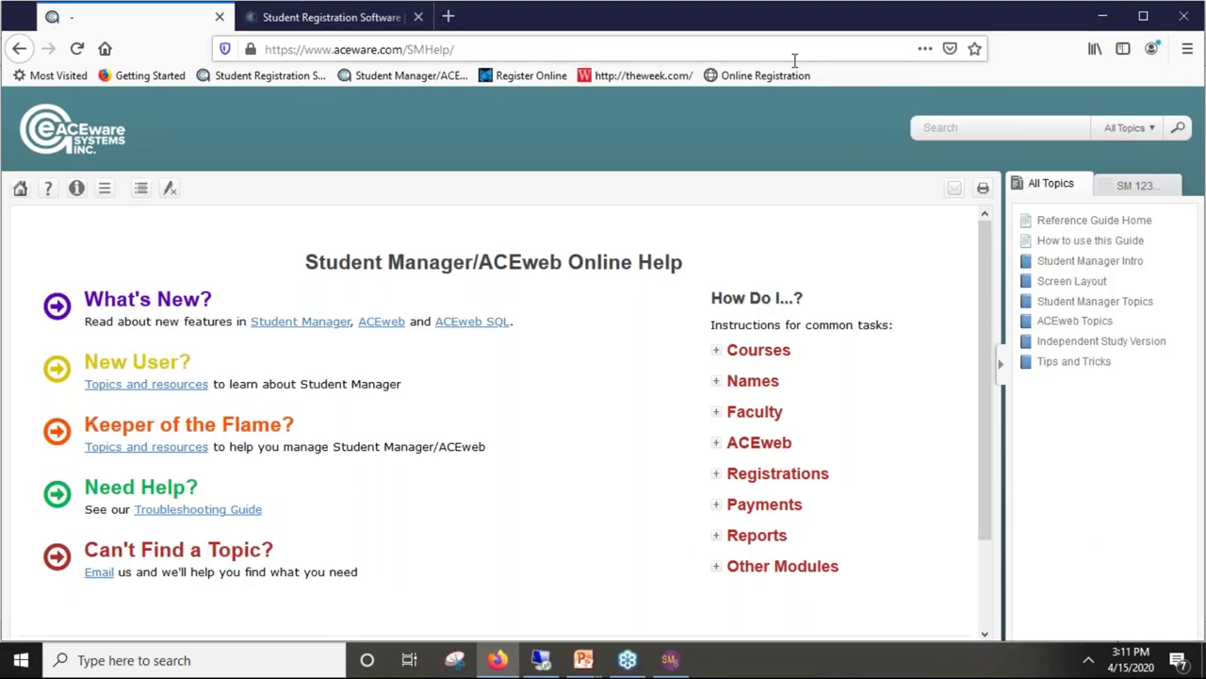
# Step: On aceware.com, go through Customers > Student Manager Resources to Tools and scroll to SampleNameImport.xlsx
pyautogui.click(389, 17)
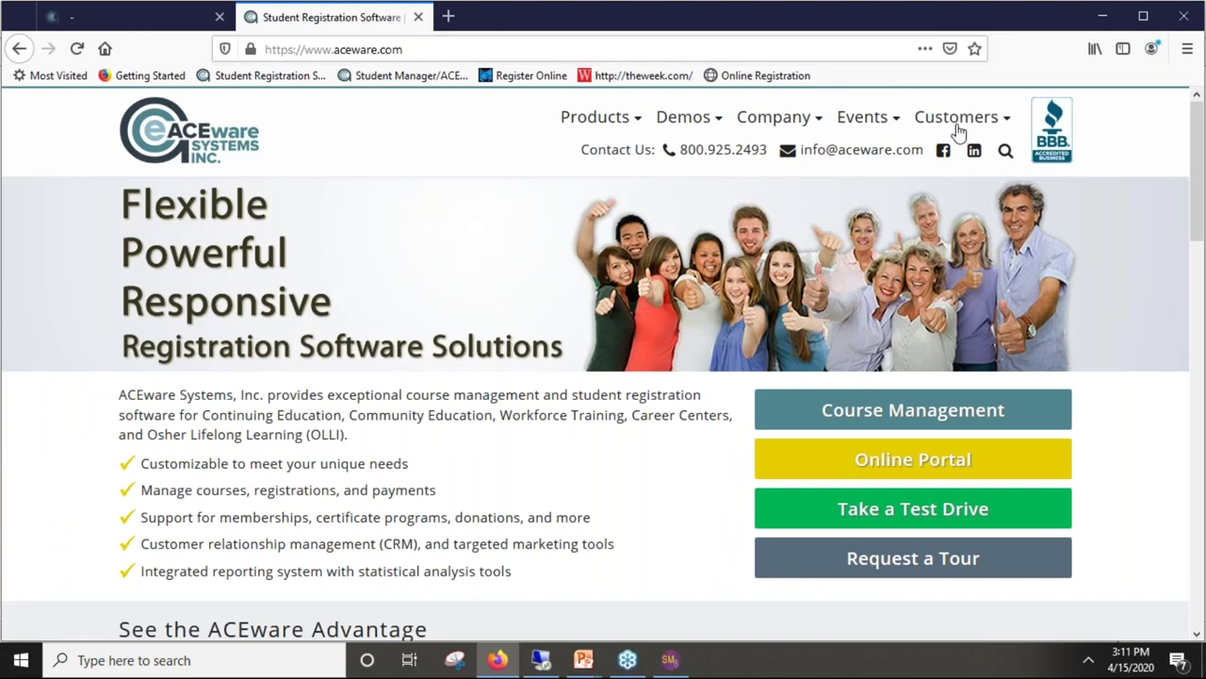
pyautogui.moveTo(961, 122)
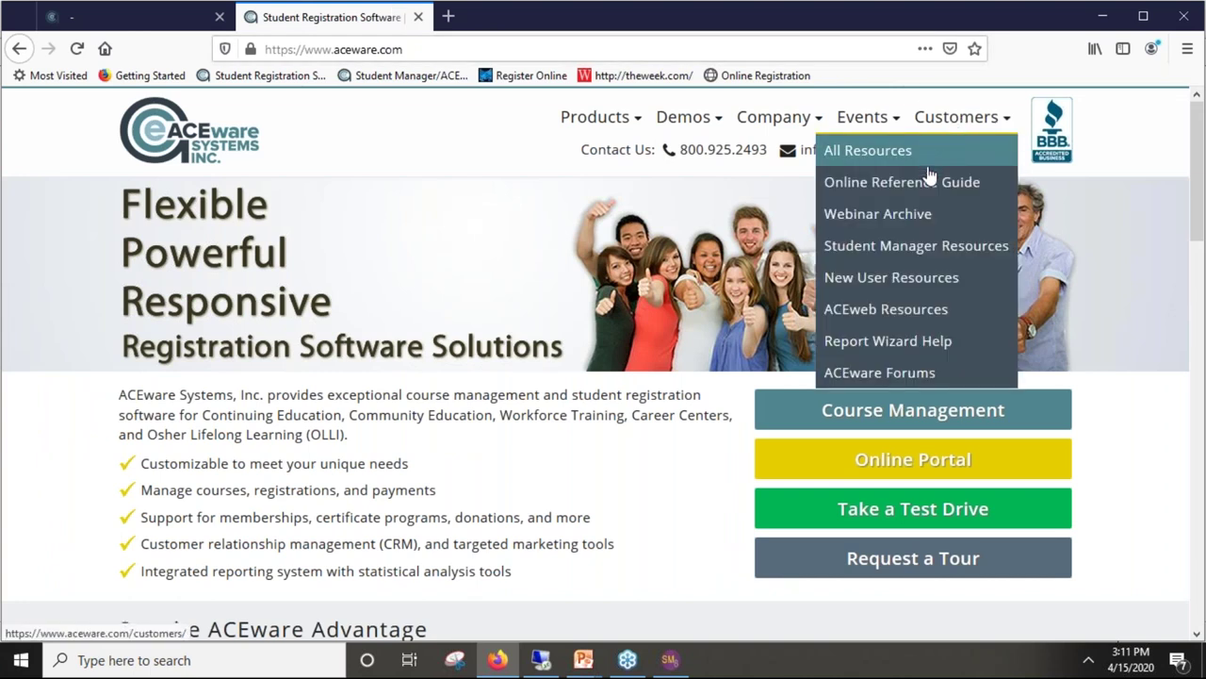
pyautogui.click(949, 248)
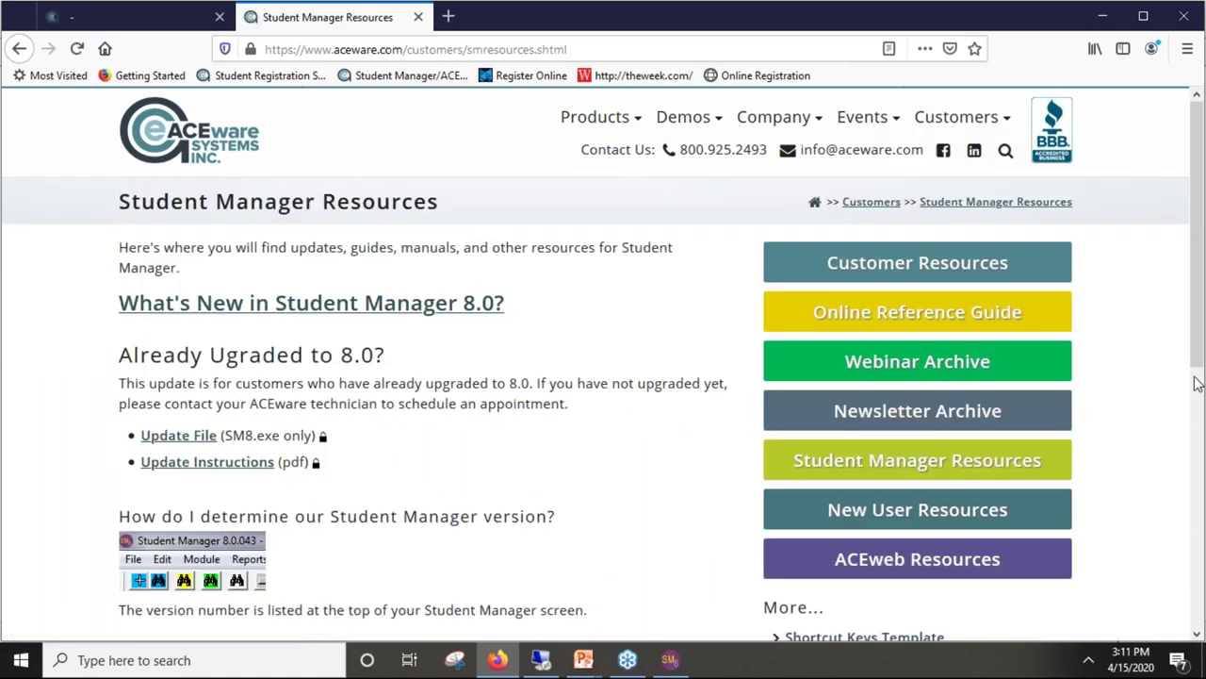
pyautogui.moveTo(1198, 363); pyautogui.dragTo(1198, 489)
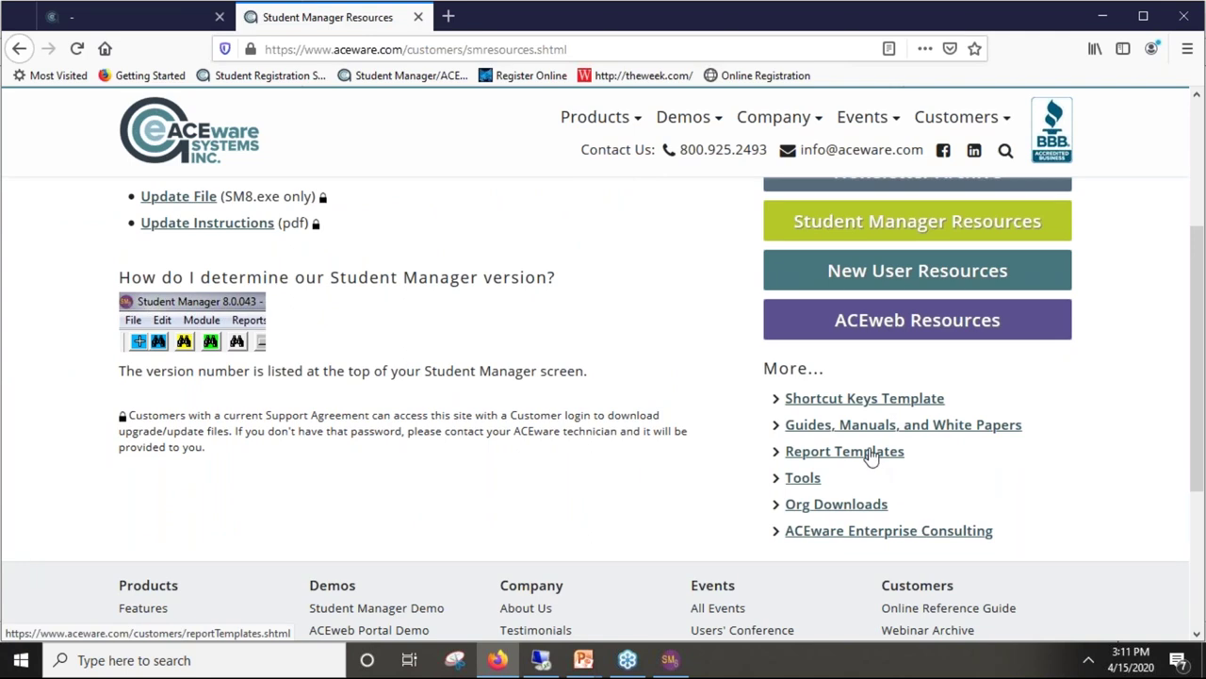
pyautogui.click(803, 479)
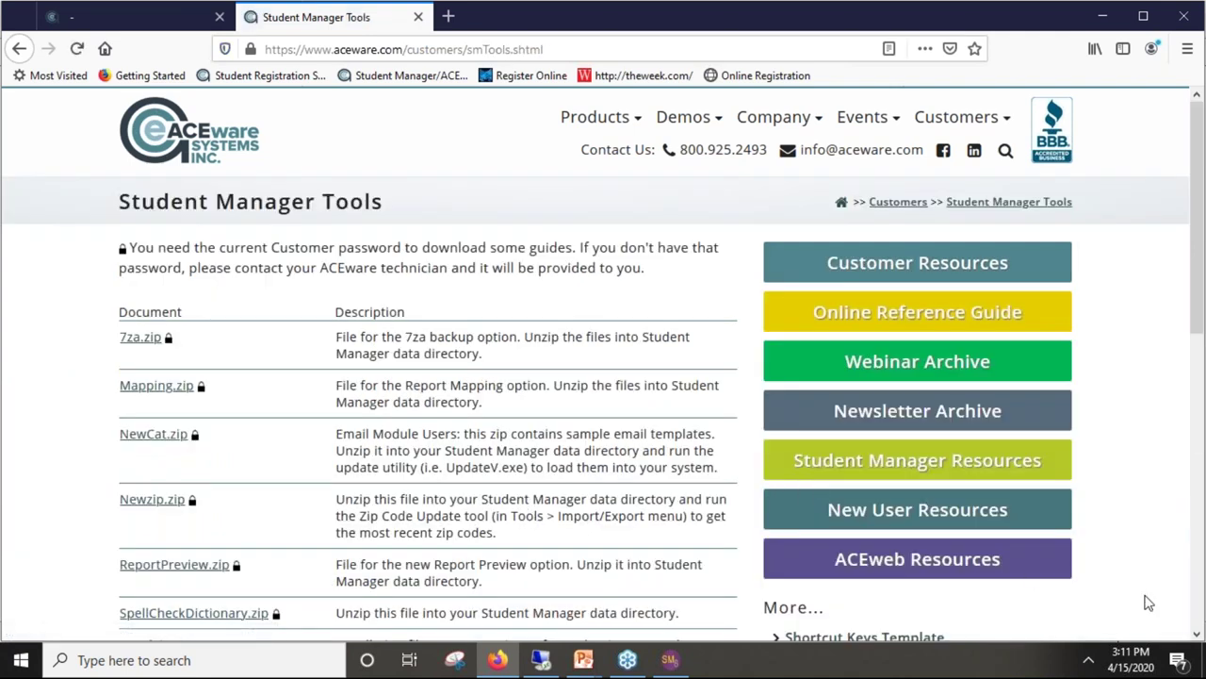
pyautogui.click(1199, 634)
pyautogui.scroll(-10, 1199, 634)
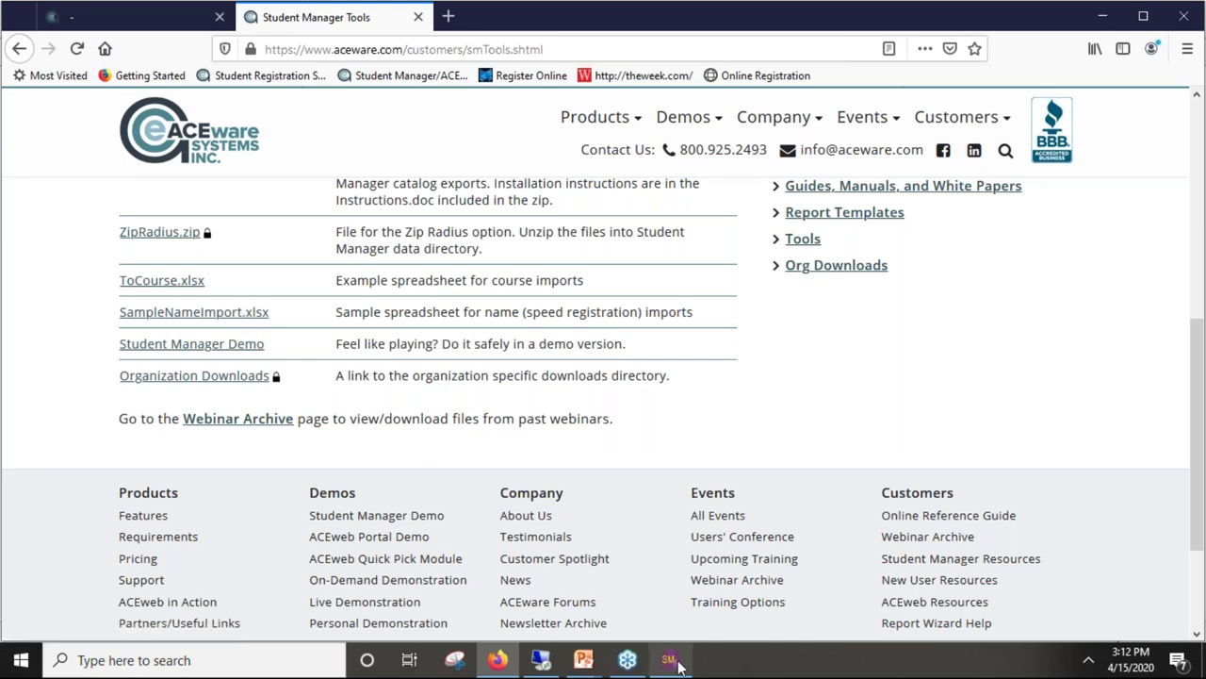
# Step: Bring Student Manager forward briefly, then return to the full-screen 'New User Training: Session 2' slide show
pyautogui.moveTo(676, 664)
pyautogui.click(694, 597)
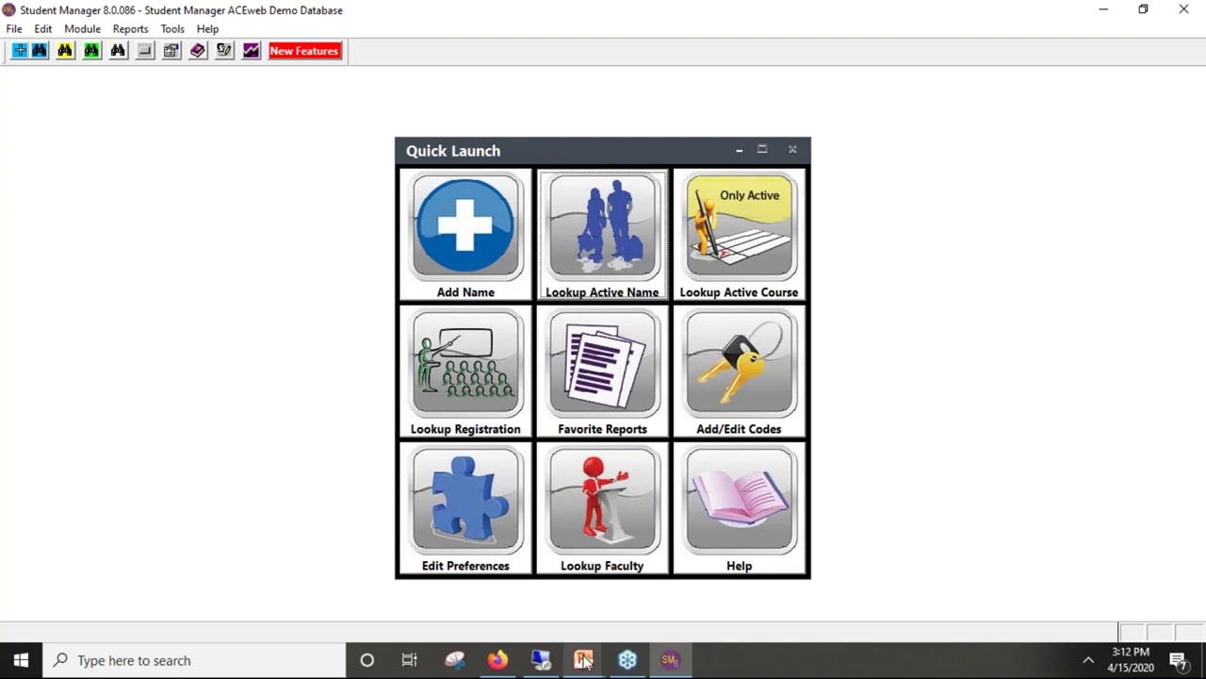
pyautogui.click(584, 660)
pyautogui.click(696, 601)
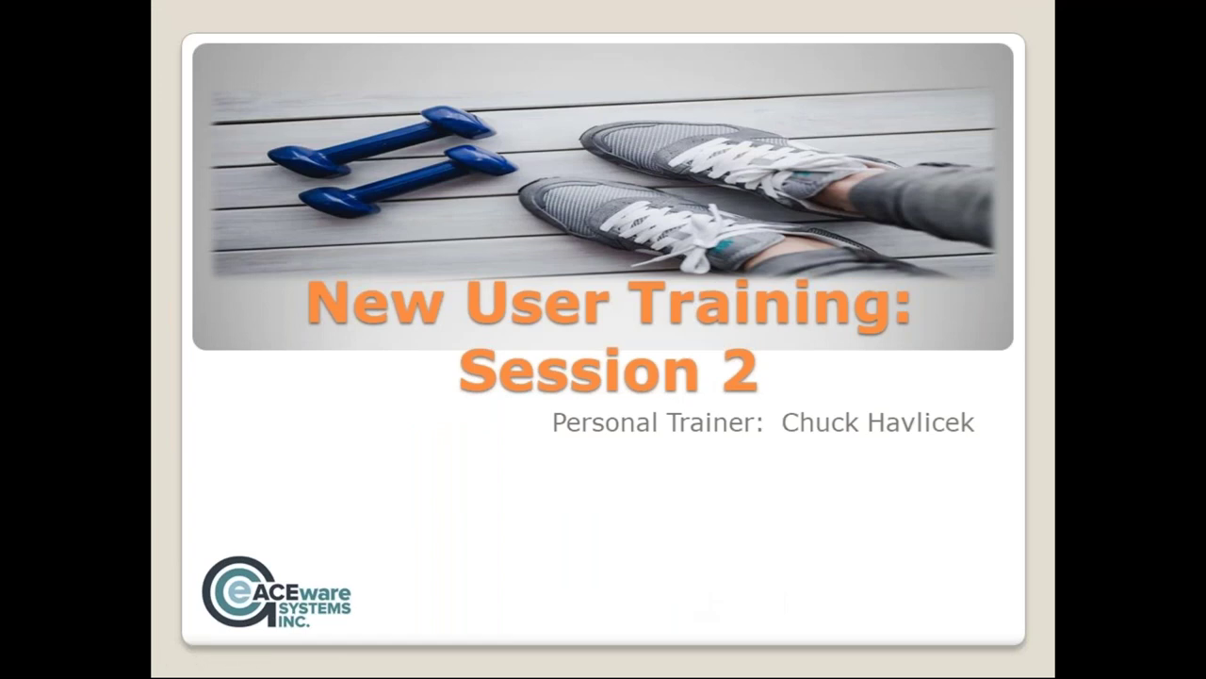
# Step: Advance two slides, past the trainer slide, to the 'Today's Training Schedule' slide
pyautogui.press('Right')
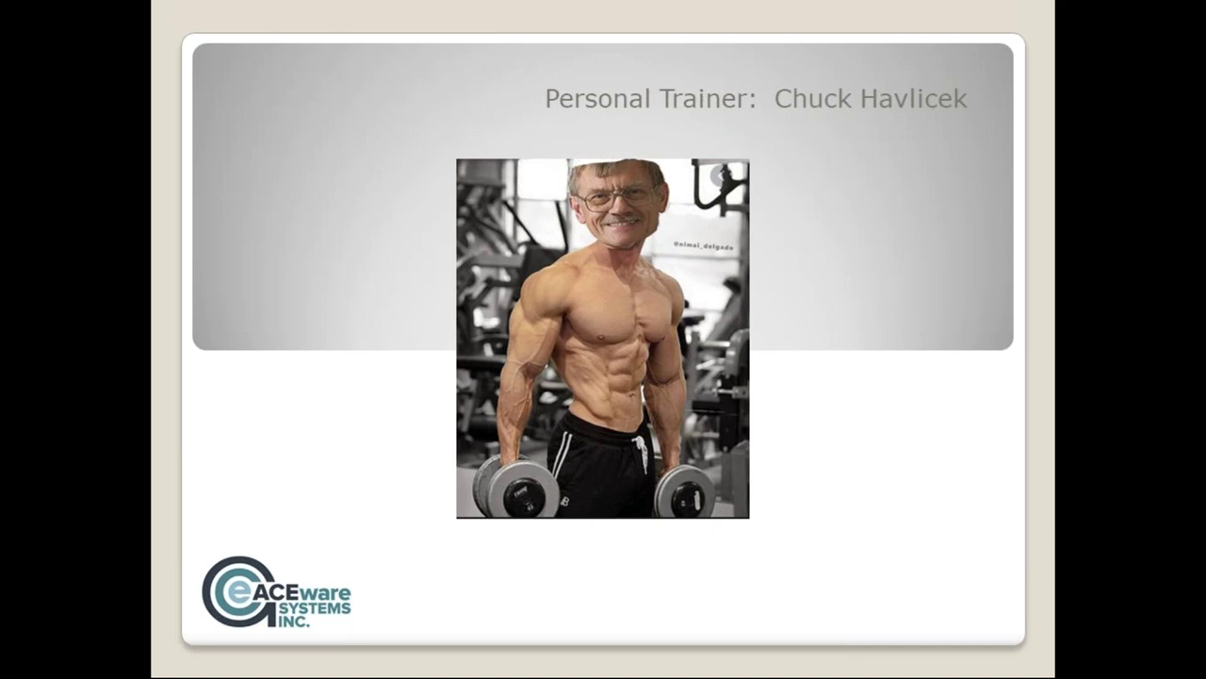
pyautogui.press('Right')
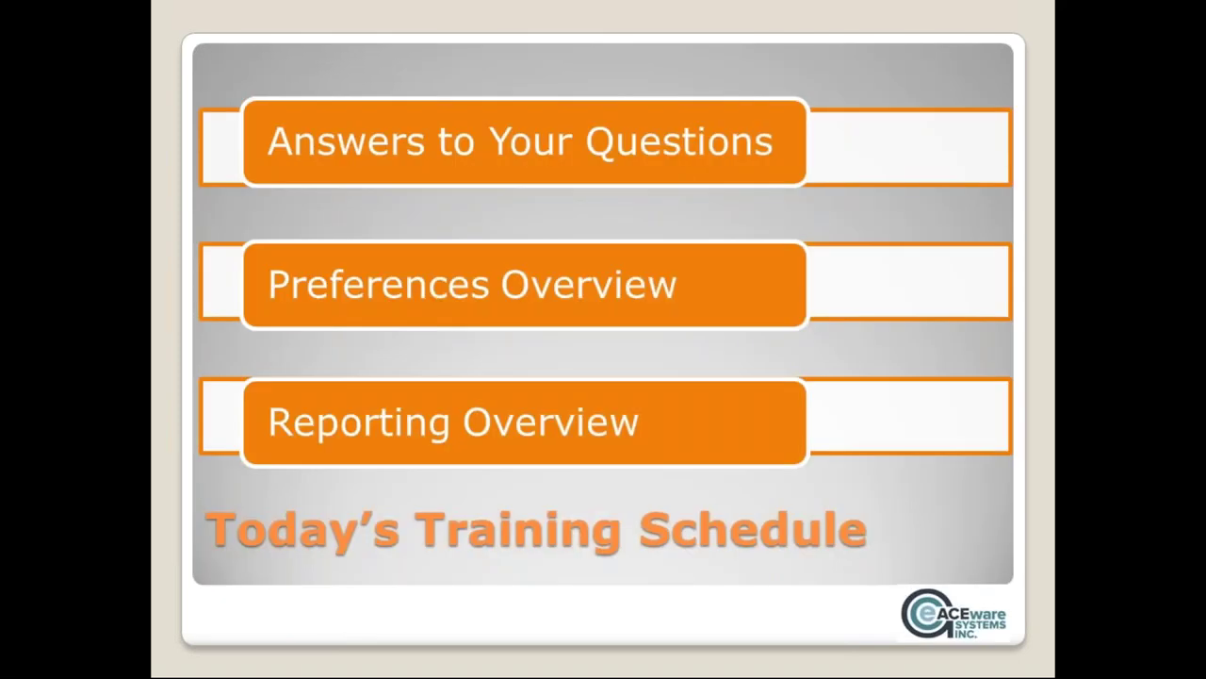
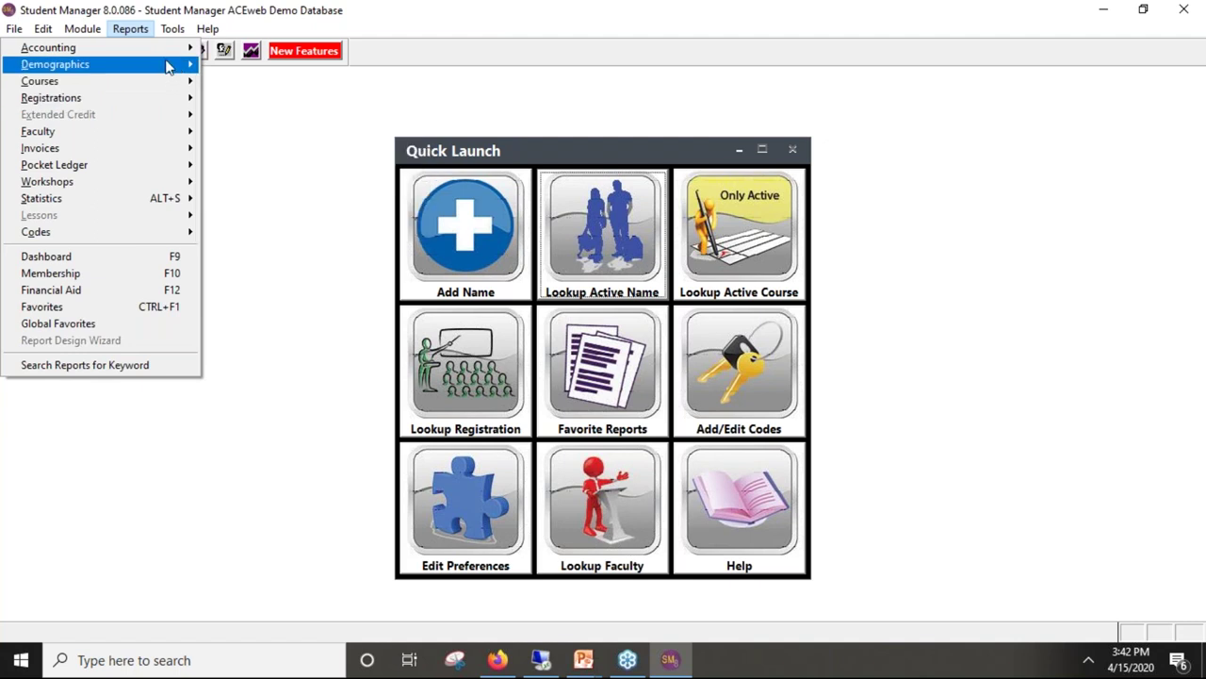
# Step: Run the Deadbeat report with Recycle report area on, for course numbers beginning with 20F
pyautogui.moveTo(166, 48)
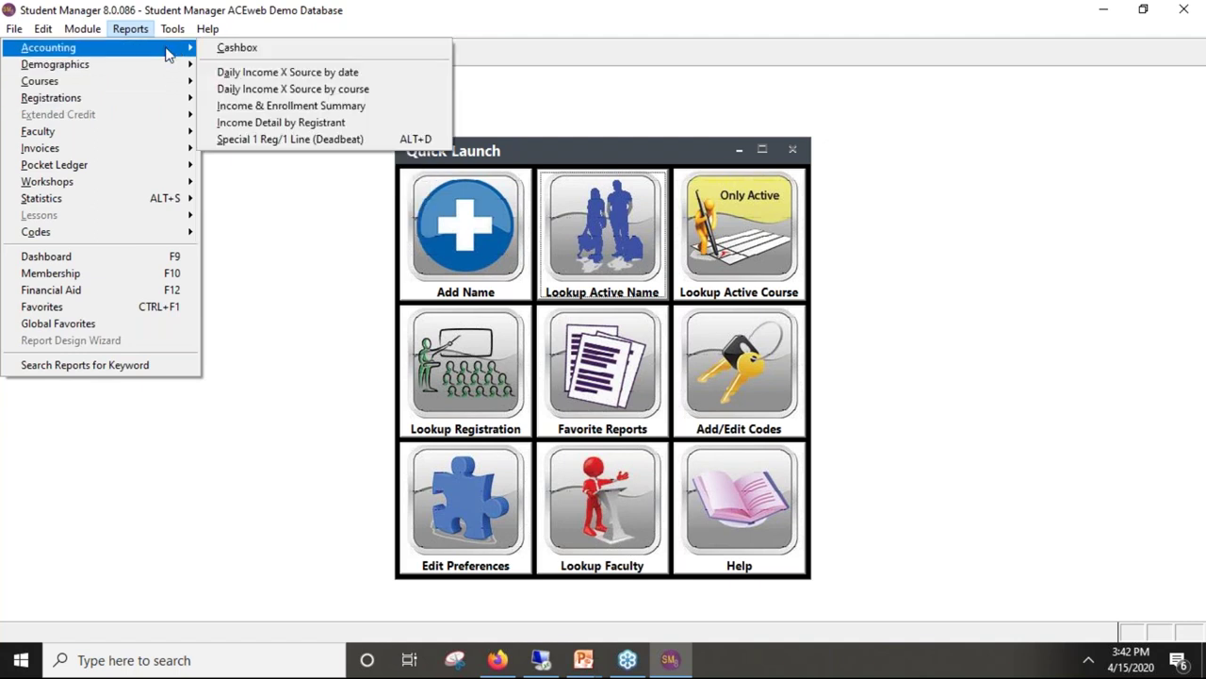
pyautogui.click(304, 142)
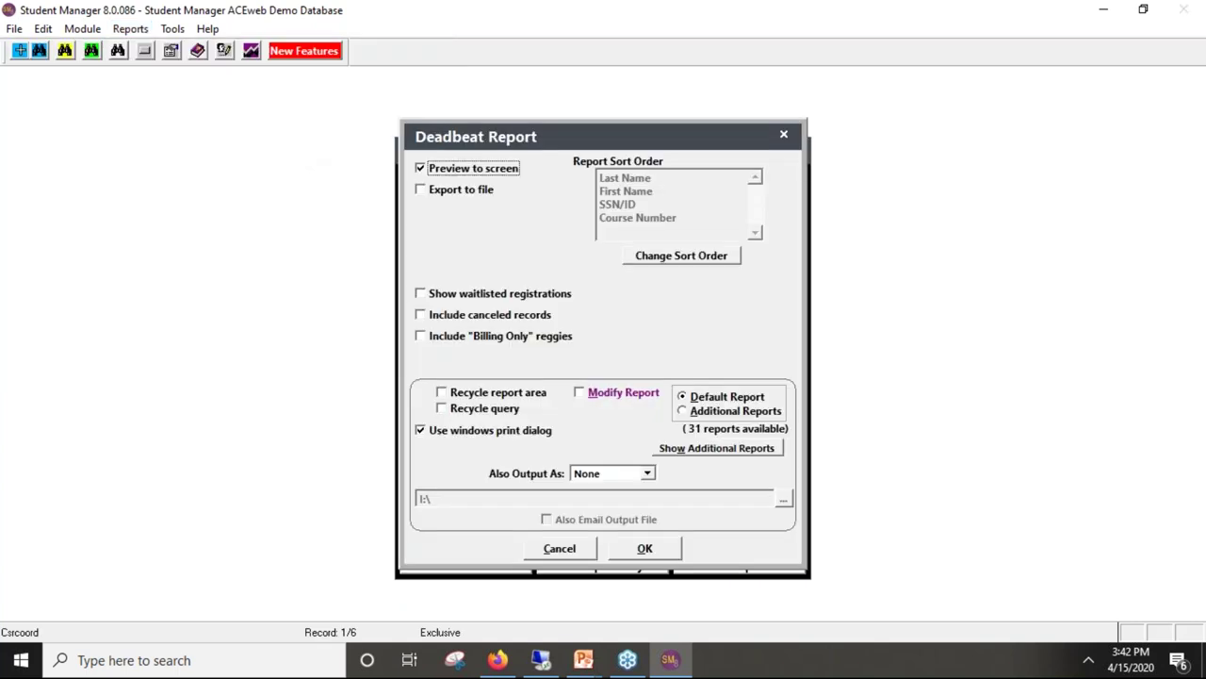
pyautogui.click(443, 394)
pyautogui.click(644, 547)
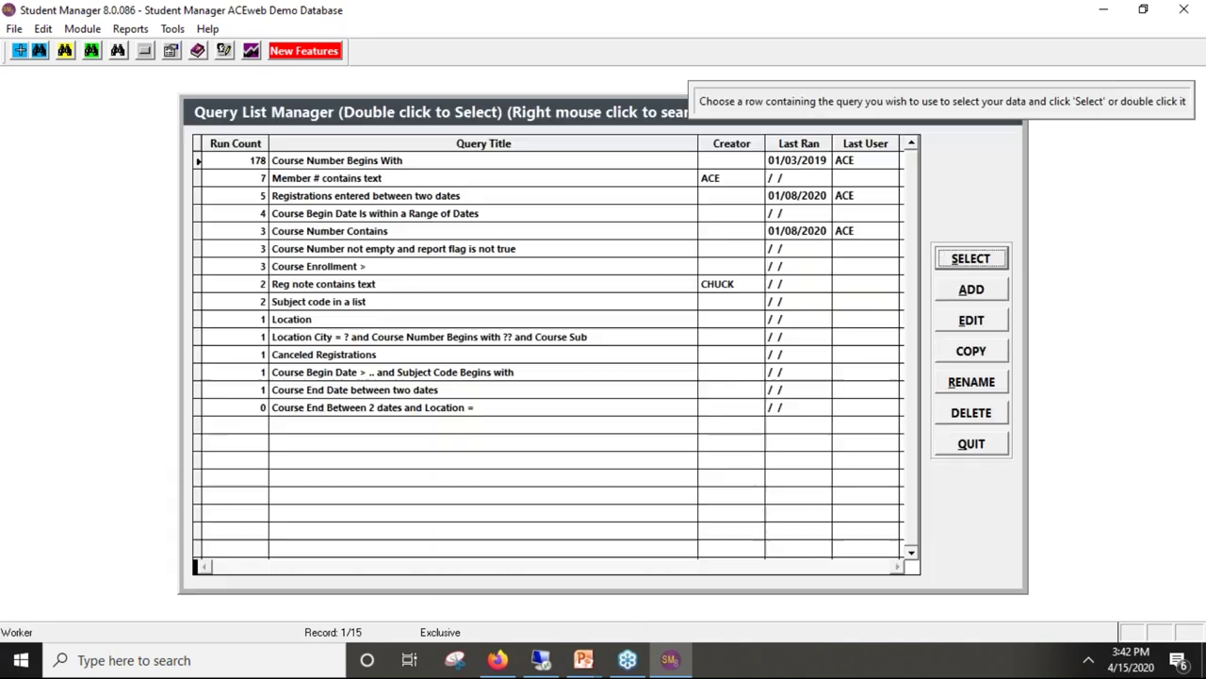
pyautogui.click(427, 160)
pyautogui.click(980, 260)
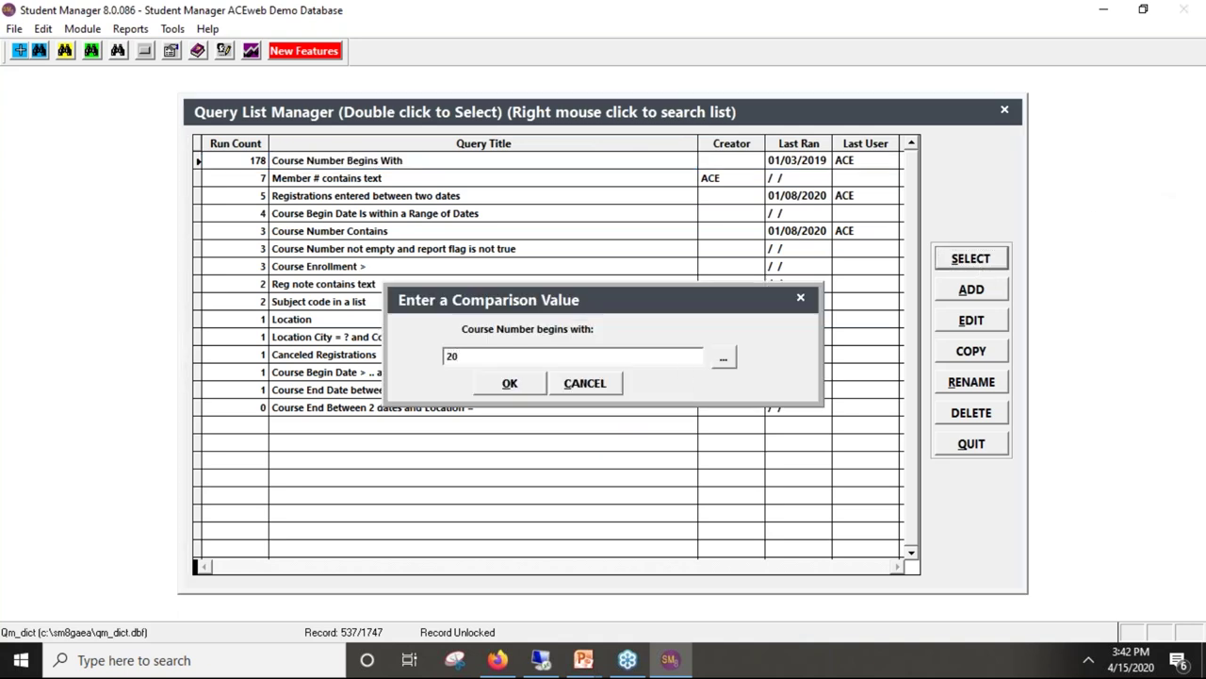
pyautogui.write('20F')
pyautogui.click(533, 385)
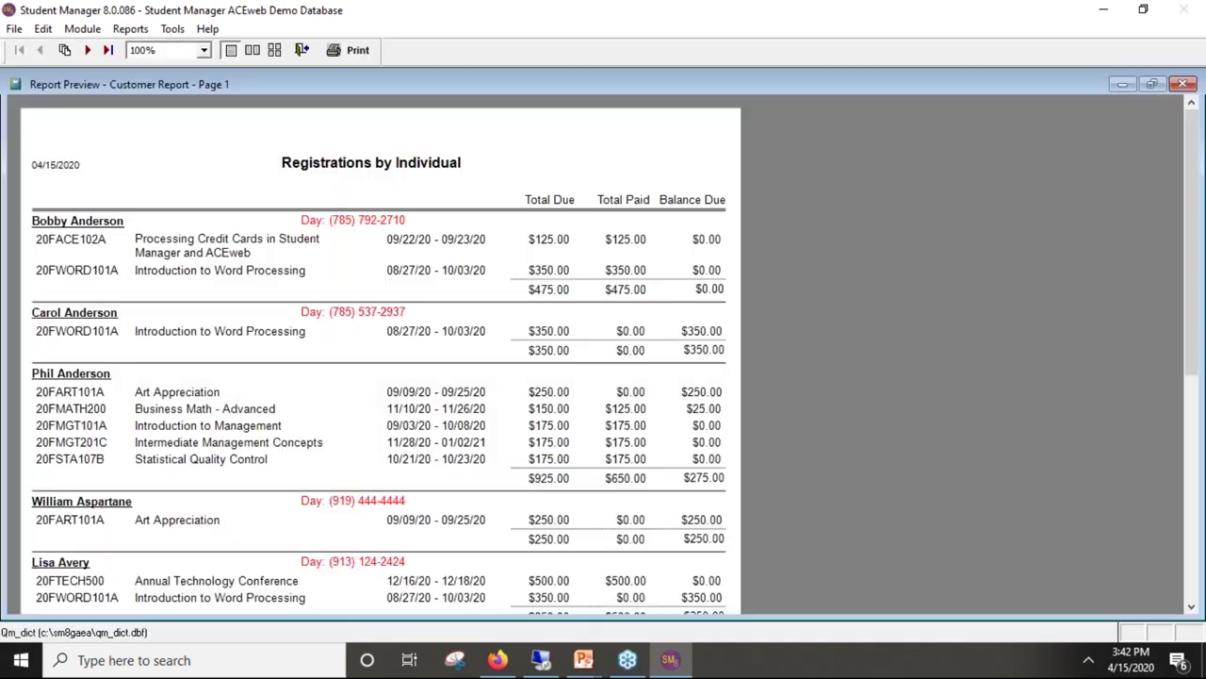
# Step: Review the grand totals on the report's last page, then close the preview
pyautogui.click(108, 50)
pyautogui.click(179, 168)
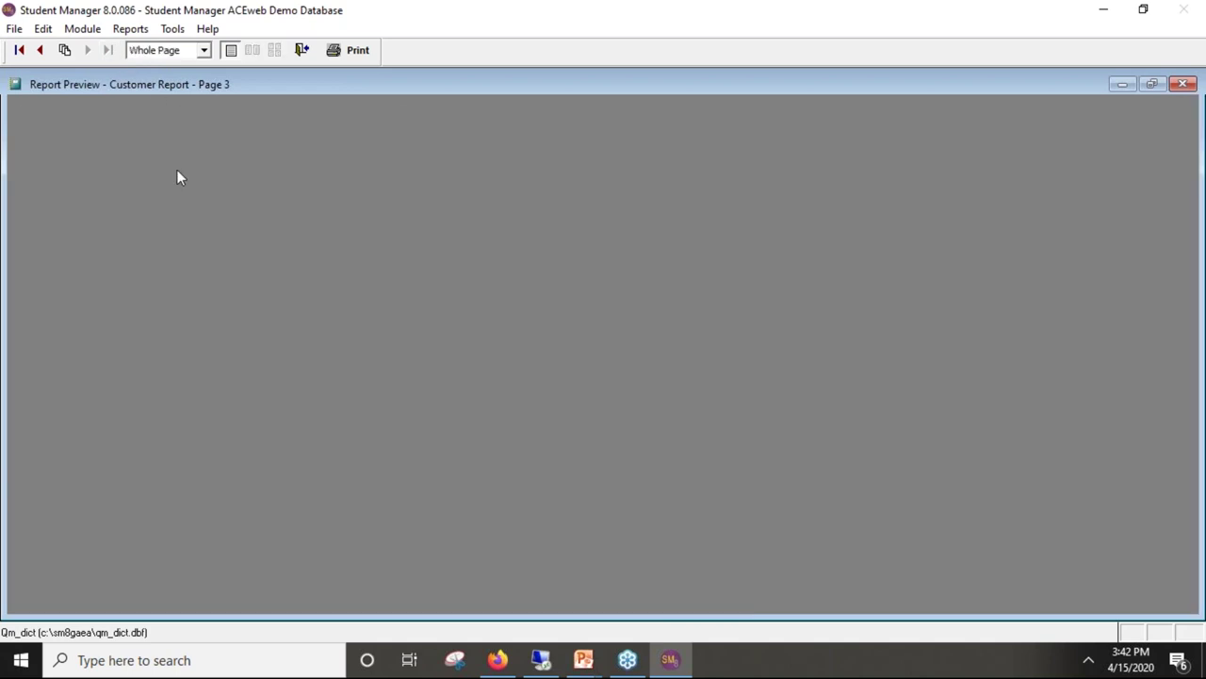
pyautogui.click(80, 589)
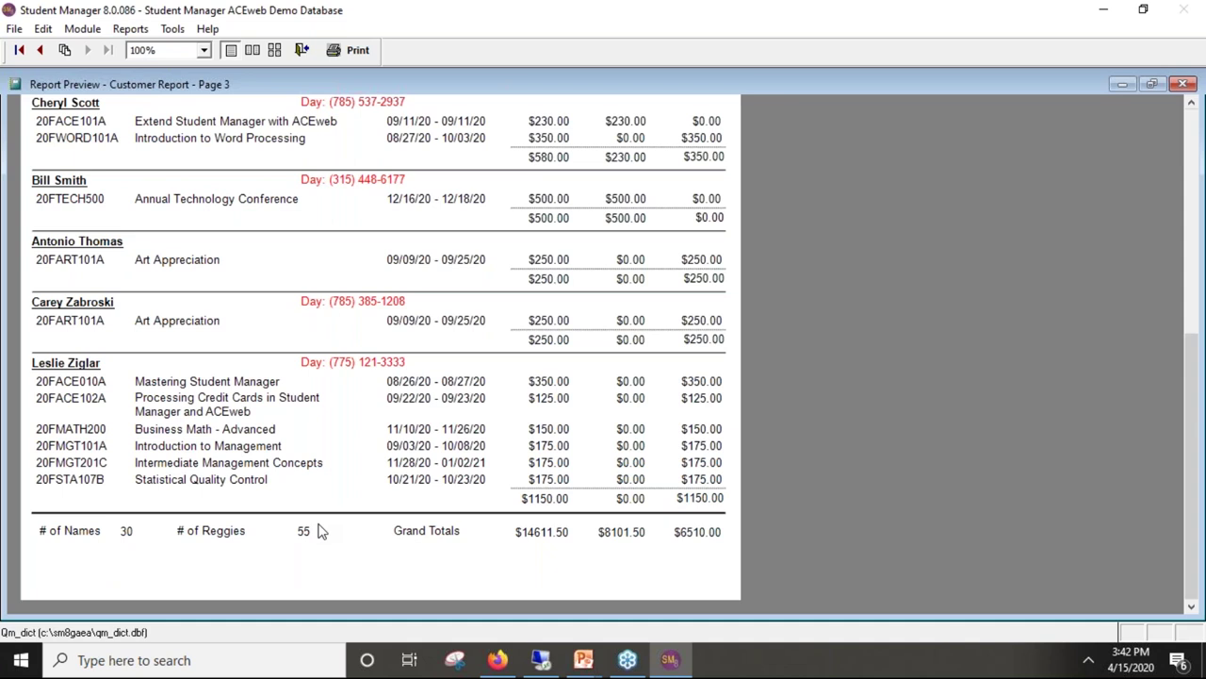
pyautogui.moveTo(1191, 452); pyautogui.dragTo(1180, 119)
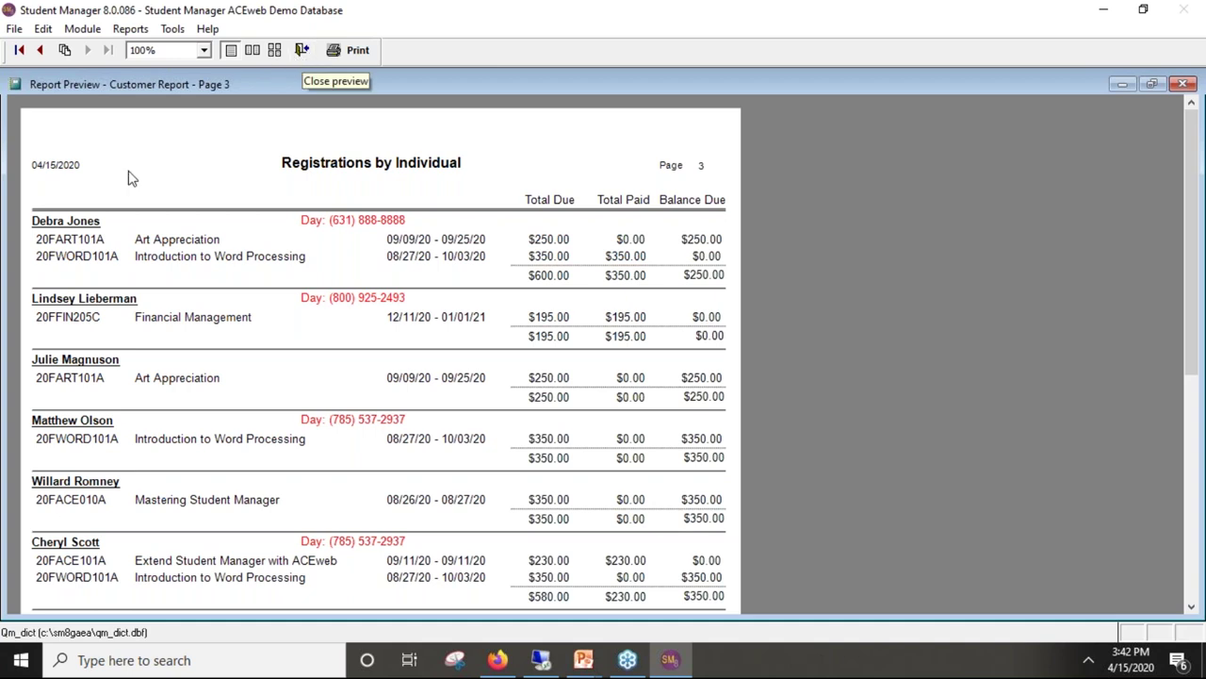
pyautogui.click(301, 54)
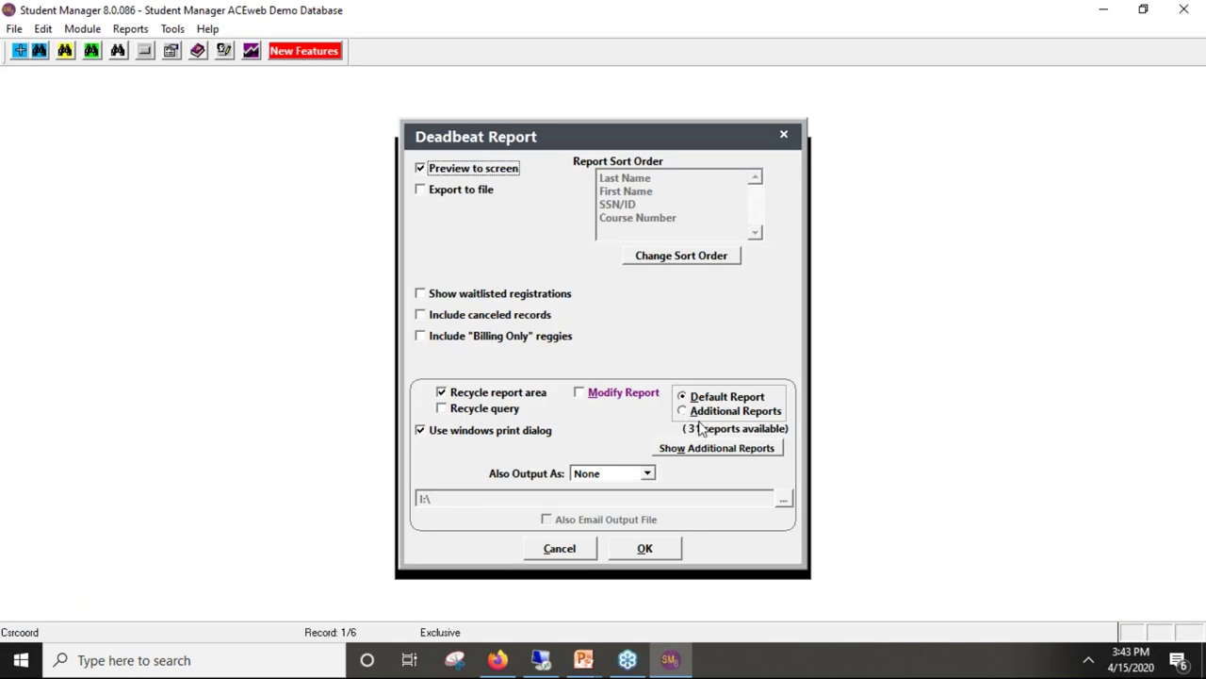
# Step: Look over the additional reports list, noting the JUSTDO - Deadbeats entry
pyautogui.click(689, 450)
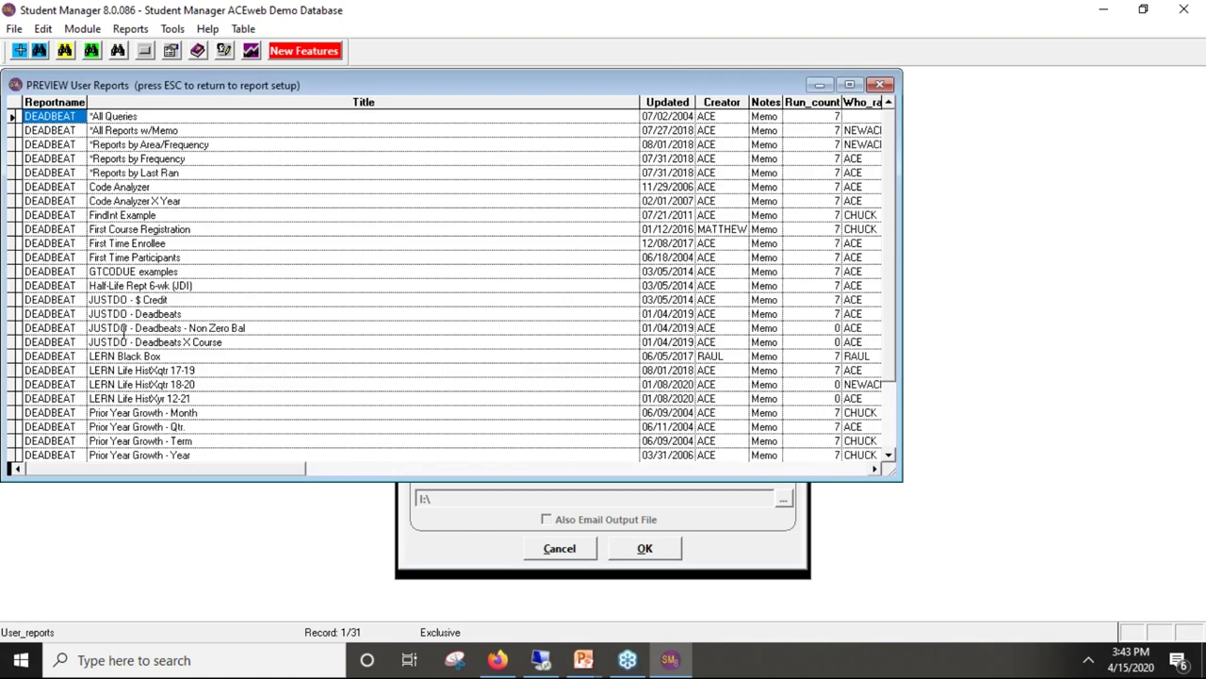
pyautogui.click(170, 314)
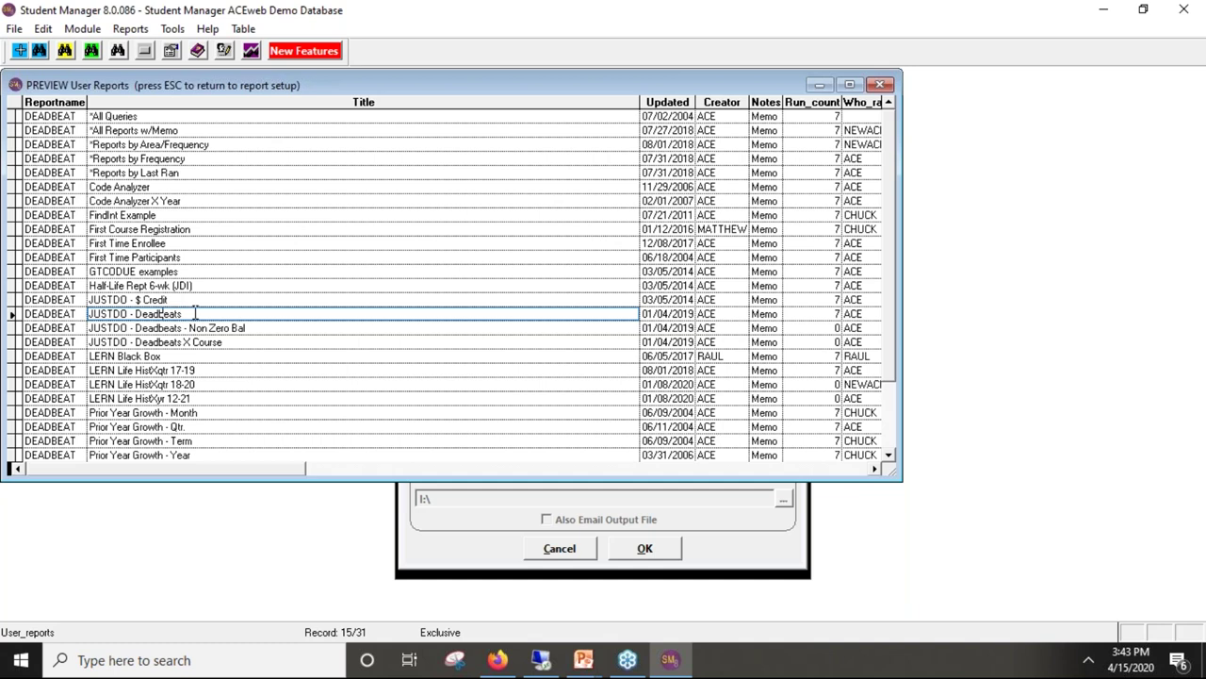
pyautogui.click(881, 87)
# Step: Choose Modify Report with Additional Reports, reuse the 20F prefix, and open JUSTDO - Deadbeats
pyautogui.click(590, 395)
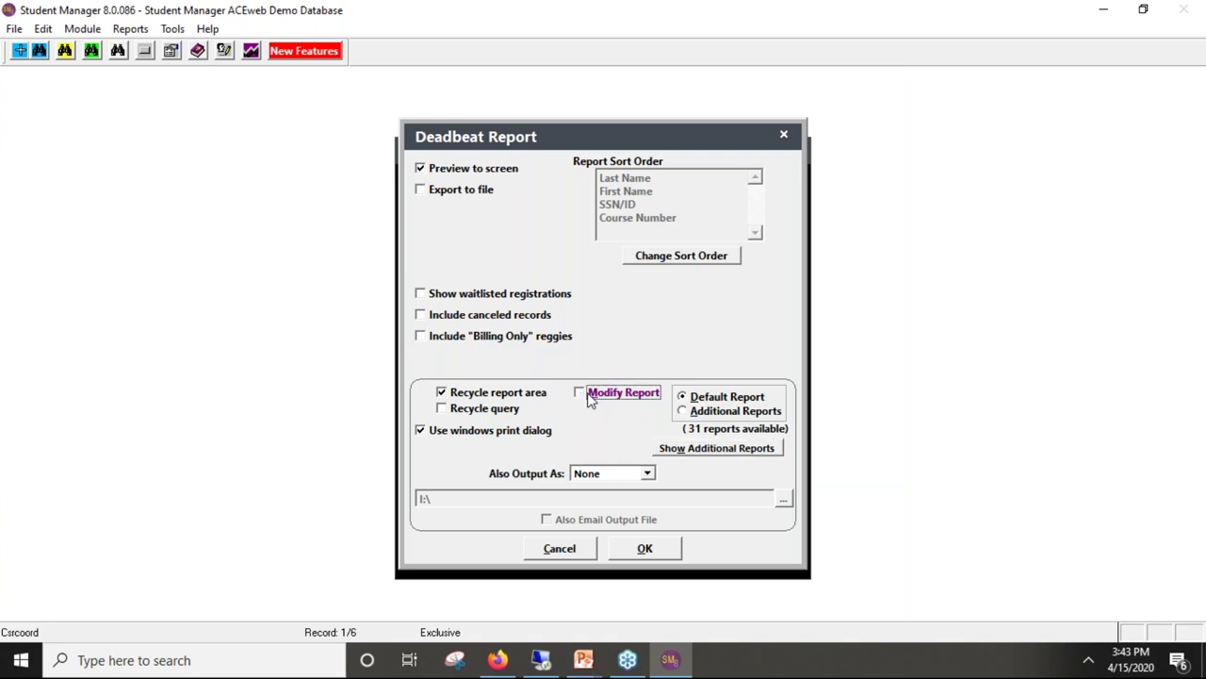
pyautogui.click(684, 413)
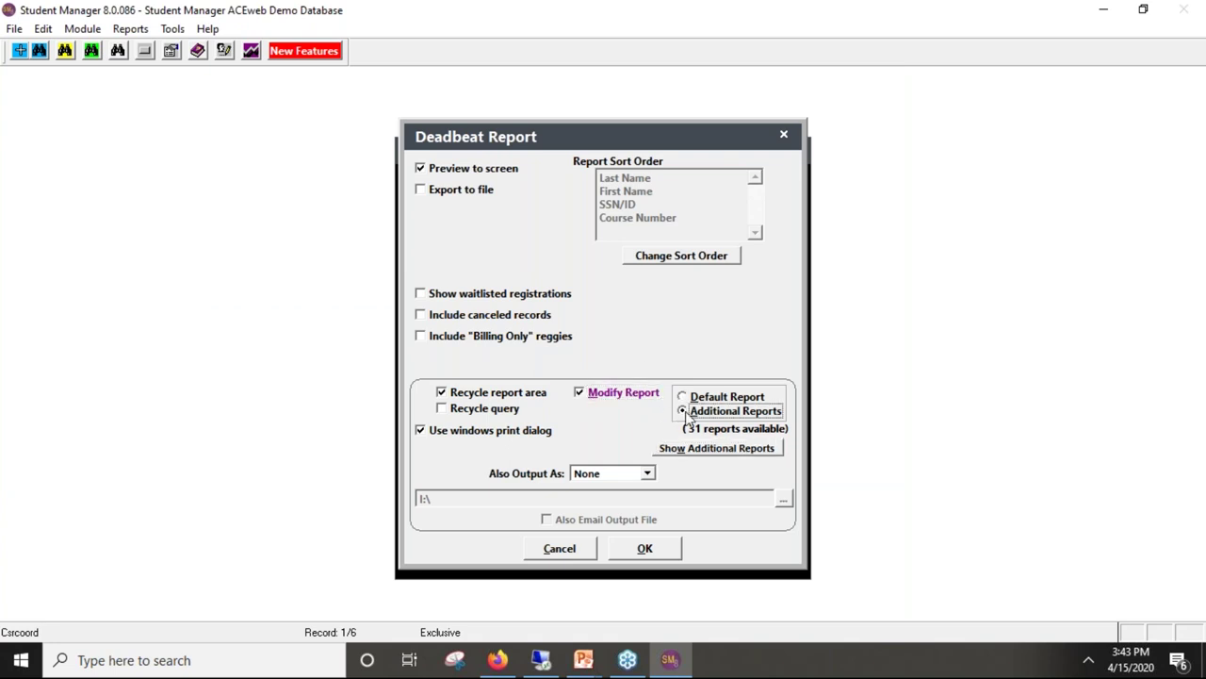
pyautogui.click(645, 548)
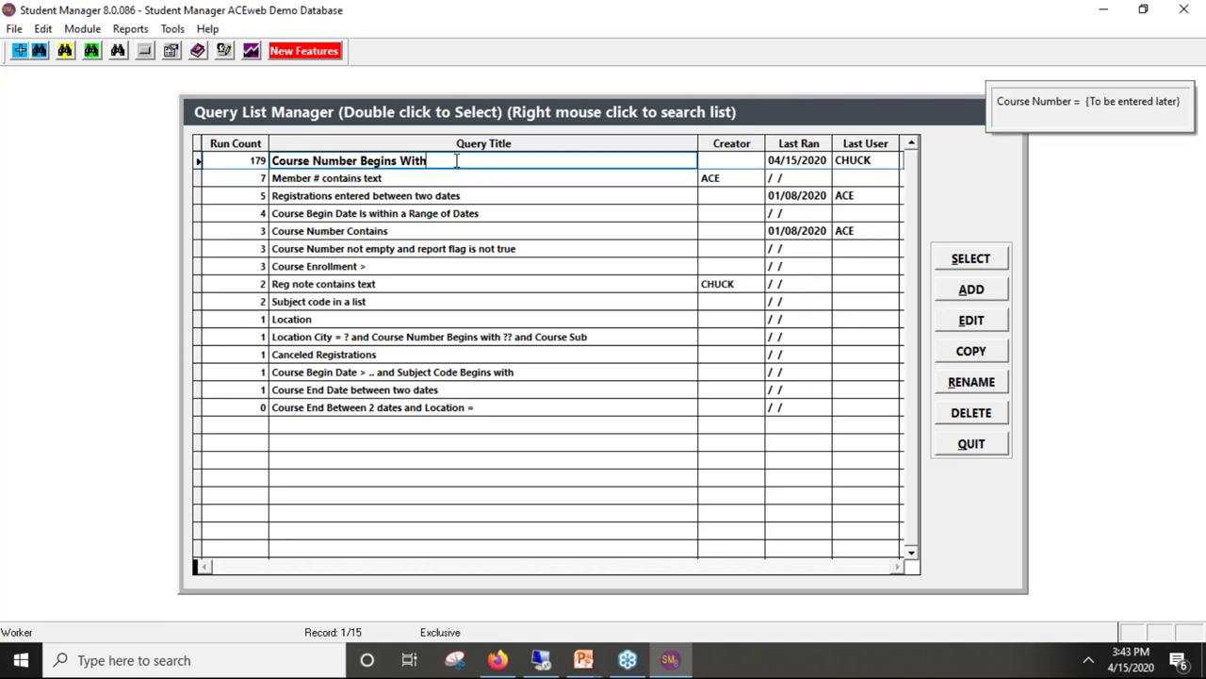
pyautogui.click(961, 266)
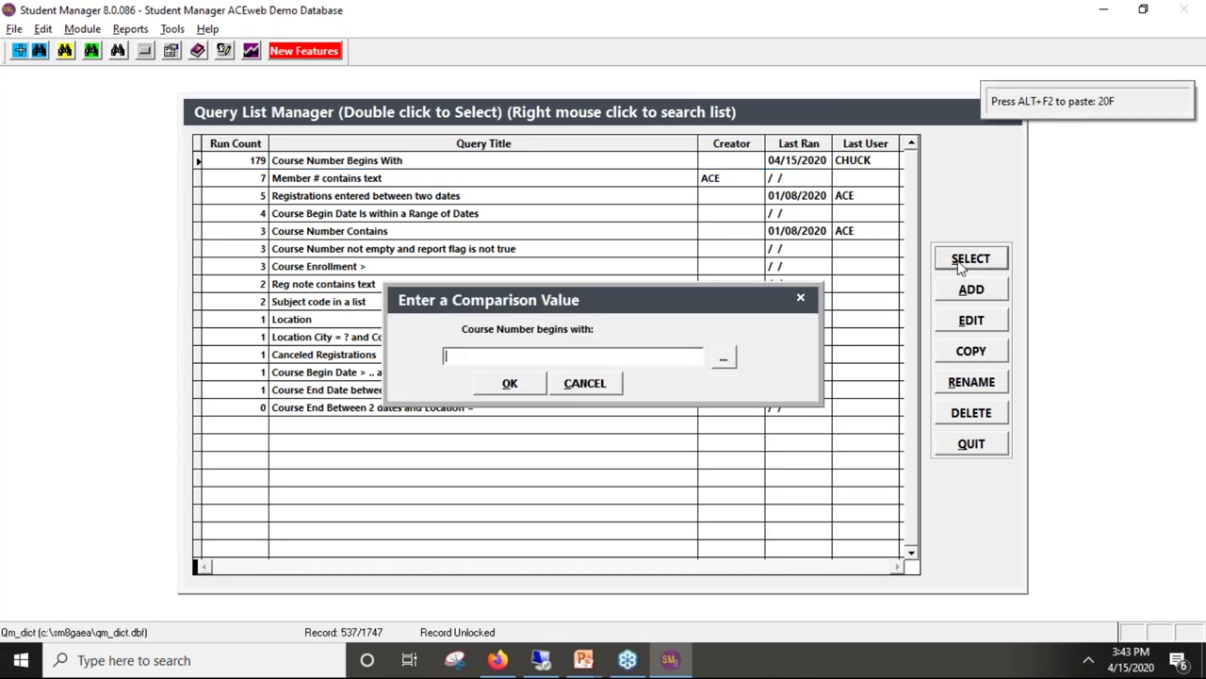
pyautogui.hotkey('alt', 'F2')
pyautogui.click(512, 382)
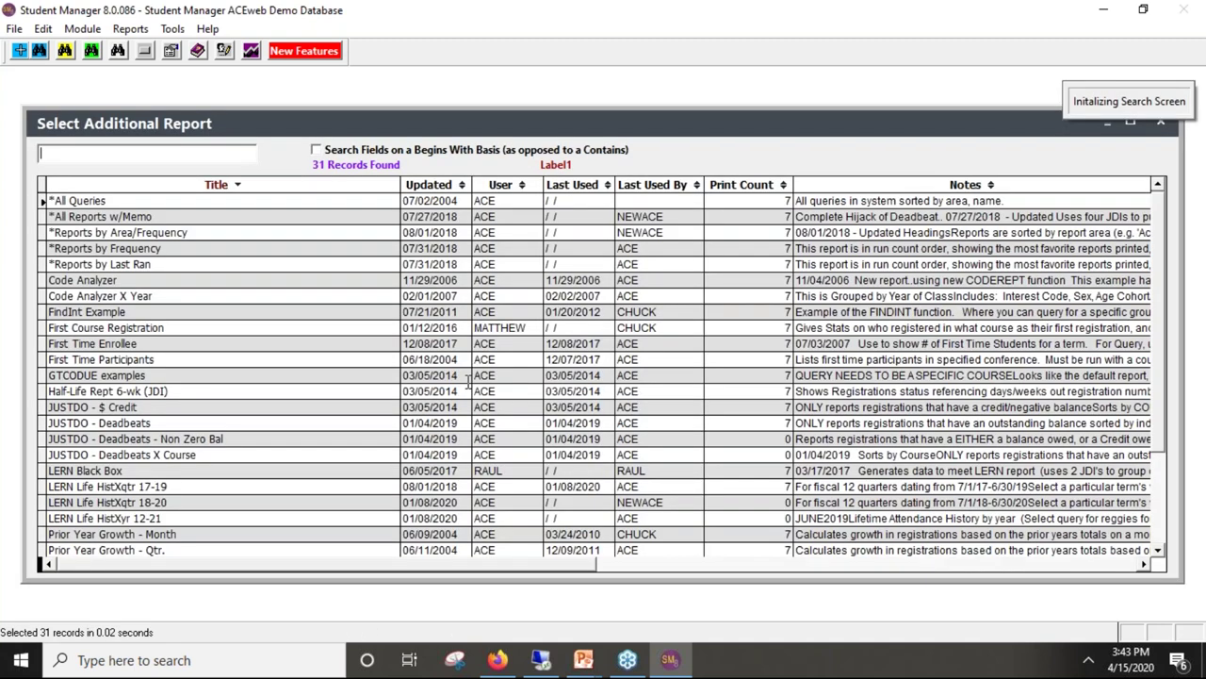
pyautogui.doubleClick(158, 423)
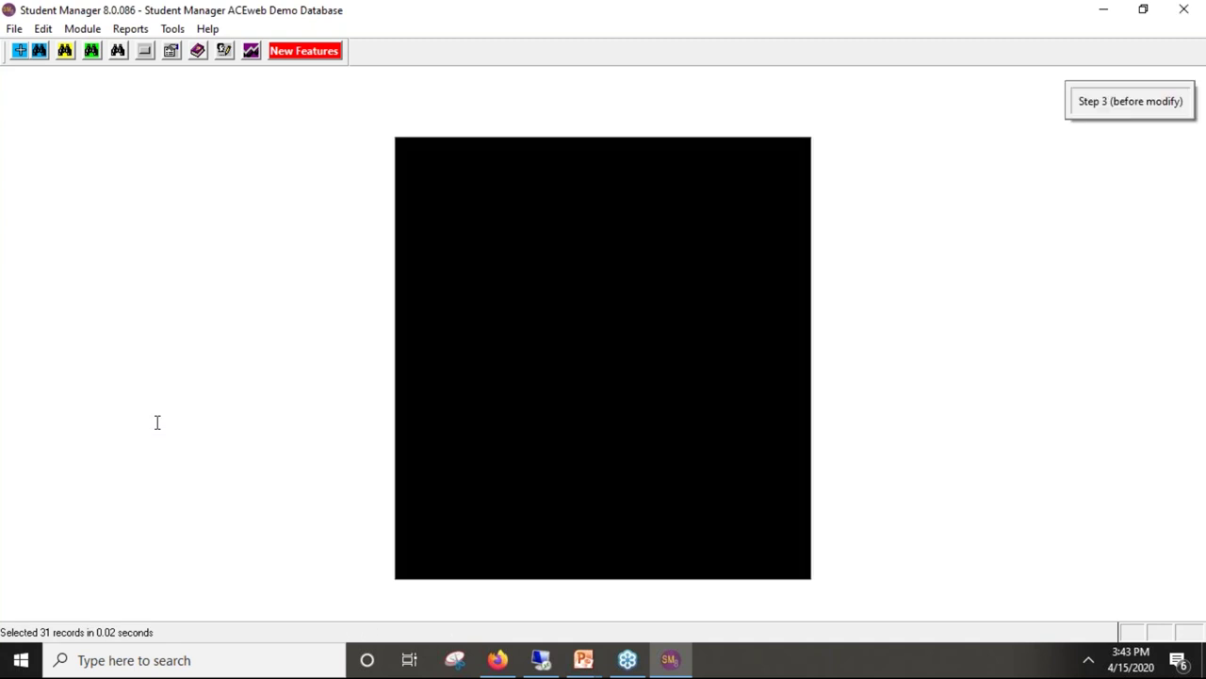
# Step: Inspect the justdoit field's expression (due - paid > 0), then print-preview the report
pyautogui.doubleClick(173, 139)
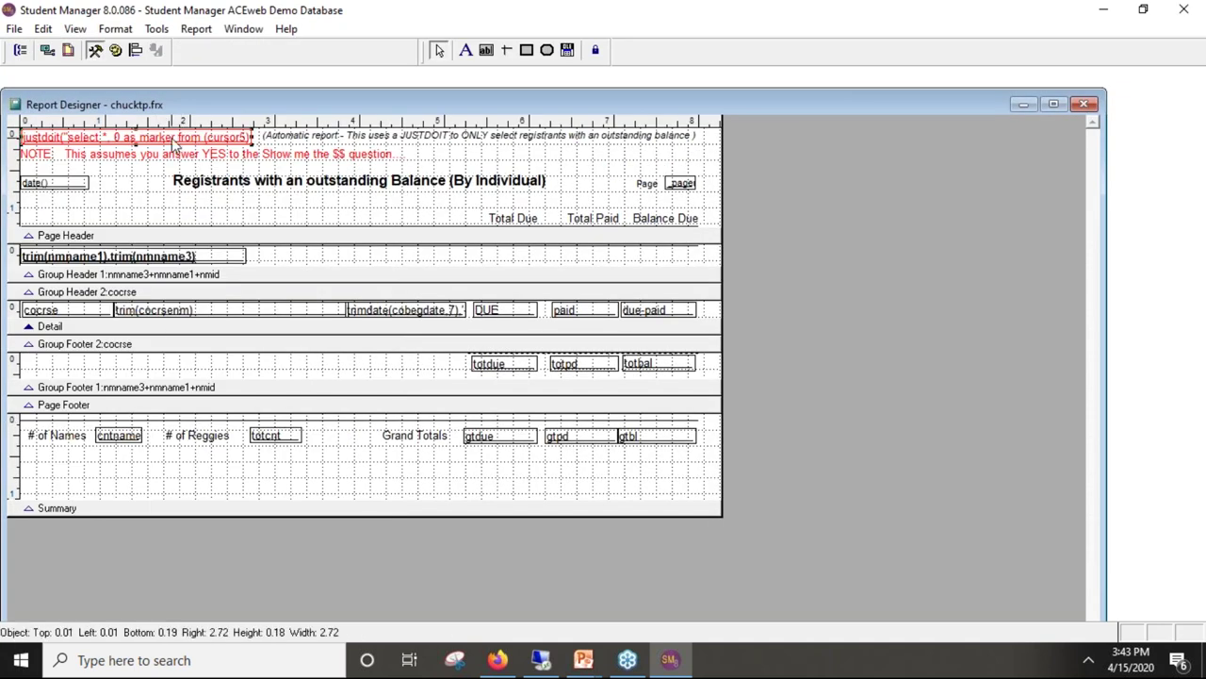
pyautogui.click(664, 251)
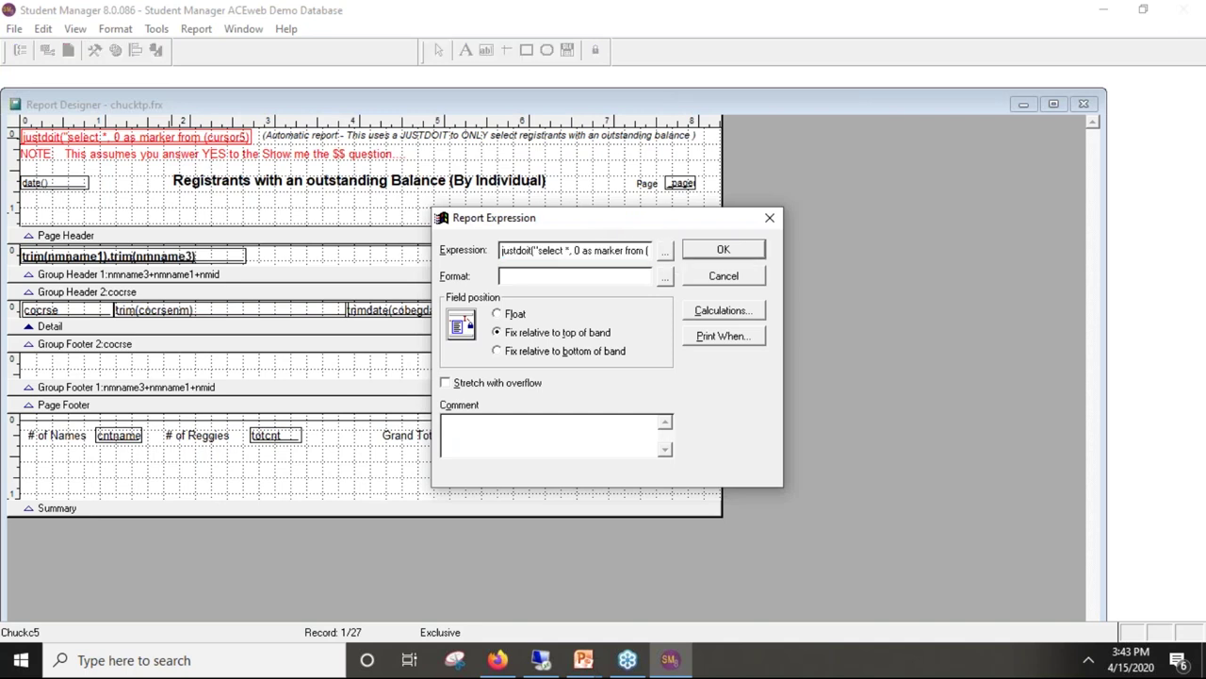
pyautogui.click(644, 249)
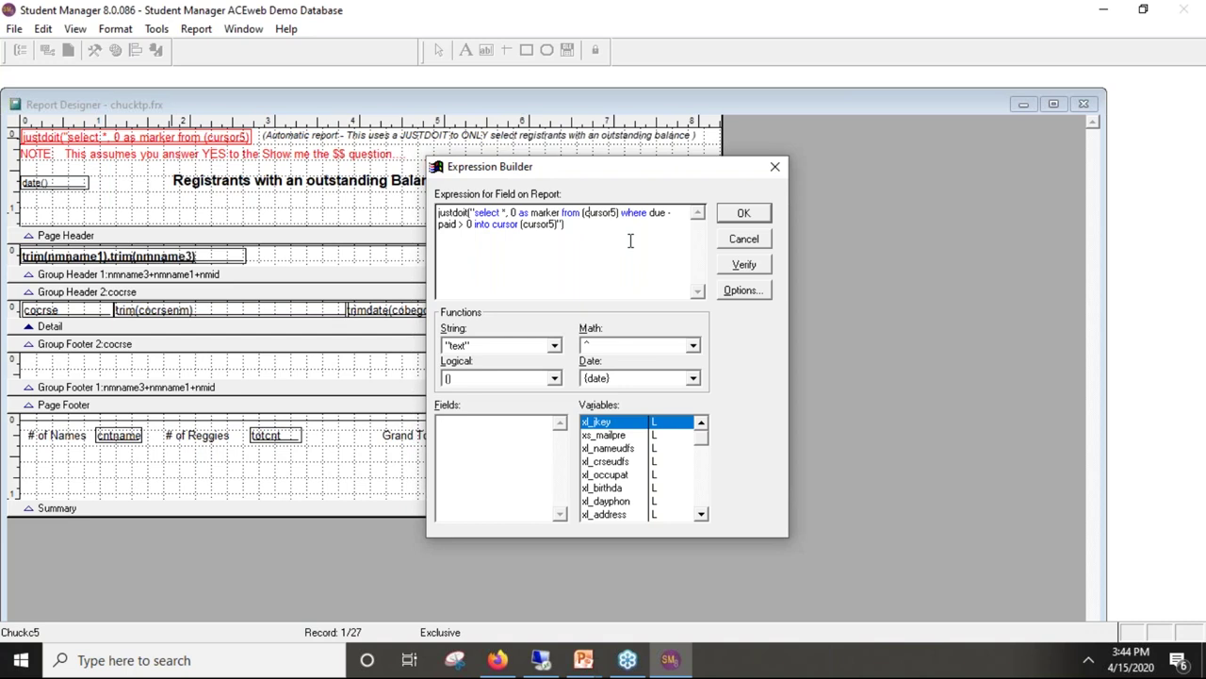
pyautogui.click(733, 241)
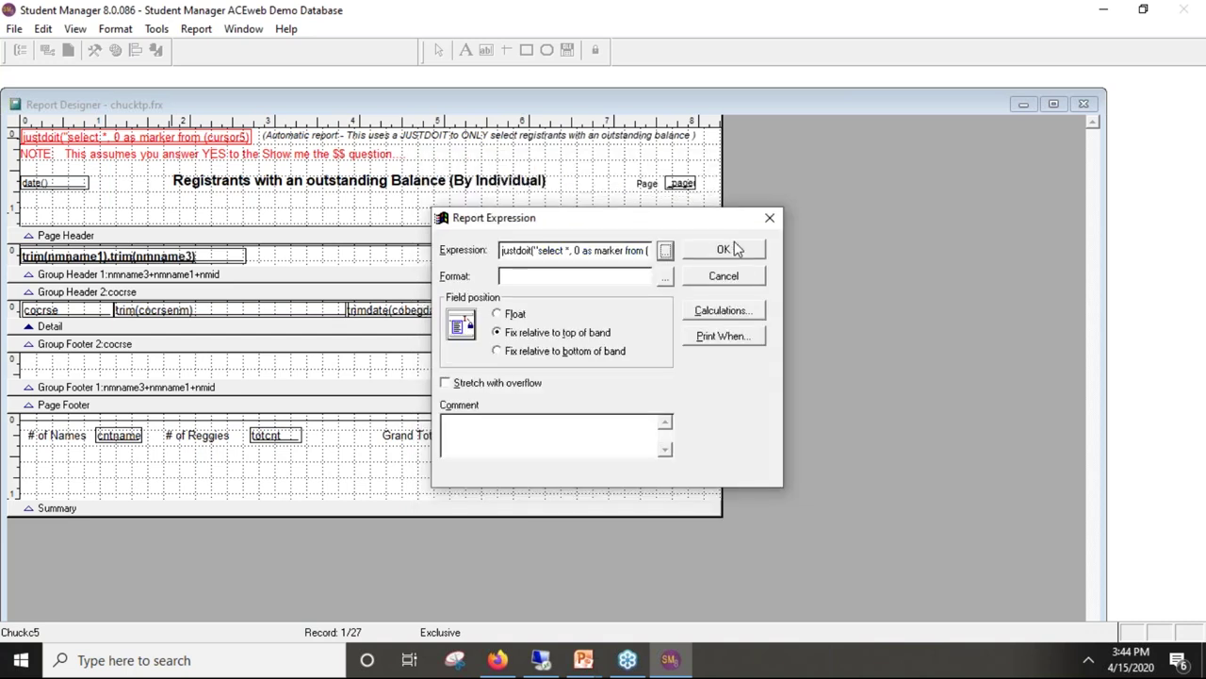
pyautogui.click(741, 250)
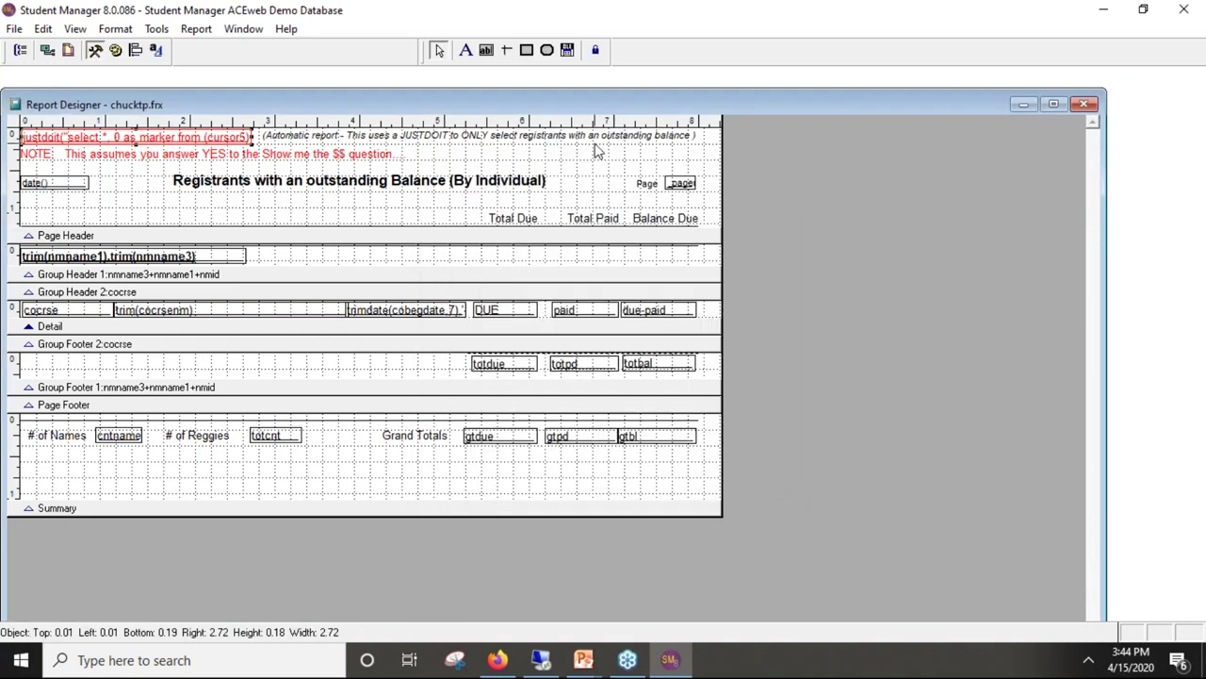
pyautogui.hotkey('ctrl', 'e')
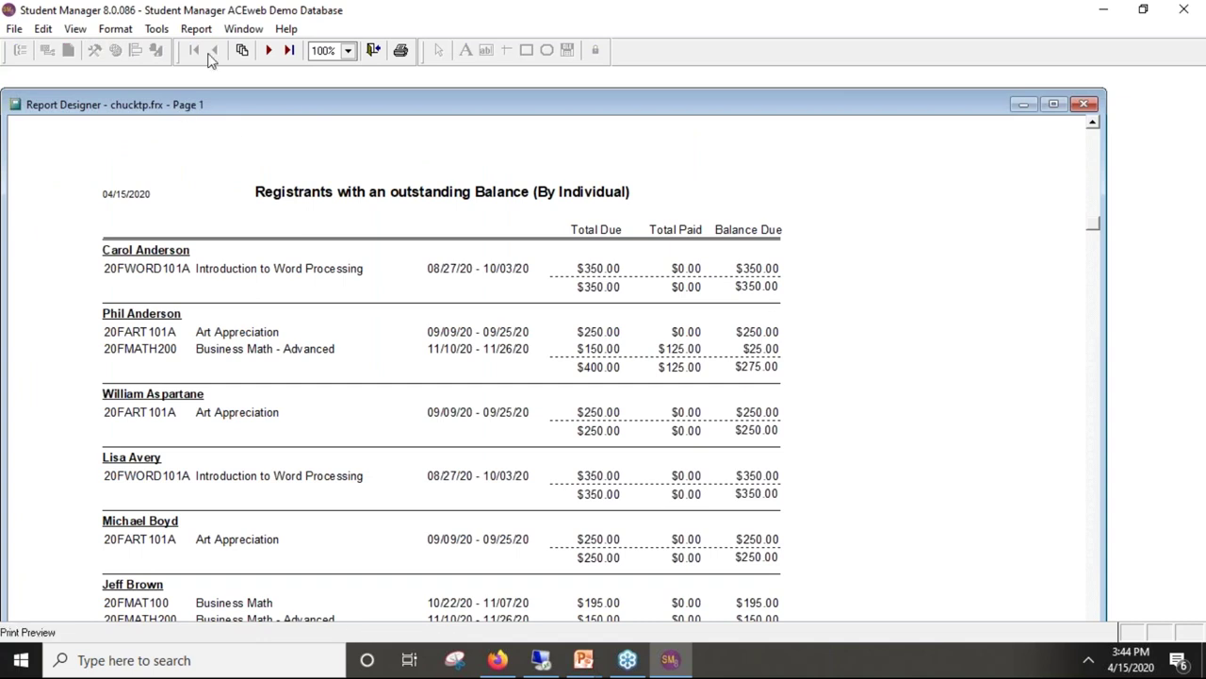
# Step: Check the totals at the bottom of the preview's last page
pyautogui.click(288, 50)
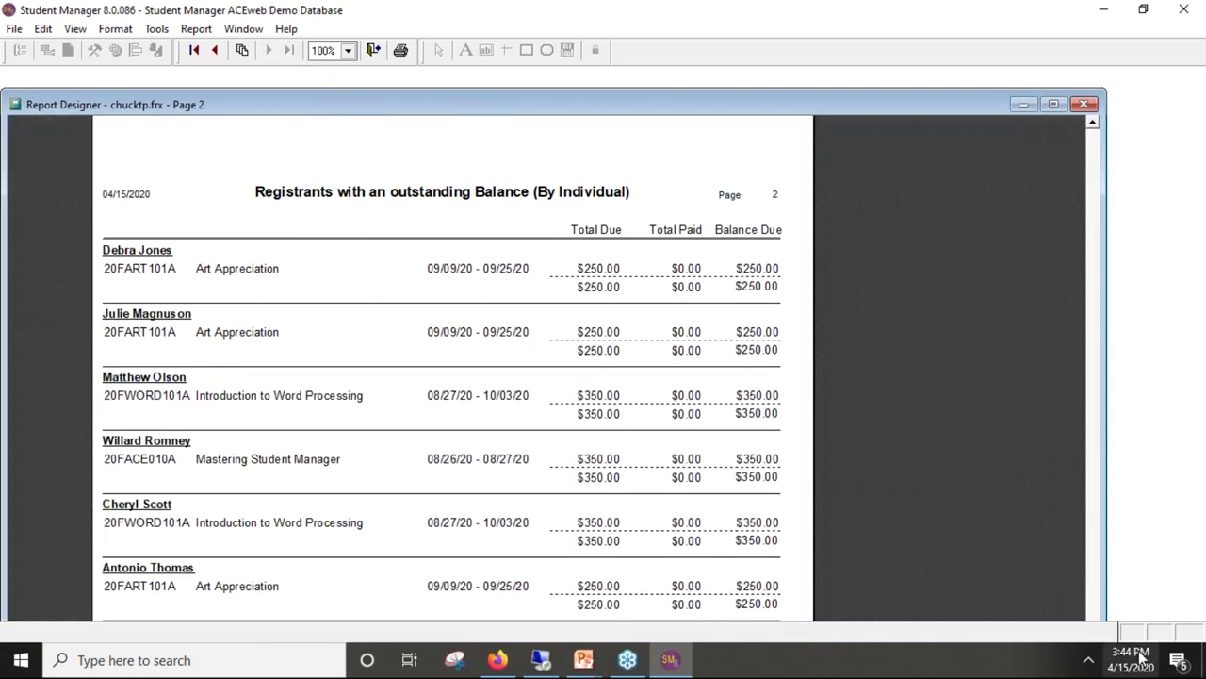
pyautogui.click(463, 346)
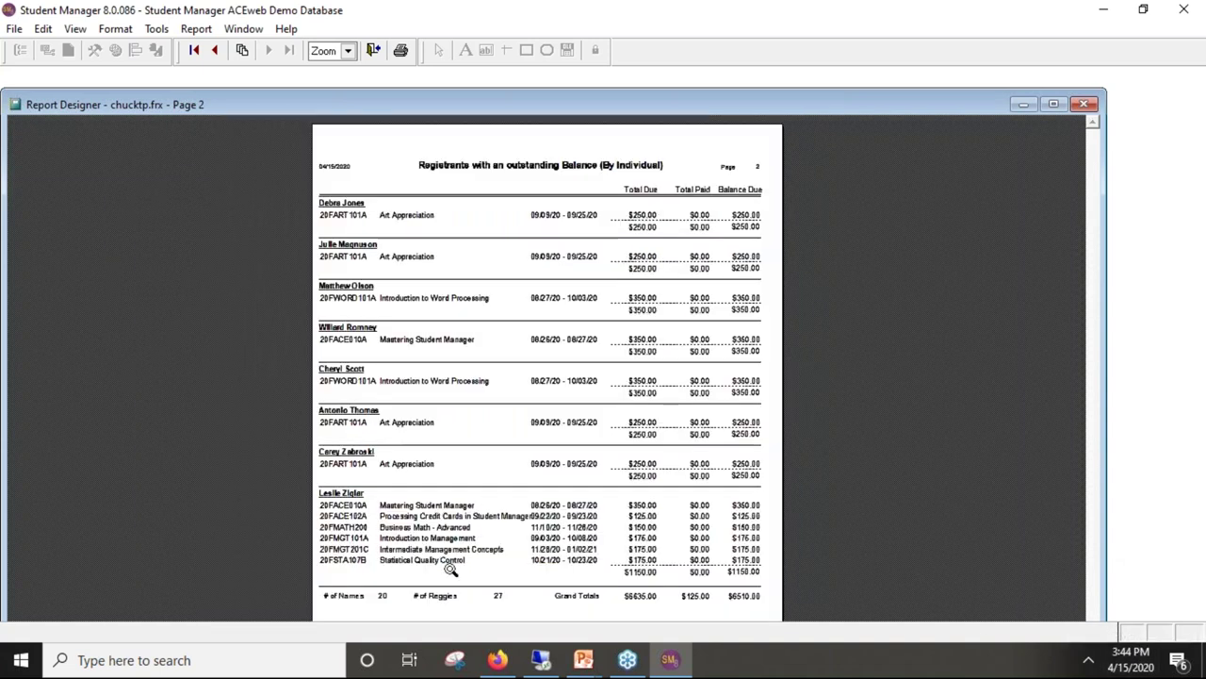
pyautogui.click(386, 608)
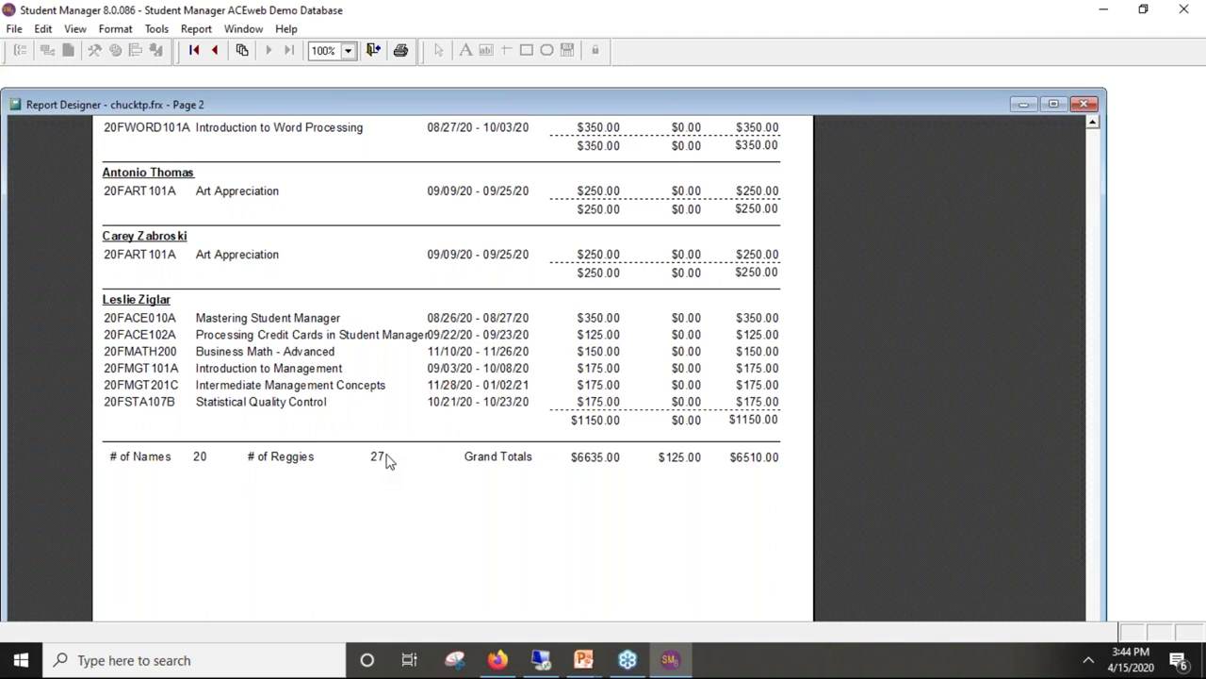
# Step: Close the report designer without saving changes, let the report run, and close its preview
pyautogui.click(374, 51)
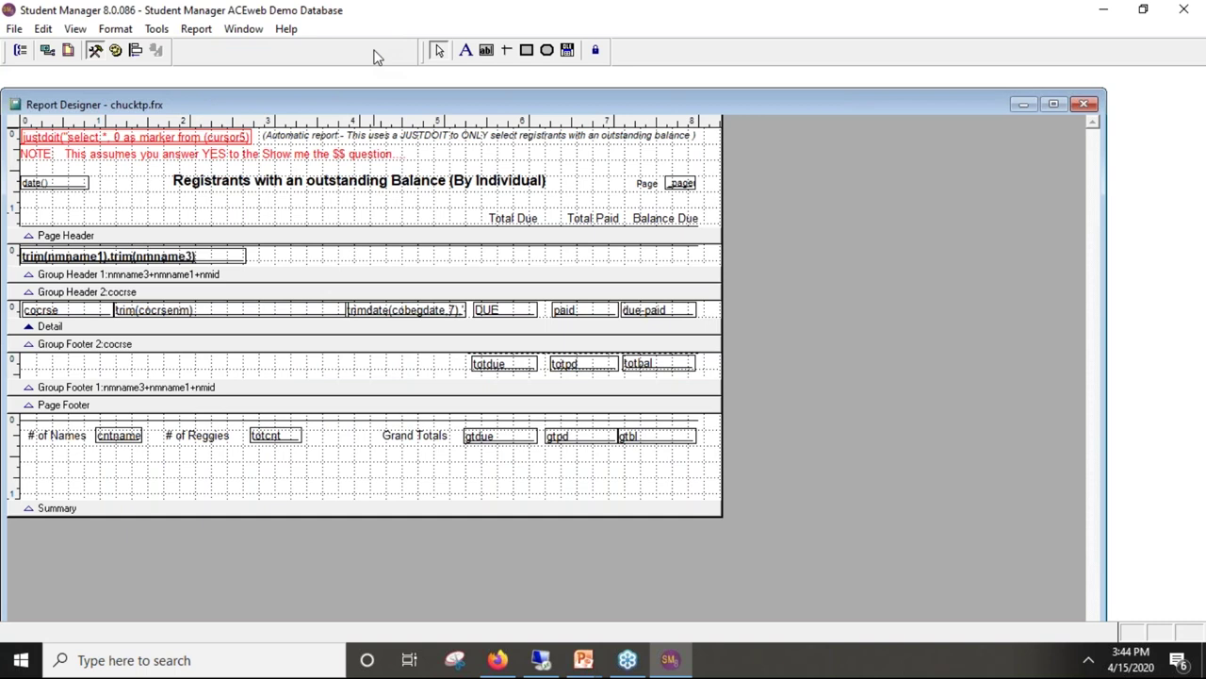
pyautogui.click(1086, 104)
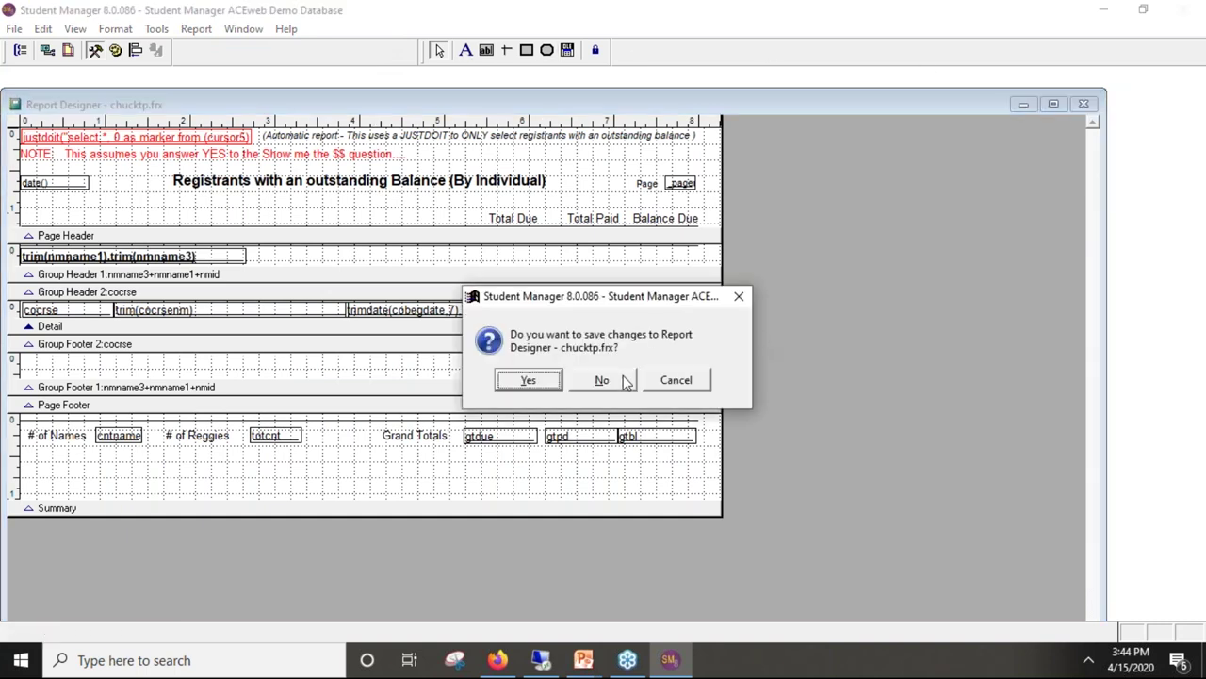
pyautogui.click(601, 379)
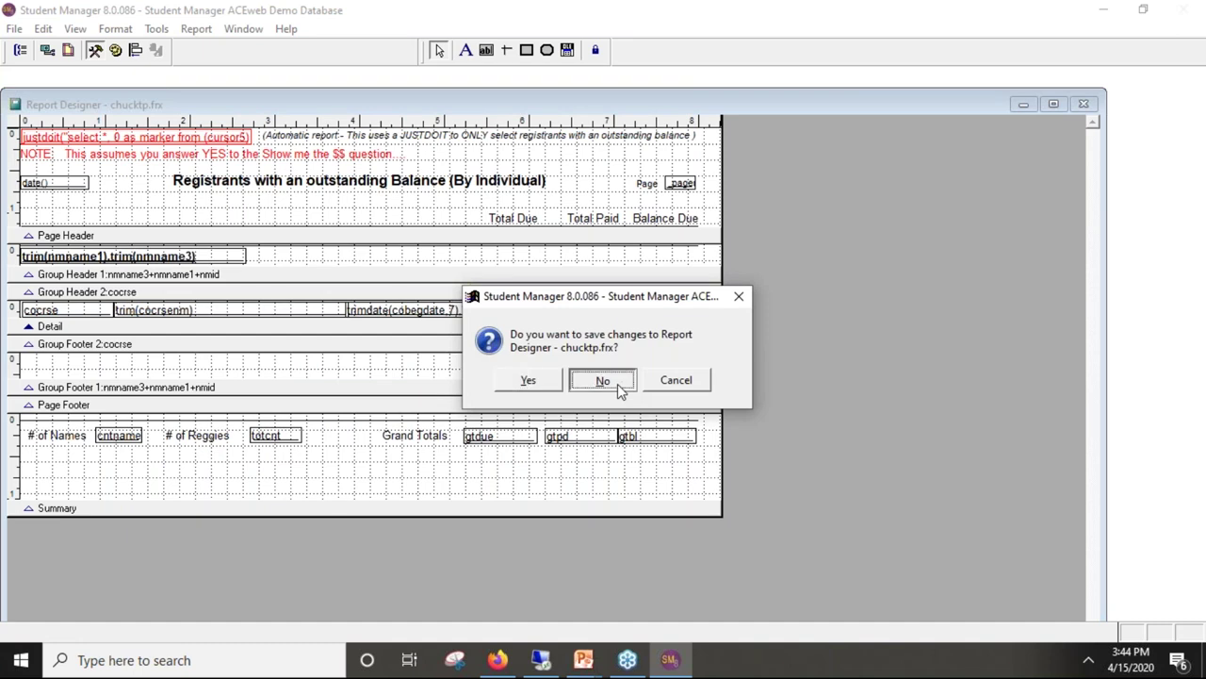
pyautogui.scroll(-1, 339, 131)
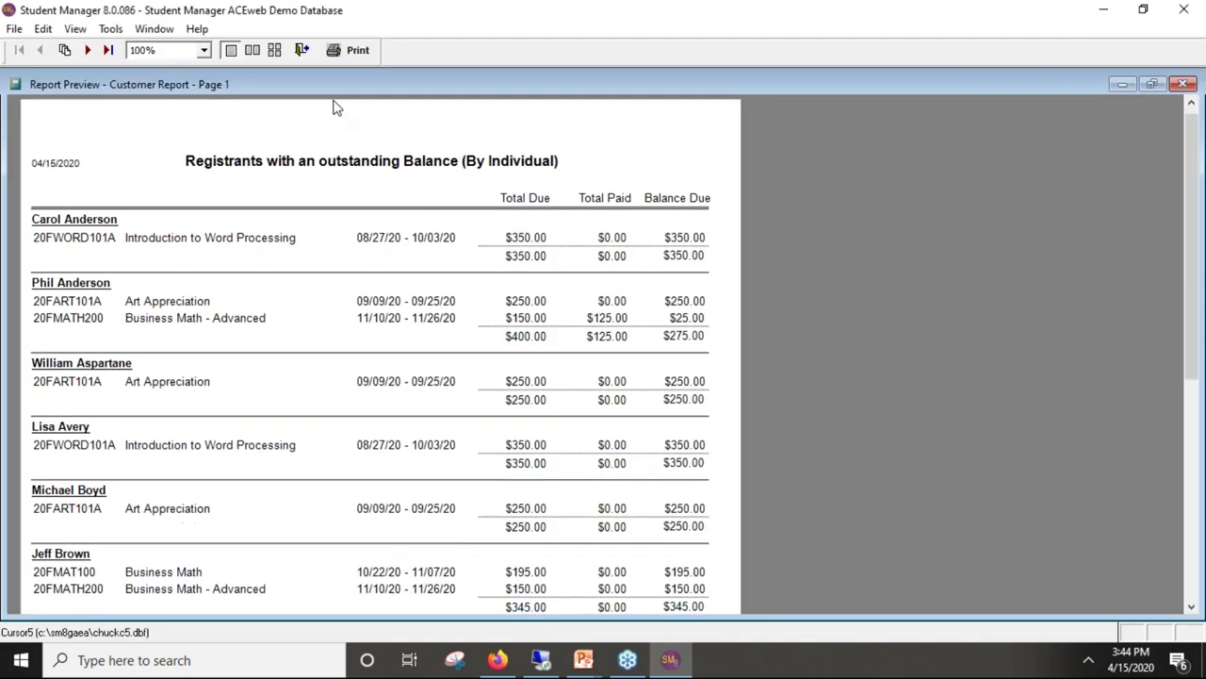
pyautogui.click(301, 50)
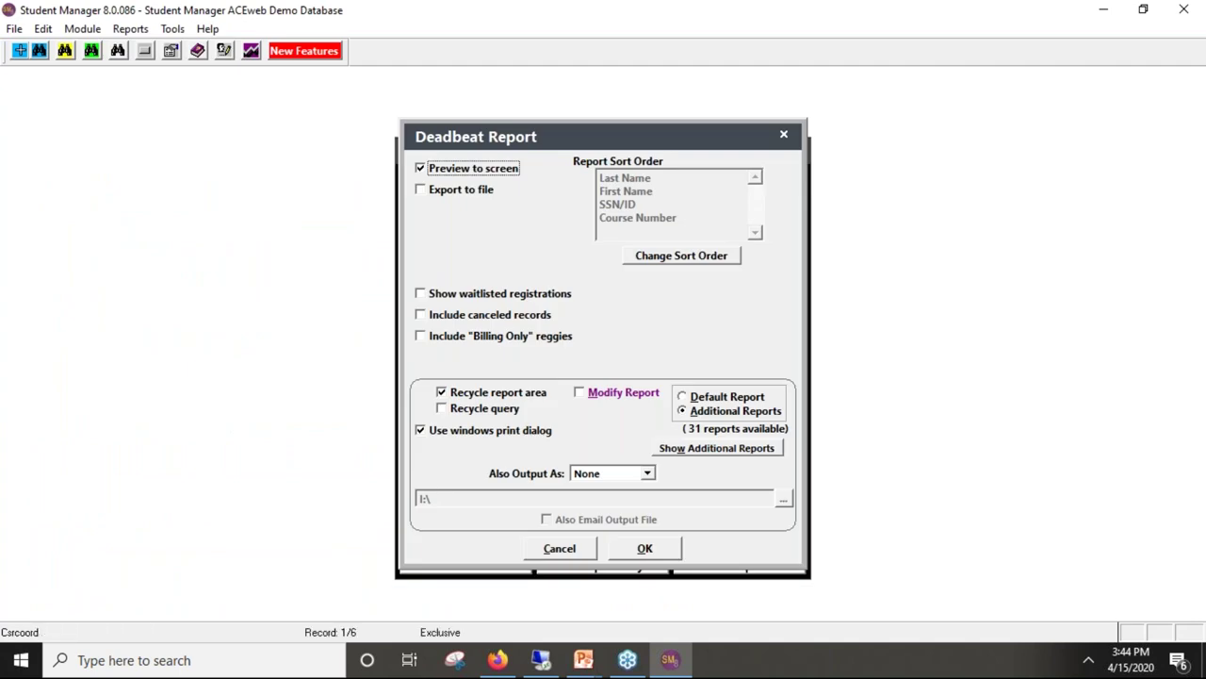
# Step: Browse the additional Deadbeat reports, enlarging the list to show all 31 entries
pyautogui.click(714, 450)
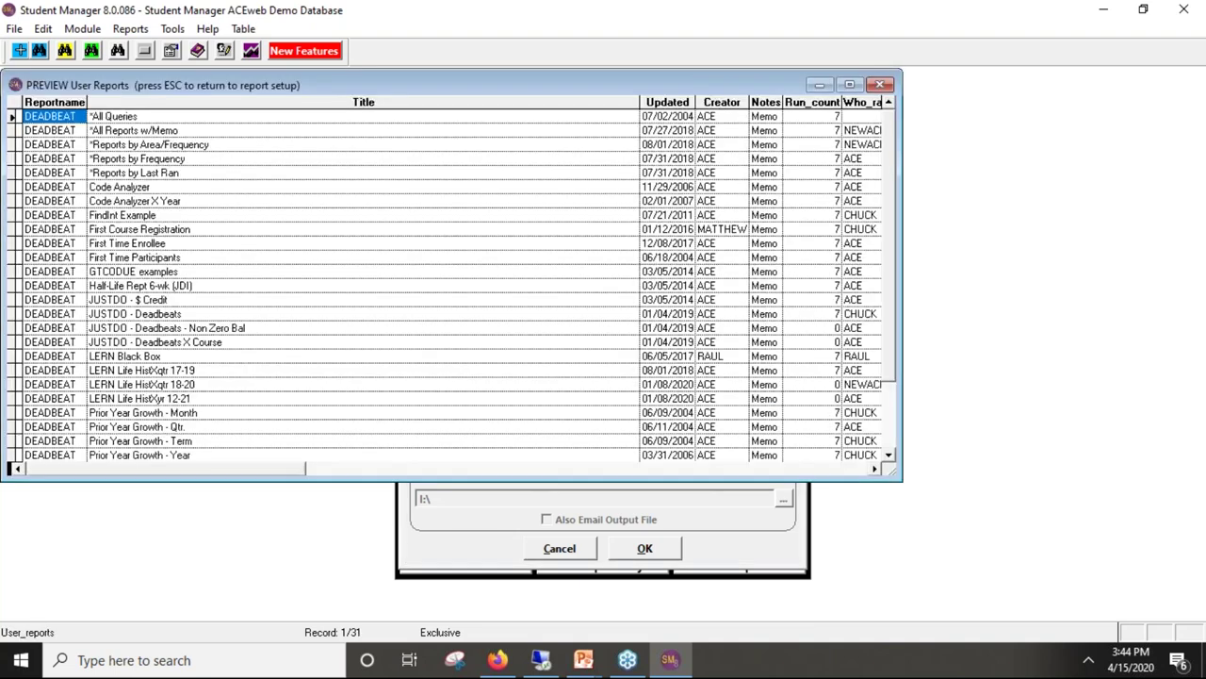
pyautogui.click(174, 146)
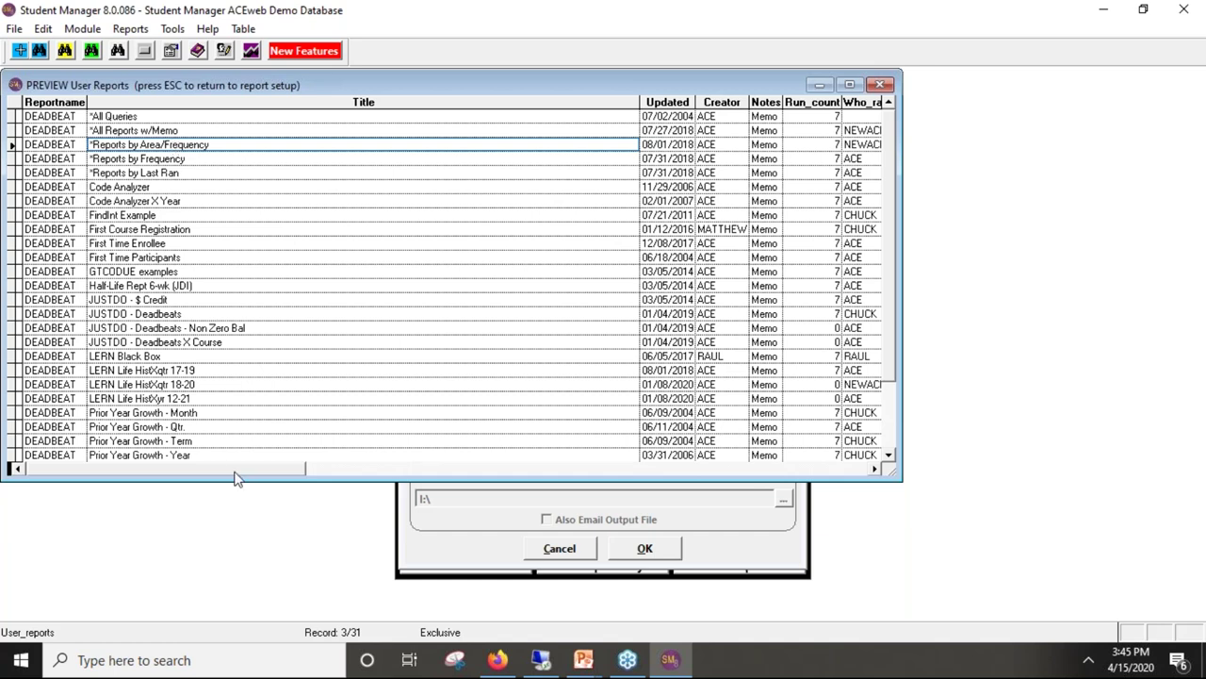
pyautogui.moveTo(238, 478); pyautogui.dragTo(253, 590)
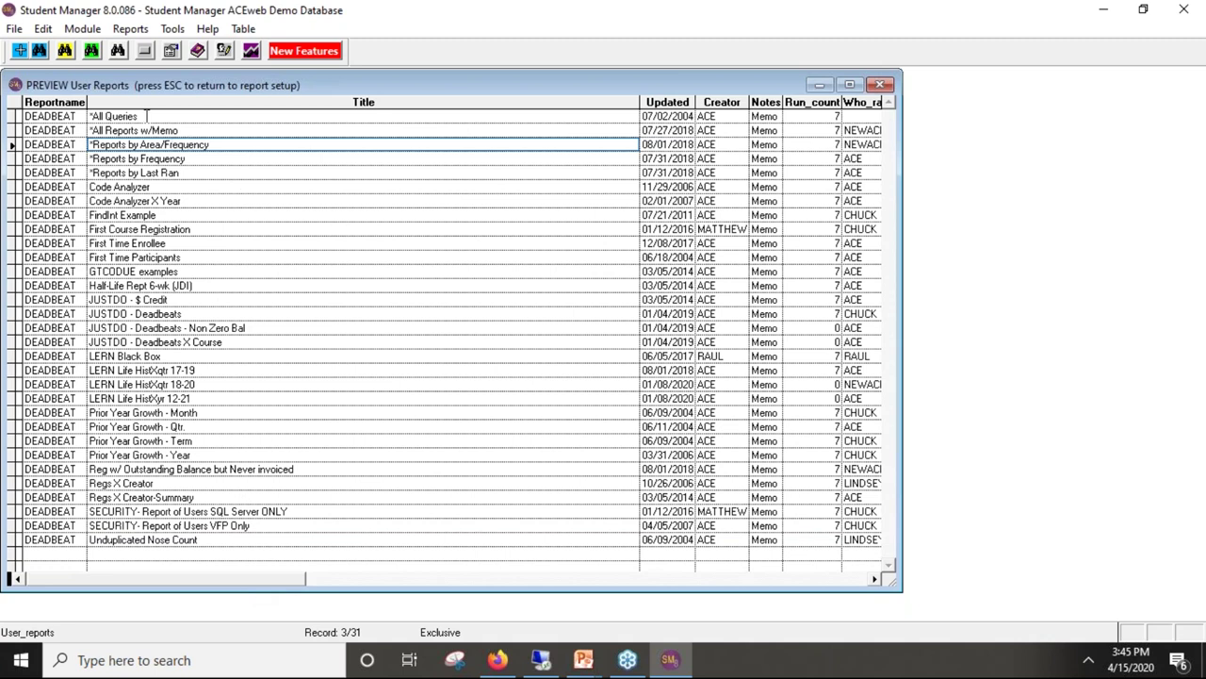
pyautogui.click(195, 130)
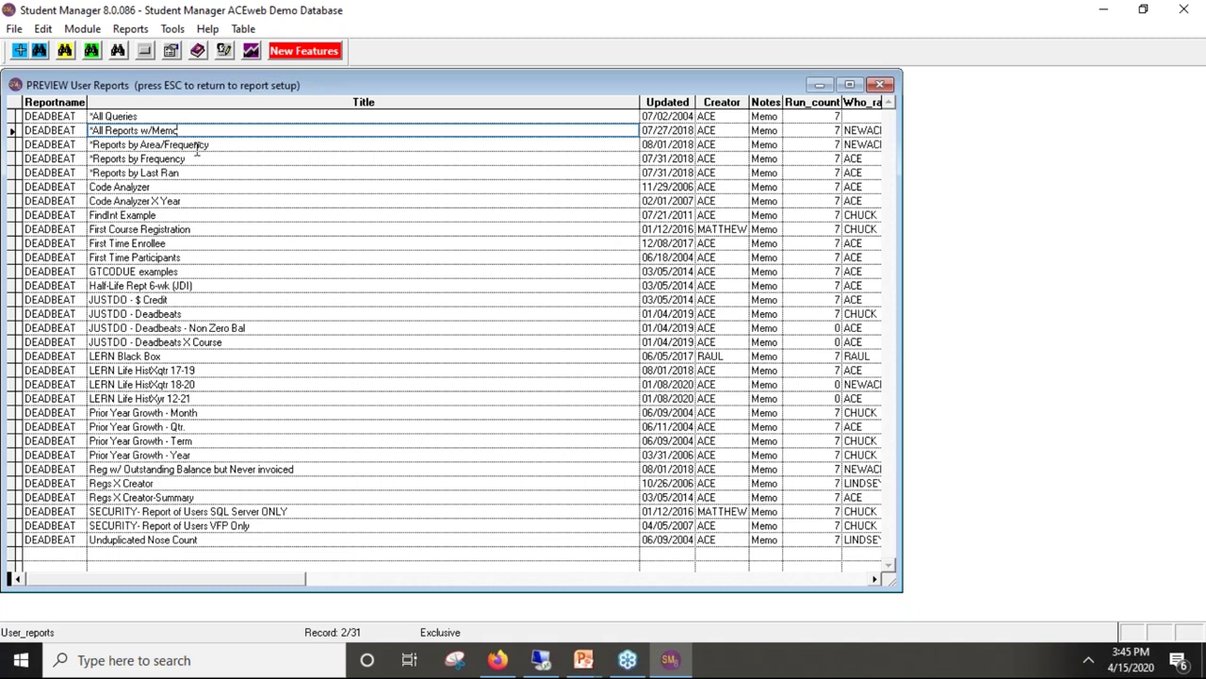
pyautogui.click(197, 413)
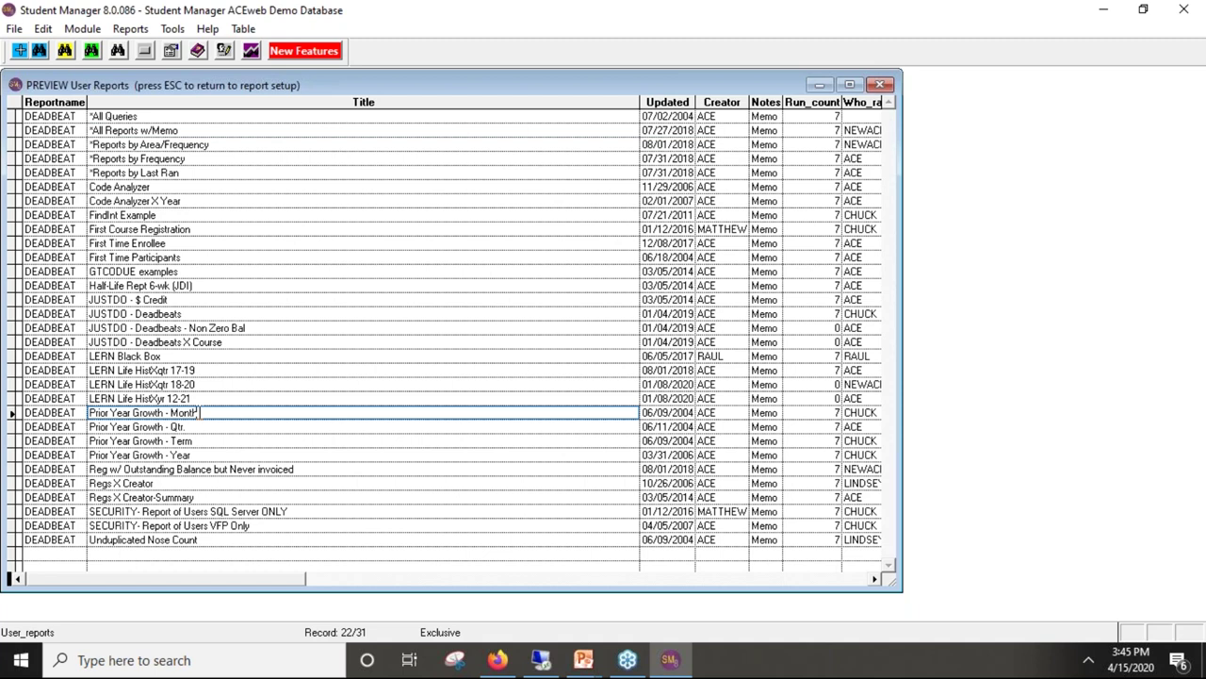
pyautogui.click(207, 372)
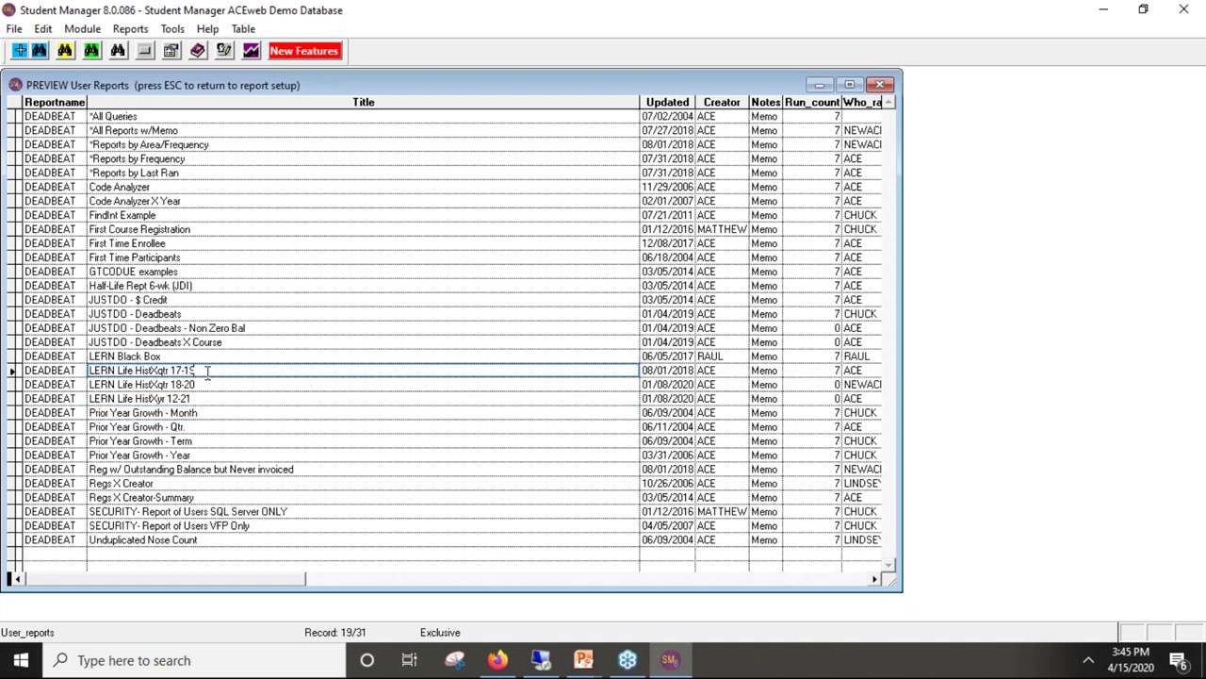
pyautogui.click(201, 499)
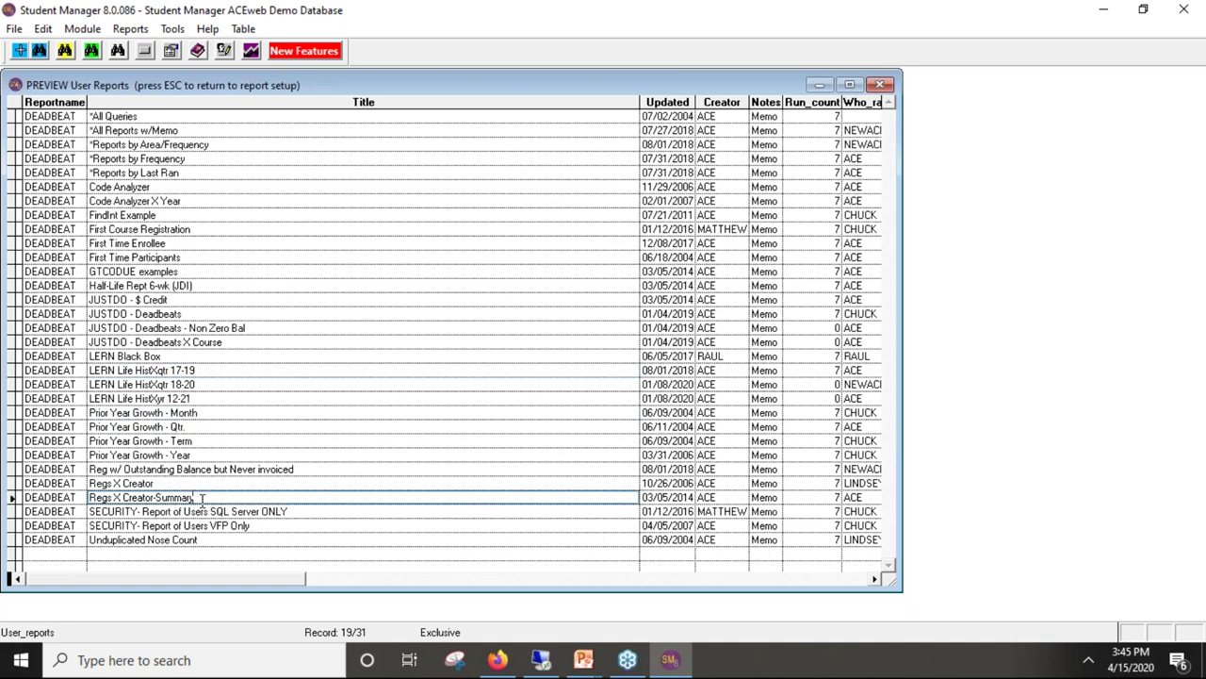
pyautogui.click(196, 539)
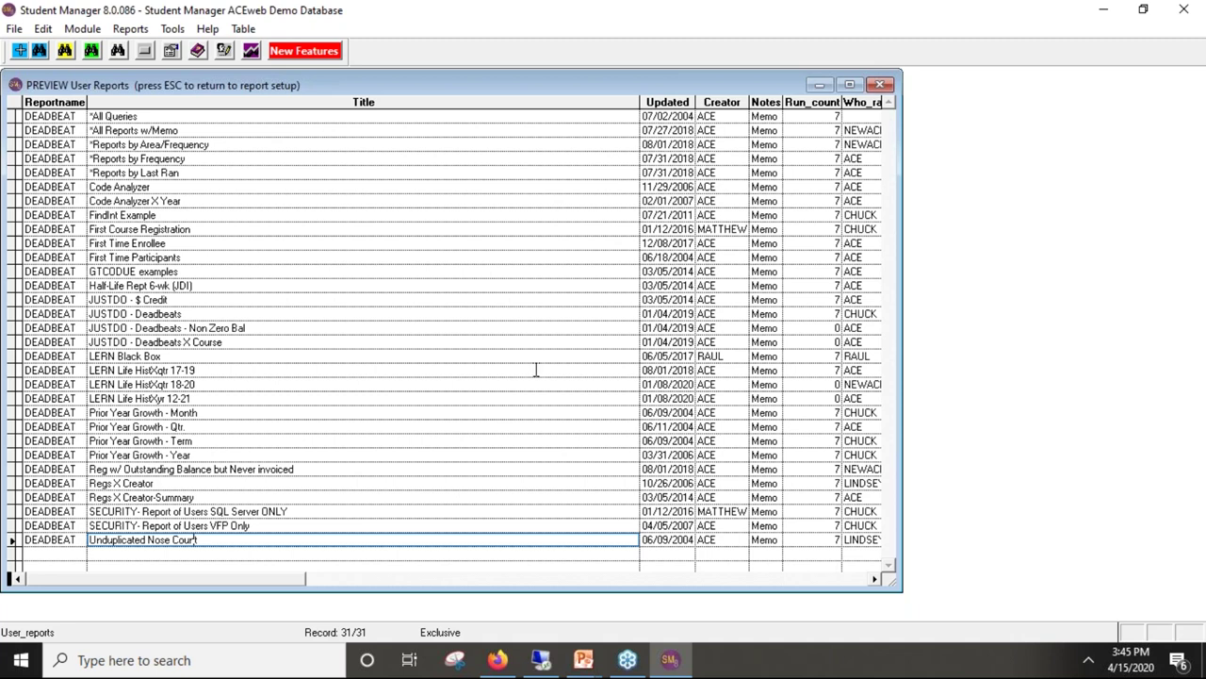
# Step: Switch back to the Default Report and proceed to the Query List Manager
pyautogui.click(880, 85)
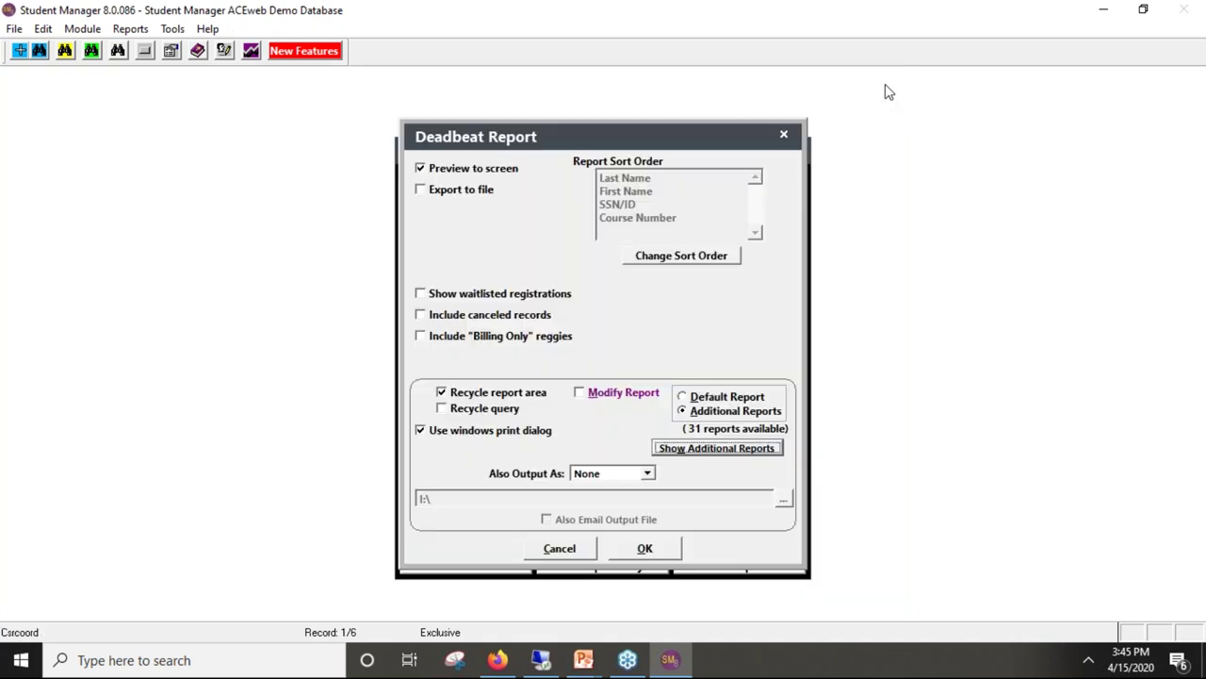
pyautogui.click(691, 398)
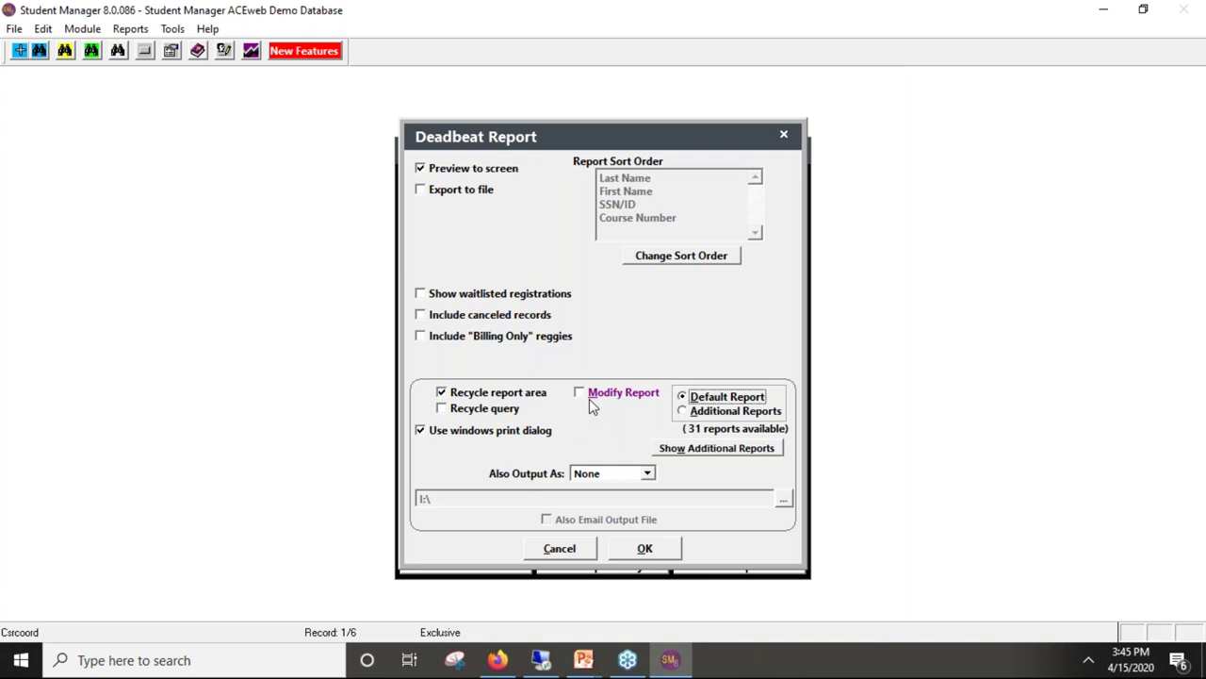
pyautogui.click(662, 552)
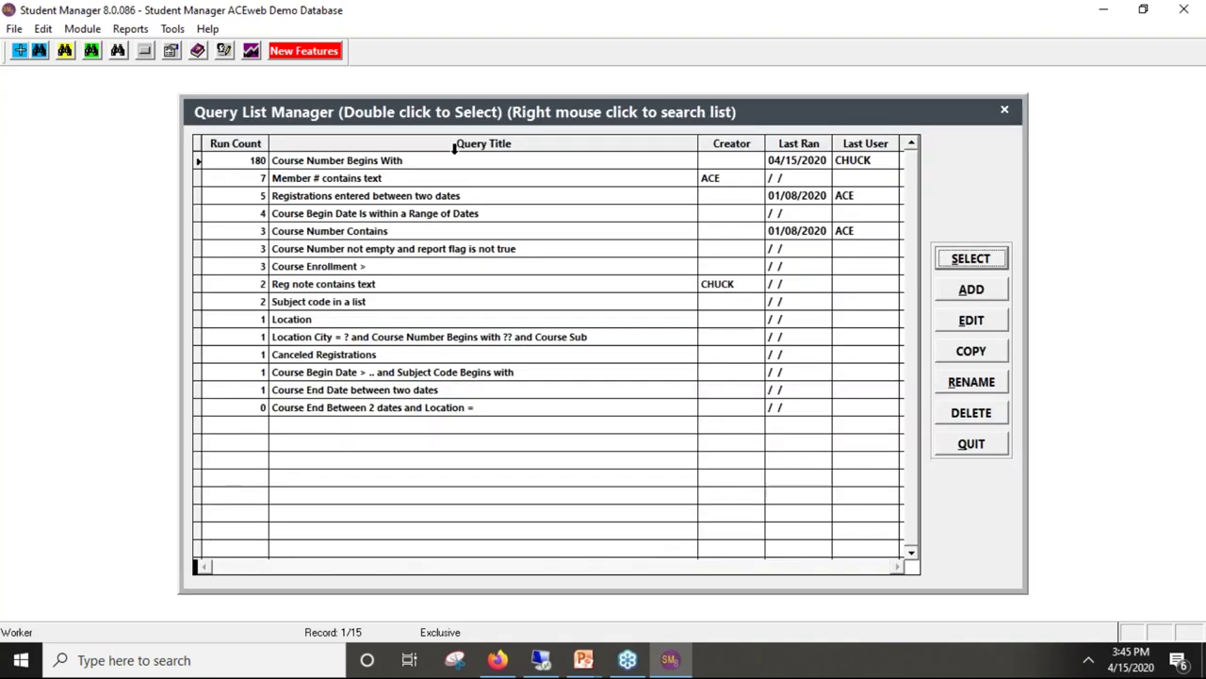
# Step: Run the Registrations entered between two dates query for 01/01/2020 to 03/01/2020, viewing the full page
pyautogui.click(463, 197)
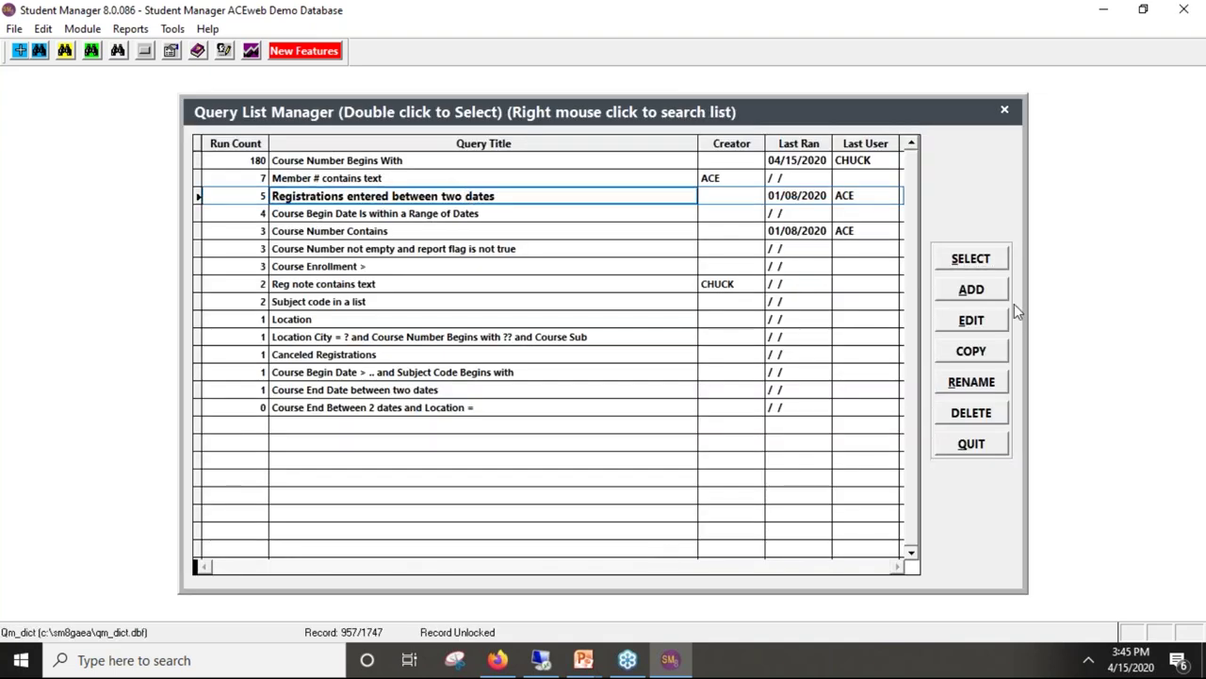
pyautogui.click(977, 264)
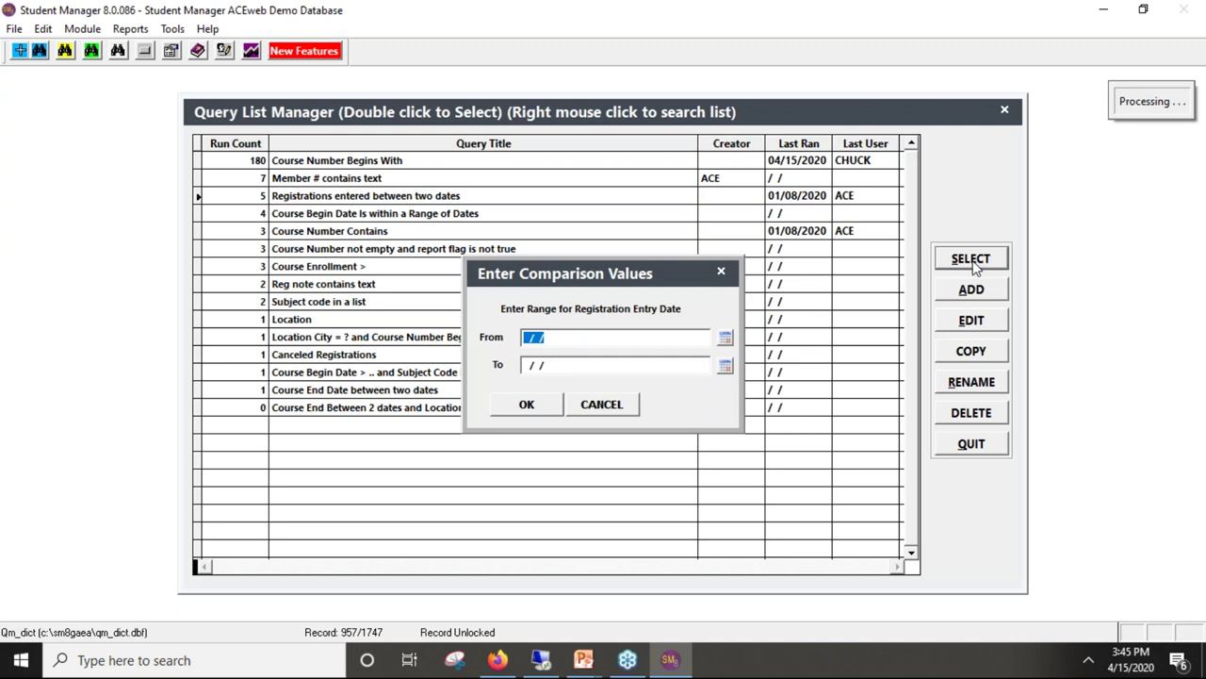
pyautogui.write('0101202003012020')
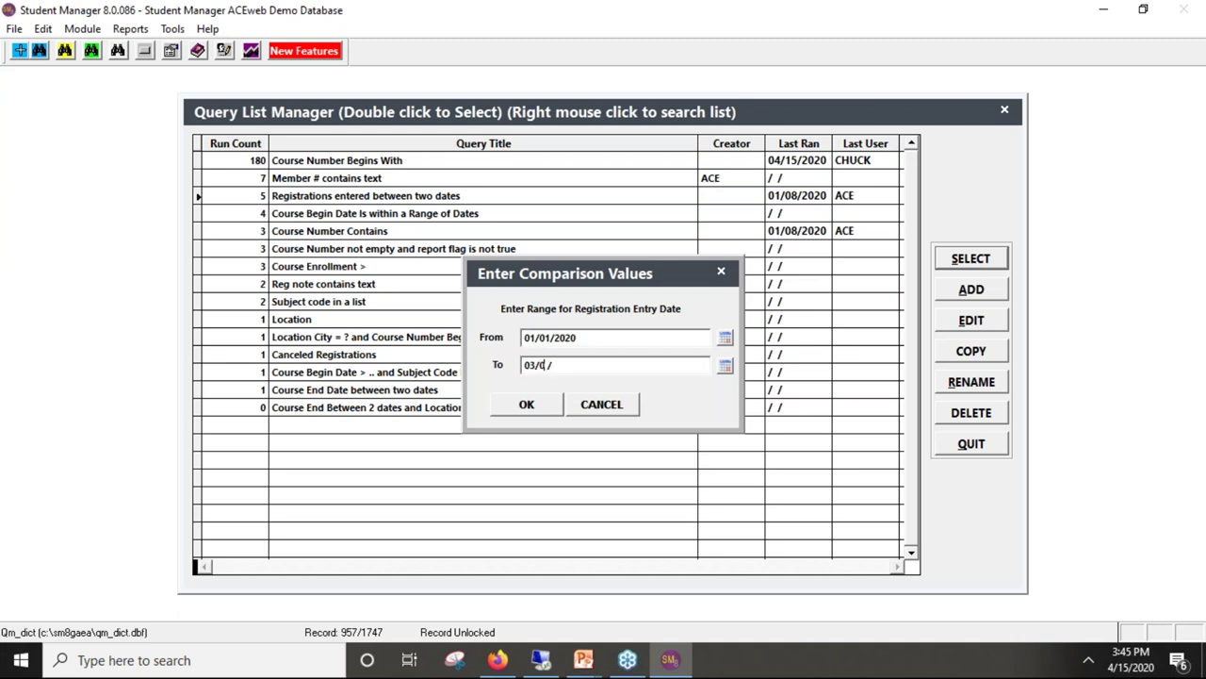
pyautogui.click(526, 403)
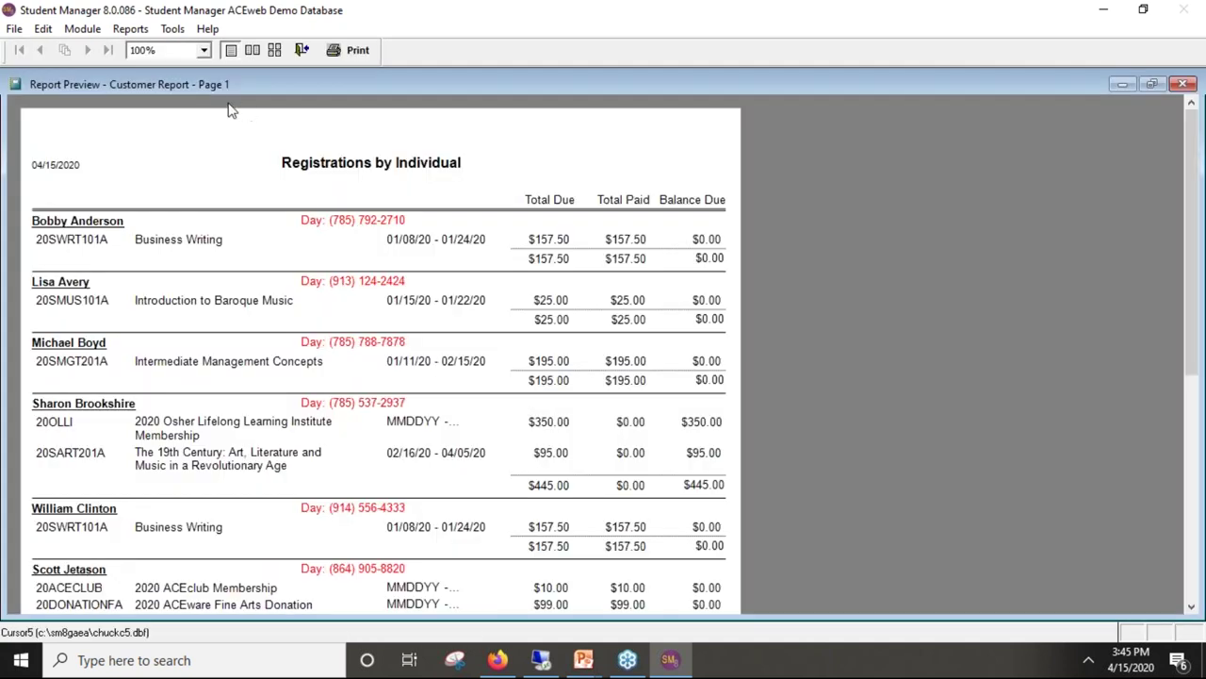
pyautogui.click(421, 365)
# Step: Zoom in to read the registrations report totals, close the preview, and bring up PowerPoint
pyautogui.click(125, 535)
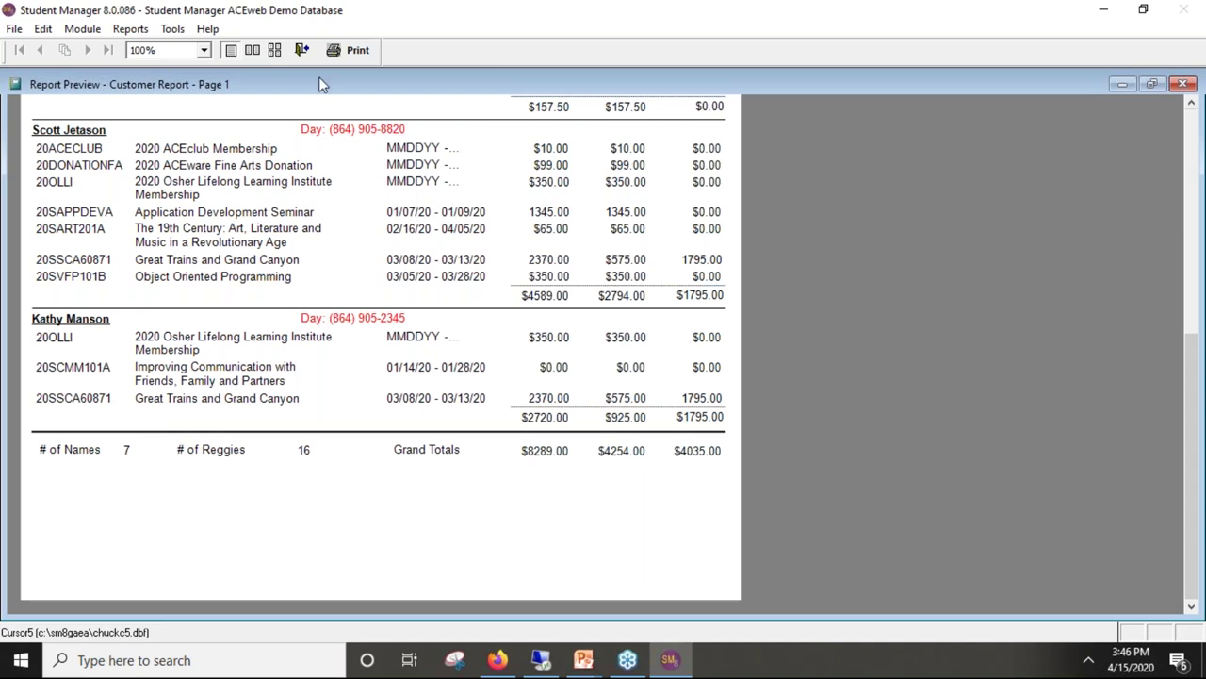
pyautogui.click(302, 50)
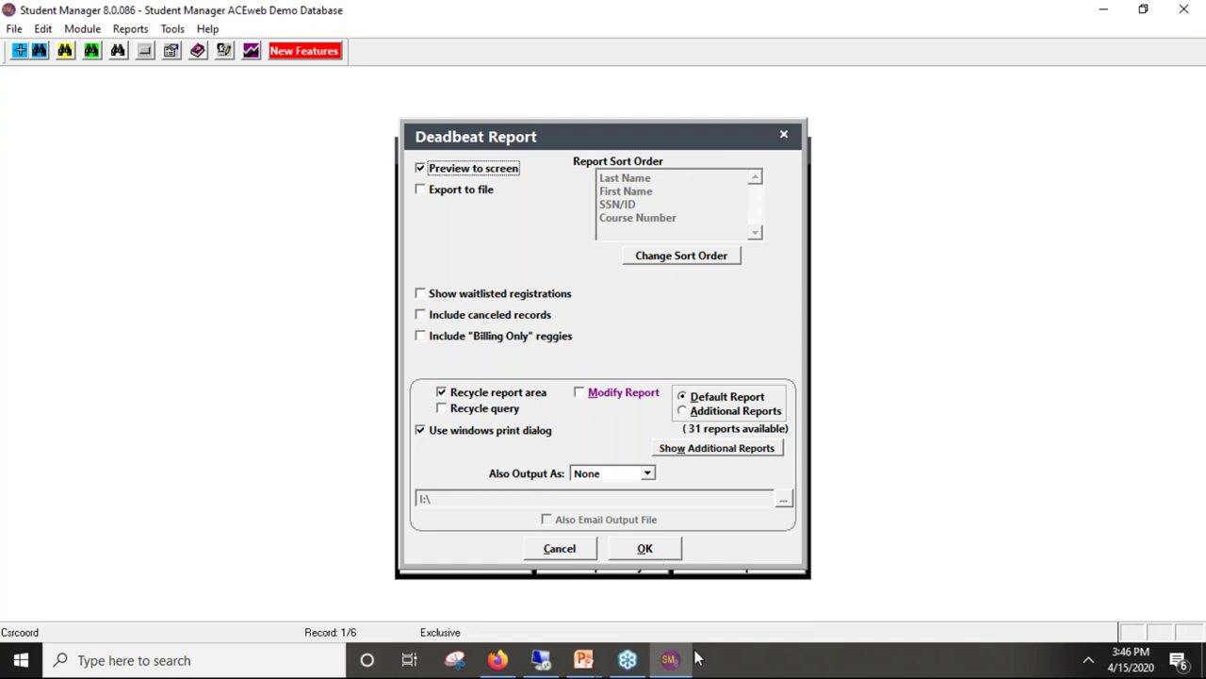
pyautogui.click(583, 660)
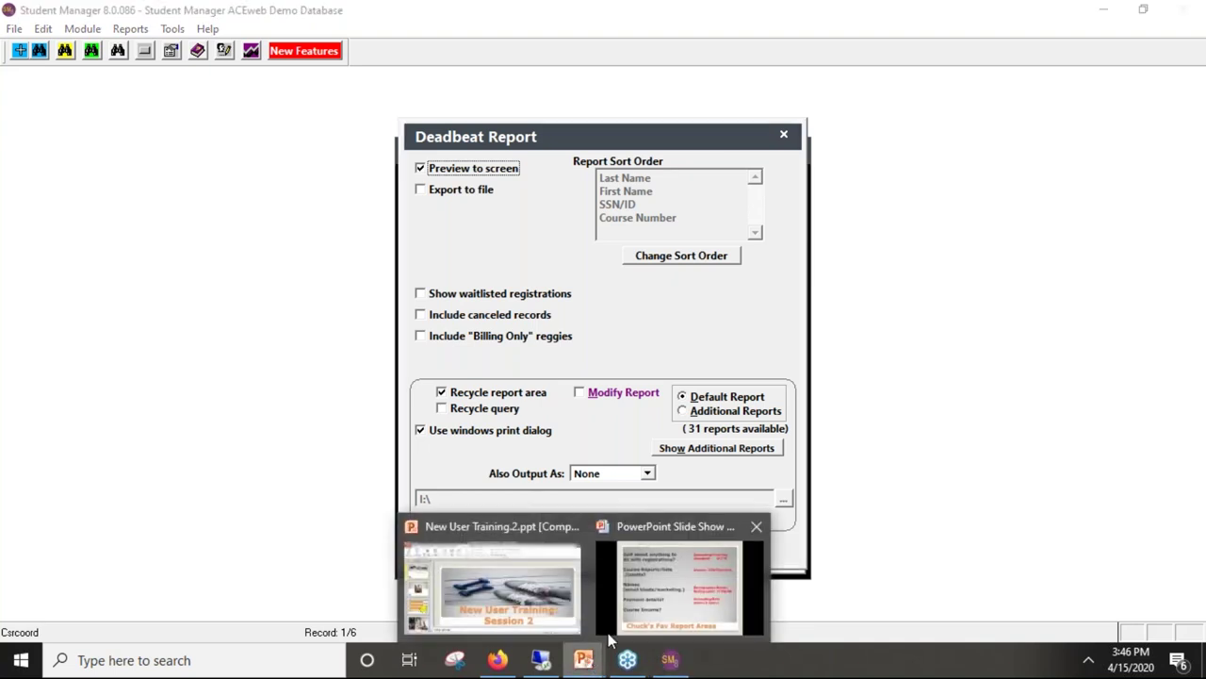
# Step: Resume the slide show and advance to the F2 Key area questions slide
pyautogui.click(676, 612)
pyautogui.press('Right')
pyautogui.press('Right')
pyautogui.press('Right')
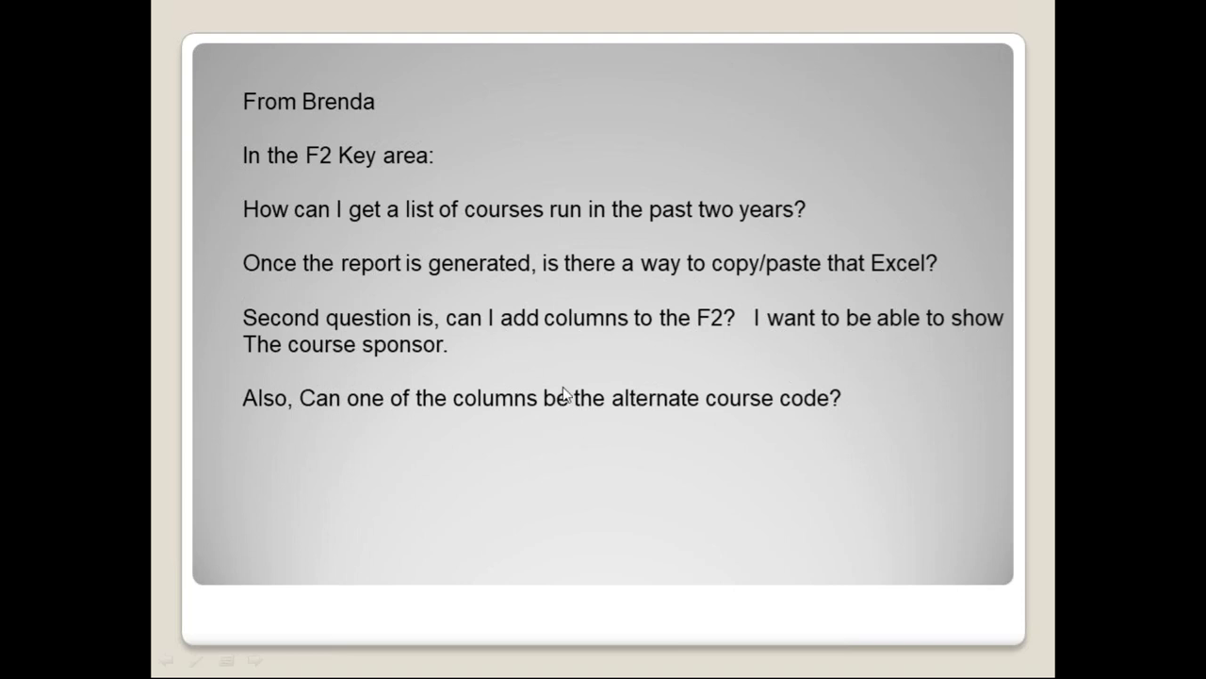
# Step: Back in Student Manager, cancel the Deadbeat setup and choose Excel output and all courses in the Quick List
pyautogui.hotkey('alt', 'Tab')
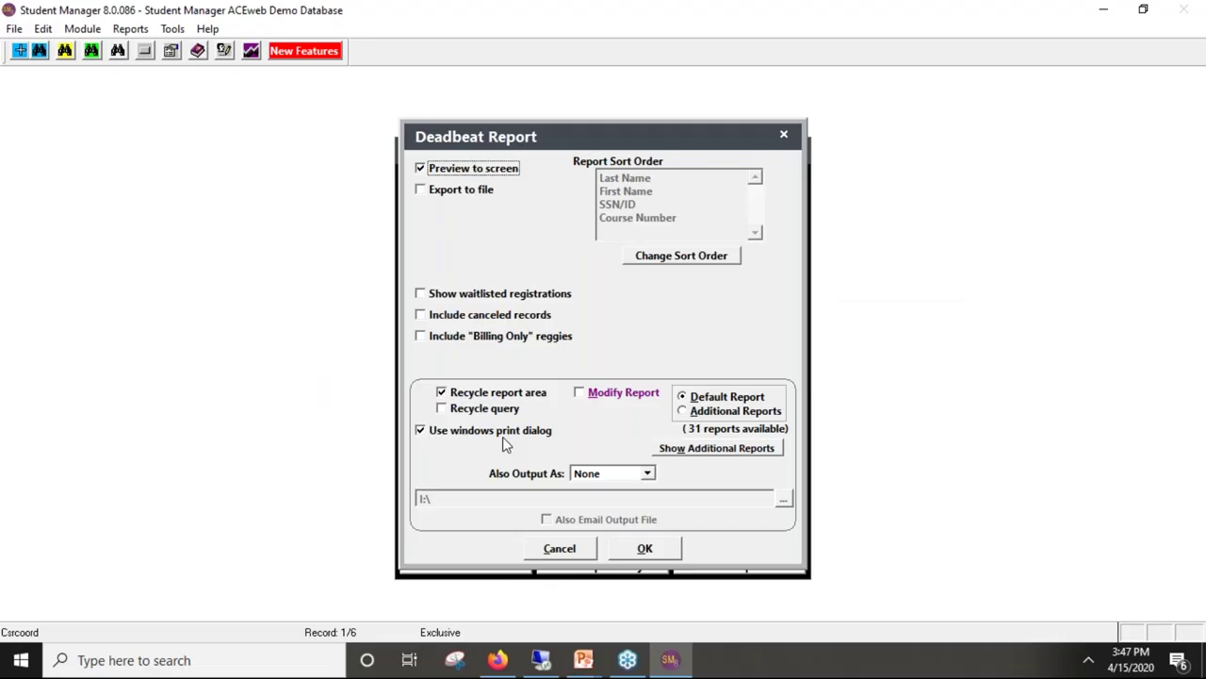
pyautogui.click(563, 550)
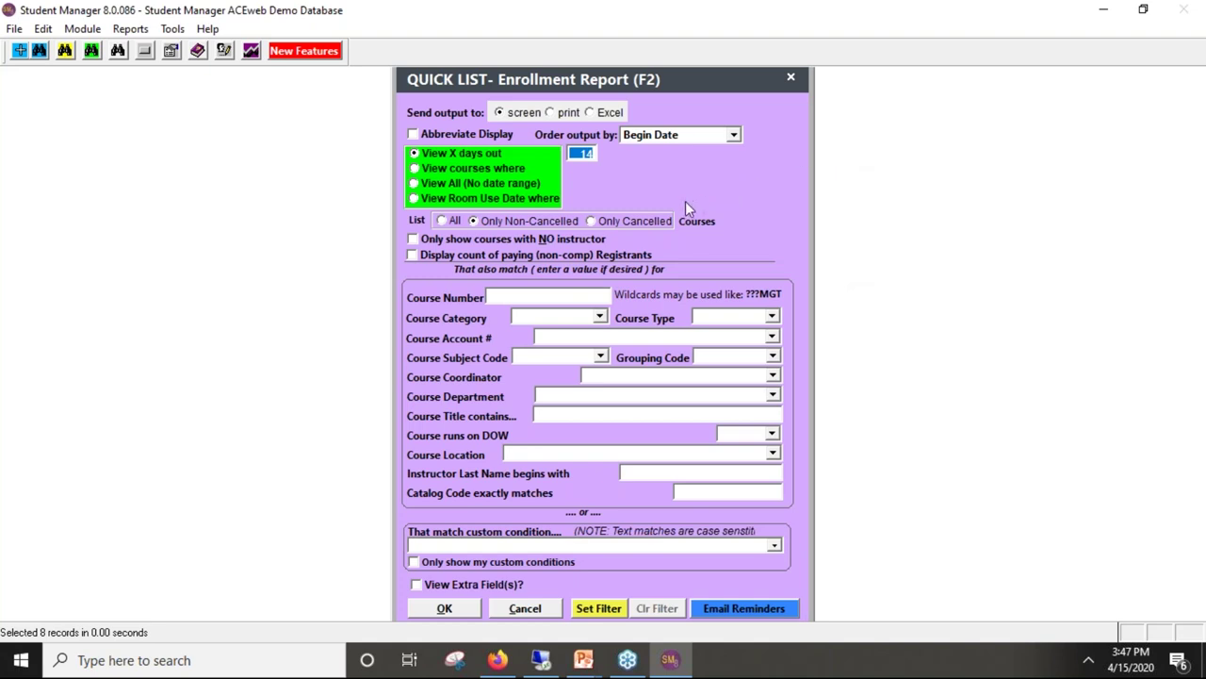
pyautogui.click(590, 112)
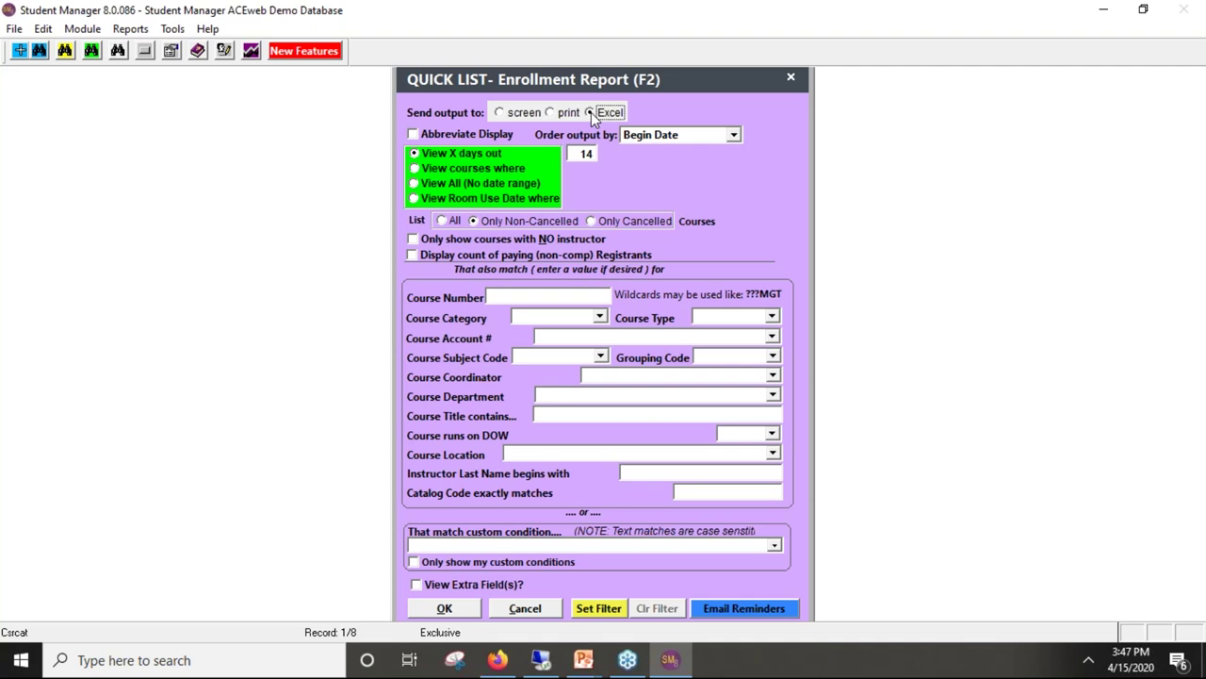
pyautogui.click(414, 183)
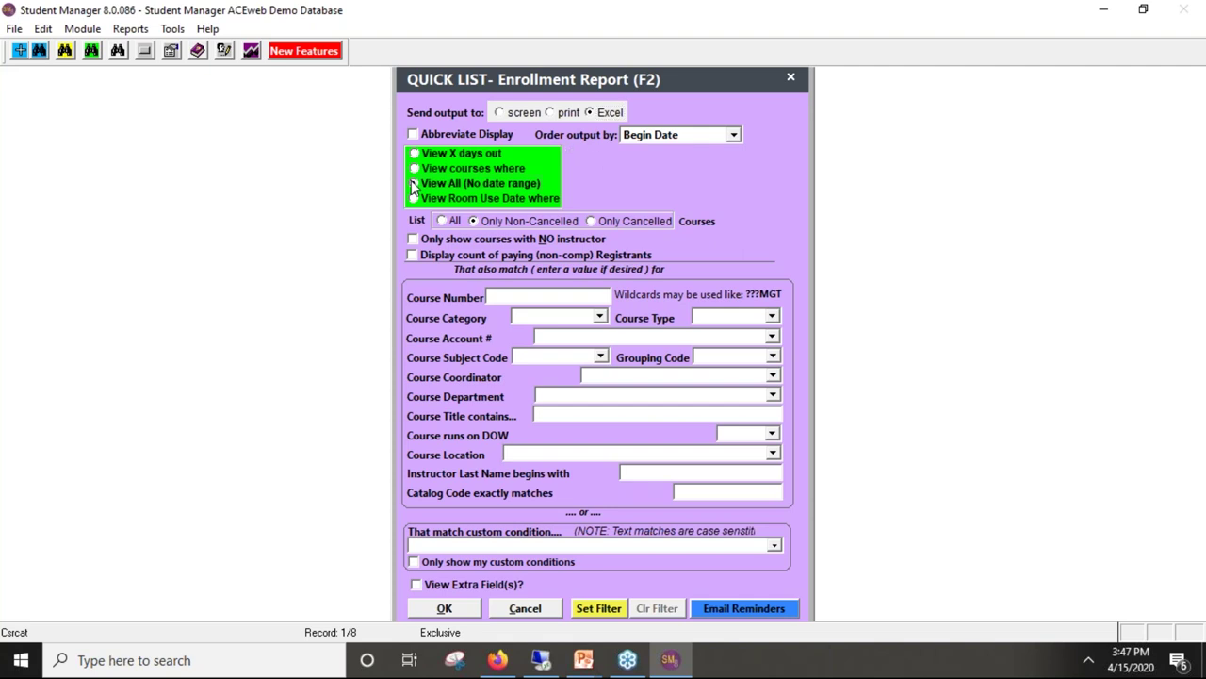
# Step: Limit the quick list to courses beginning 01/01/2020 through 02/29/2020
pyautogui.click(415, 169)
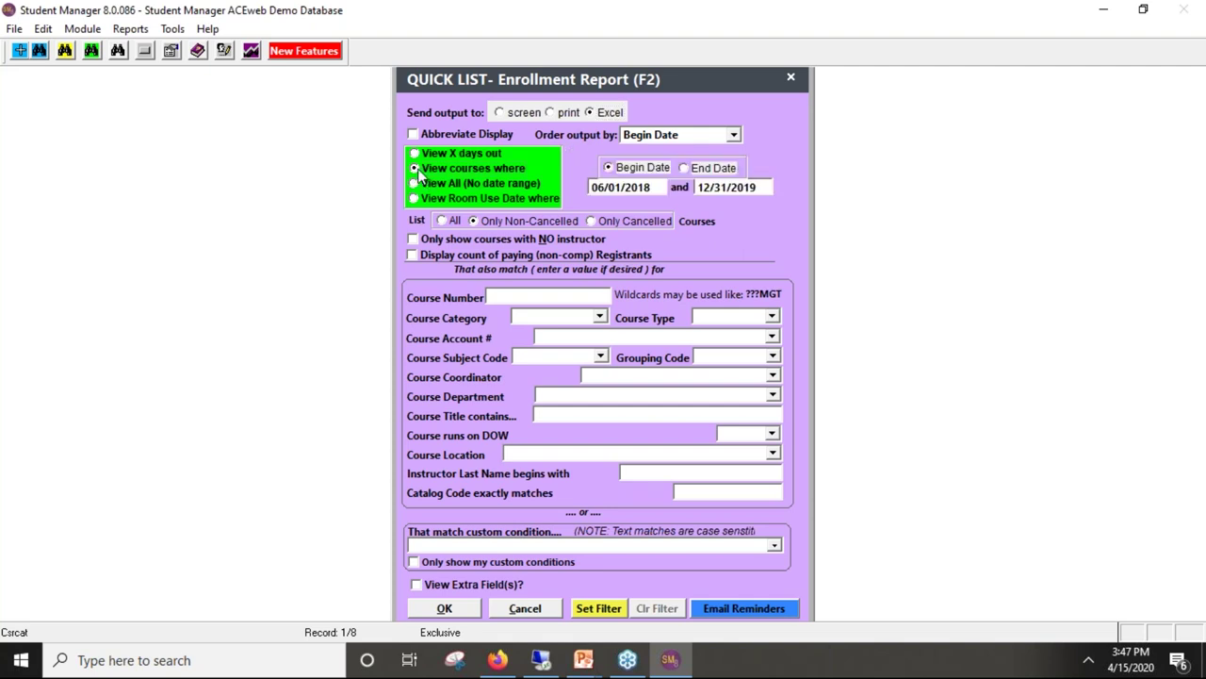
pyautogui.click(650, 186)
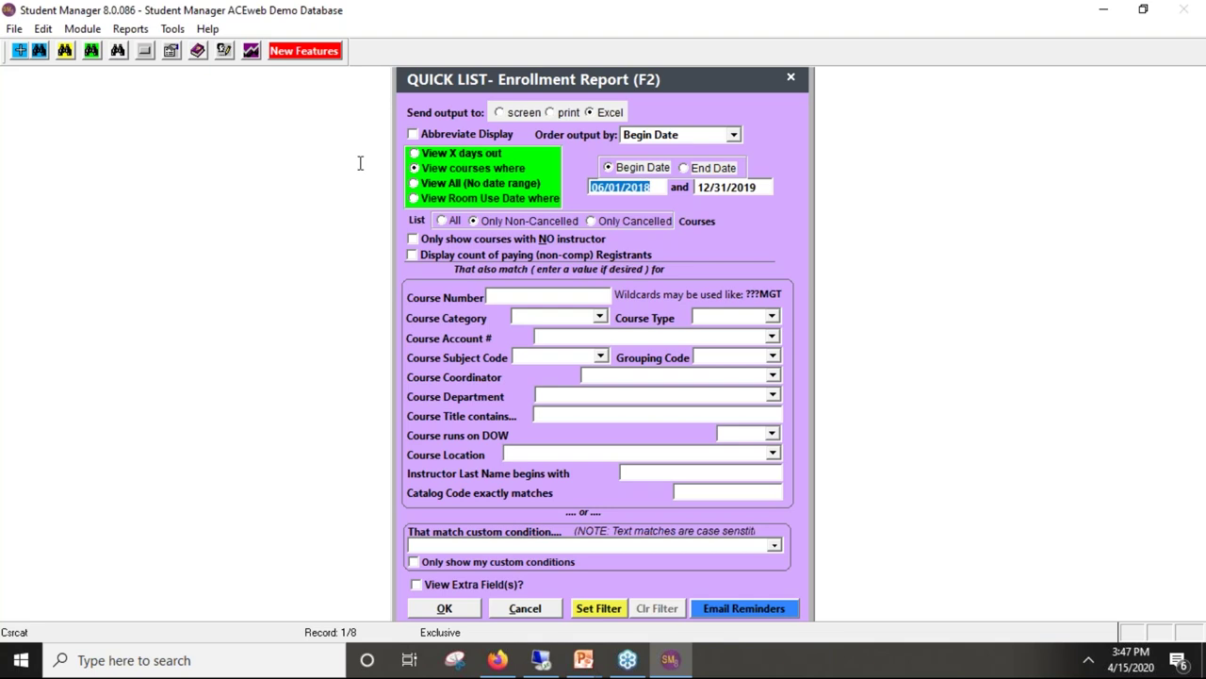
pyautogui.write('01/01/2020')
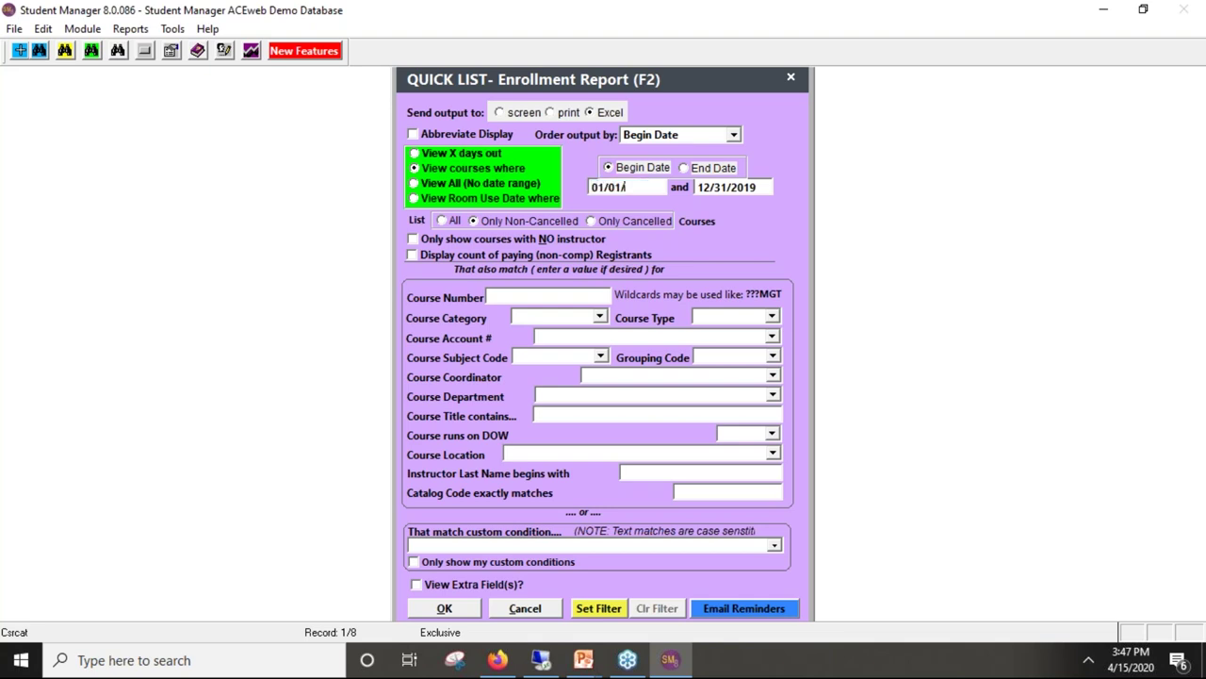
pyautogui.press('Tab')
pyautogui.write('1')
pyautogui.press('BackSpace')
pyautogui.write('02/29/2020')
pyautogui.click(499, 112)
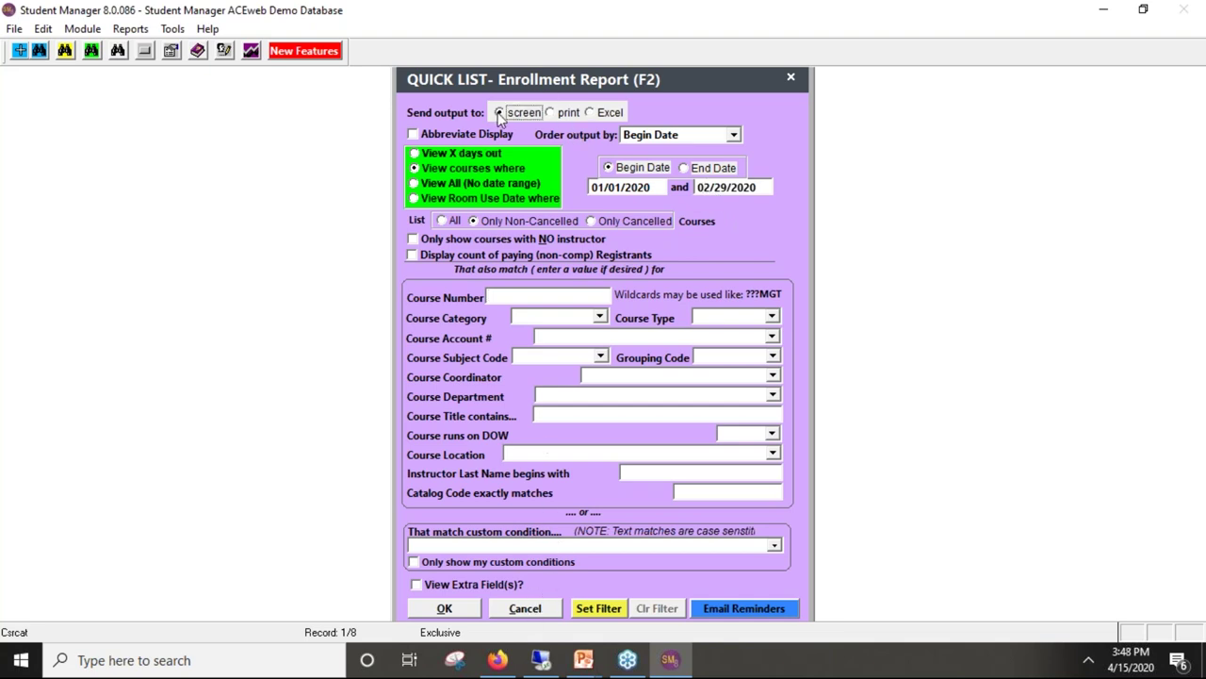
pyautogui.click(444, 608)
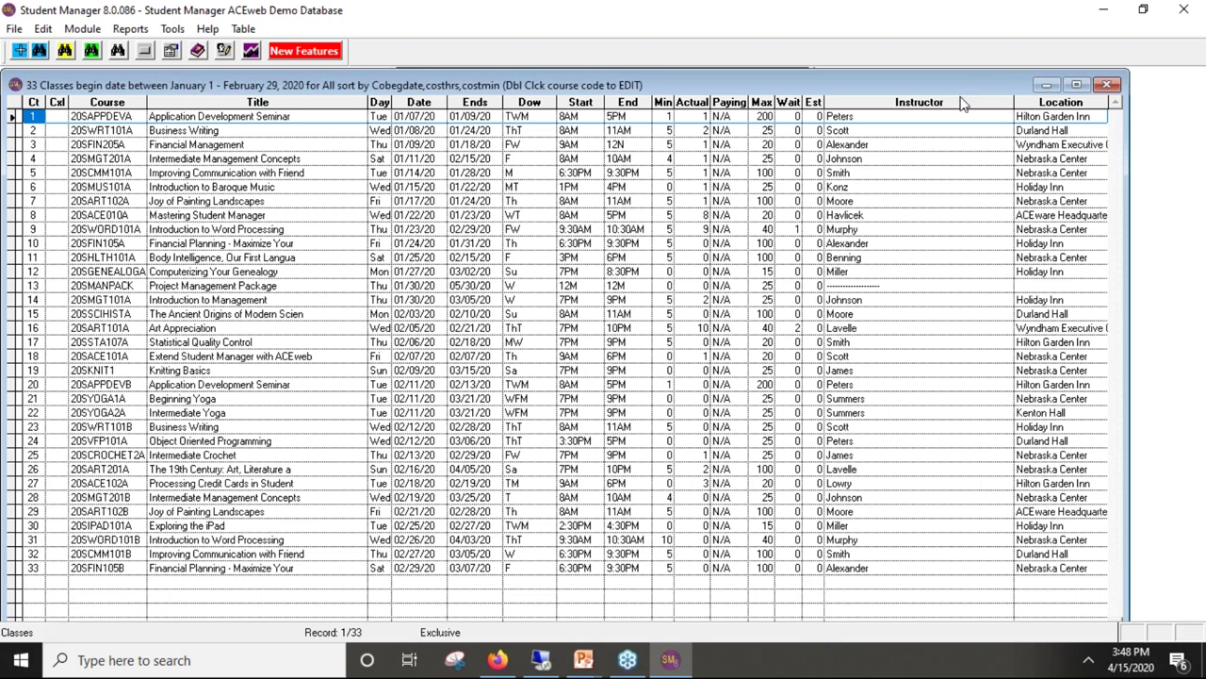
pyautogui.press('Escape')
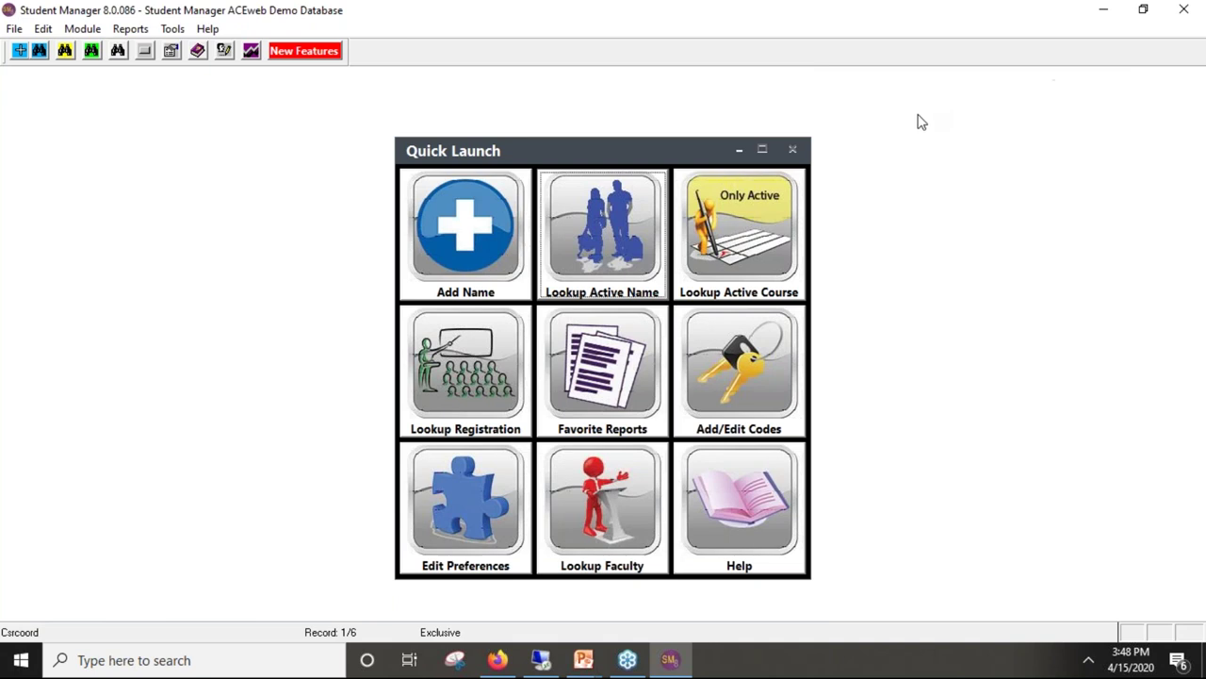
pyautogui.click(709, 198)
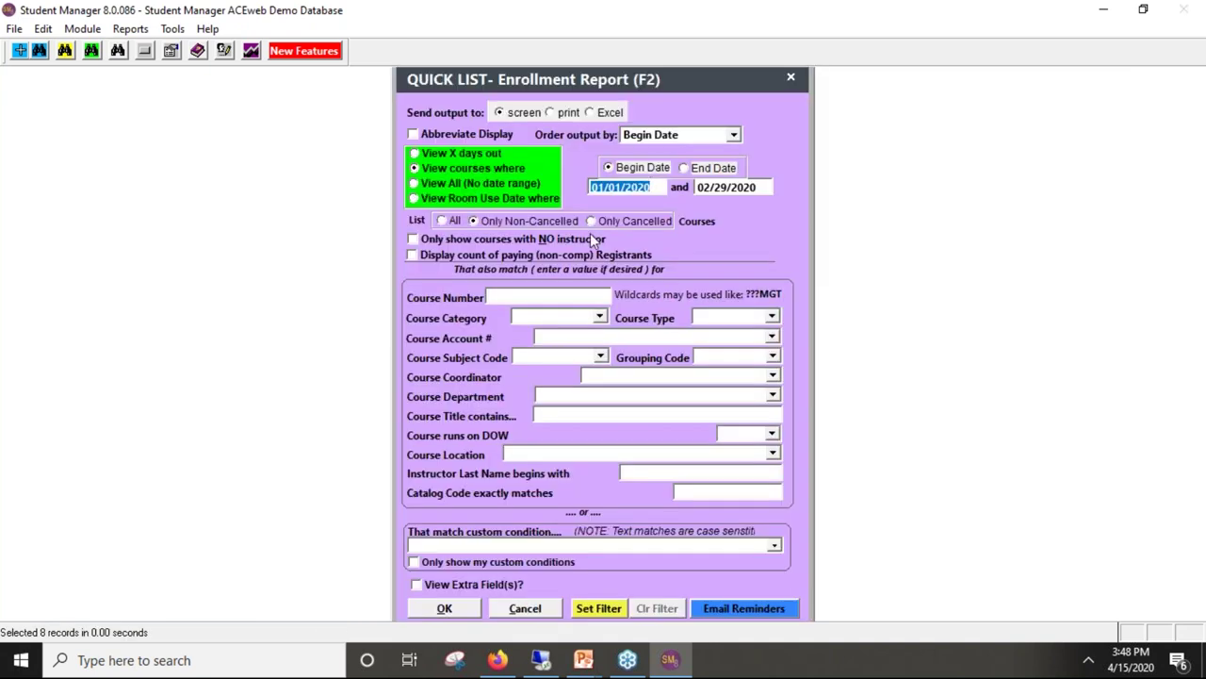
# Step: Output the quick list to Excel with View Extra Field(s) checked, then switch to the help guide
pyautogui.click(589, 112)
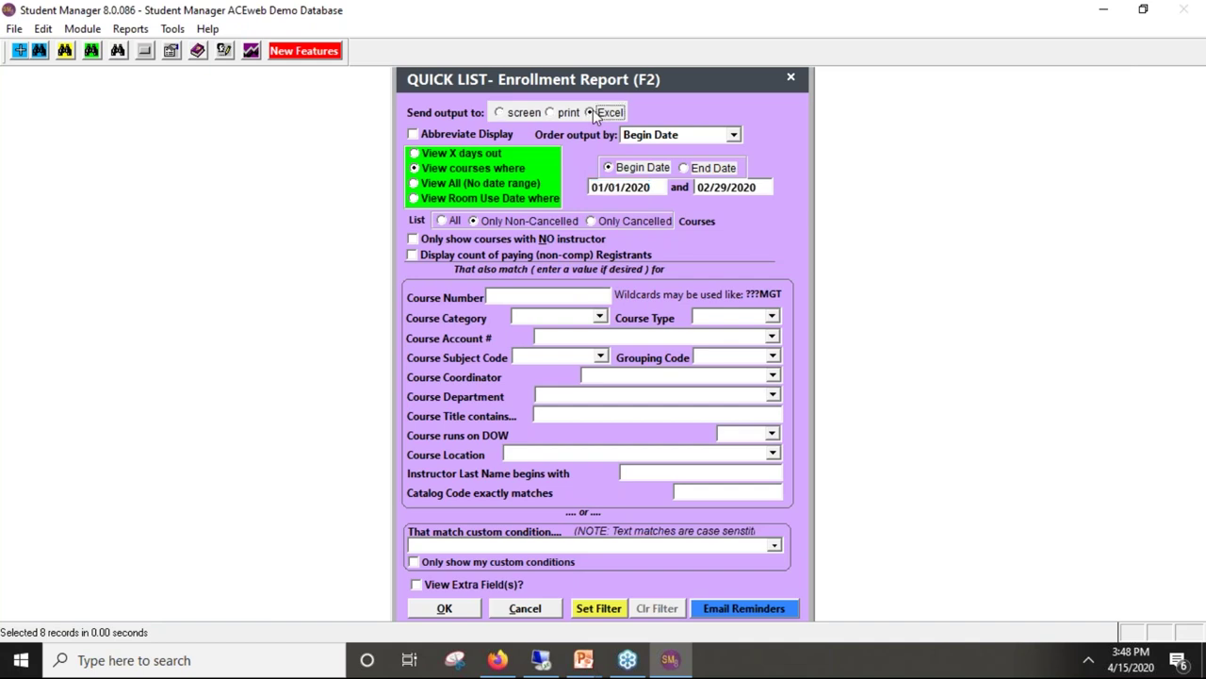
pyautogui.click(418, 584)
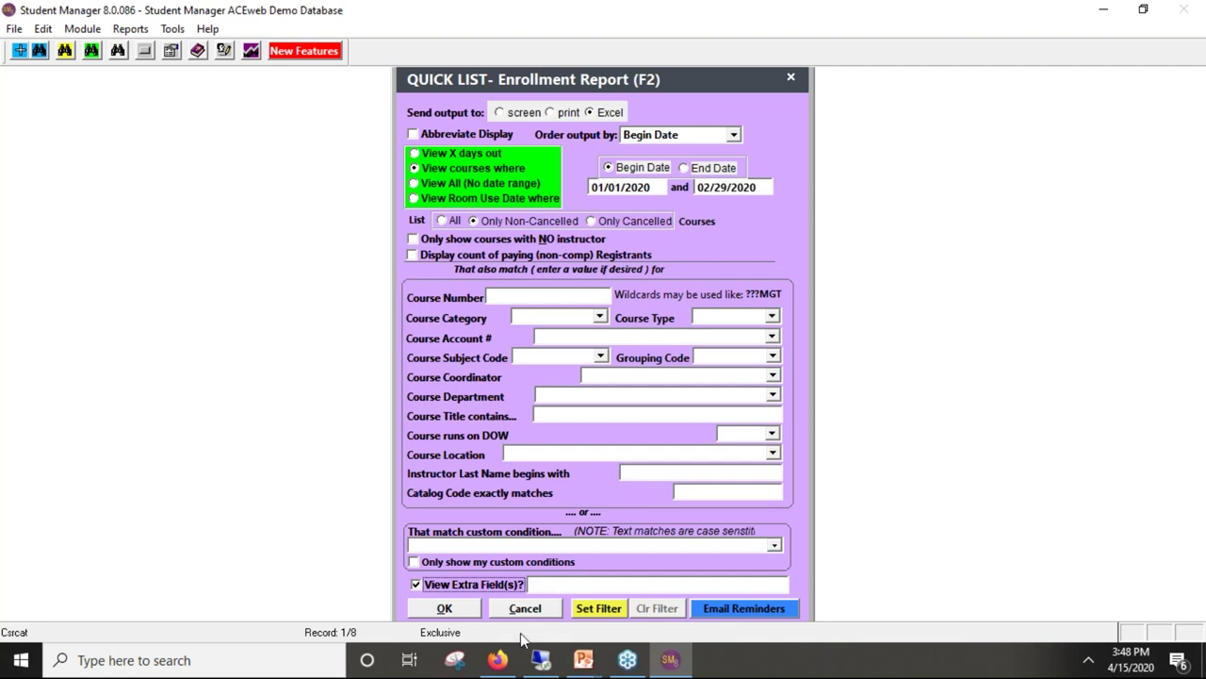
pyautogui.click(496, 663)
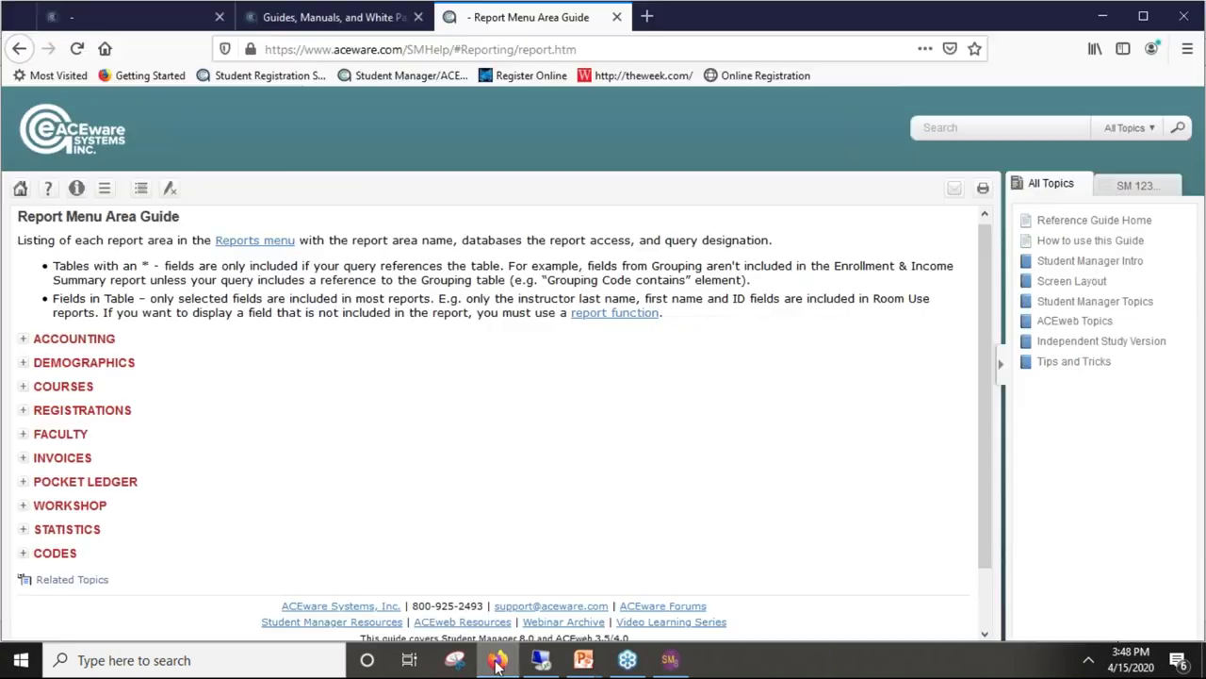
# Step: Look up the Course Screen's Additional Info (UDFs) help page to find COALIAS, then go back to Student Manager
pyautogui.click(1041, 283)
pyautogui.click(1062, 309)
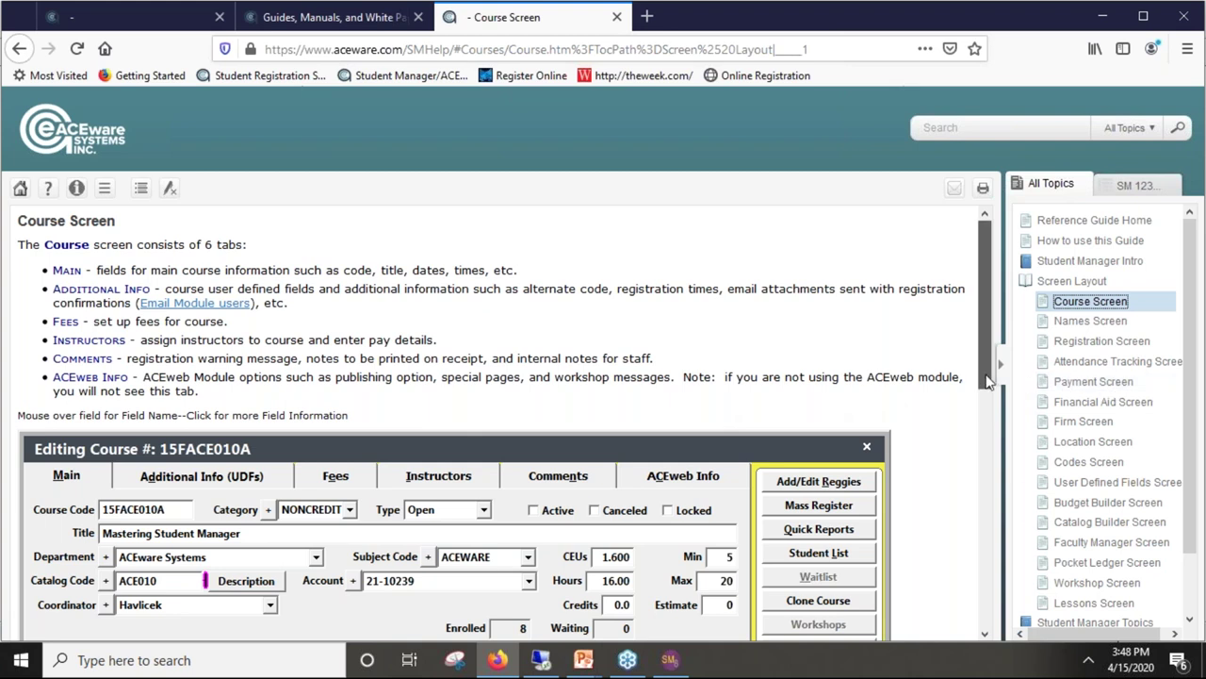
pyautogui.scroll(-4, 986, 375)
pyautogui.click(254, 282)
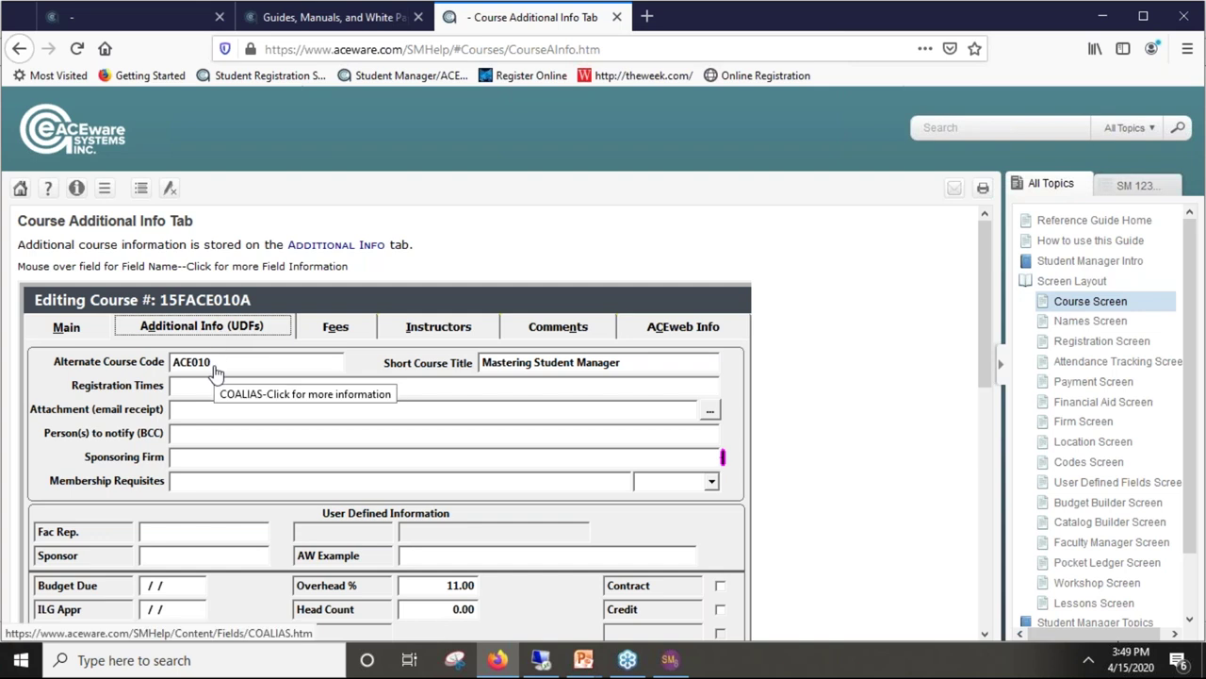
pyautogui.click(669, 660)
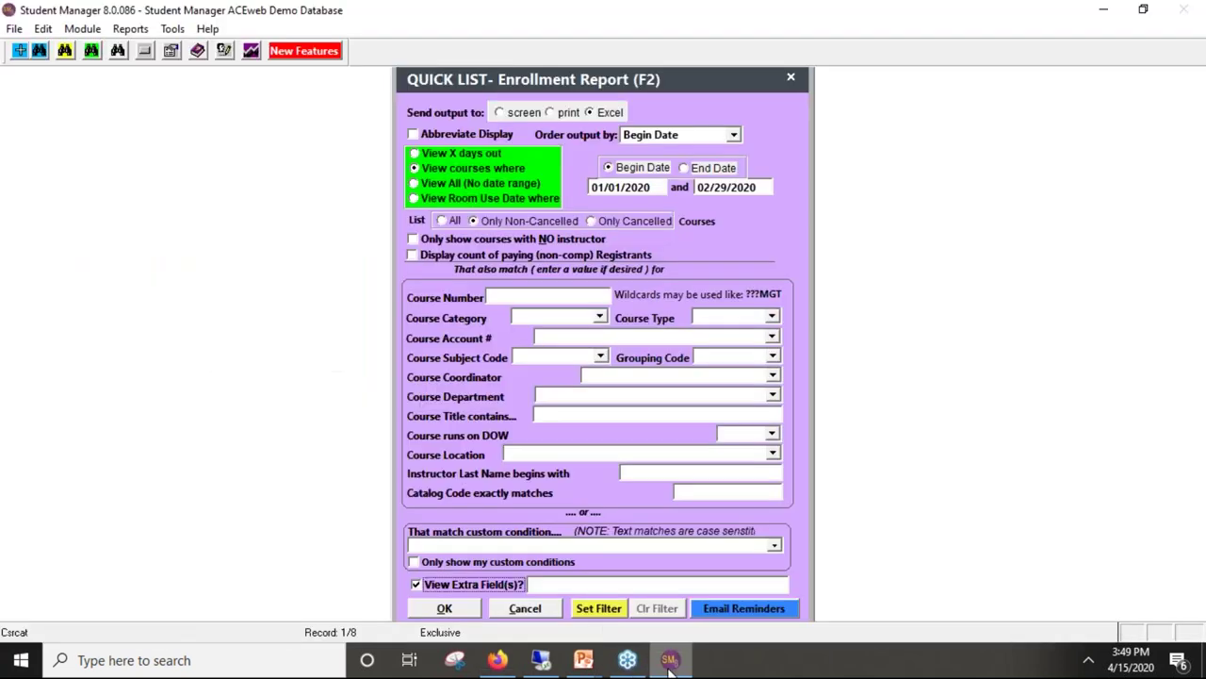
# Step: Enter COALIAS in the View Extra Field(s) box
pyautogui.click(530, 584)
pyautogui.write('COA')
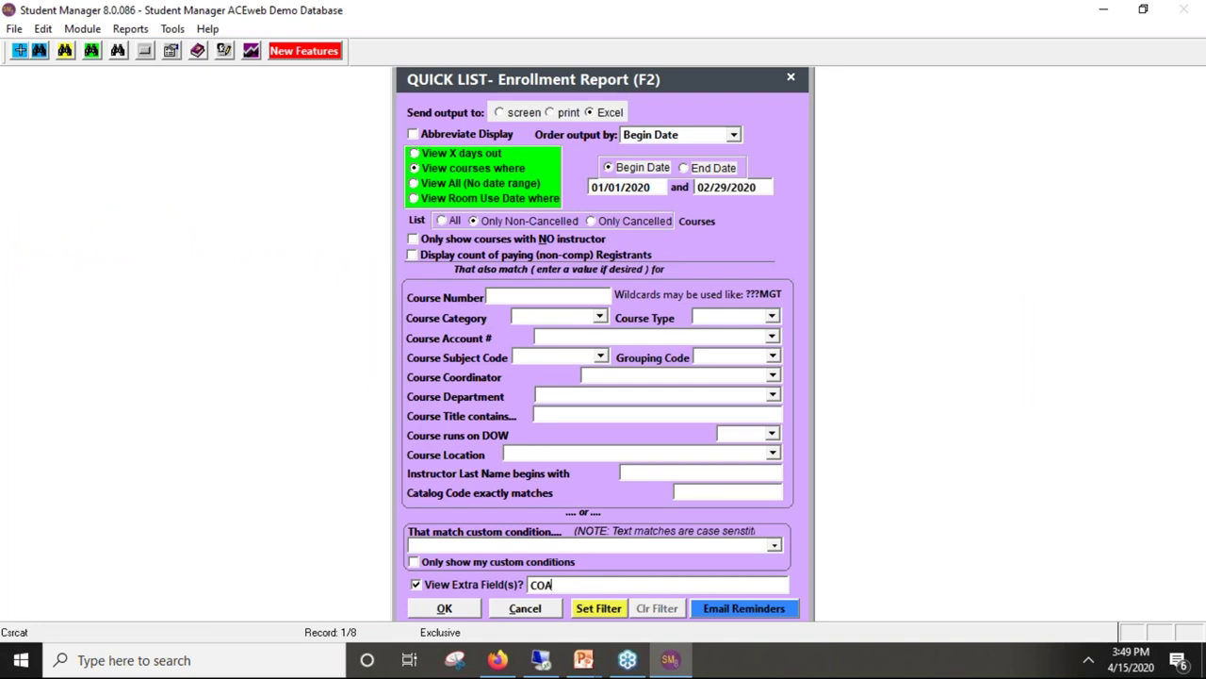
pyautogui.write('LIAS')
# Step: List the 33 classes with the Coalias column, close the grid, and decline the Excel export
pyautogui.click(447, 610)
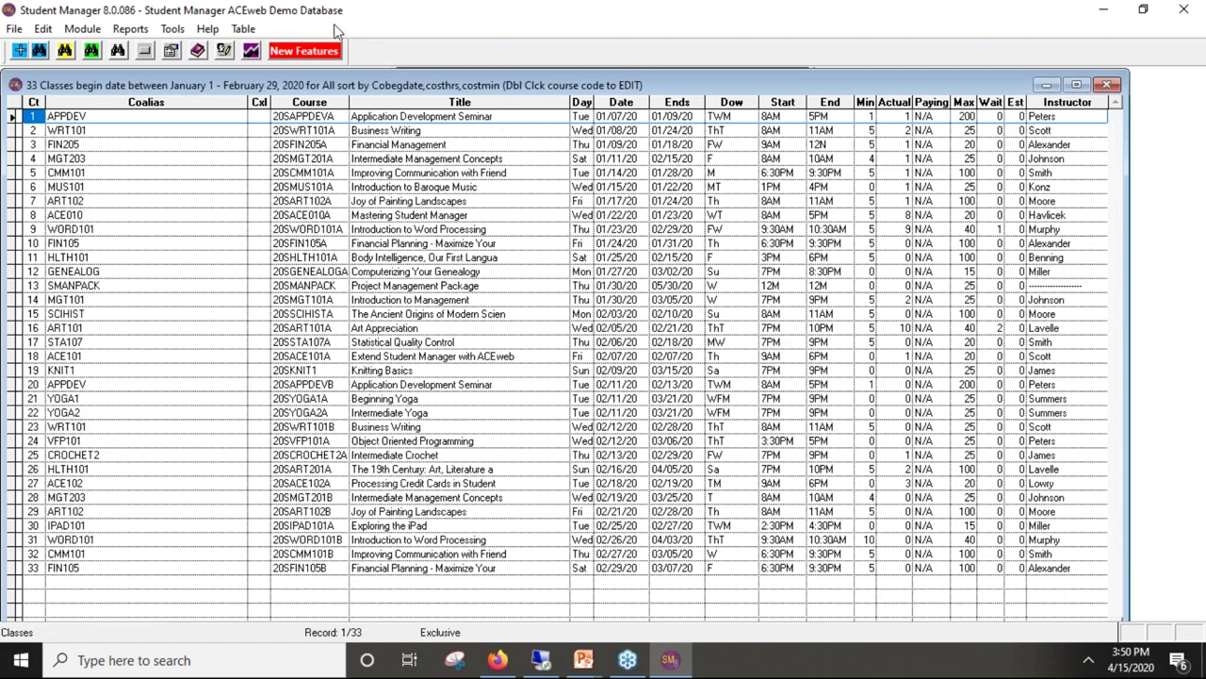
pyautogui.click(829, 116)
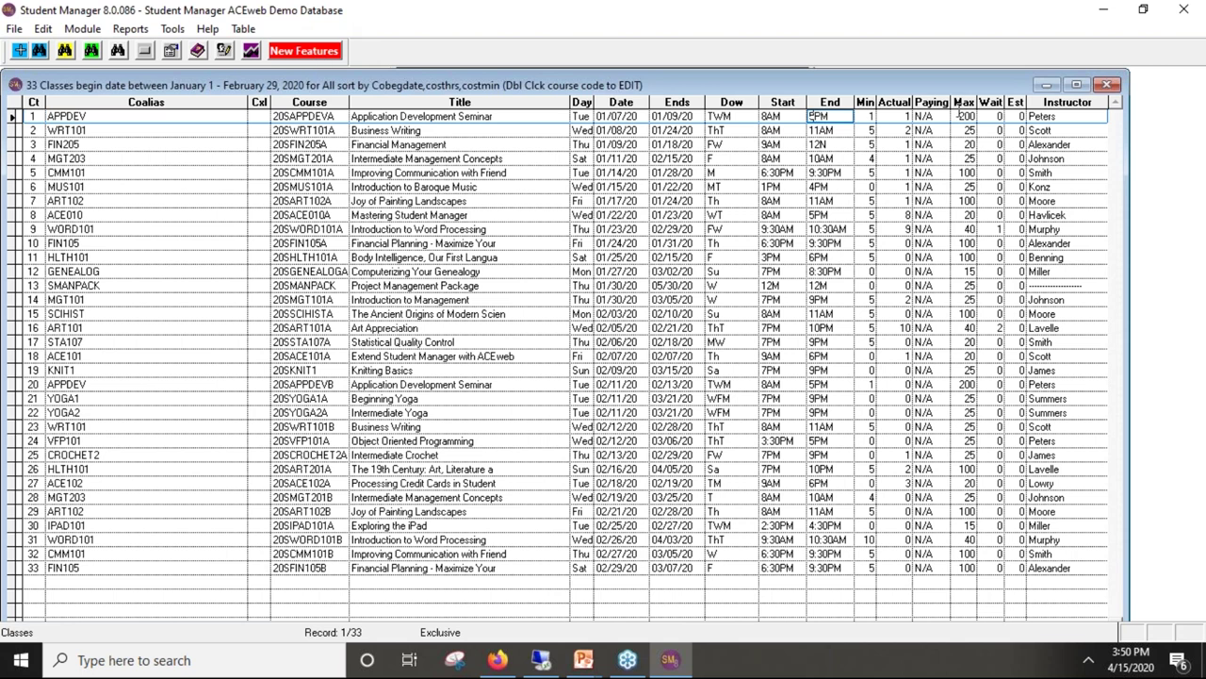
pyautogui.click(1107, 84)
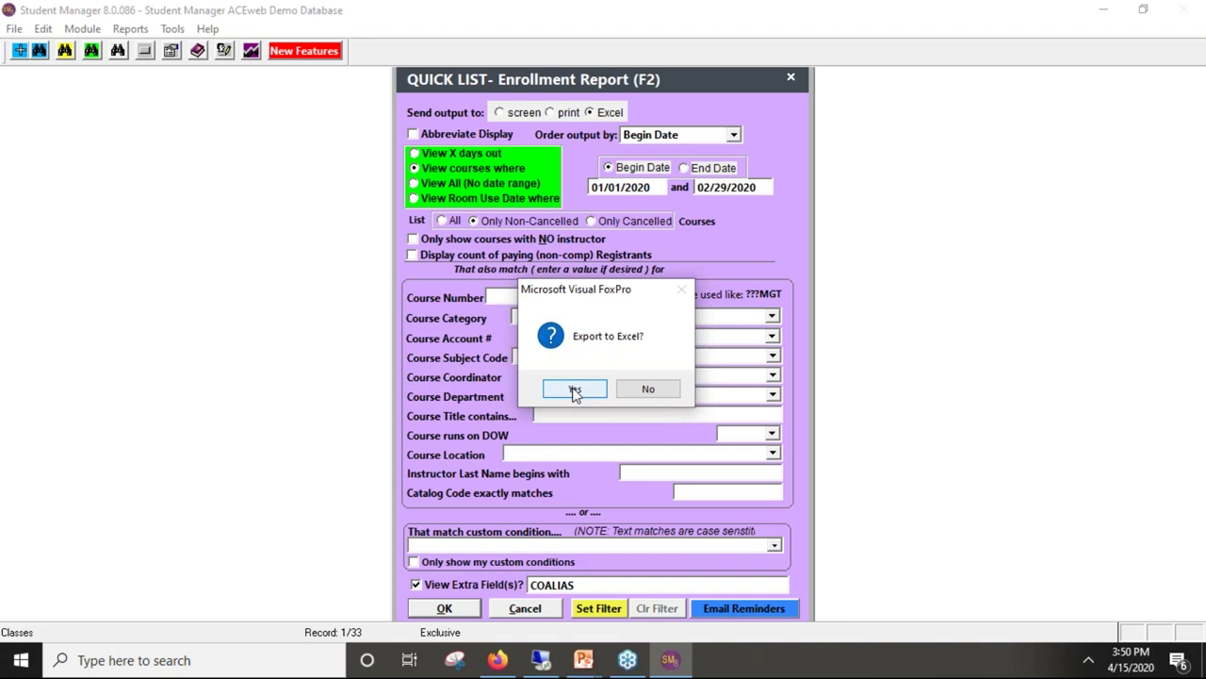
pyautogui.click(649, 390)
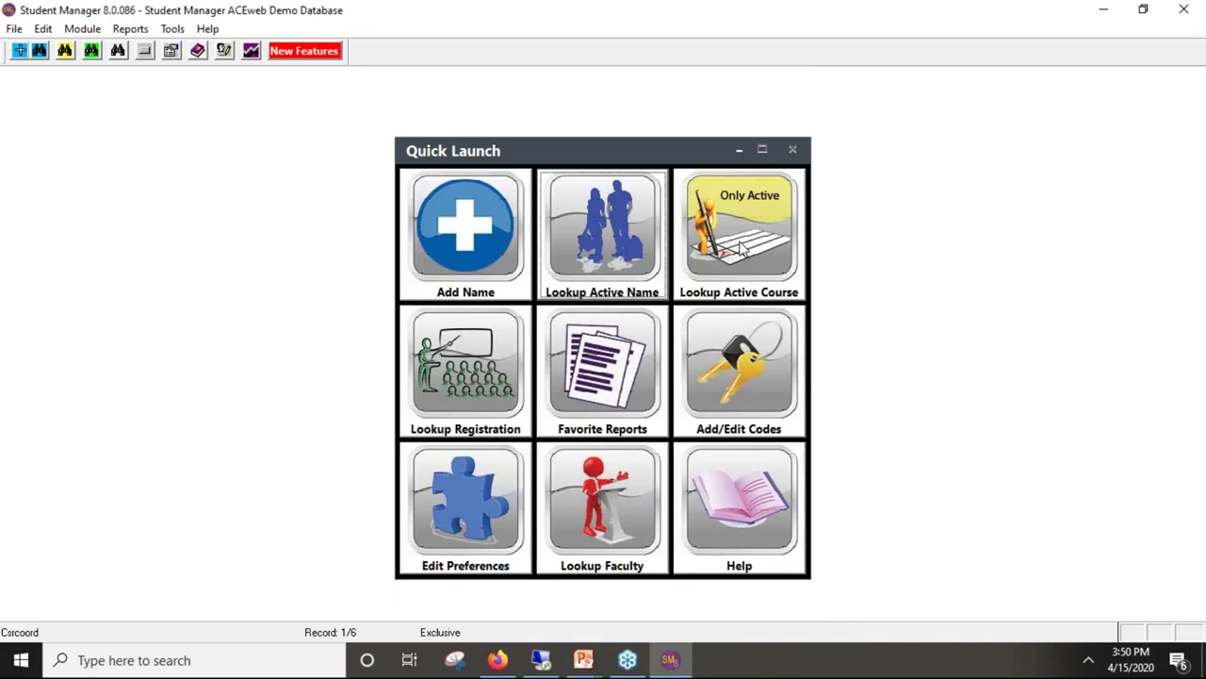
# Step: Set active course 20SACE010A's Sponsoring Firm to ACME Cleaners and save the course record
pyautogui.click(742, 248)
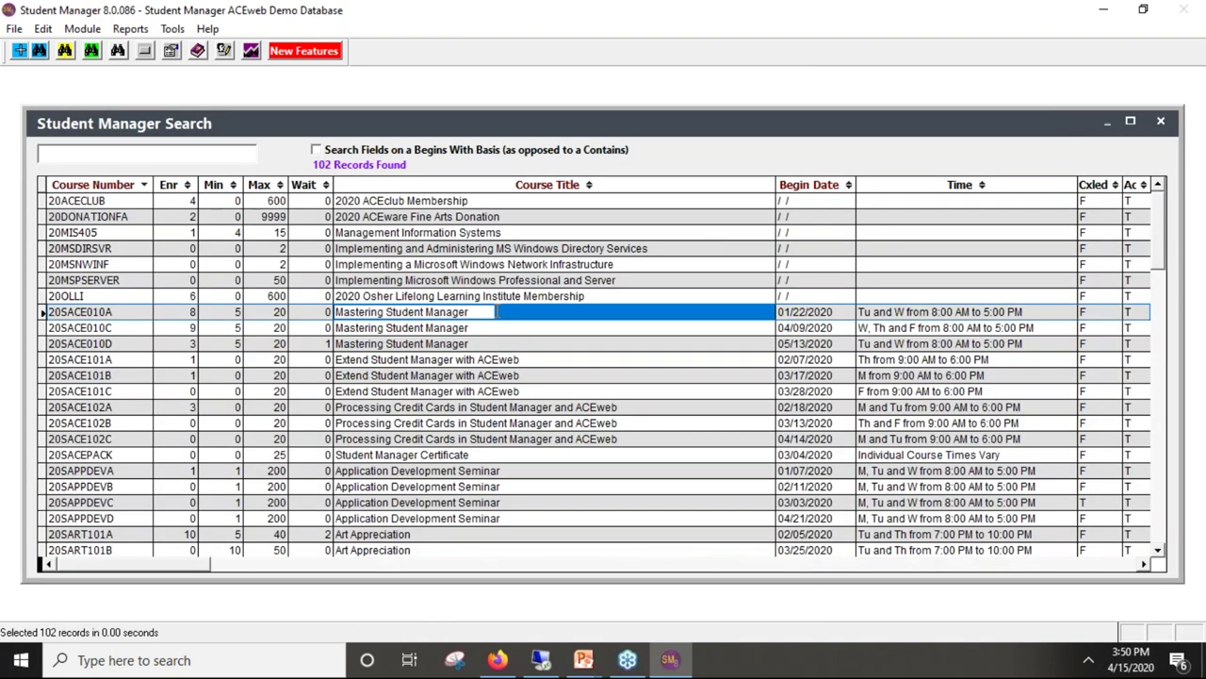
pyautogui.doubleClick(497, 311)
pyautogui.click(367, 97)
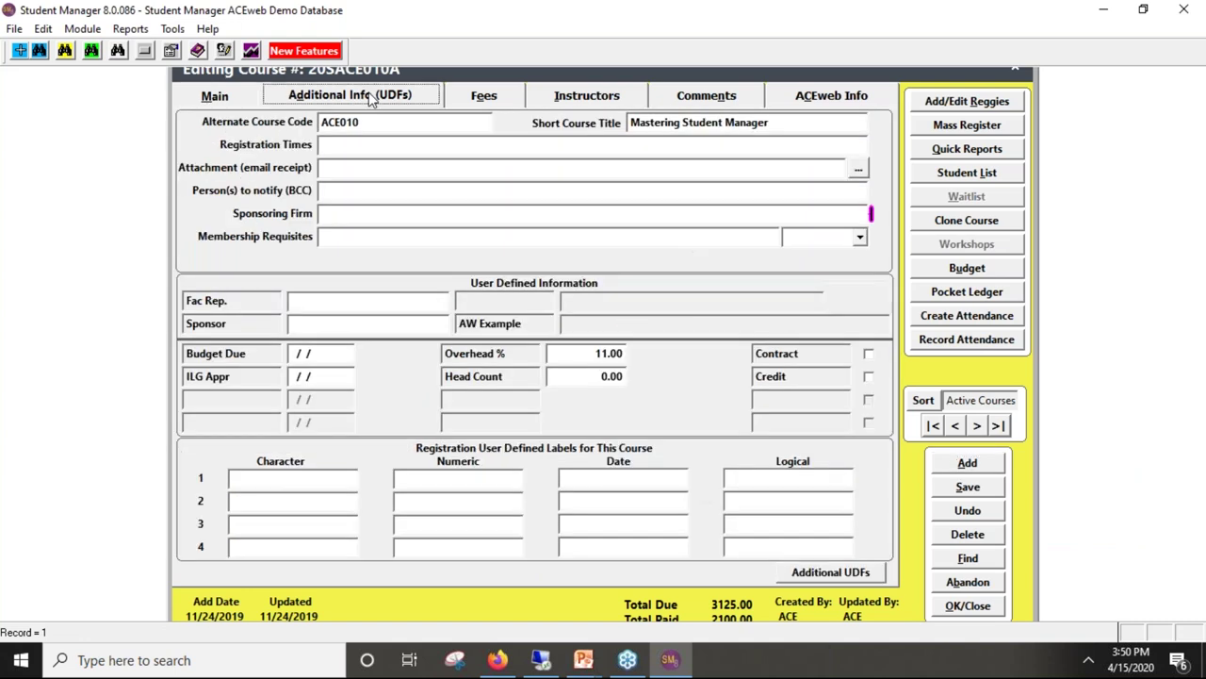
pyautogui.moveTo(342, 217)
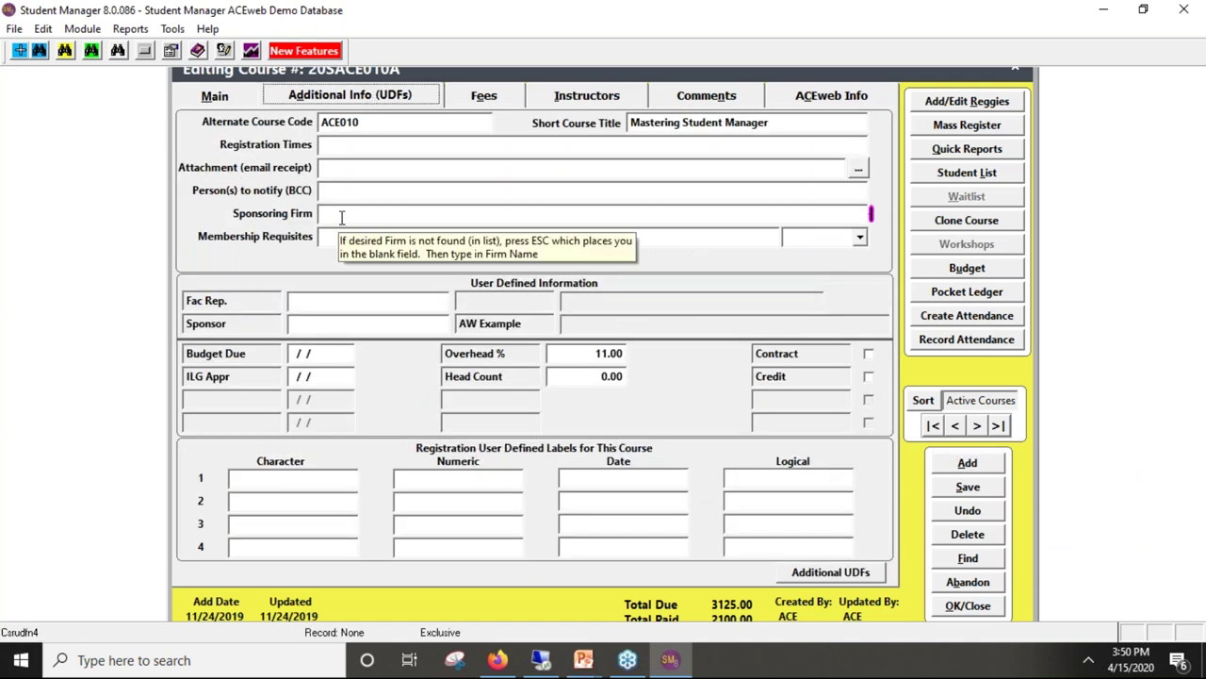
pyautogui.click(343, 216)
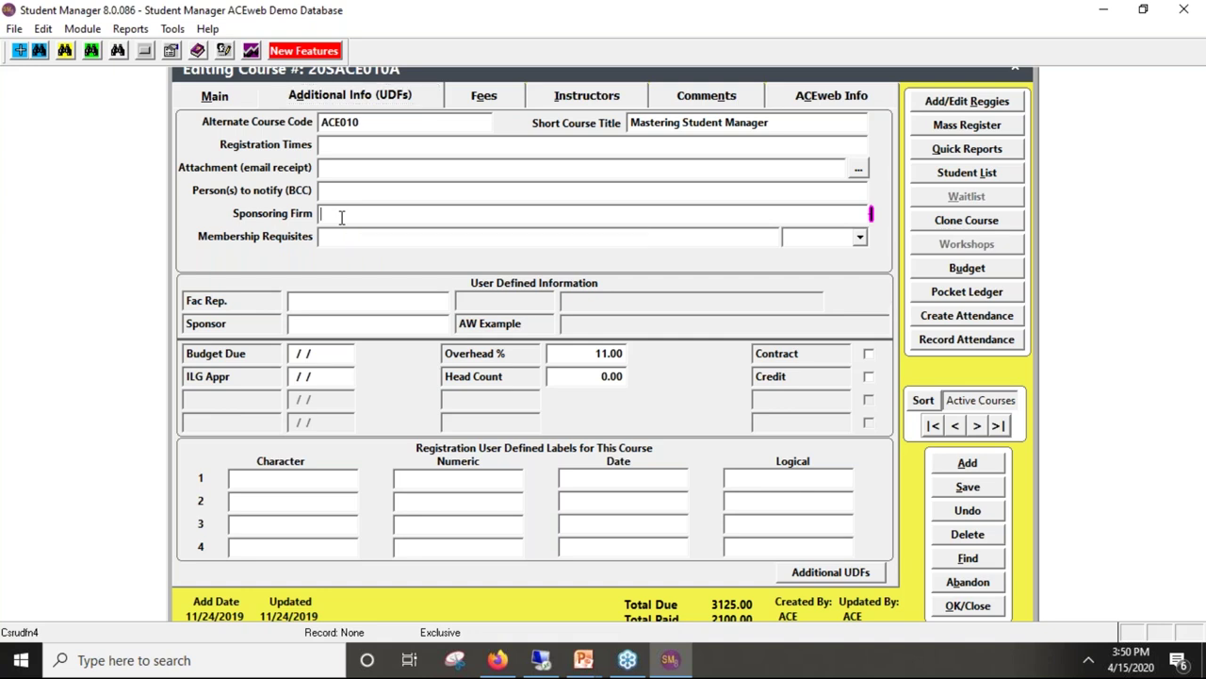
pyautogui.write('ac')
pyautogui.press('Tab')
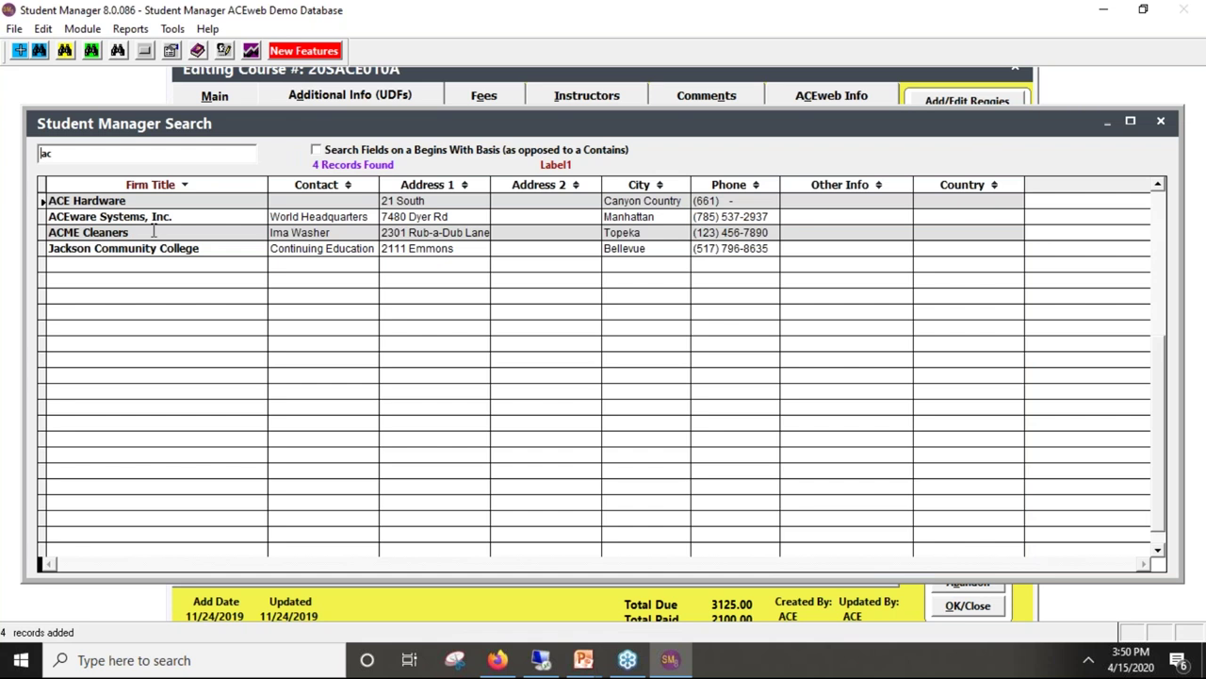
pyautogui.doubleClick(155, 231)
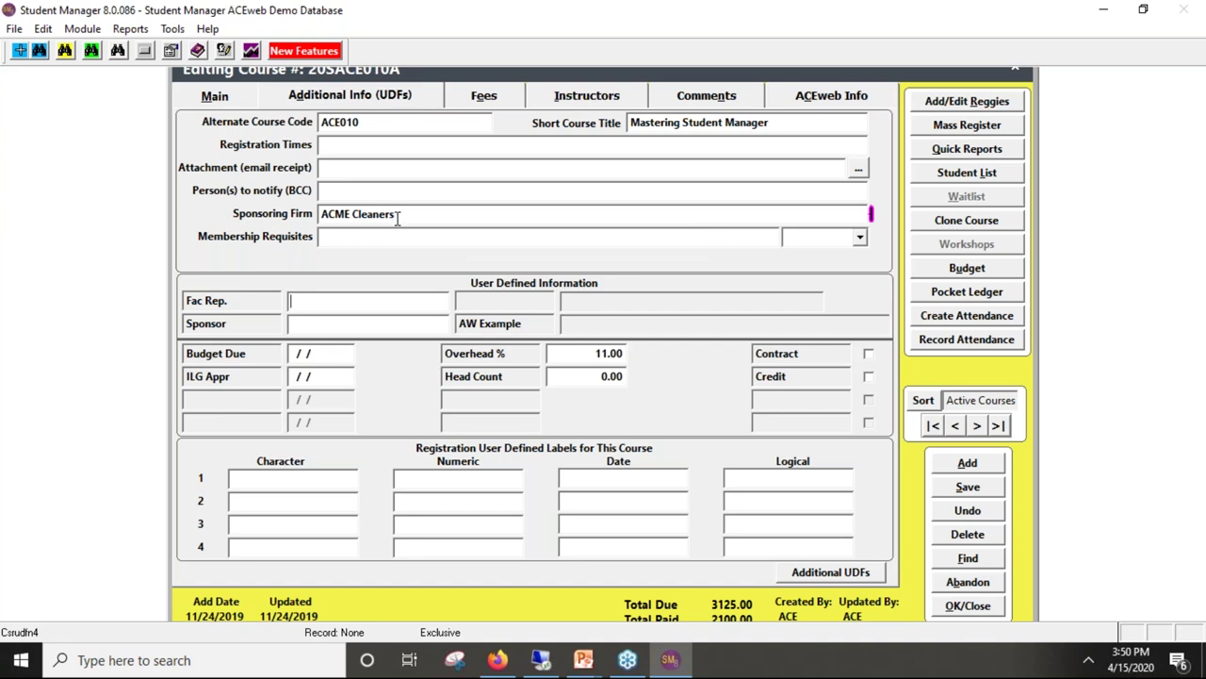
pyautogui.click(397, 216)
pyautogui.hotkey('shift', 'End')
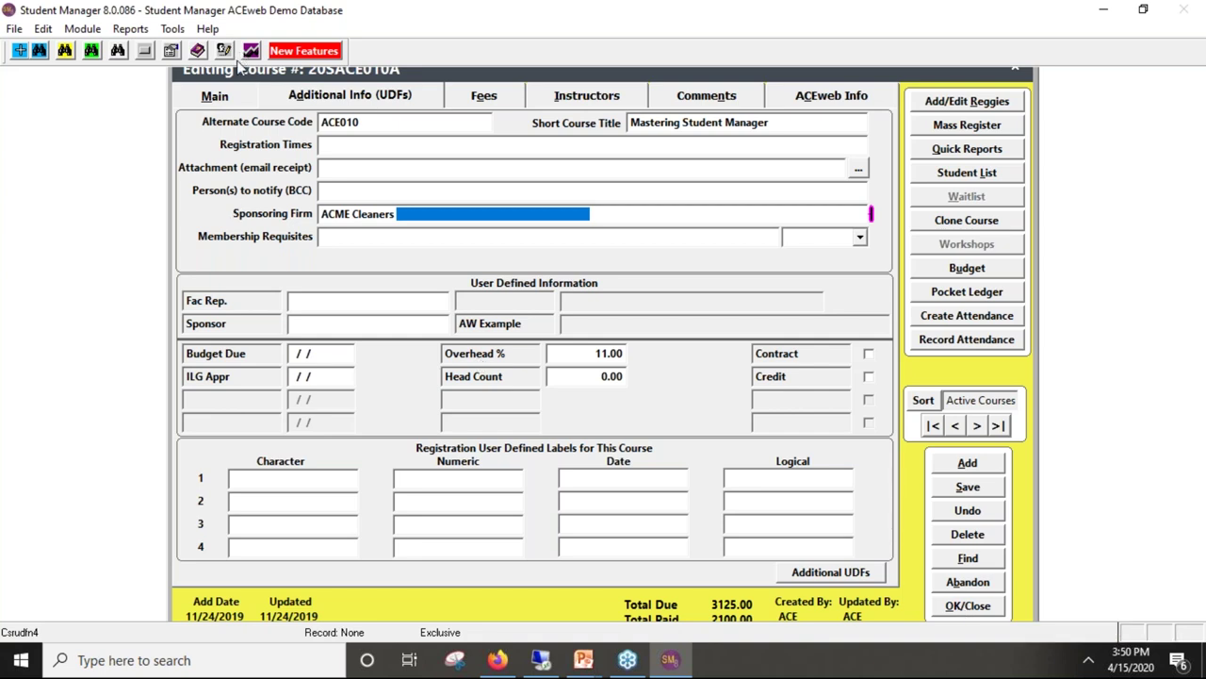
pyautogui.click(238, 98)
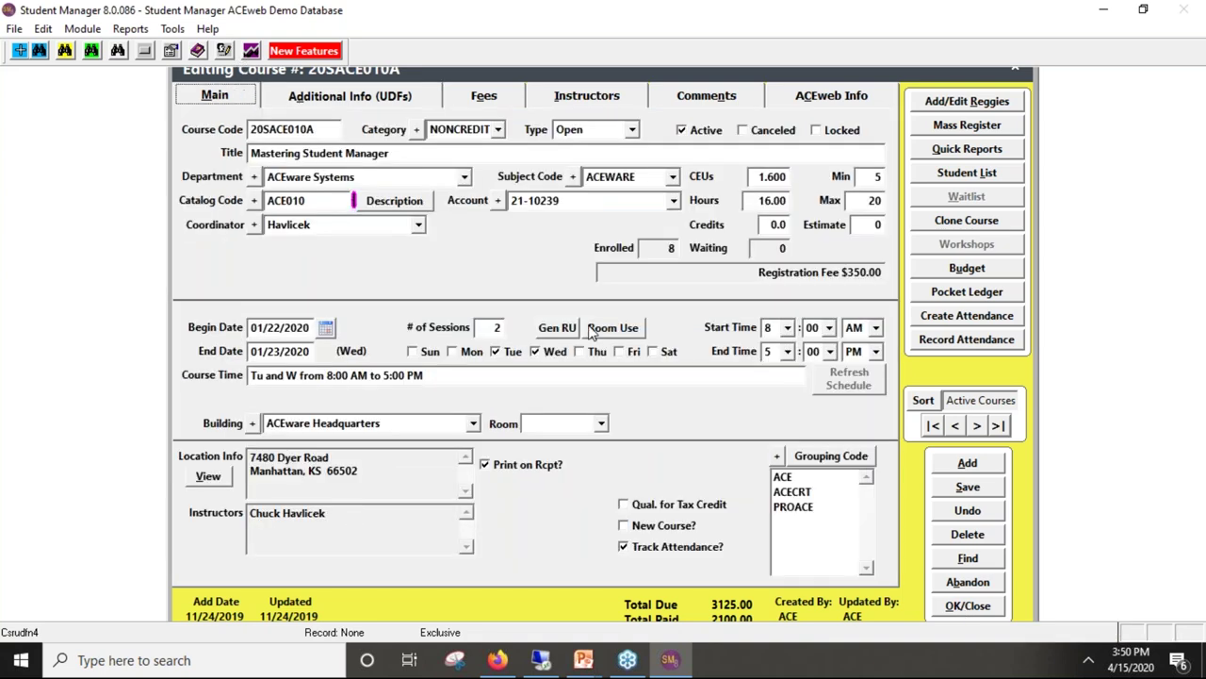
pyautogui.click(968, 608)
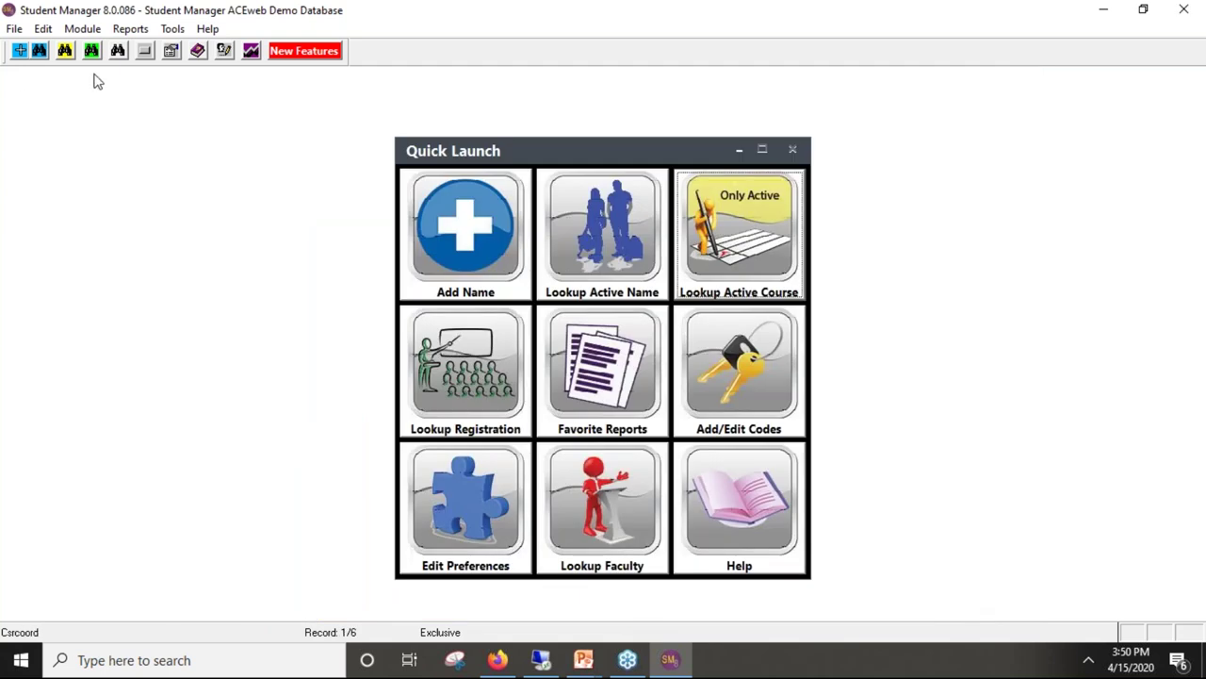
# Step: Open Courses > CEU Reporting with Modify Report checked to reach the Query List Manager
pyautogui.click(132, 30)
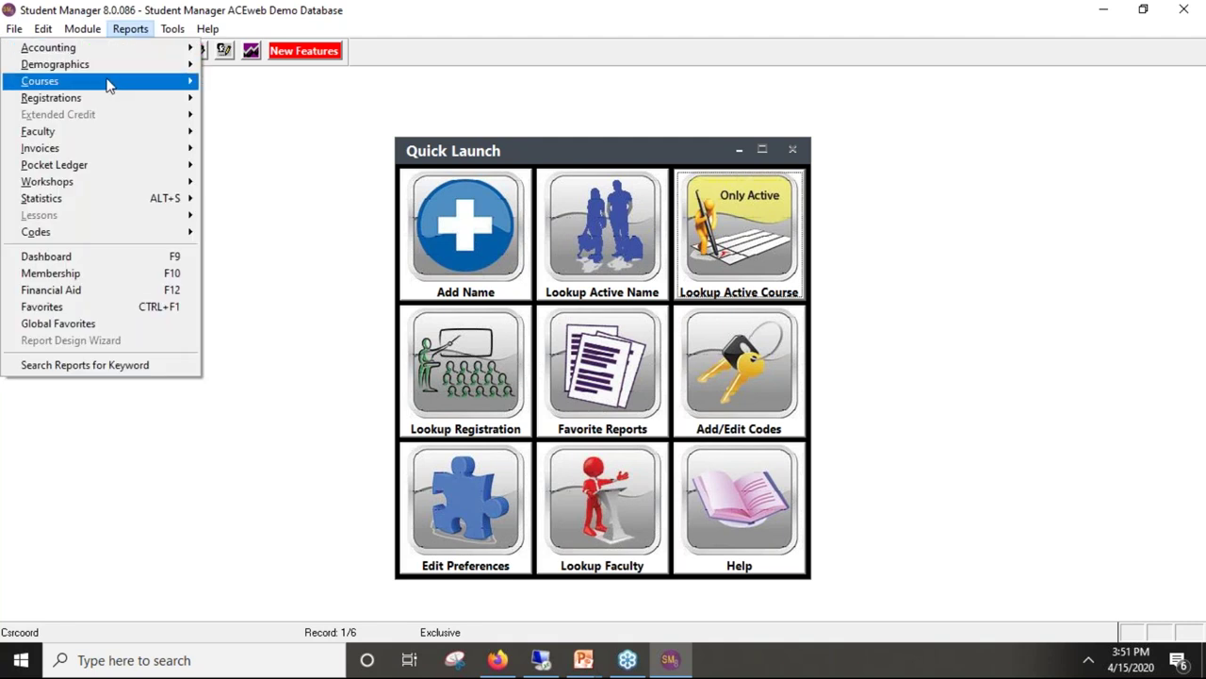
pyautogui.moveTo(111, 85)
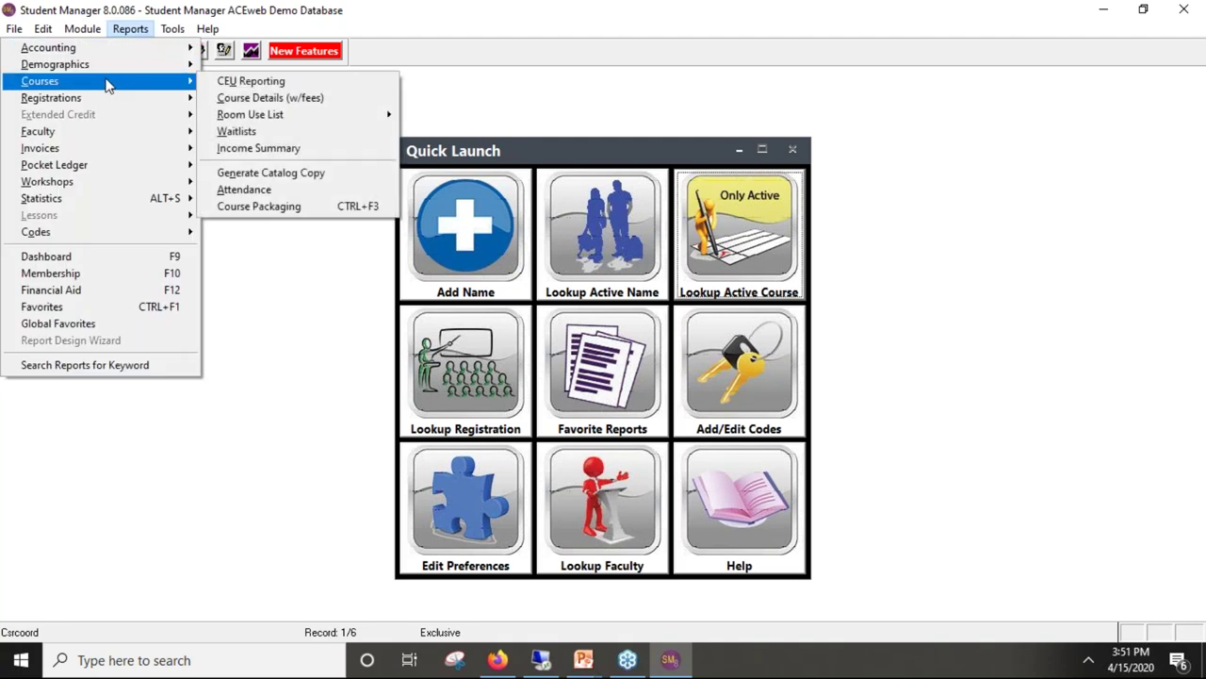
pyautogui.click(226, 83)
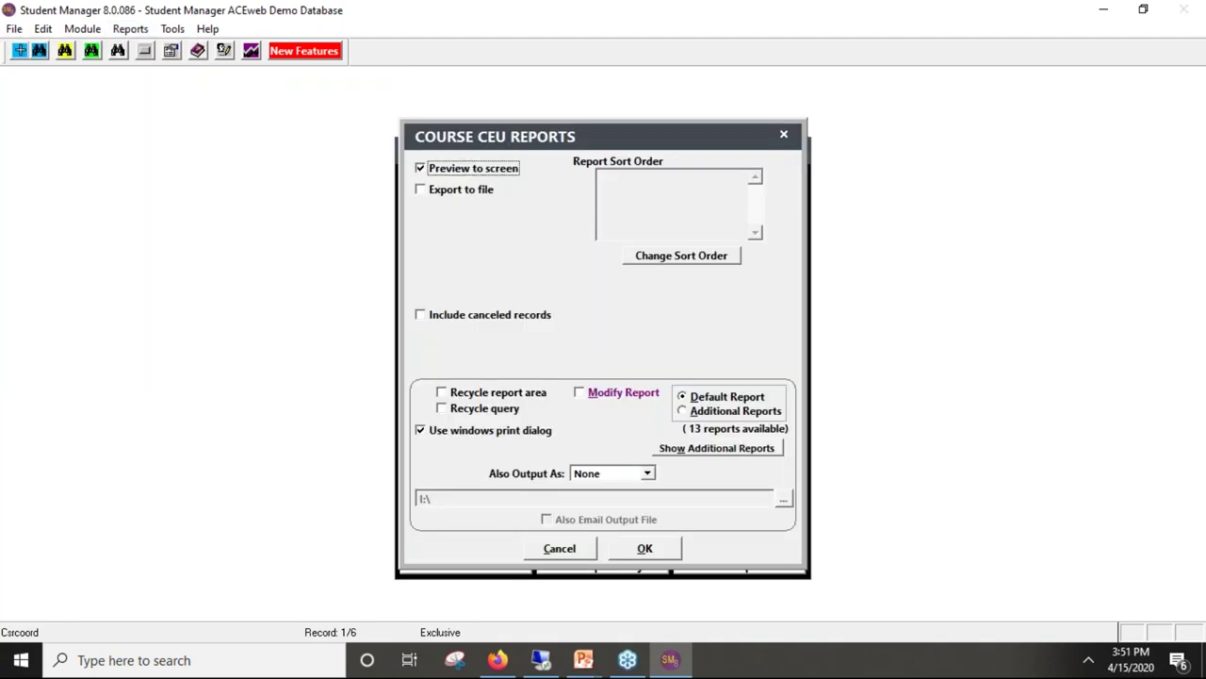
pyautogui.click(590, 394)
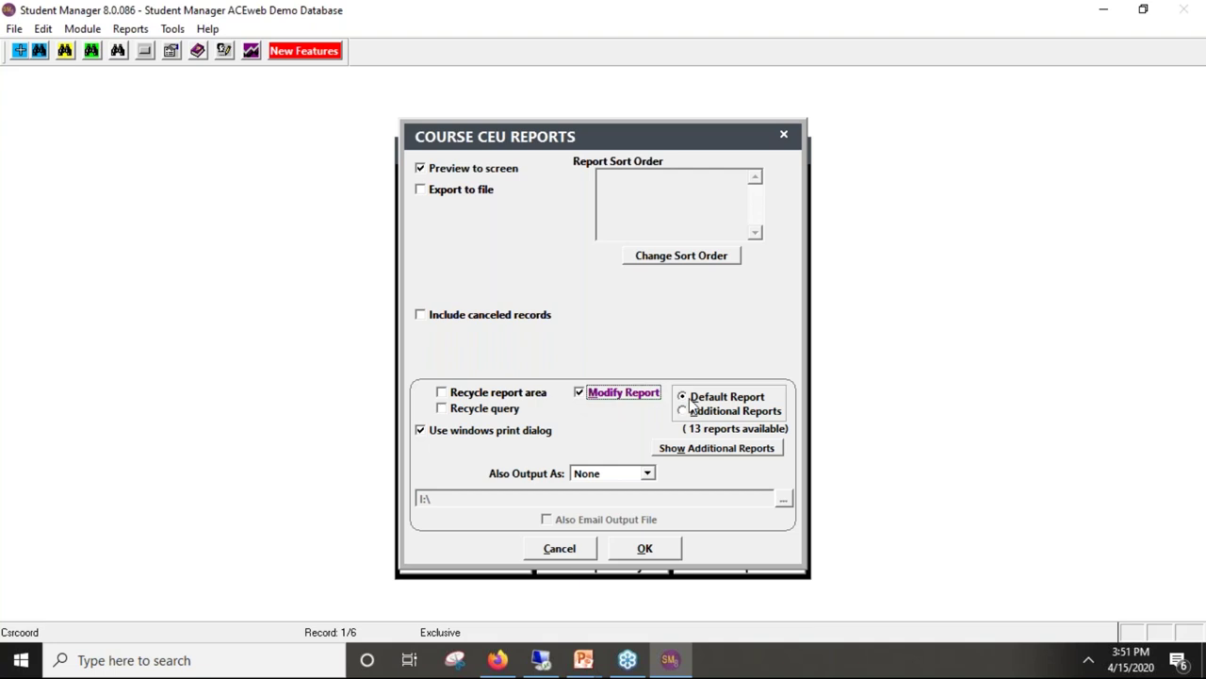
pyautogui.click(656, 549)
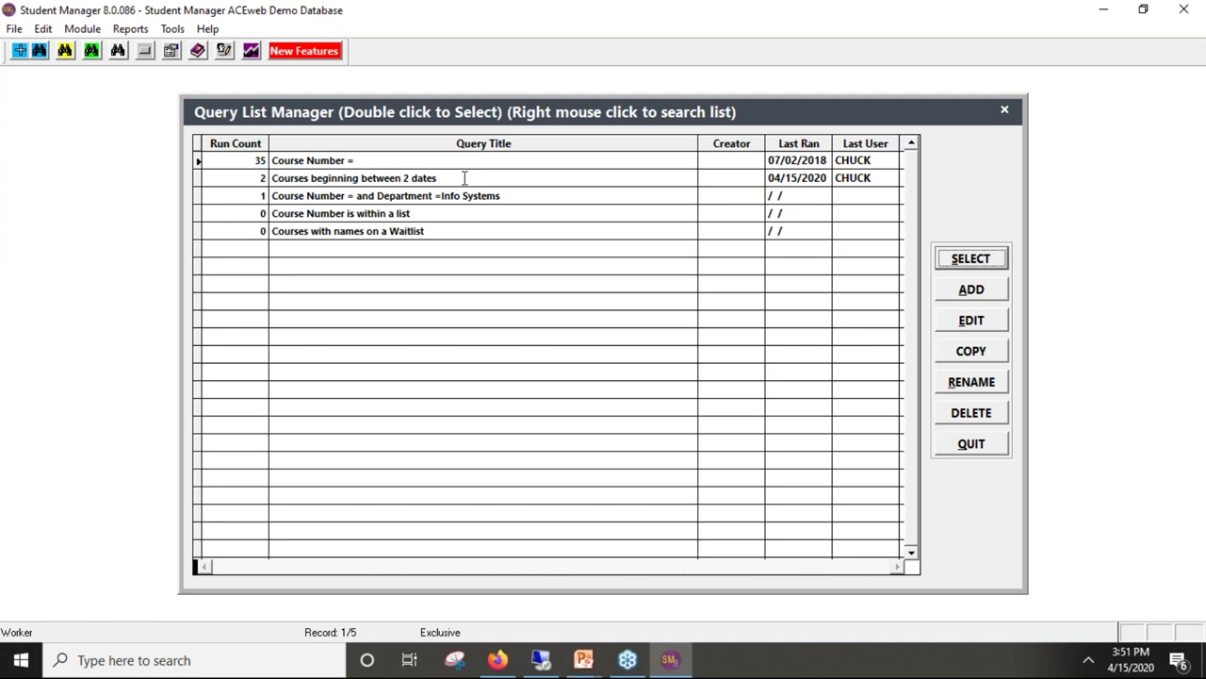
# Step: Run the 'Courses beginning between 2 dates' query for 01/01/2020 to 03/01/2020
pyautogui.click(465, 178)
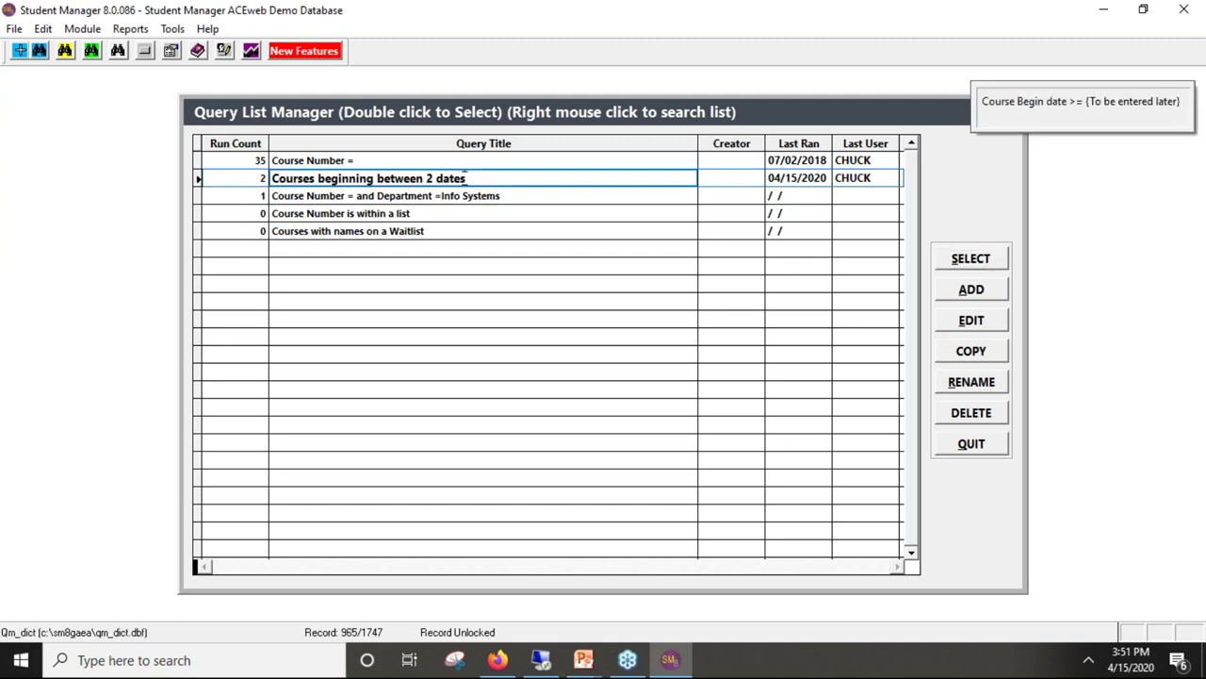
pyautogui.click(987, 259)
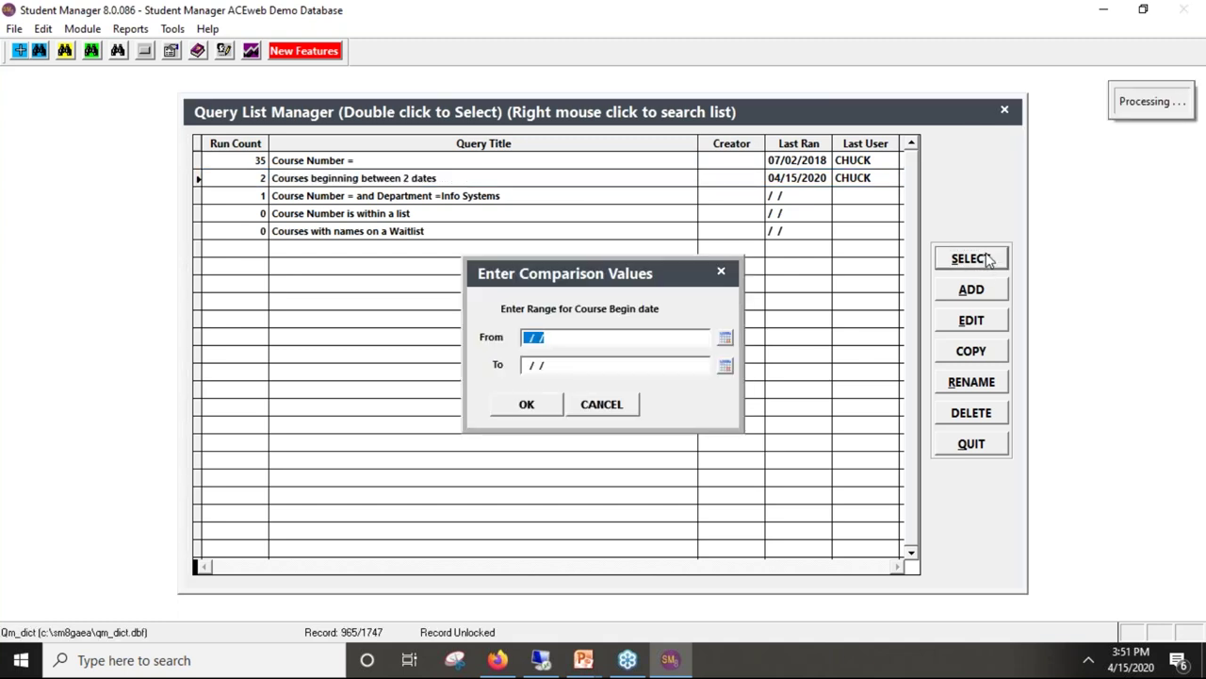
pyautogui.write('0101')
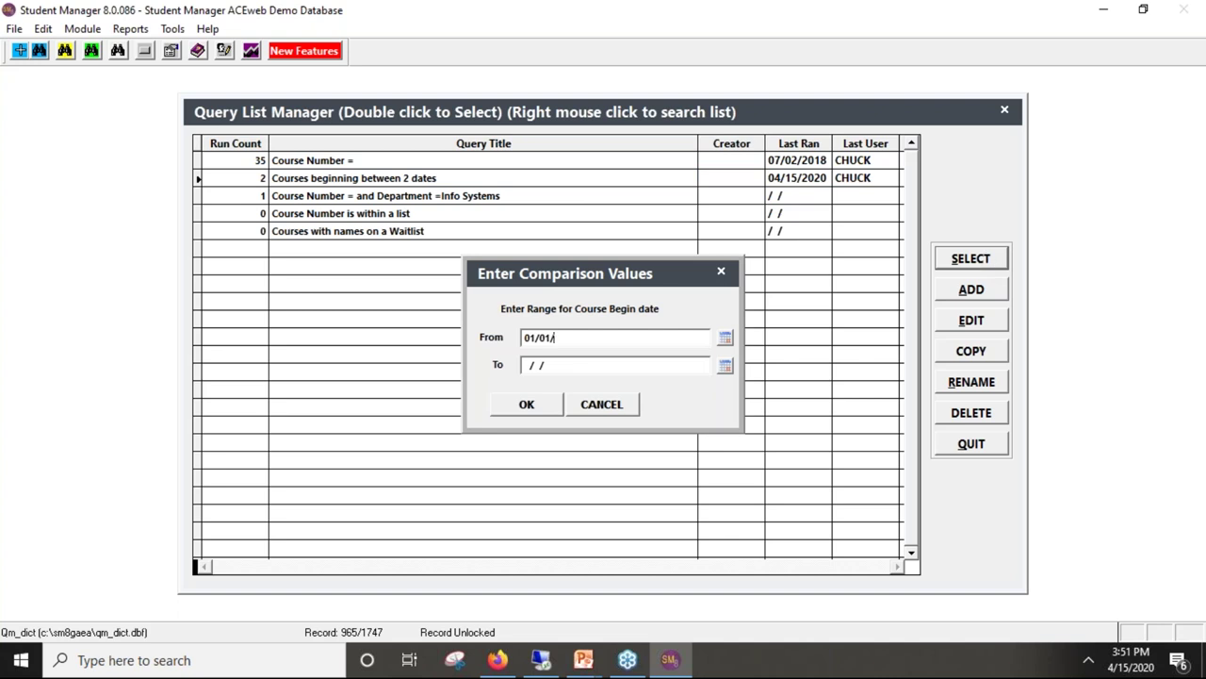
pyautogui.write('2020')
pyautogui.write('0')
pyautogui.write('3012020')
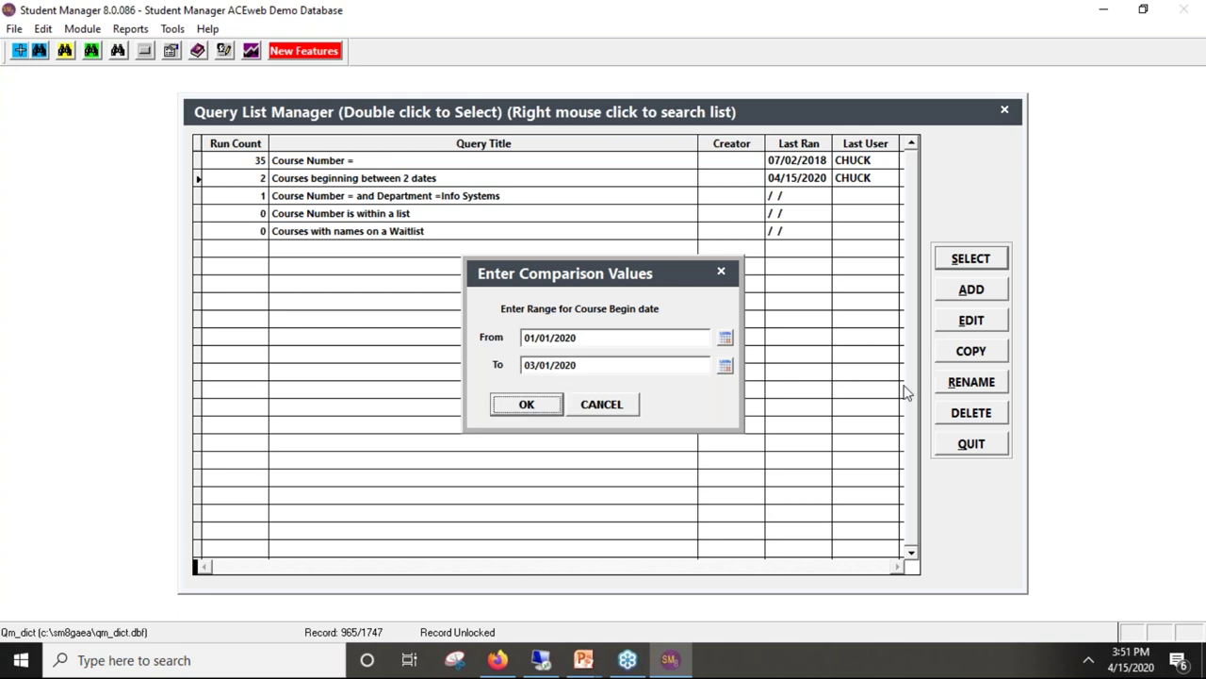
pyautogui.click(533, 405)
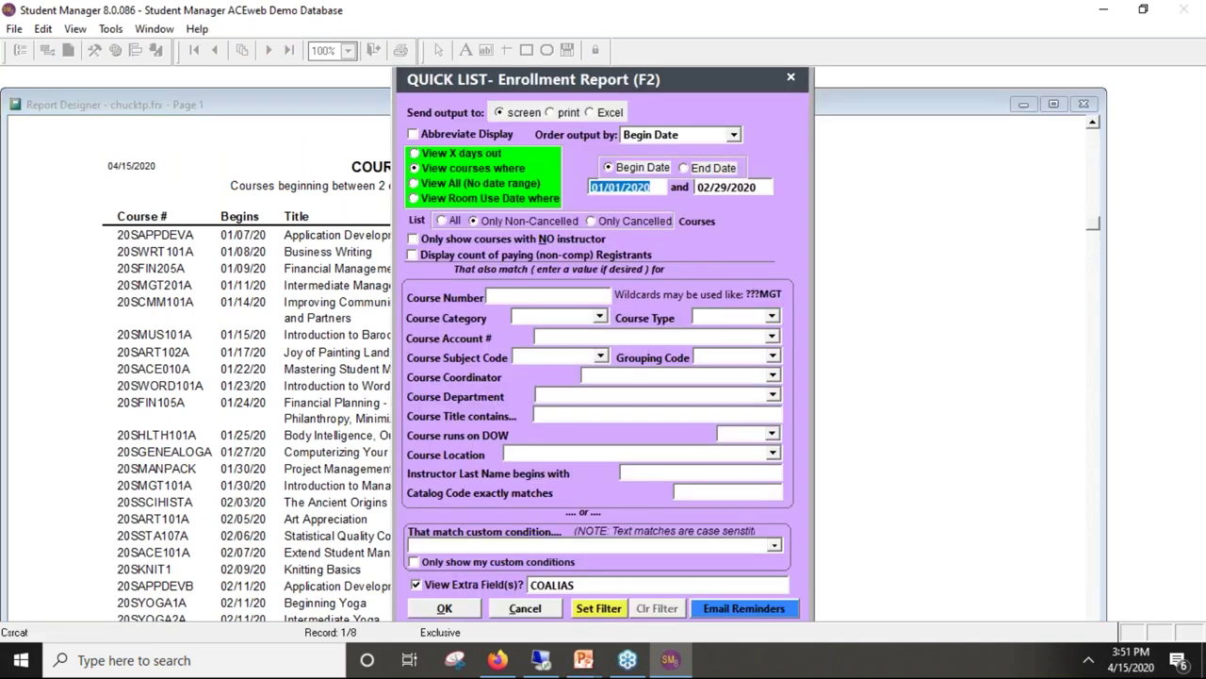
# Step: Open course 20SAPPDEVA from the quick list and save Kansas State University as its Sponsoring Firm
pyautogui.click(463, 603)
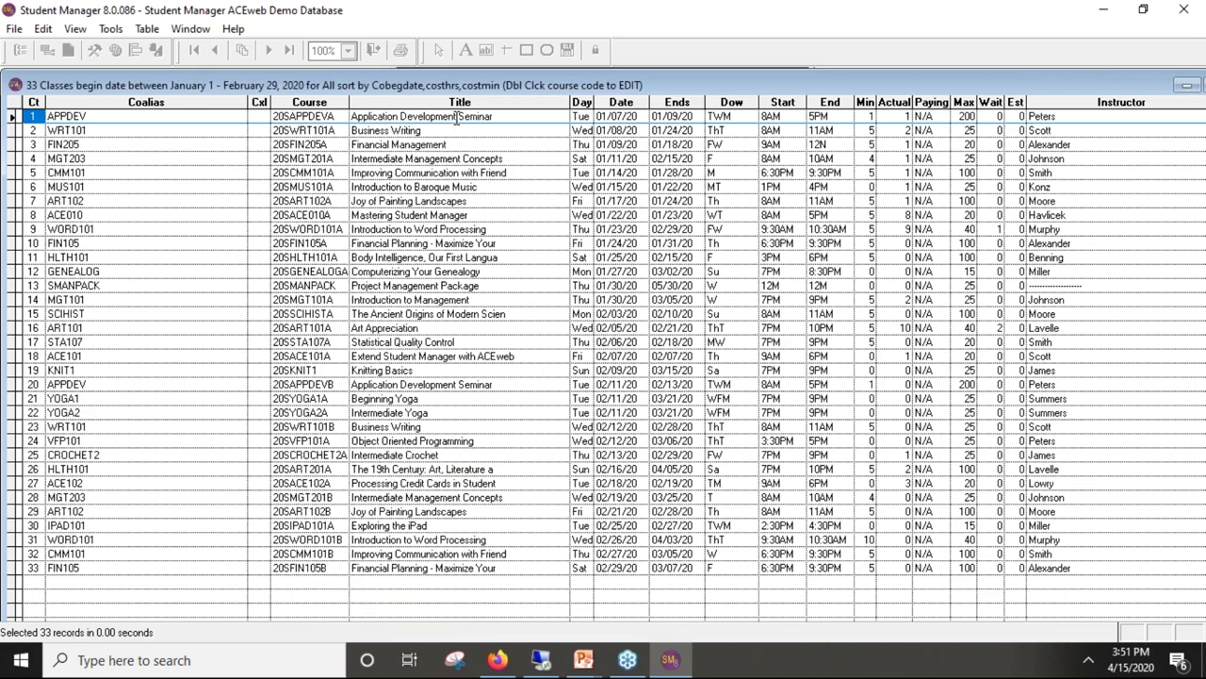
pyautogui.doubleClick(311, 116)
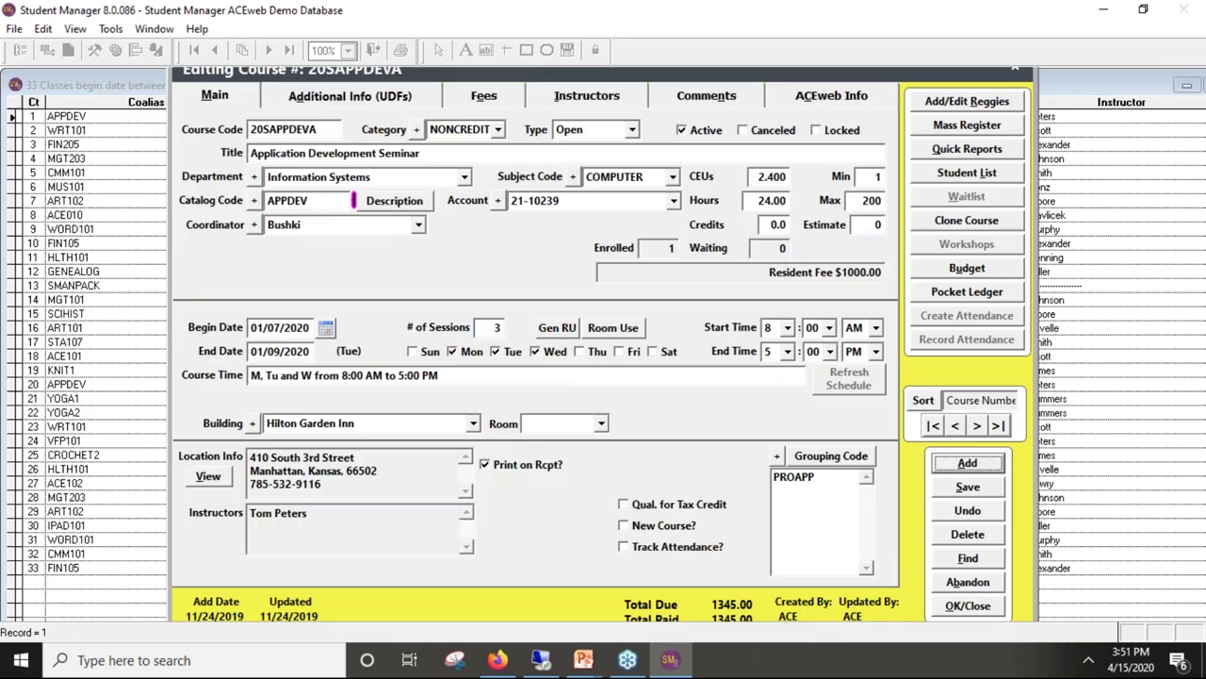
pyautogui.click(423, 101)
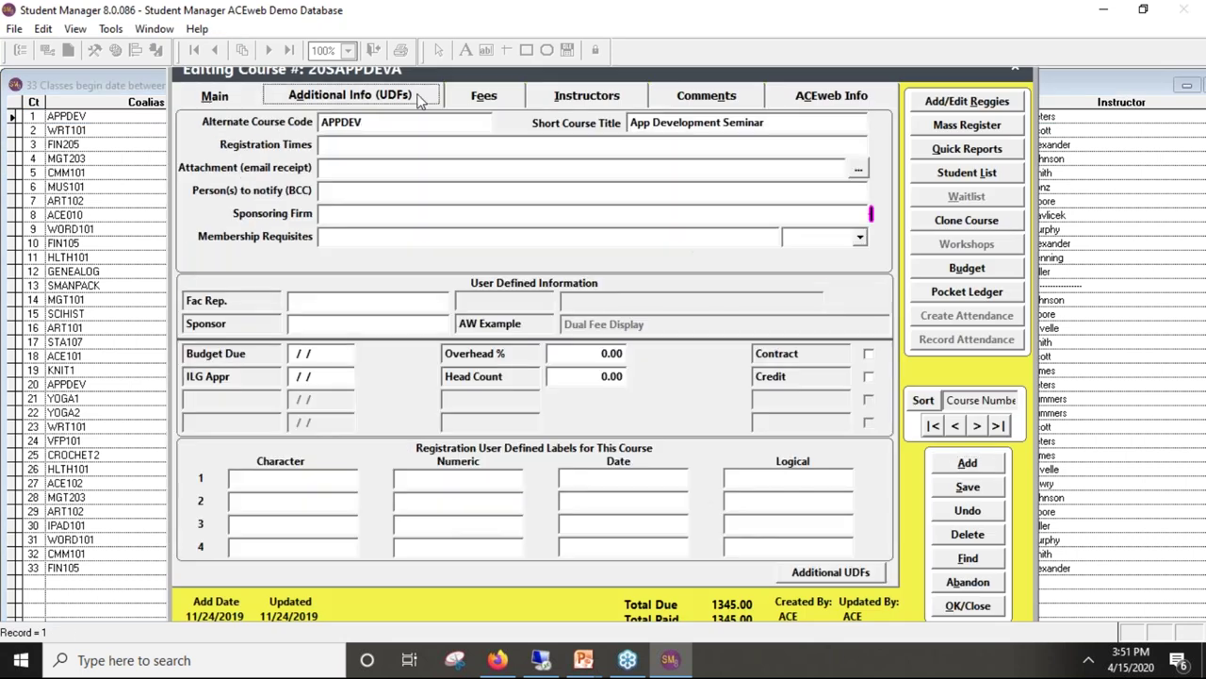
pyautogui.click(660, 209)
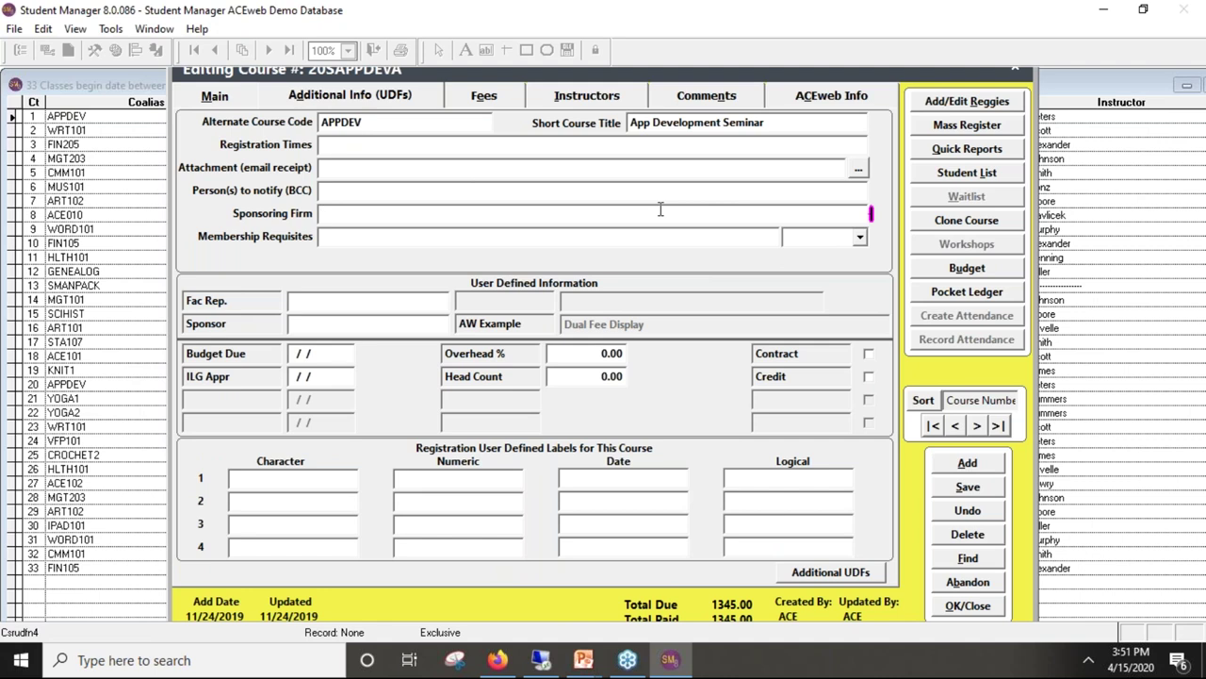
pyautogui.write('kan')
pyautogui.press('Tab')
pyautogui.doubleClick(231, 201)
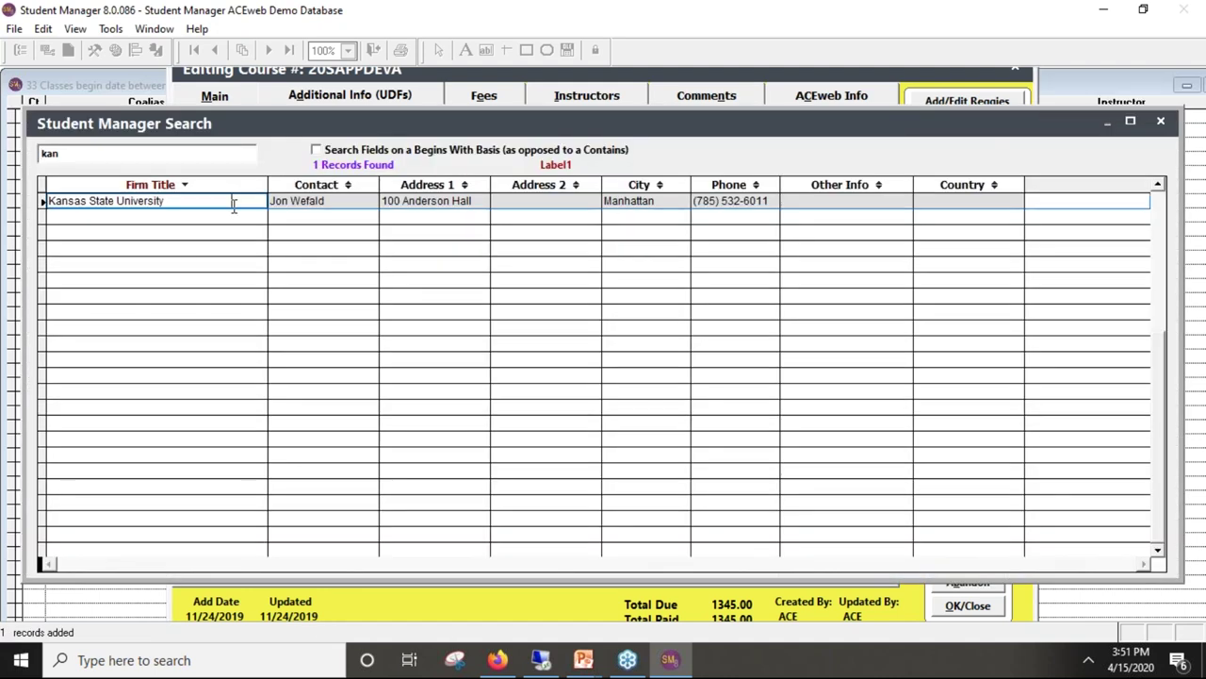
pyautogui.click(974, 608)
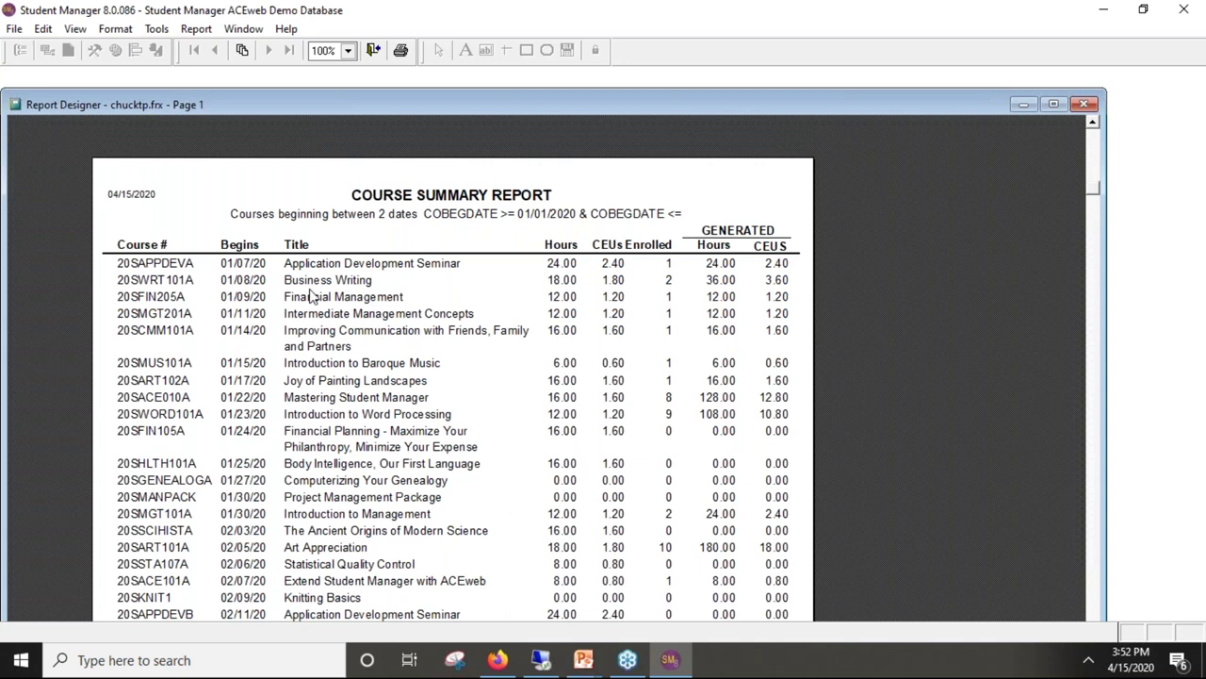
# Step: Set the preview zoom to show the whole page, then close the preview with Esc
pyautogui.click(418, 246)
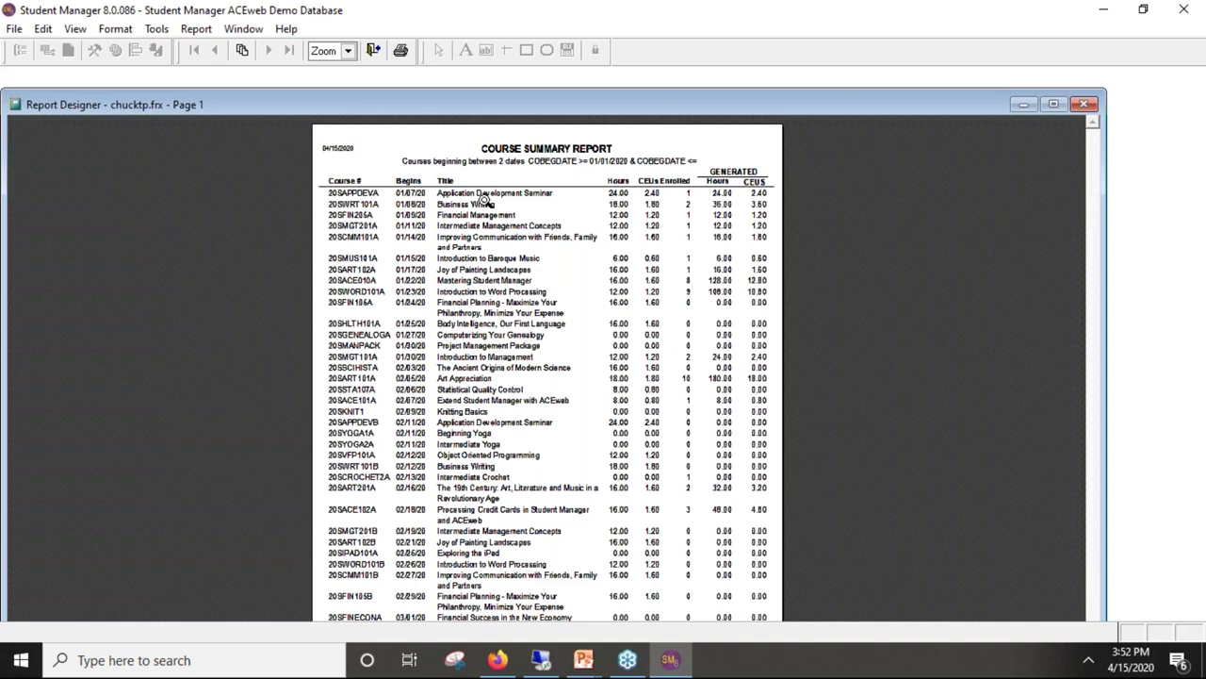
pyautogui.press('Escape')
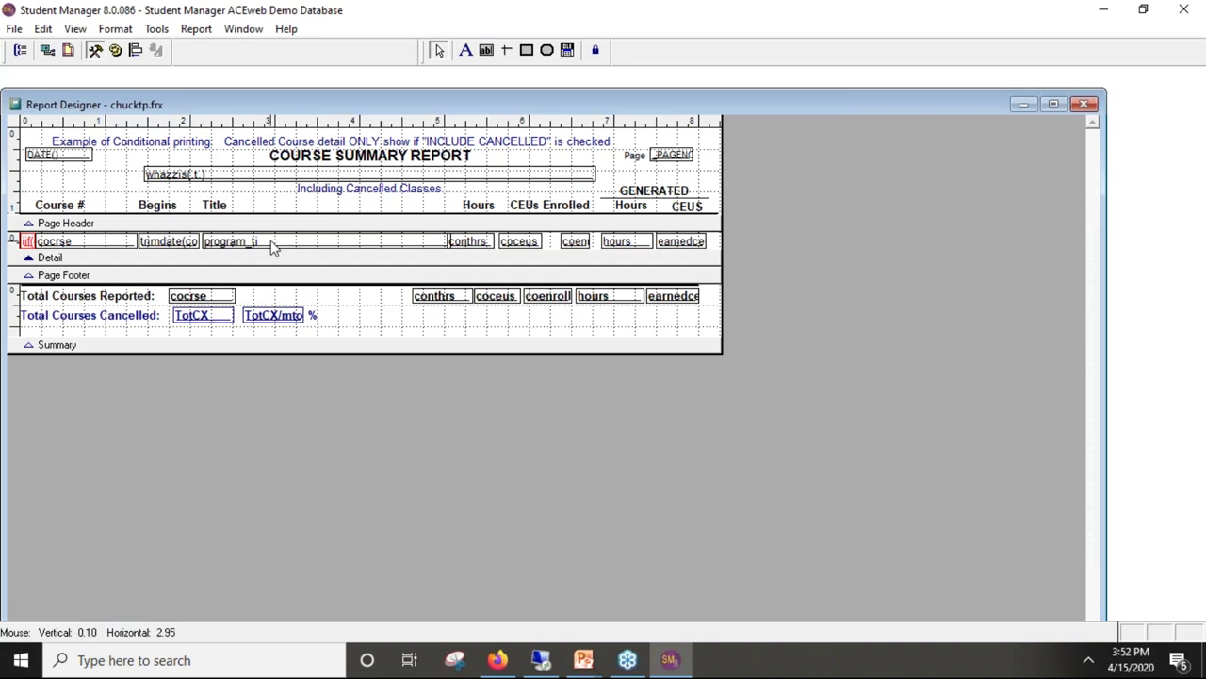
# Step: Drag the Detail band down to make it taller, then switch to the Firefox help page
pyautogui.click(75, 257)
pyautogui.moveTo(75, 257); pyautogui.dragTo(76, 285)
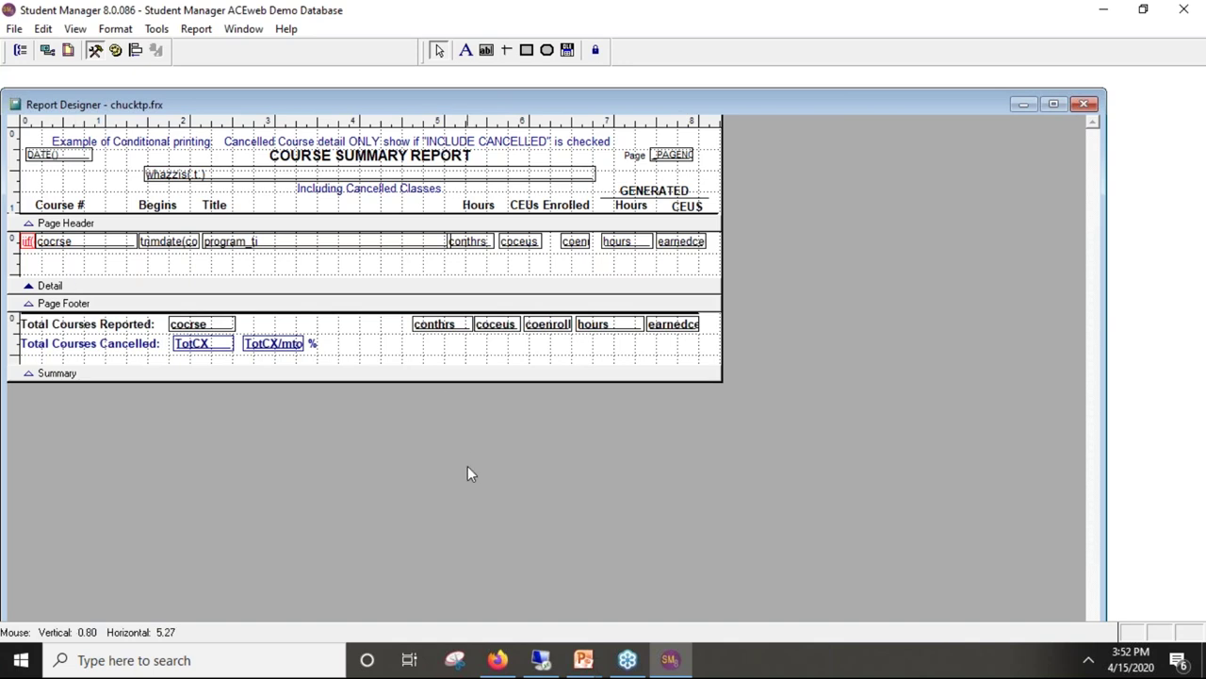
pyautogui.click(497, 661)
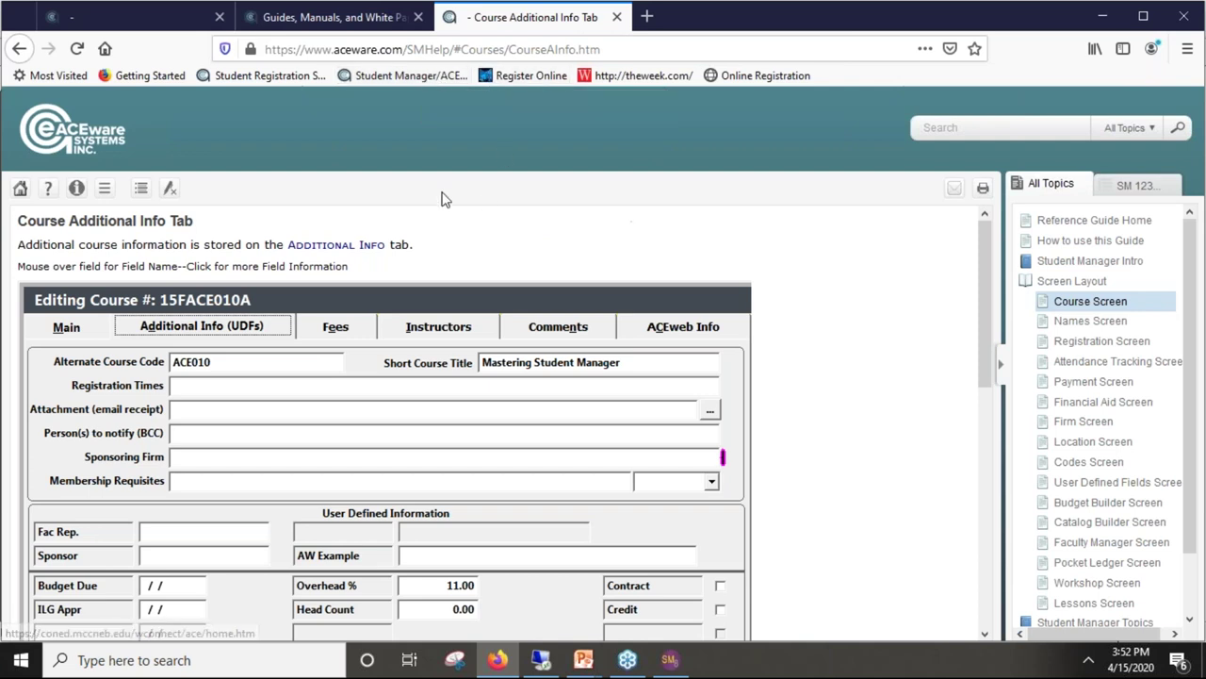
# Step: Go to the help home page, expand the Reports how-to topics, and open a blank browser tab
pyautogui.click(68, 134)
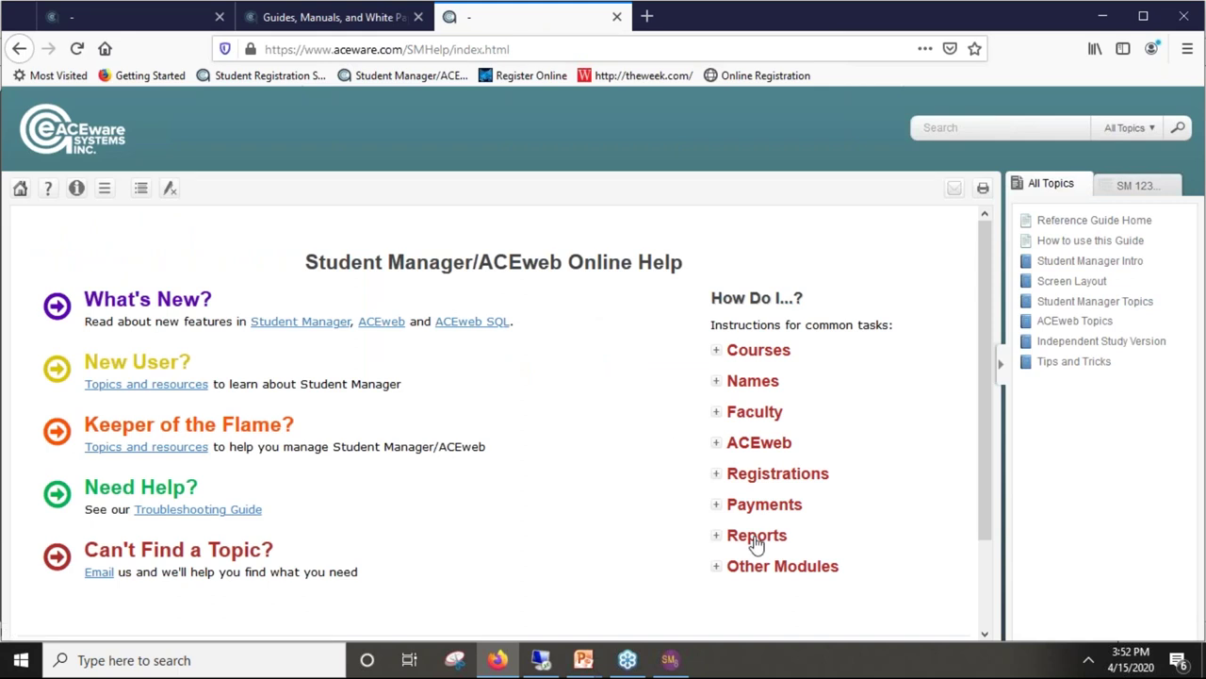
pyautogui.click(757, 538)
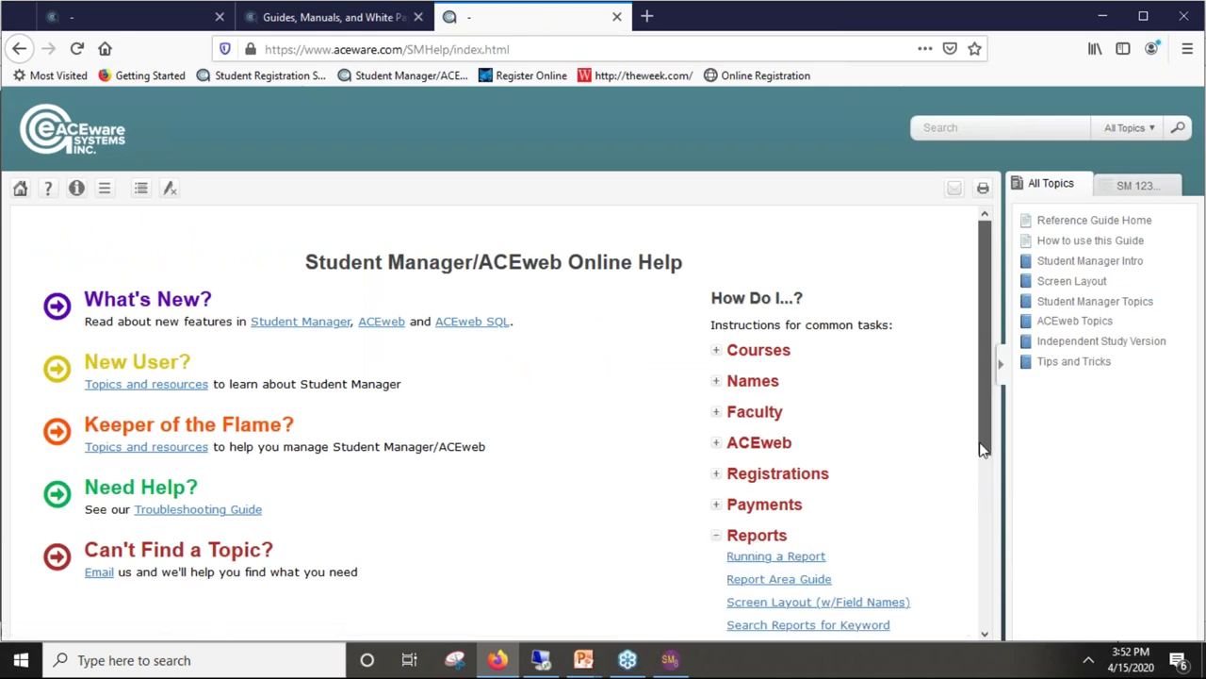
pyautogui.moveTo(977, 471); pyautogui.dragTo(981, 556)
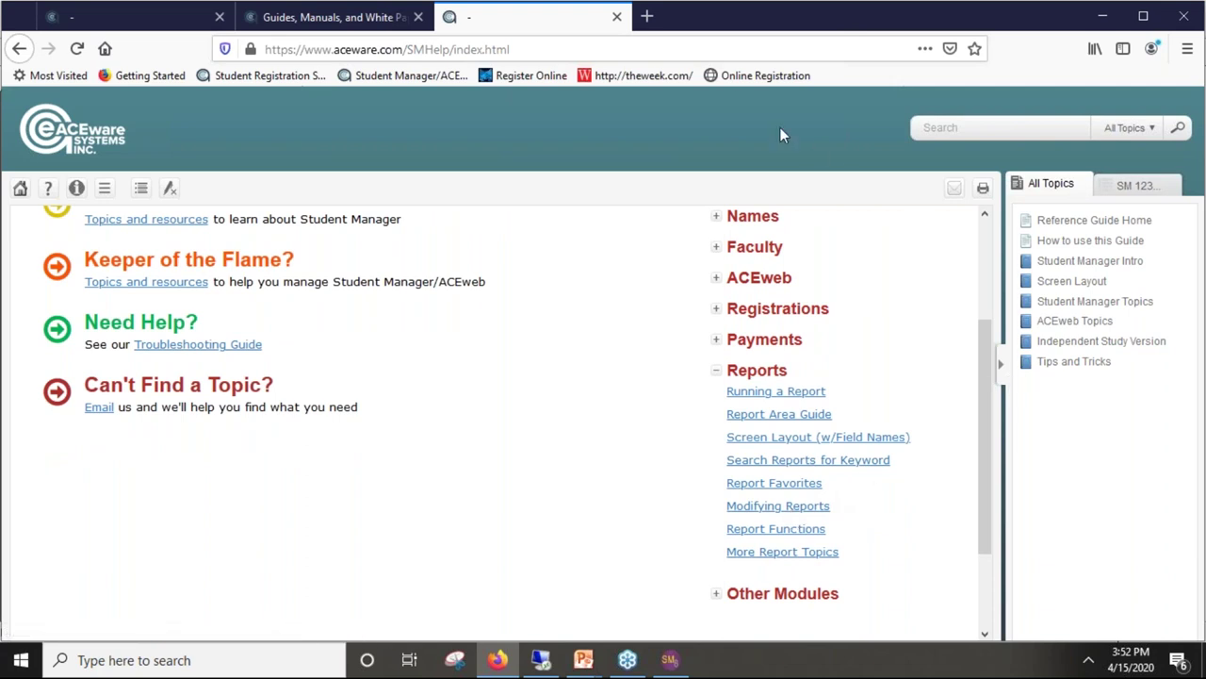
pyautogui.click(648, 17)
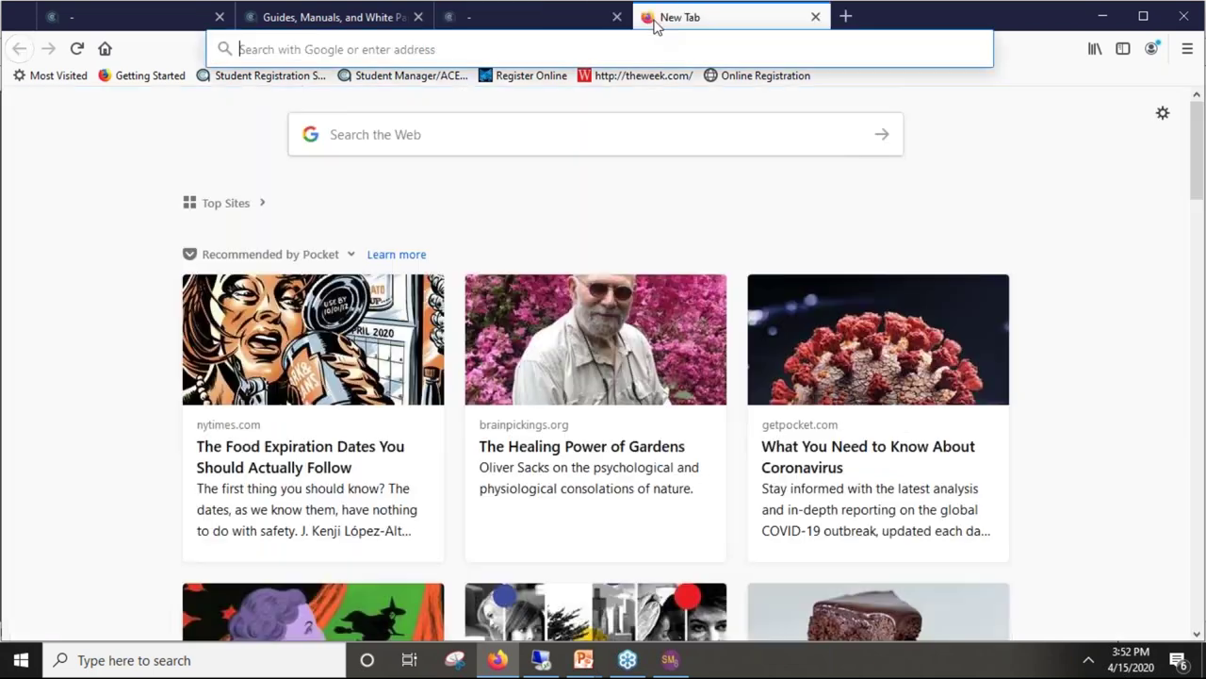
# Step: Go to aceware.com and browse the Reporting Tools webinars in the Webinar Archive
pyautogui.click(601, 50)
pyautogui.write('aceware.com/')
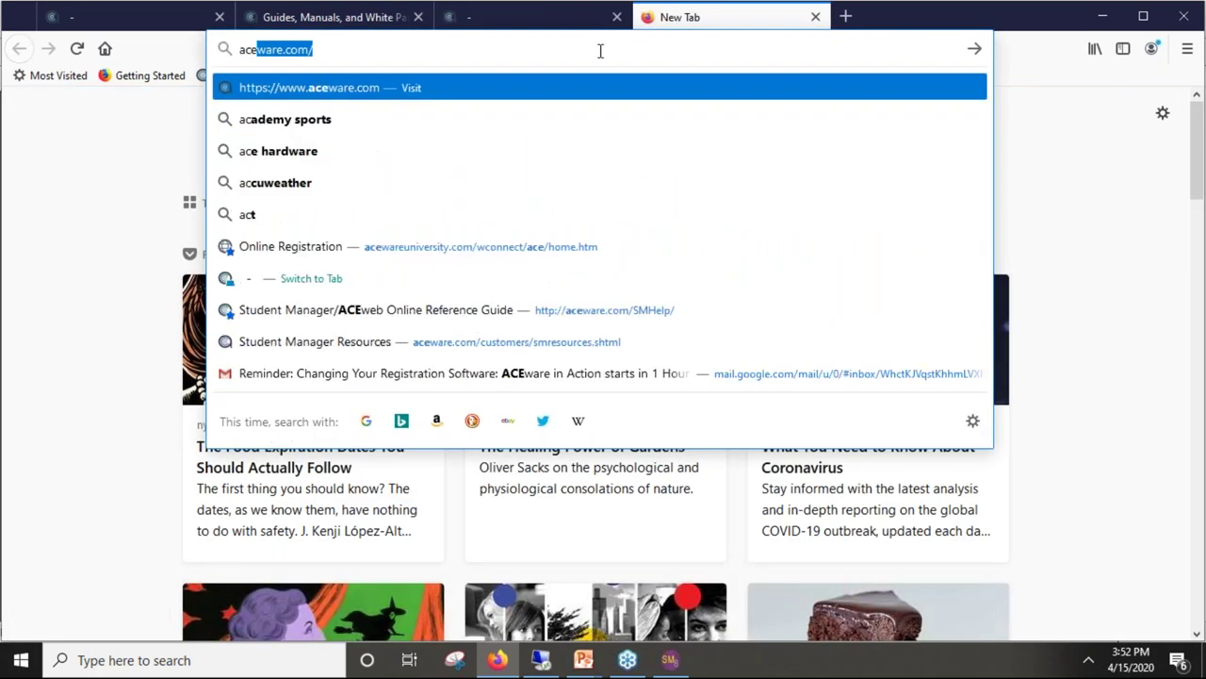
pyautogui.press('Return')
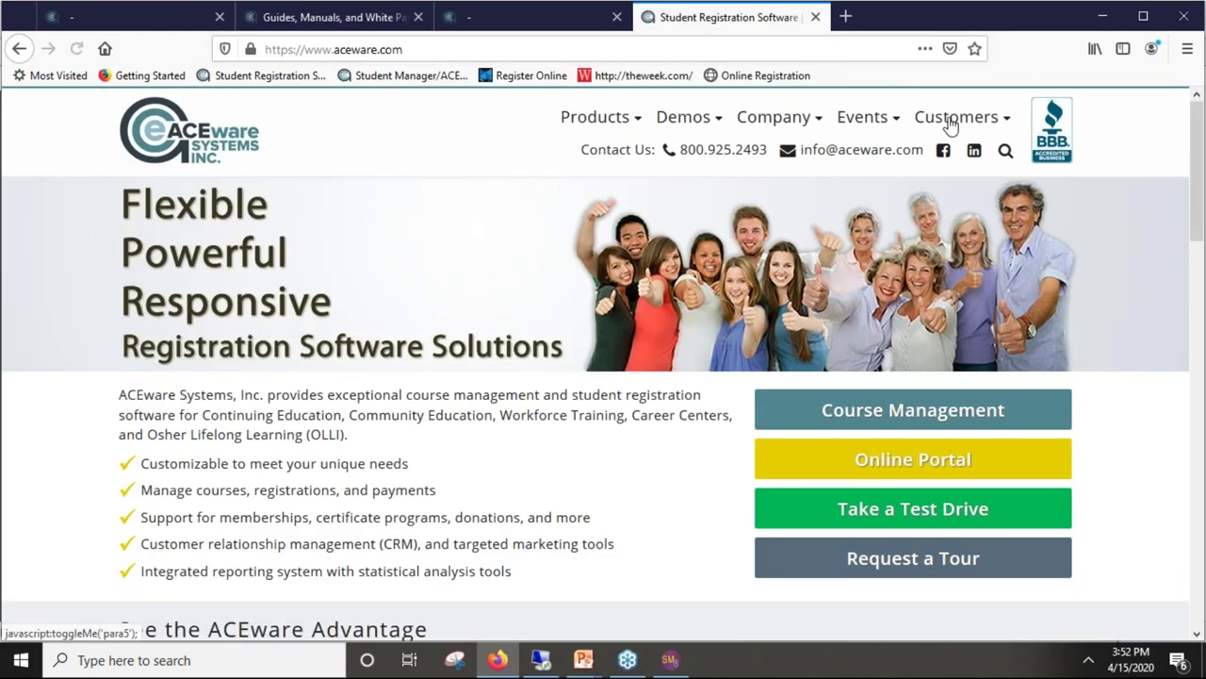
pyautogui.moveTo(950, 126)
pyautogui.click(896, 213)
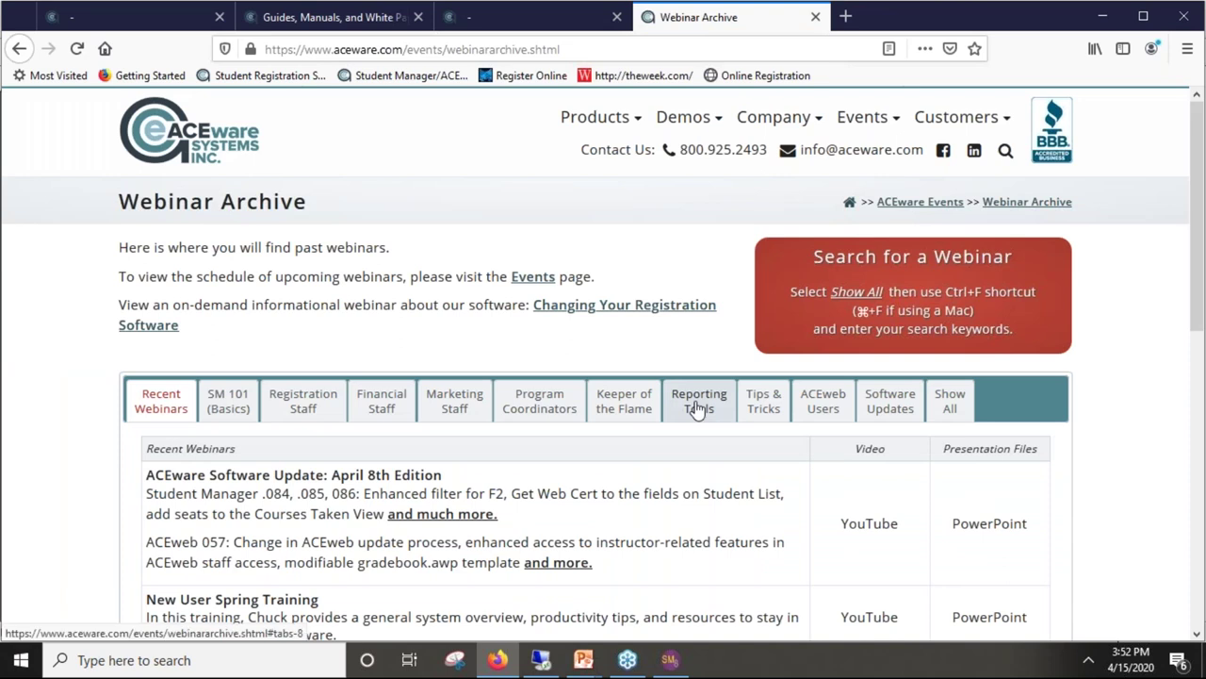
pyautogui.click(699, 403)
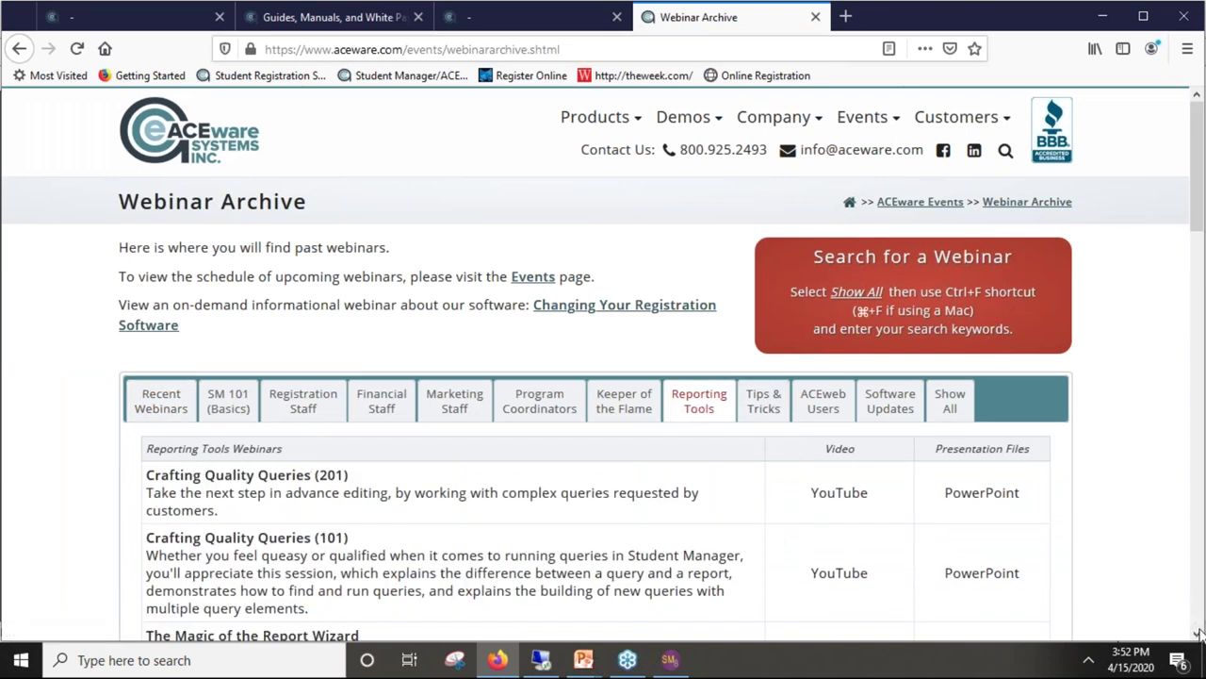
pyautogui.scroll(-8, 1199, 637)
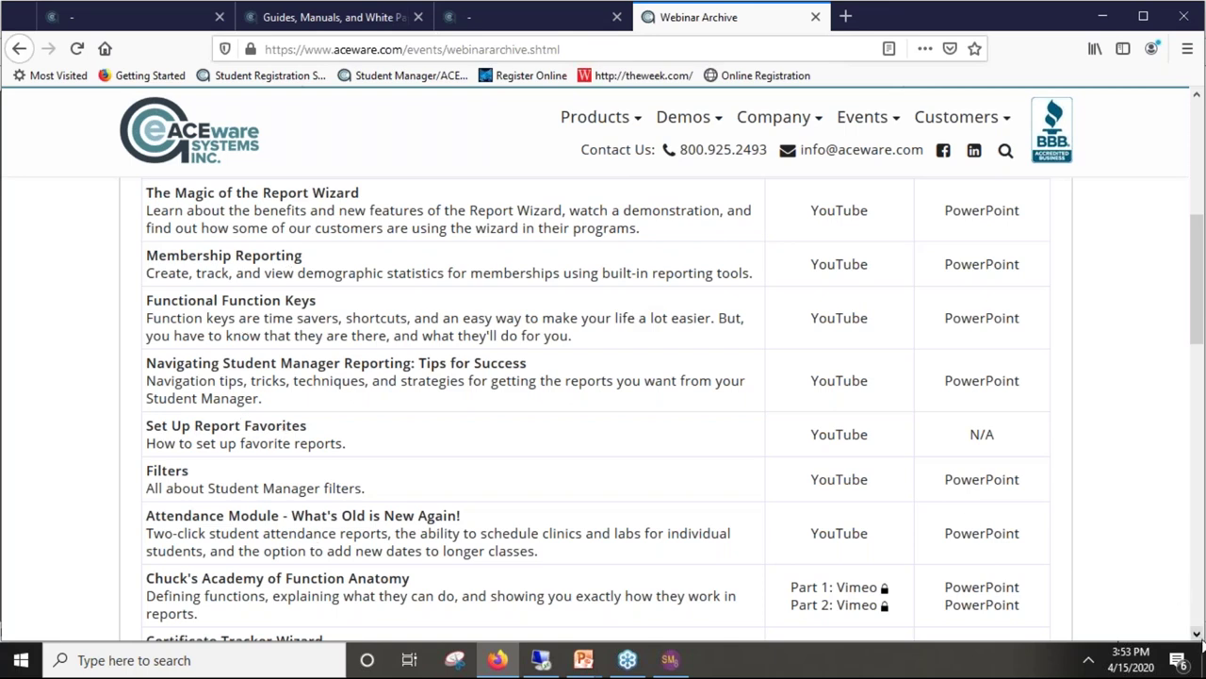
pyautogui.scroll(-9, 1199, 637)
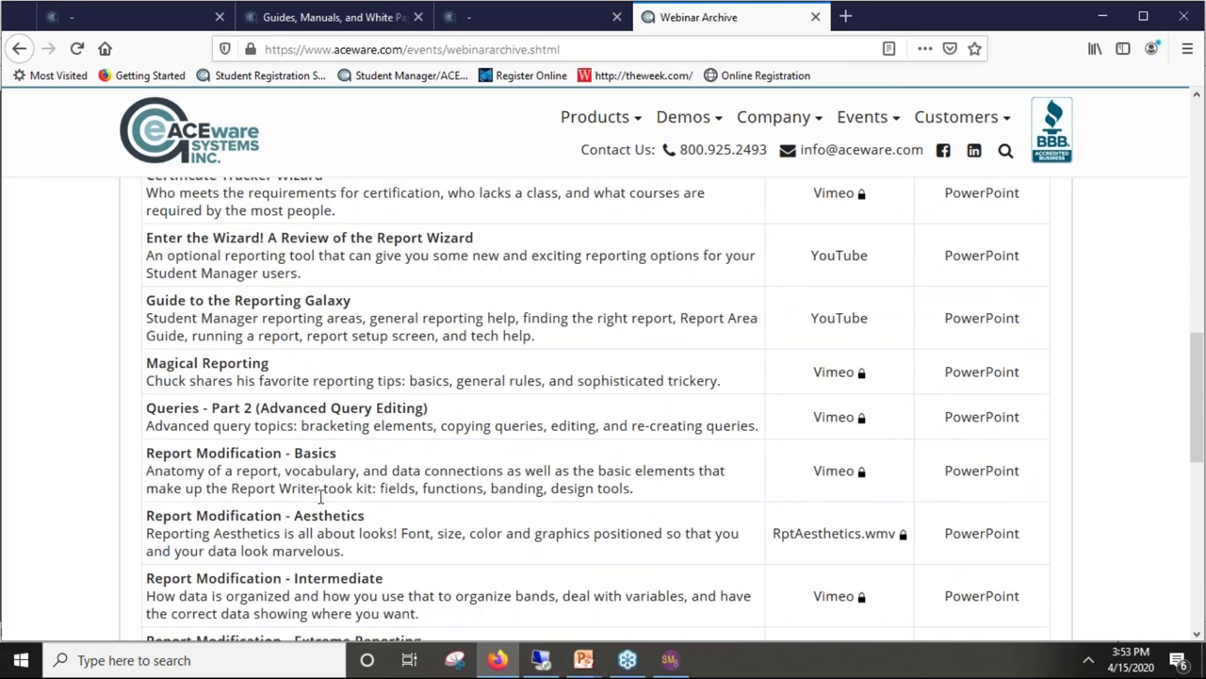
pyautogui.scroll(-1, 233, 455)
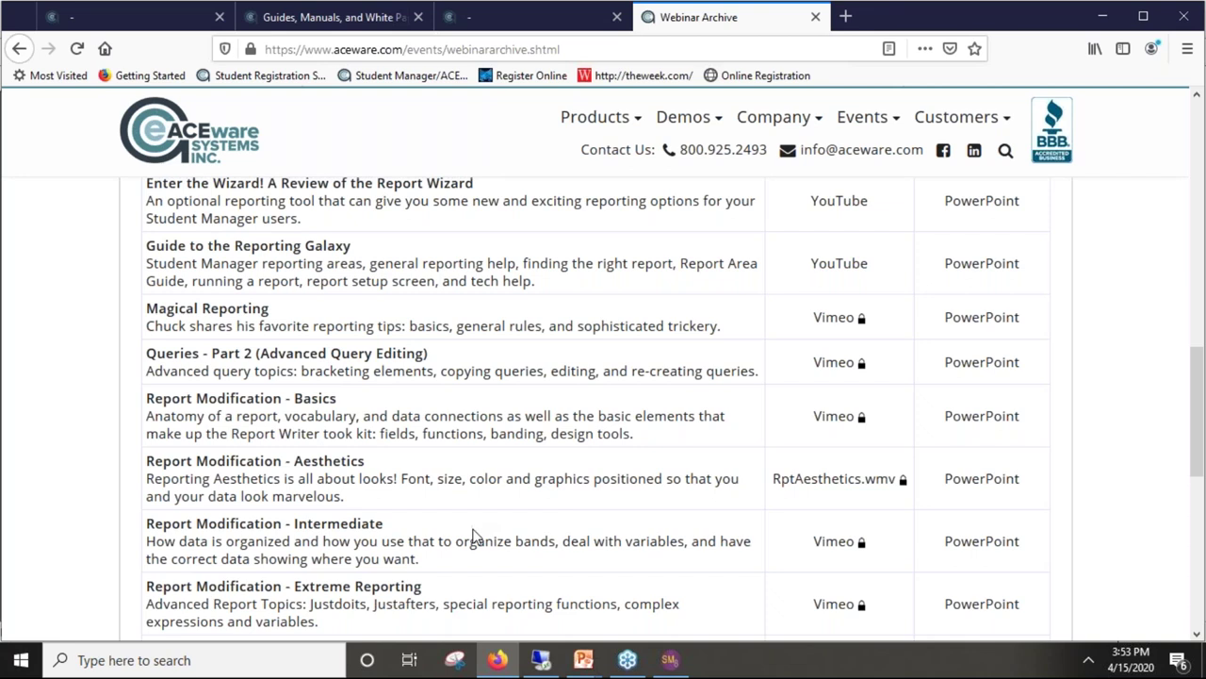
# Step: Adjust the Detail band height, then check the Course Summary Report in Print Preview and close it
pyautogui.click(669, 662)
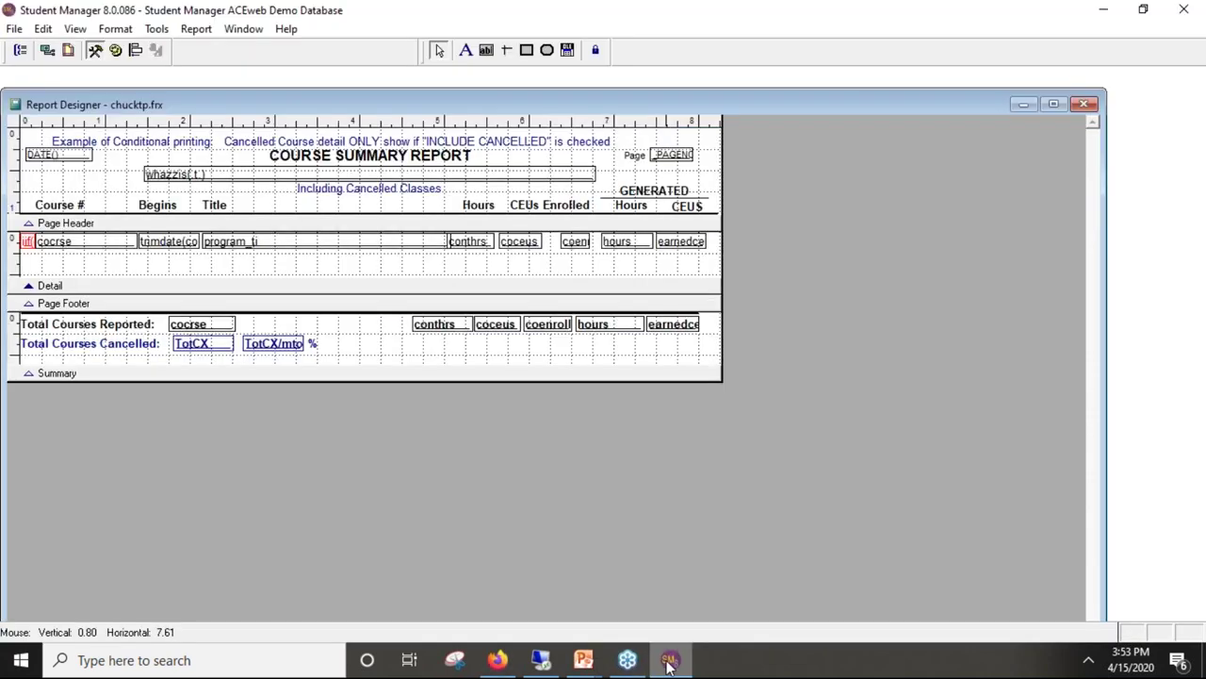
pyautogui.moveTo(232, 282); pyautogui.dragTo(224, 289)
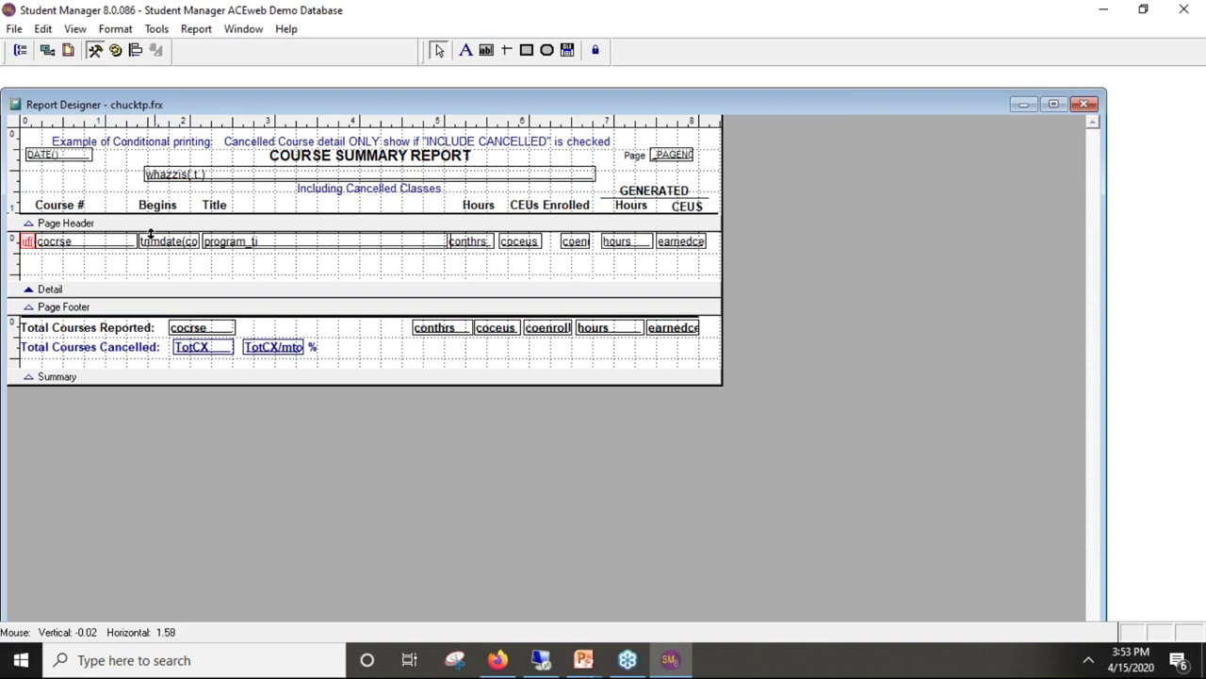
pyautogui.click(14, 29)
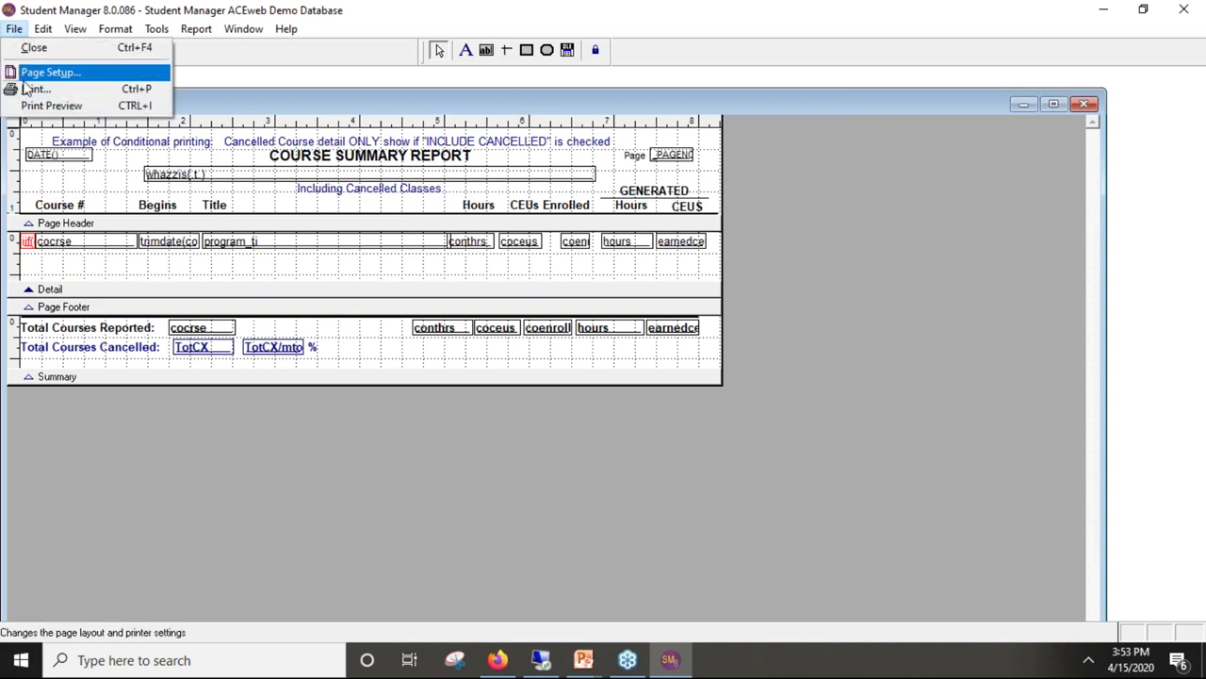
pyautogui.click(39, 107)
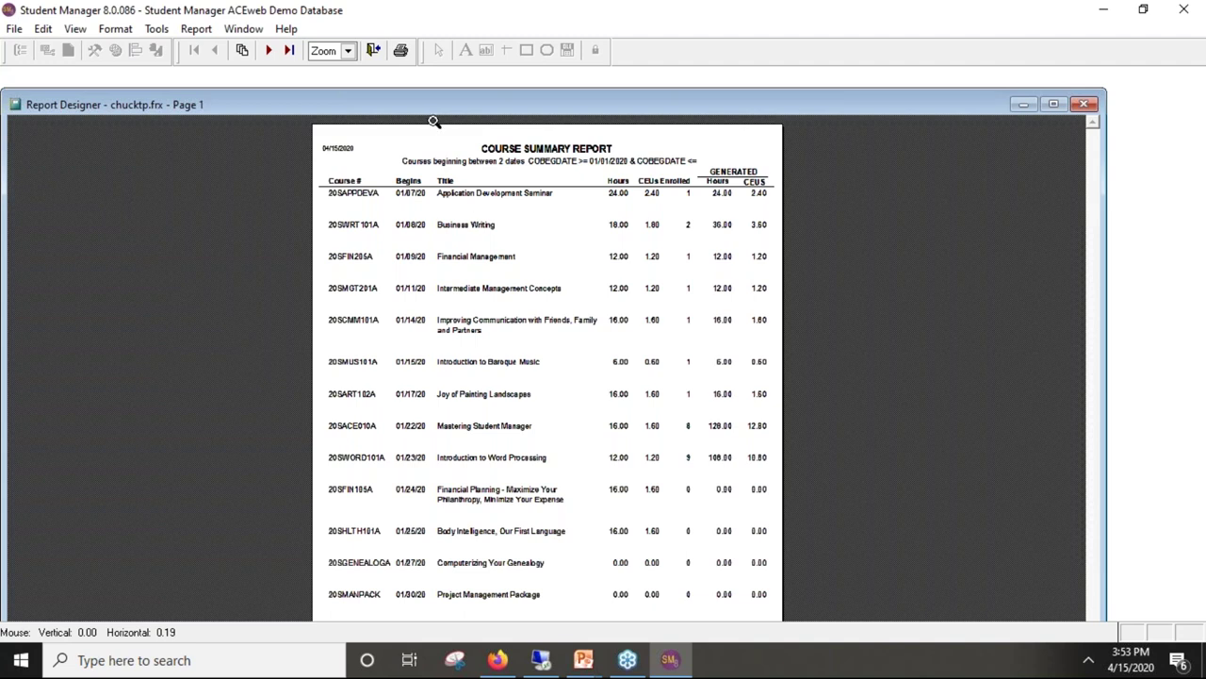
pyautogui.click(373, 50)
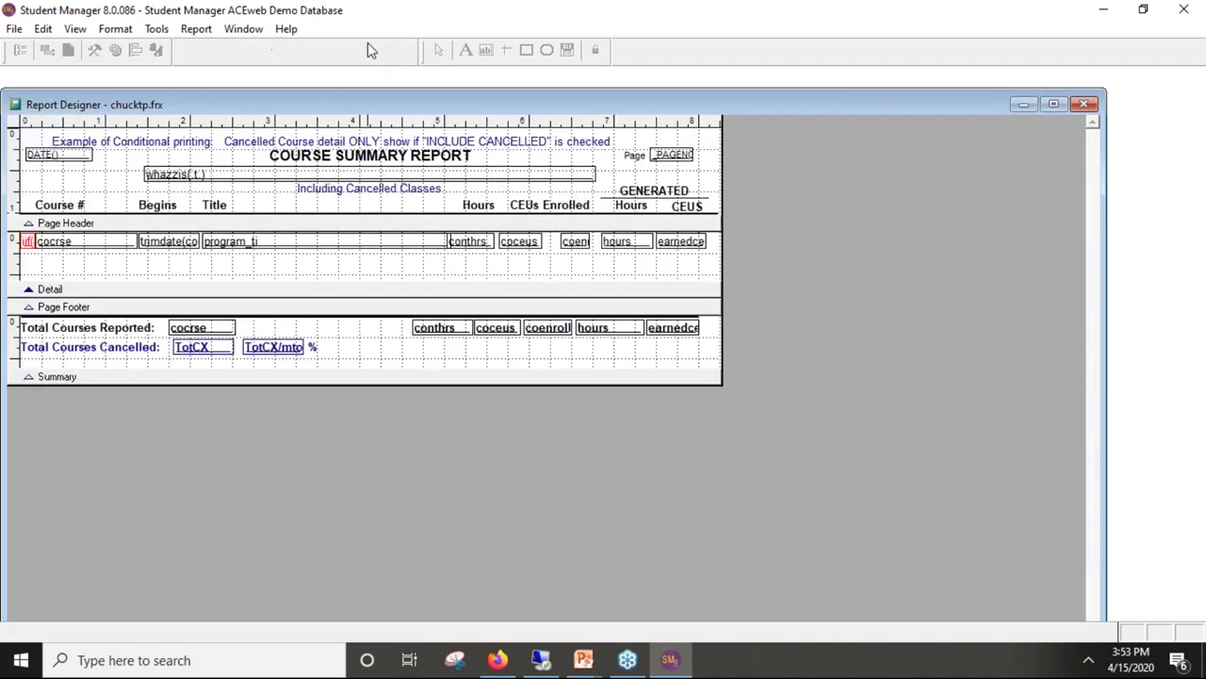
pyautogui.click(14, 28)
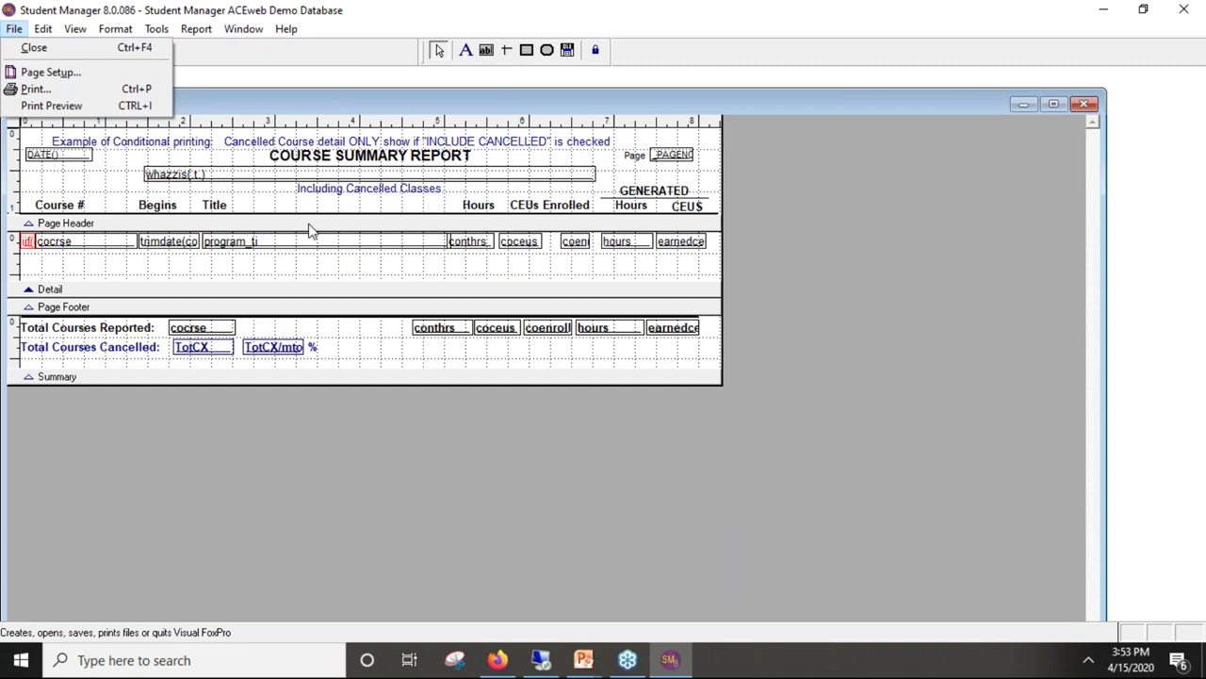
pyautogui.click(307, 271)
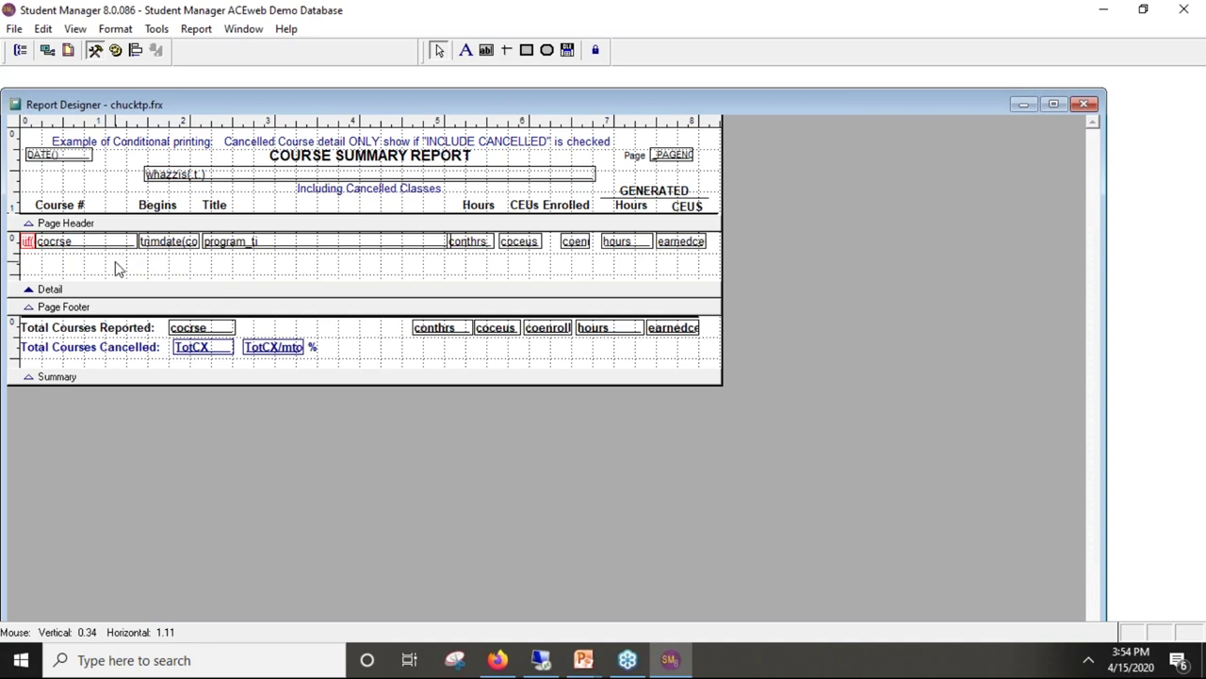
# Step: Open the report's Data Environment past the reload warnings, rearrange its window, then close it
pyautogui.click(47, 52)
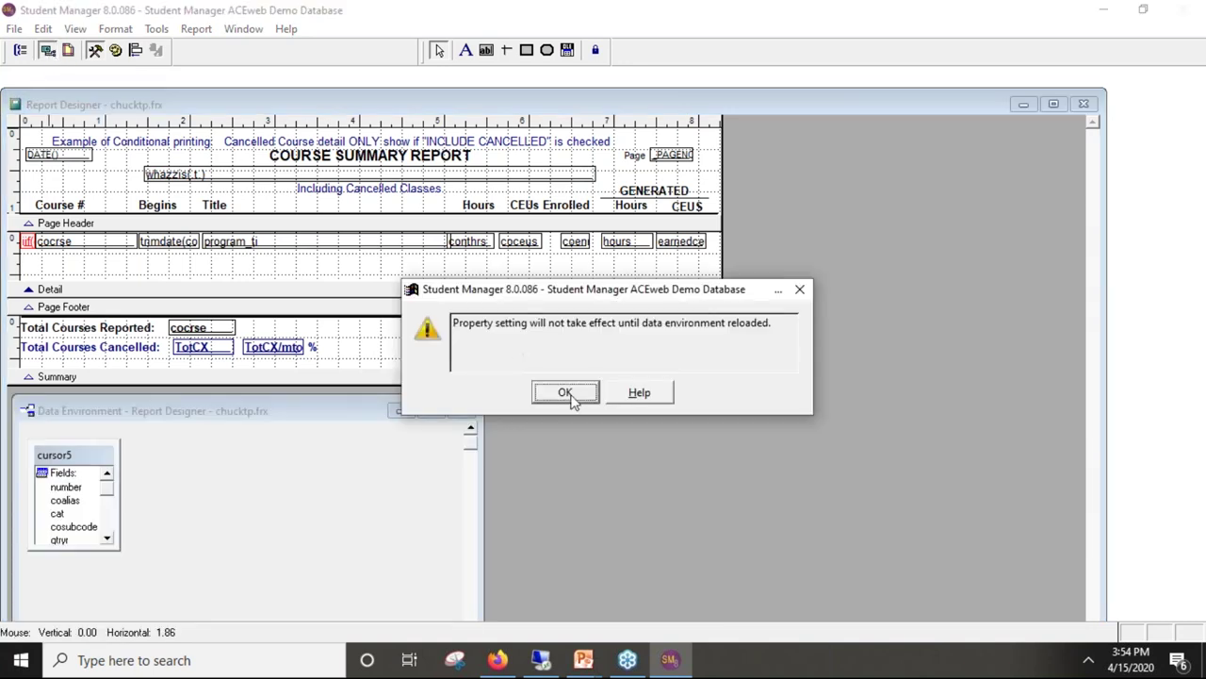
pyautogui.click(565, 392)
pyautogui.click(565, 392)
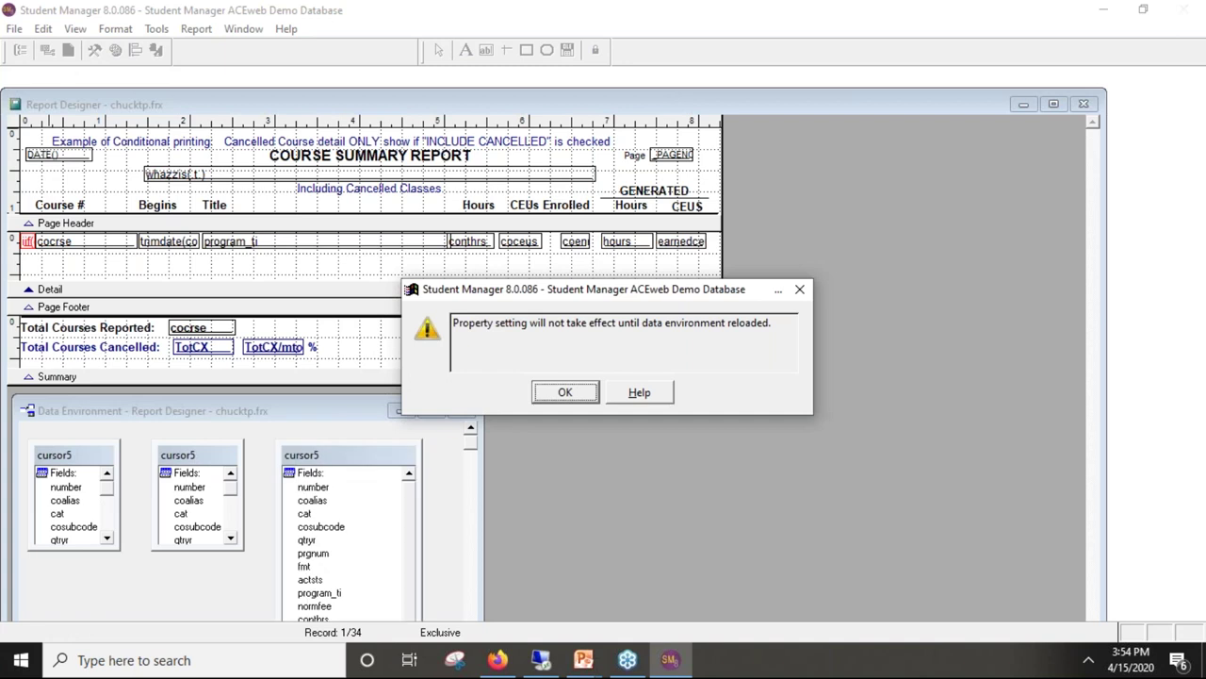
pyautogui.click(566, 392)
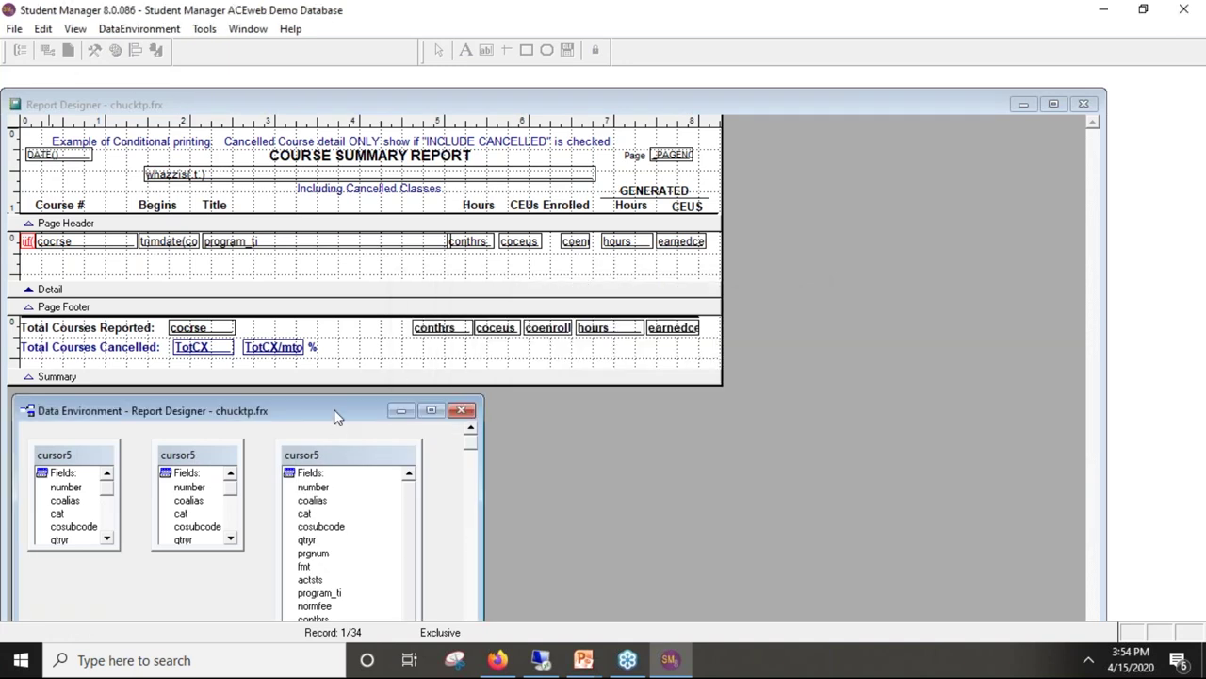
pyautogui.moveTo(336, 412); pyautogui.dragTo(349, 146)
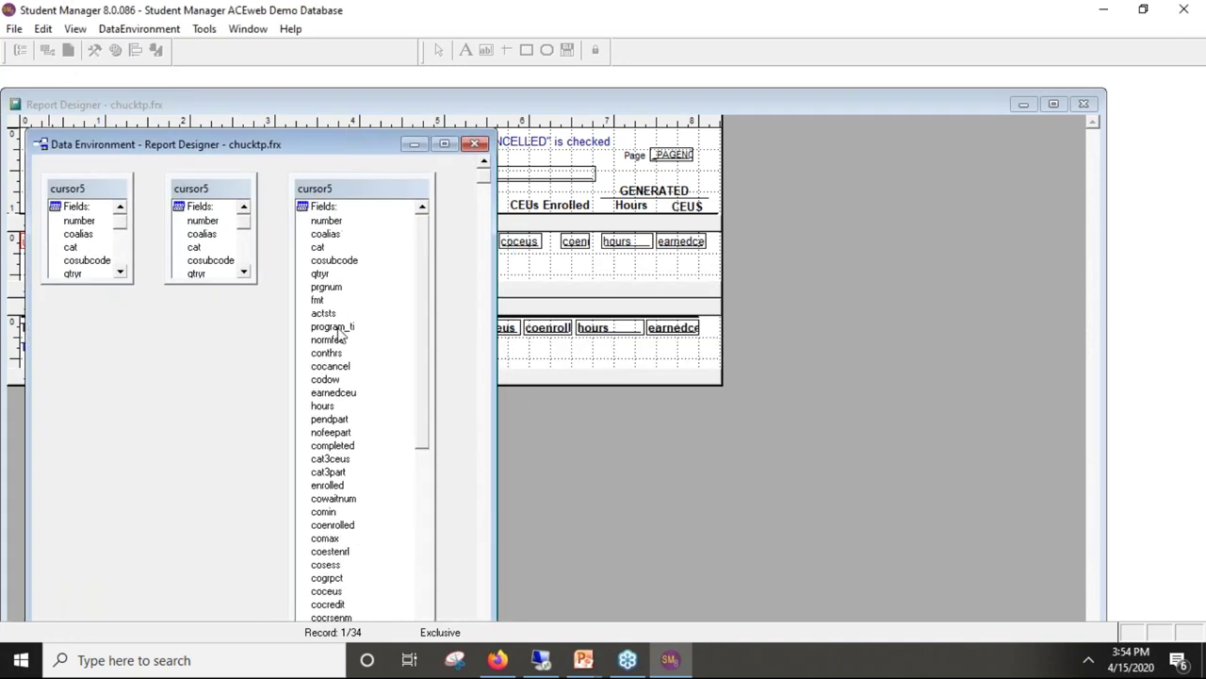
pyautogui.moveTo(421, 434); pyautogui.dragTo(442, 347)
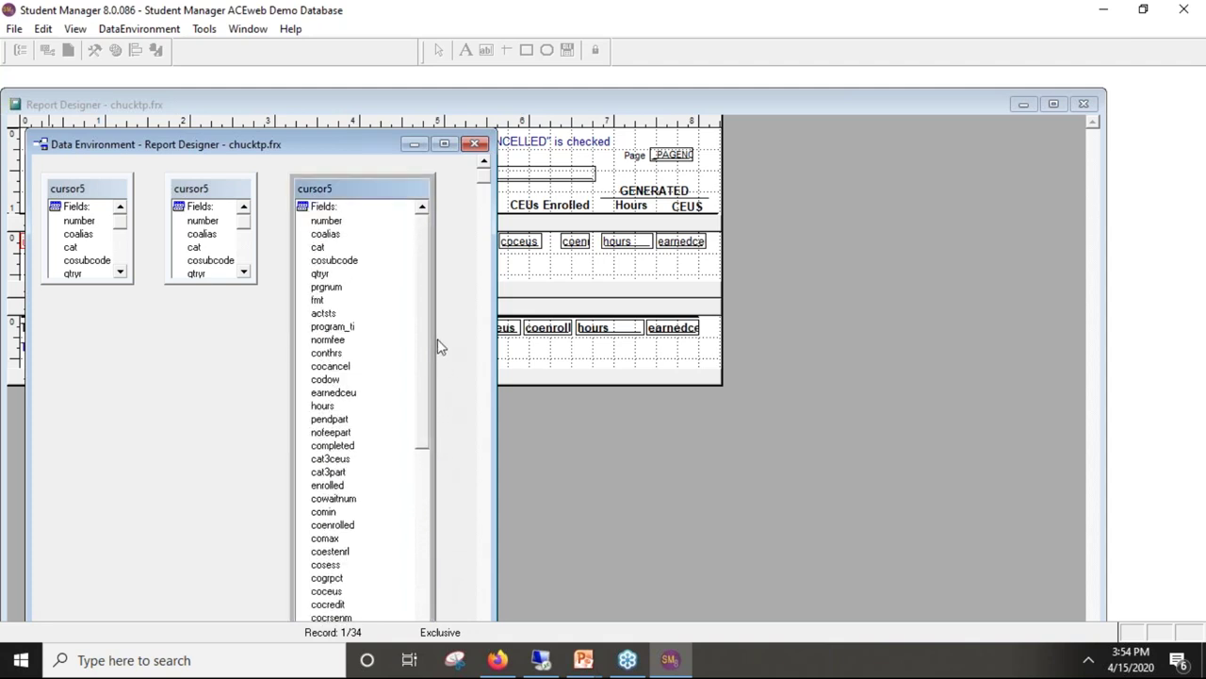
pyautogui.click(418, 145)
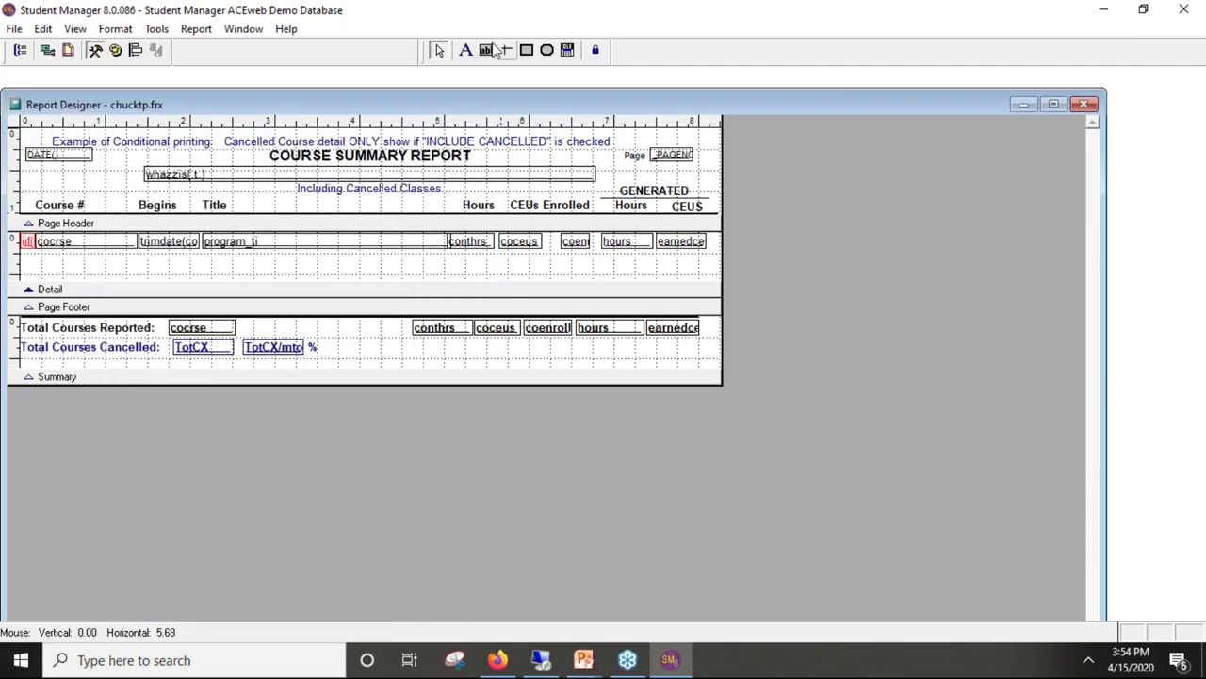
# Step: Draw a new field under Begins in the Detail band with expression starting addcrse(
pyautogui.click(486, 50)
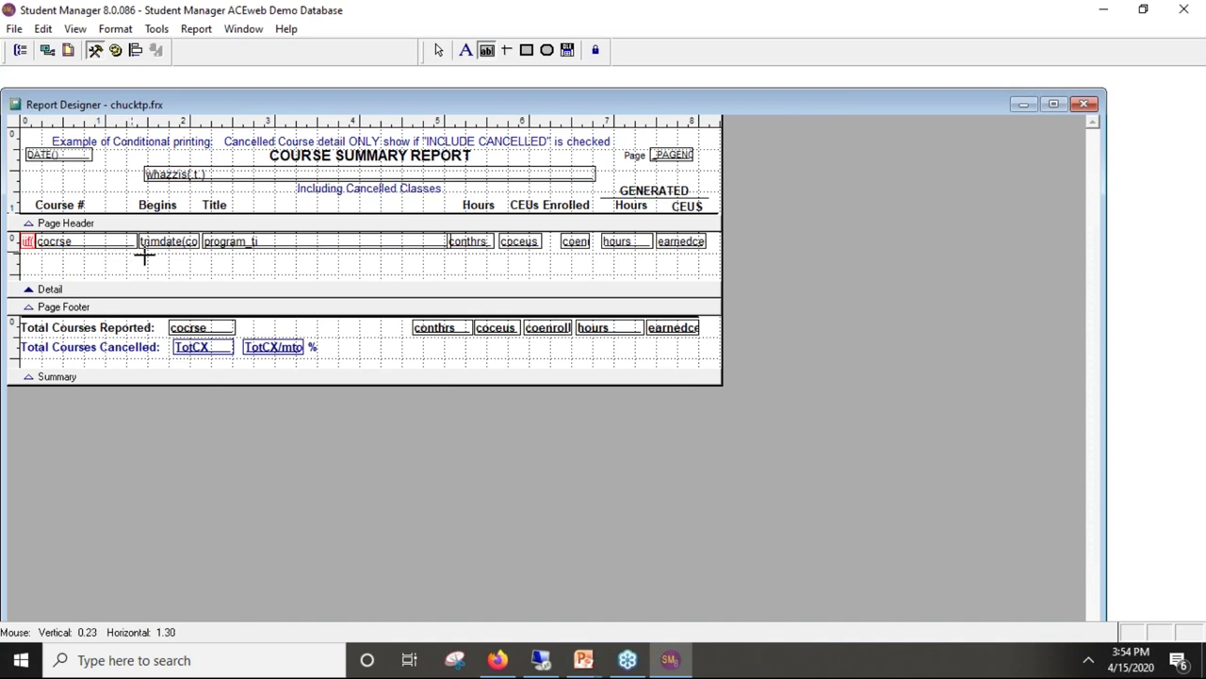
pyautogui.moveTo(143, 255)
pyautogui.mouseDown()
pyautogui.moveTo(143, 266)
pyautogui.moveTo(277, 272)
pyautogui.mouseUp()
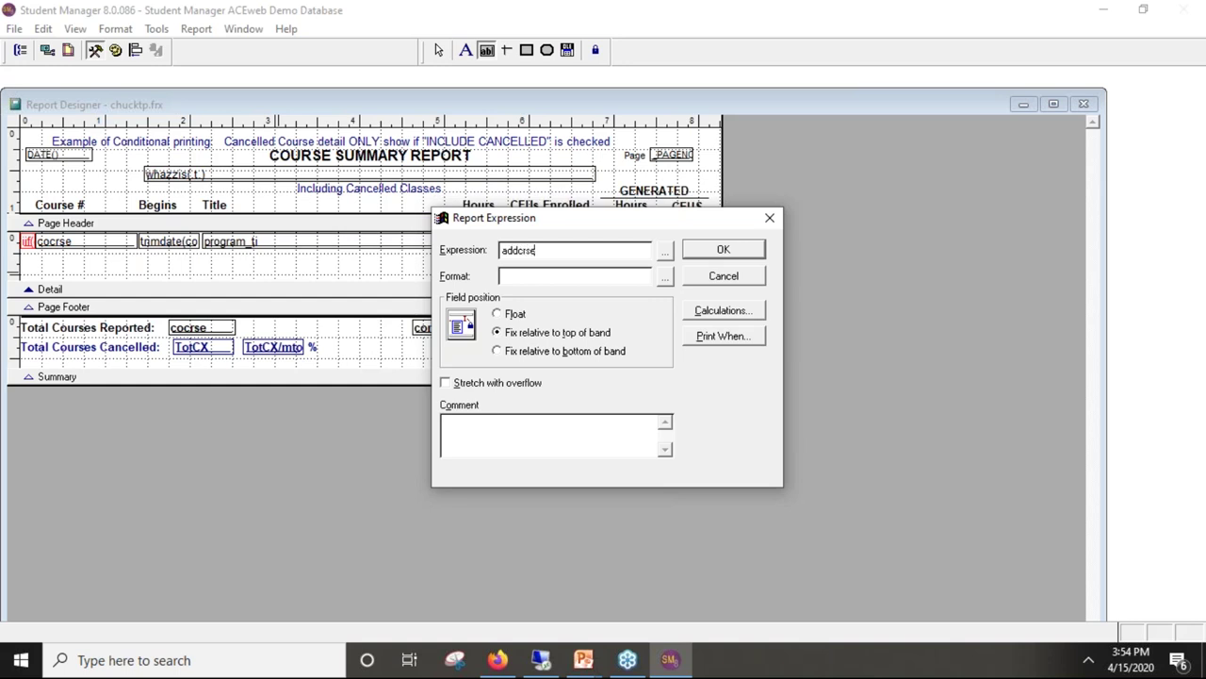
pyautogui.write('addcrse(')
pyautogui.click(497, 660)
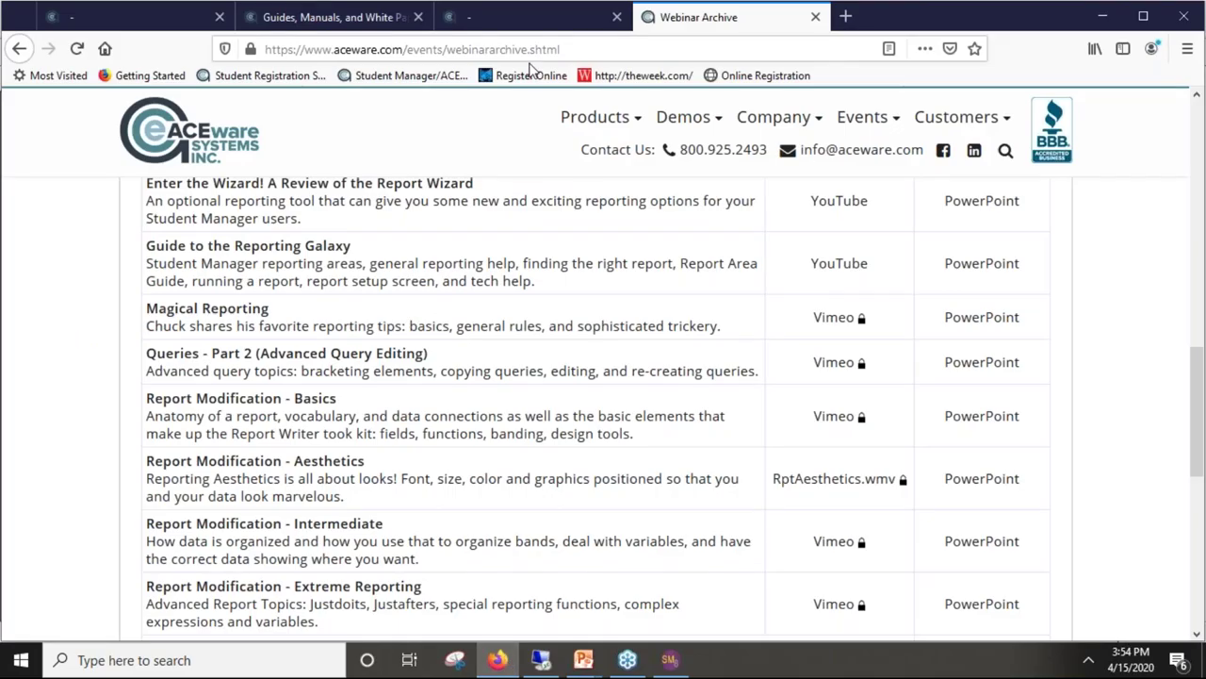
# Step: Search the online help for ADDCRSE and select its ADDCRSE(cocrse, "cobegdate") example
pyautogui.click(478, 18)
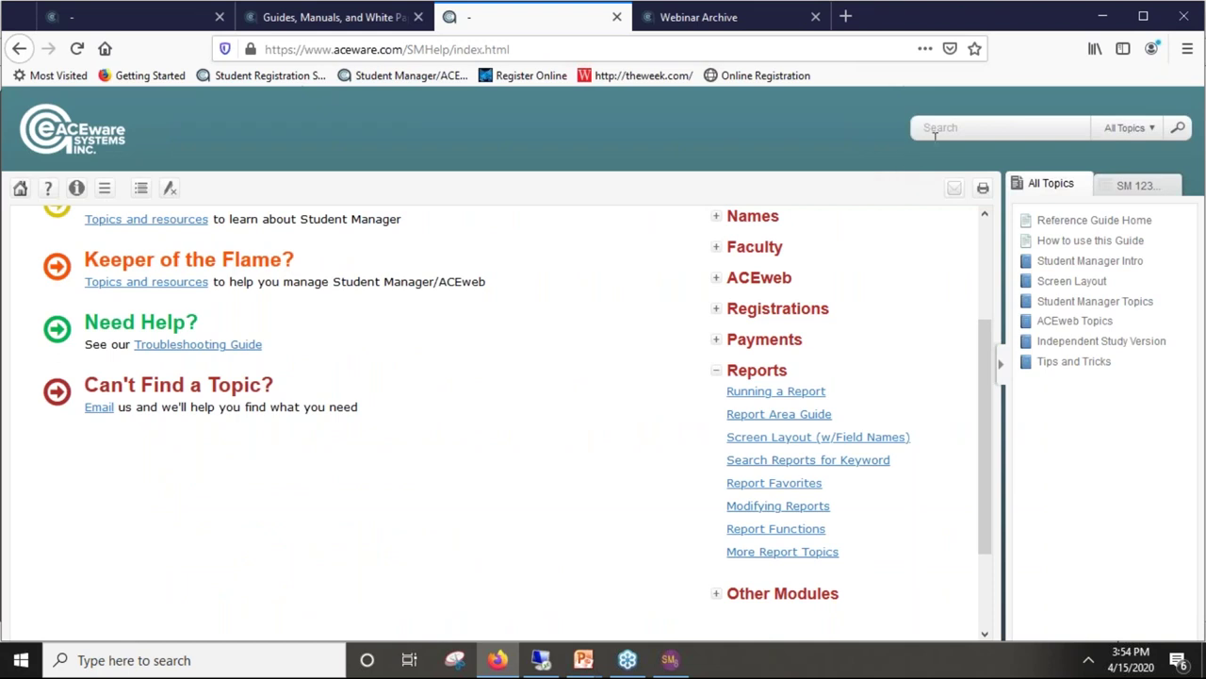
pyautogui.write('addcrse')
pyautogui.press('Return')
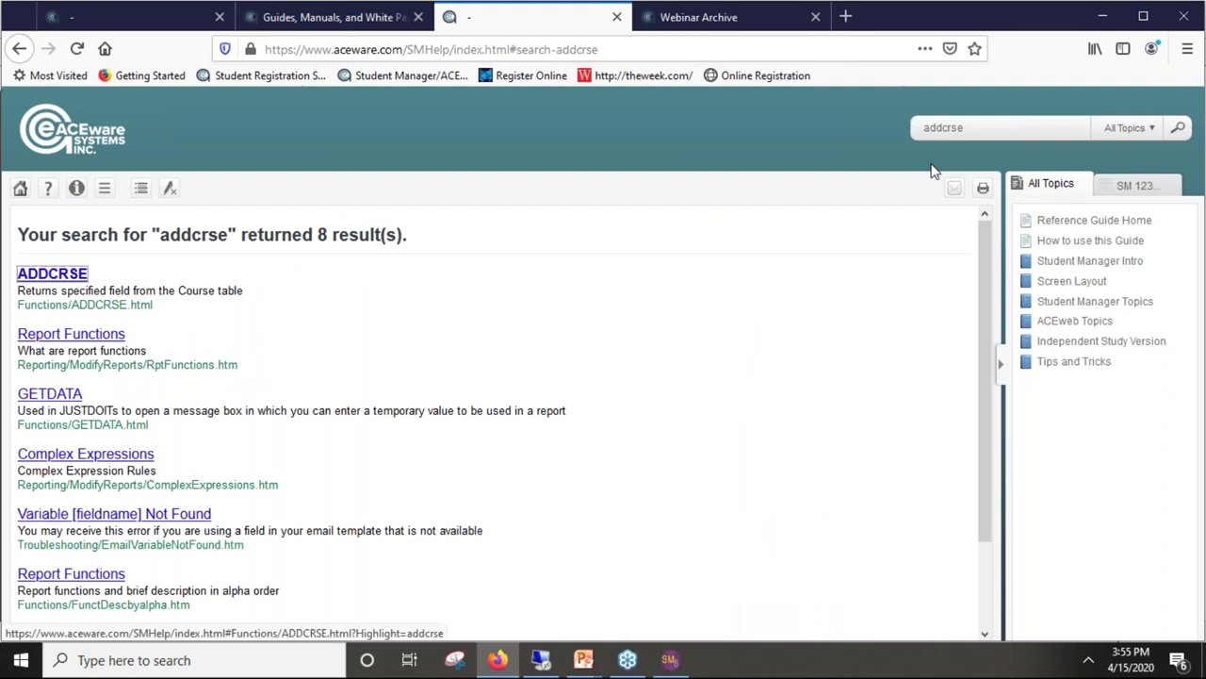
pyautogui.click(66, 276)
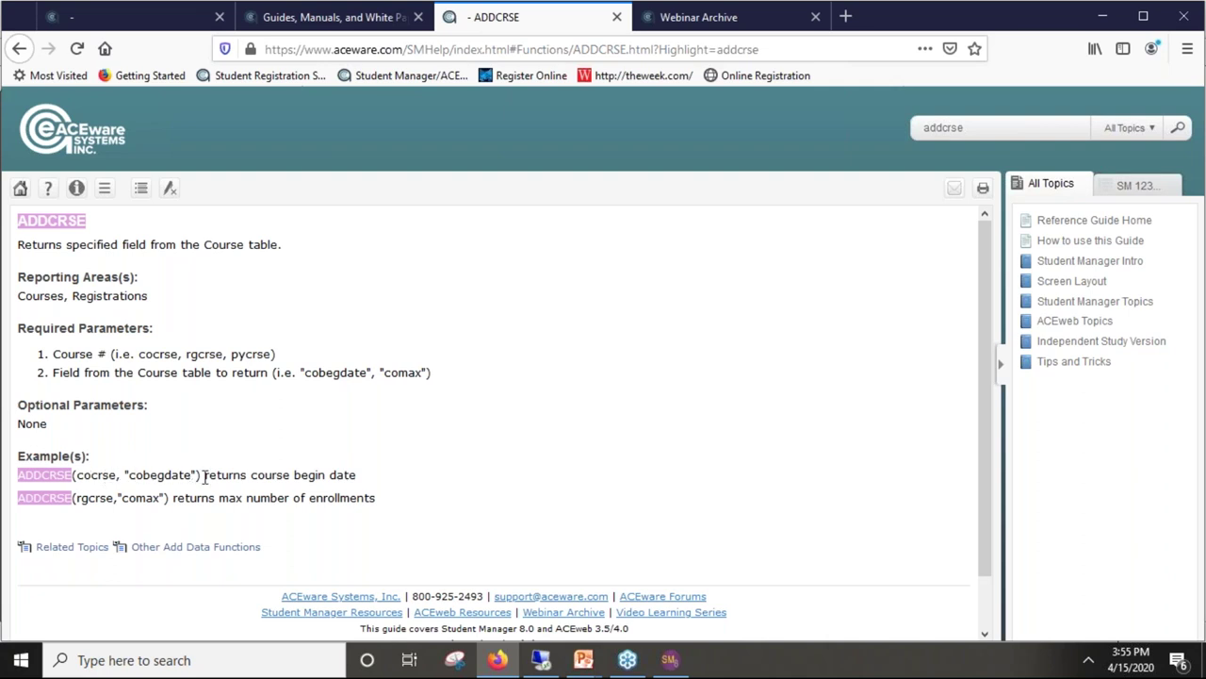
pyautogui.moveTo(203, 476); pyautogui.dragTo(18, 475)
pyautogui.hotkey('ctrl', 'c')
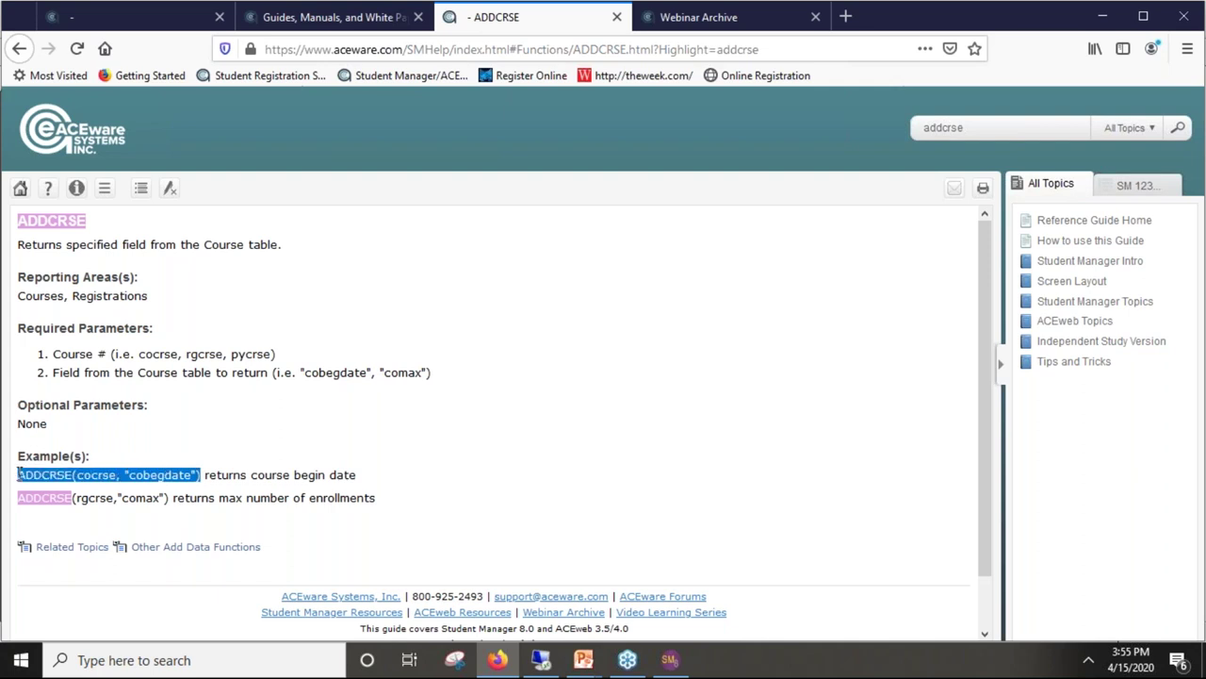
# Step: Paste the ADDCRSE example over the addcrse text in the field's Expression
pyautogui.click(669, 660)
pyautogui.moveTo(554, 250); pyautogui.dragTo(101, 205)
pyautogui.hotkey('ctrl', 'v')
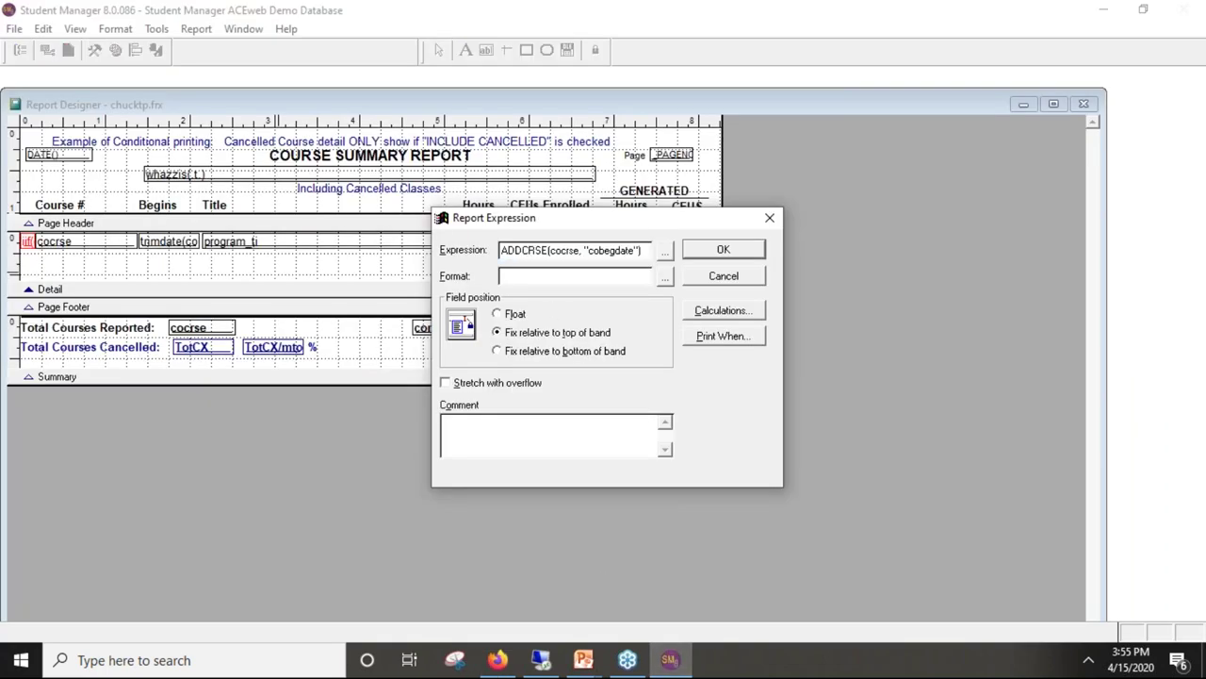
# Step: Change the expression to ADDCRSE(cocrse, "coalias") and confirm the field
pyautogui.write(')')
pyautogui.click(635, 250)
pyautogui.press('BackSpace')
pyautogui.press('BackSpace')
pyautogui.press('BackSpace')
pyautogui.press('BackSpace')
pyautogui.press('BackSpace')
pyautogui.press('BackSpace')
pyautogui.press('BackSpace')
pyautogui.write('alias')
pyautogui.click(721, 250)
# Step: Preview the report, then nudge the ADDCRSE field up and left under Begins
pyautogui.hotkey('ctrl', 'e')
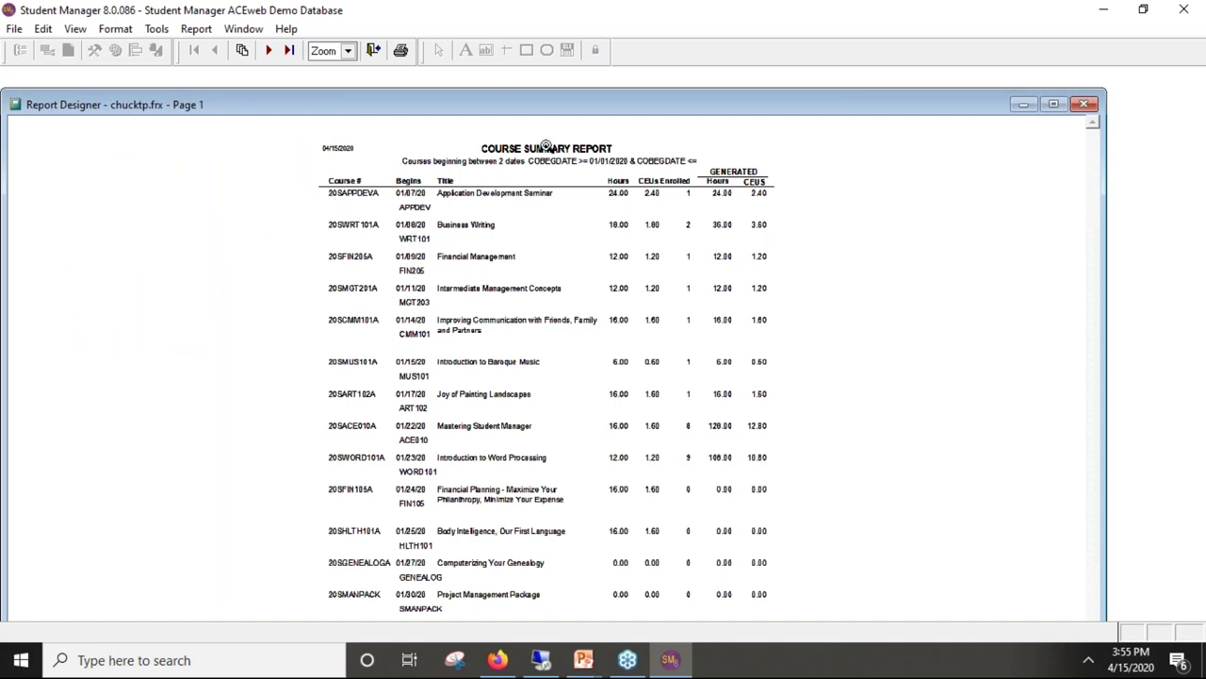
pyautogui.press('Escape')
pyautogui.moveTo(193, 270); pyautogui.dragTo(225, 263)
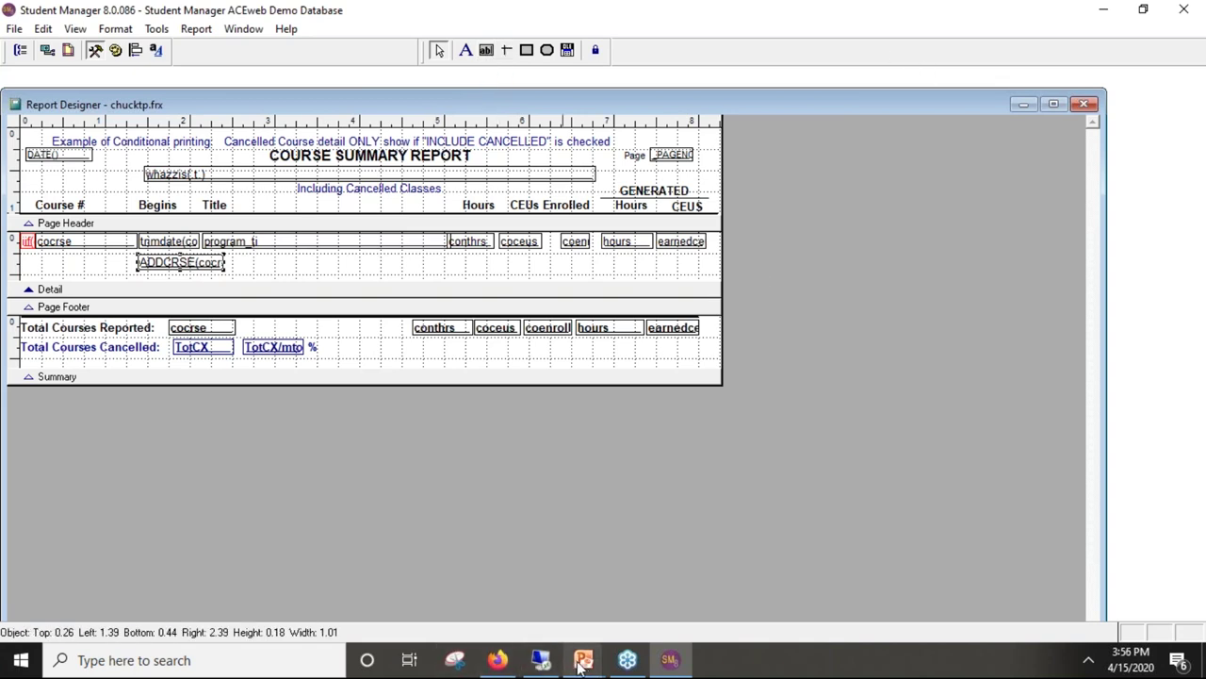
# Step: Search the online help for addfirm and open the ADDFIRM topic
pyautogui.click(498, 661)
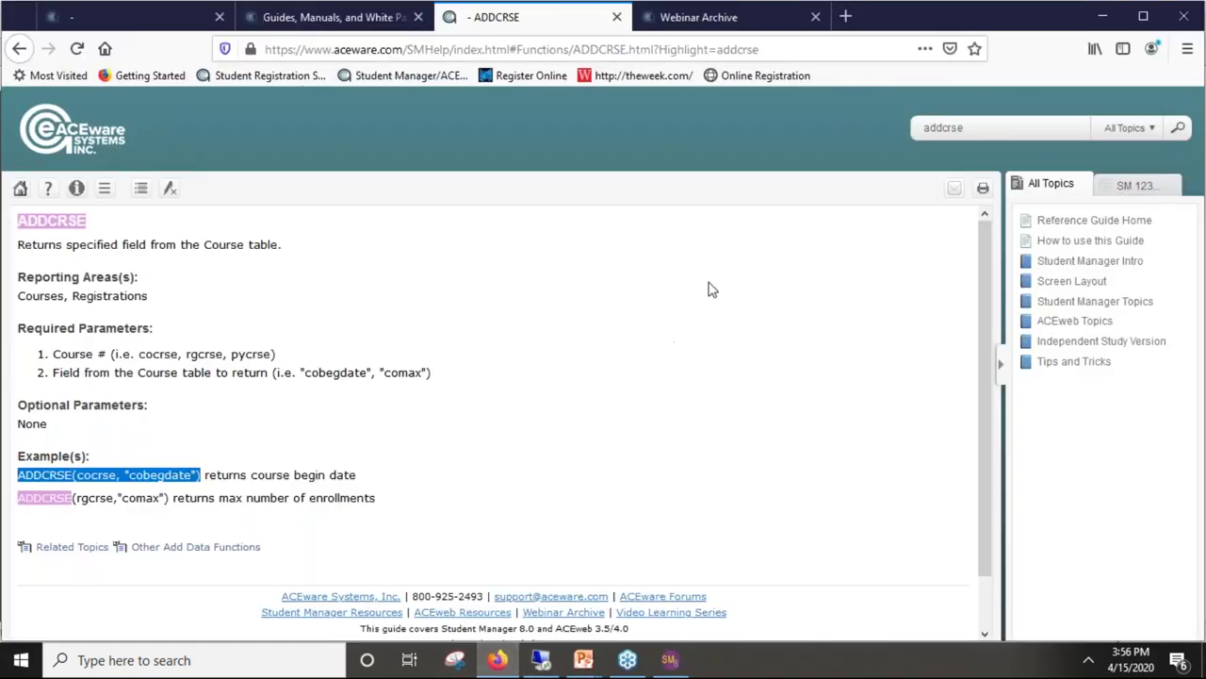
pyautogui.click(990, 121)
pyautogui.write('addfirm')
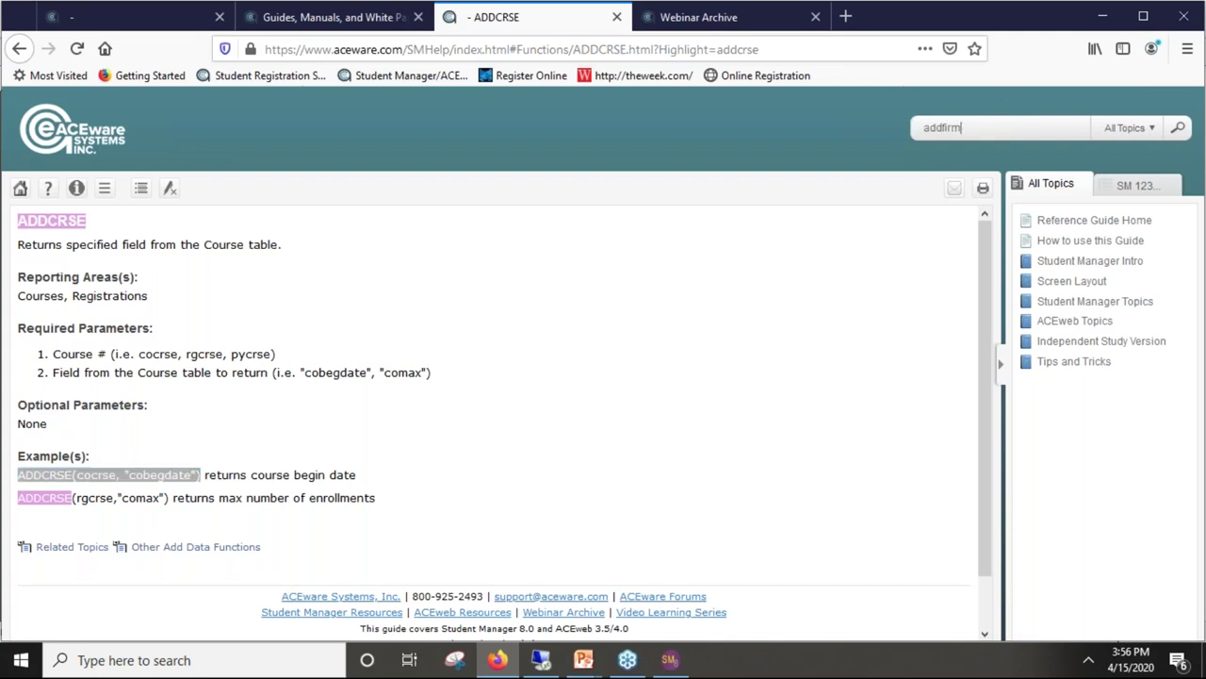
pyautogui.press('Return')
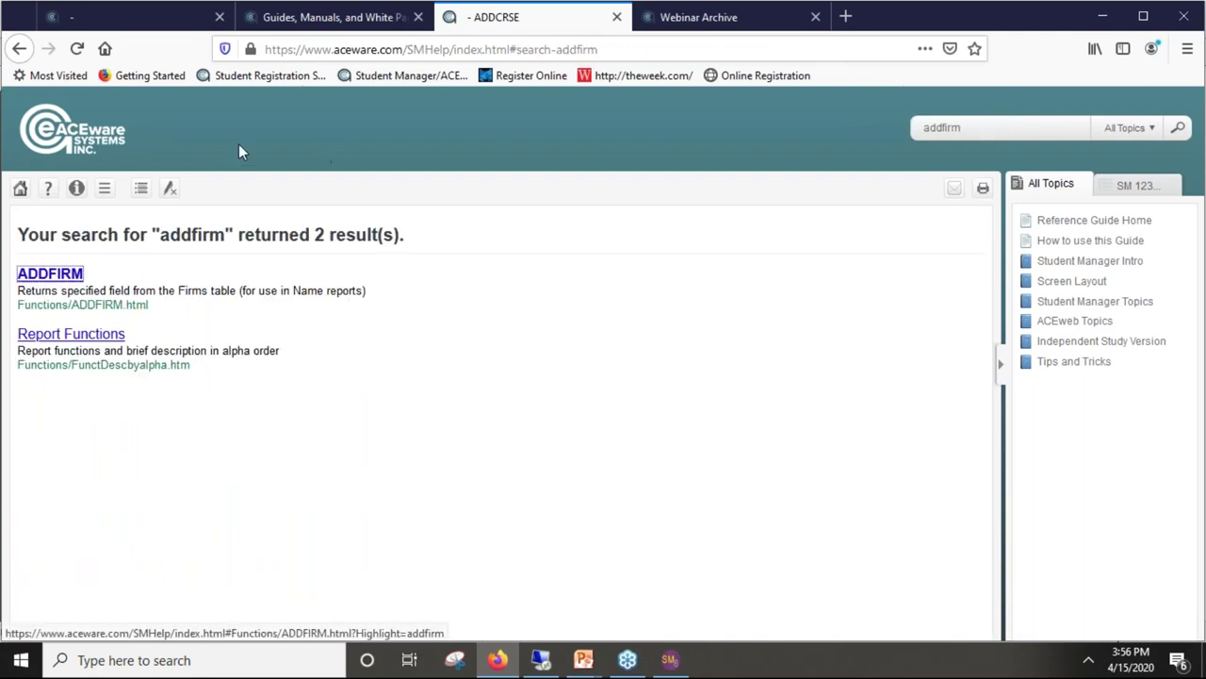
pyautogui.click(74, 273)
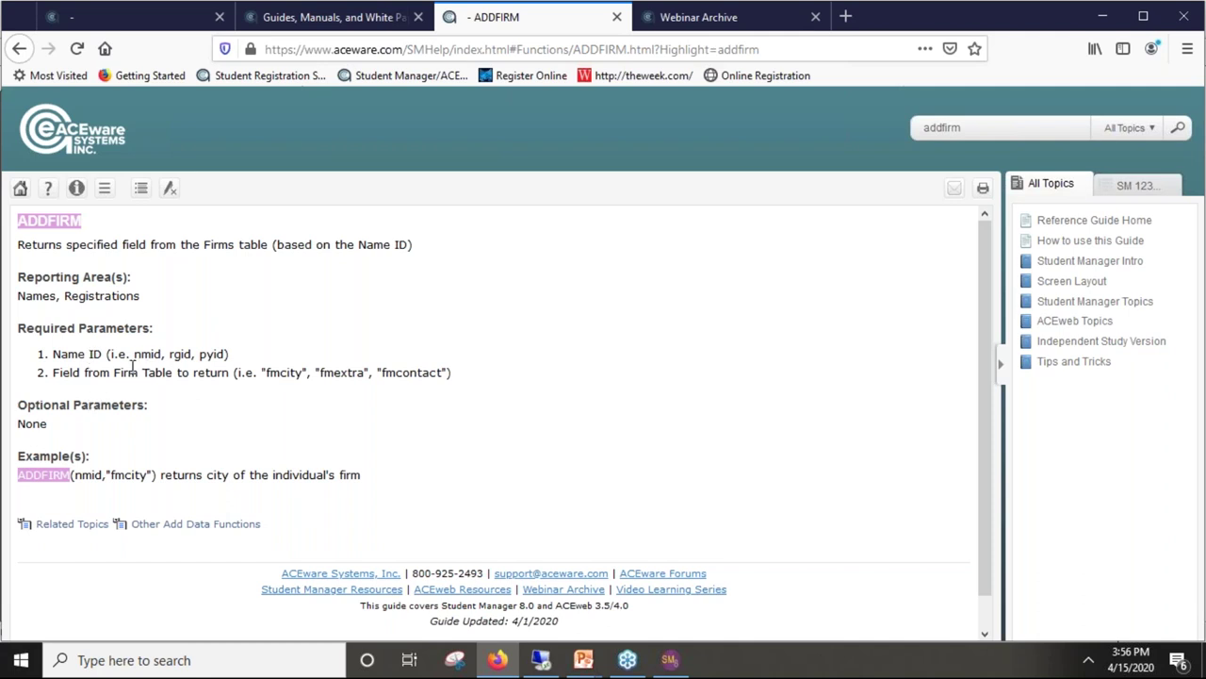
# Step: Open the related ADDFIRM2 topic and copy its ADDFIRM2(infmid,"fmcity") example
pyautogui.click(51, 532)
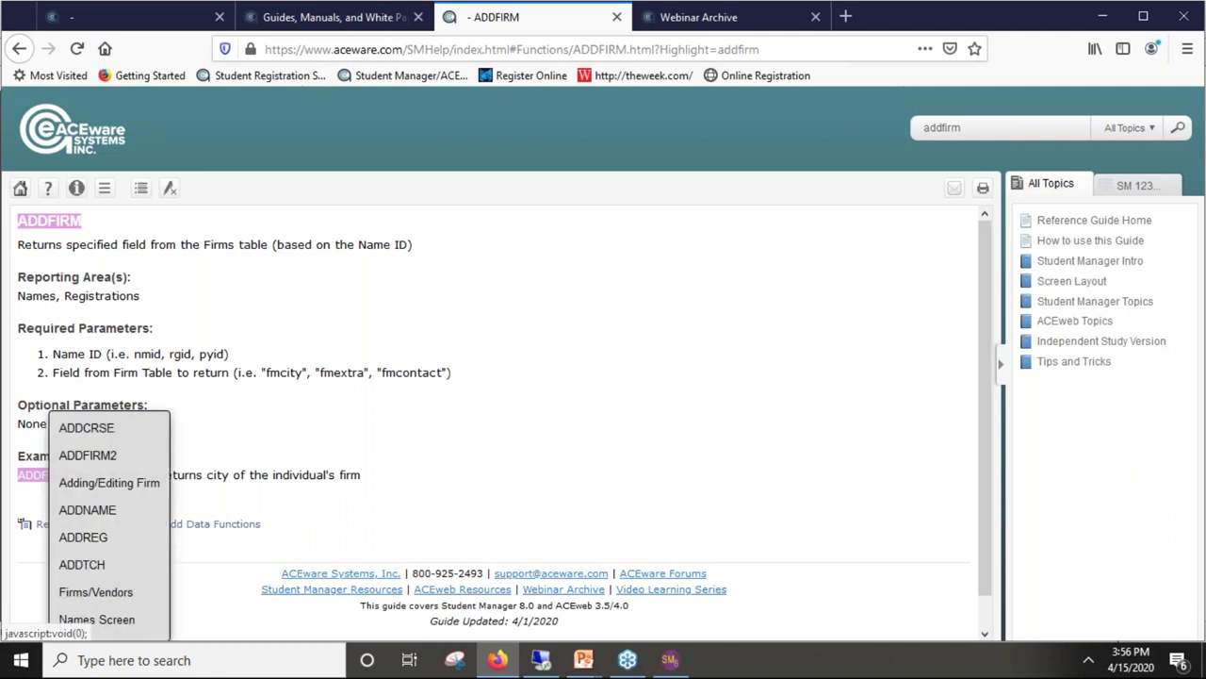
pyautogui.click(88, 458)
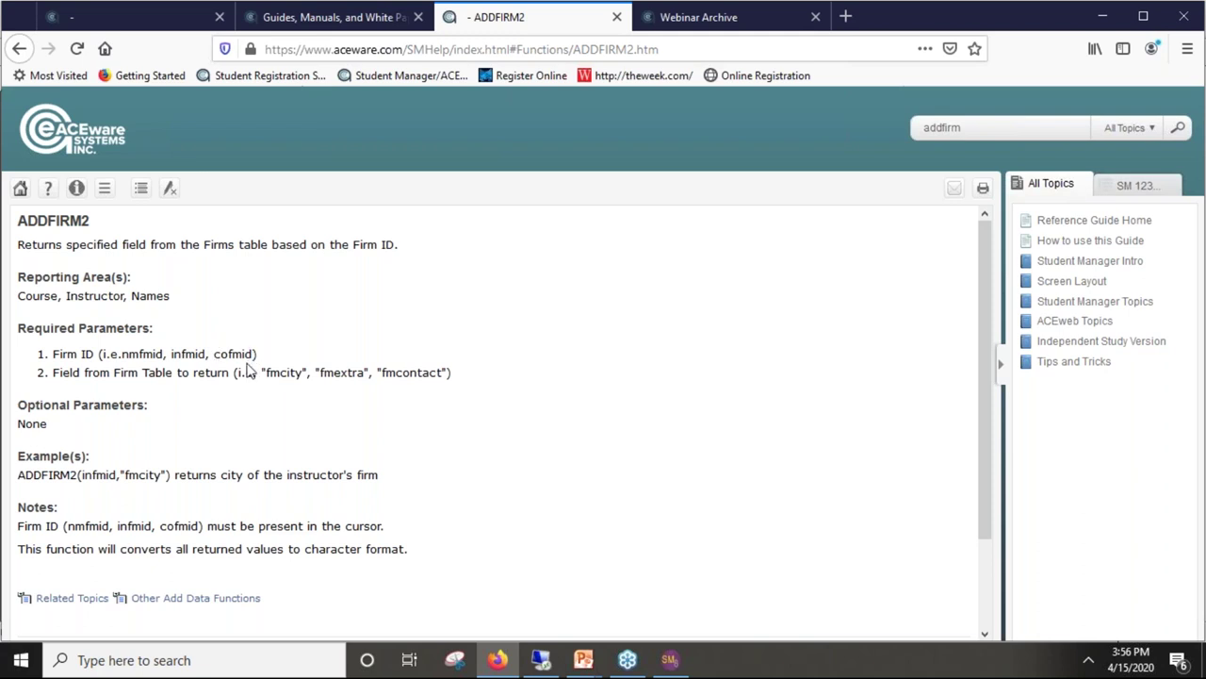
pyautogui.moveTo(18, 474); pyautogui.dragTo(171, 474)
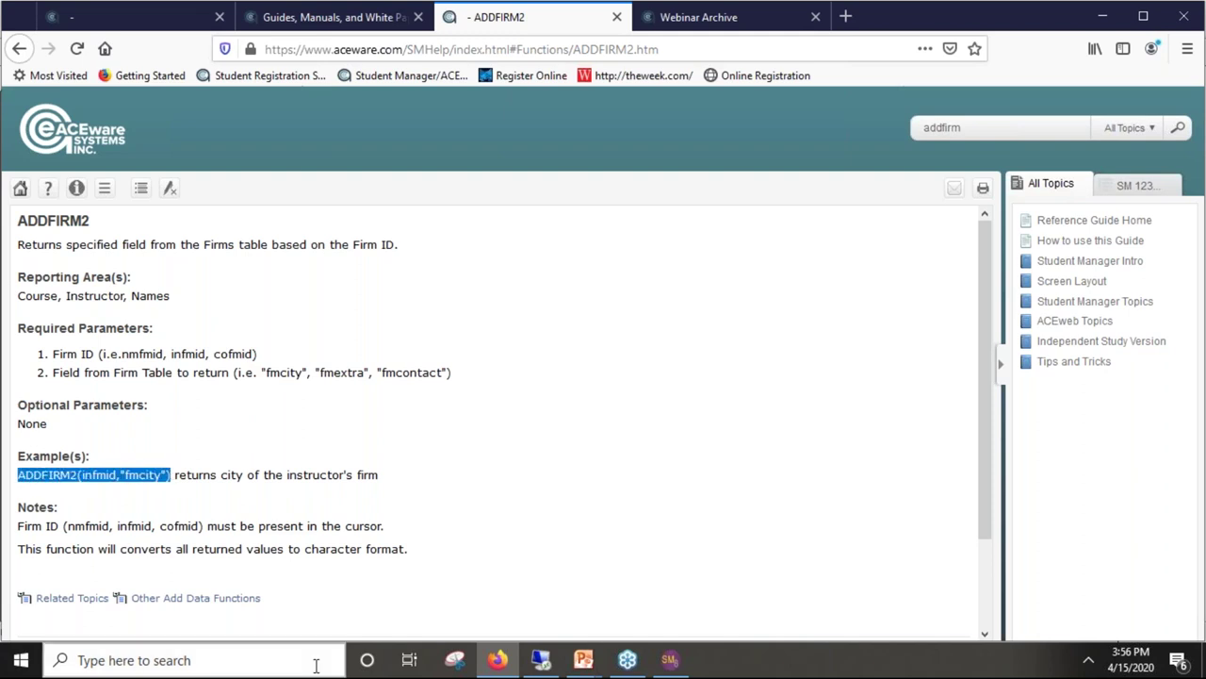
pyautogui.click(669, 659)
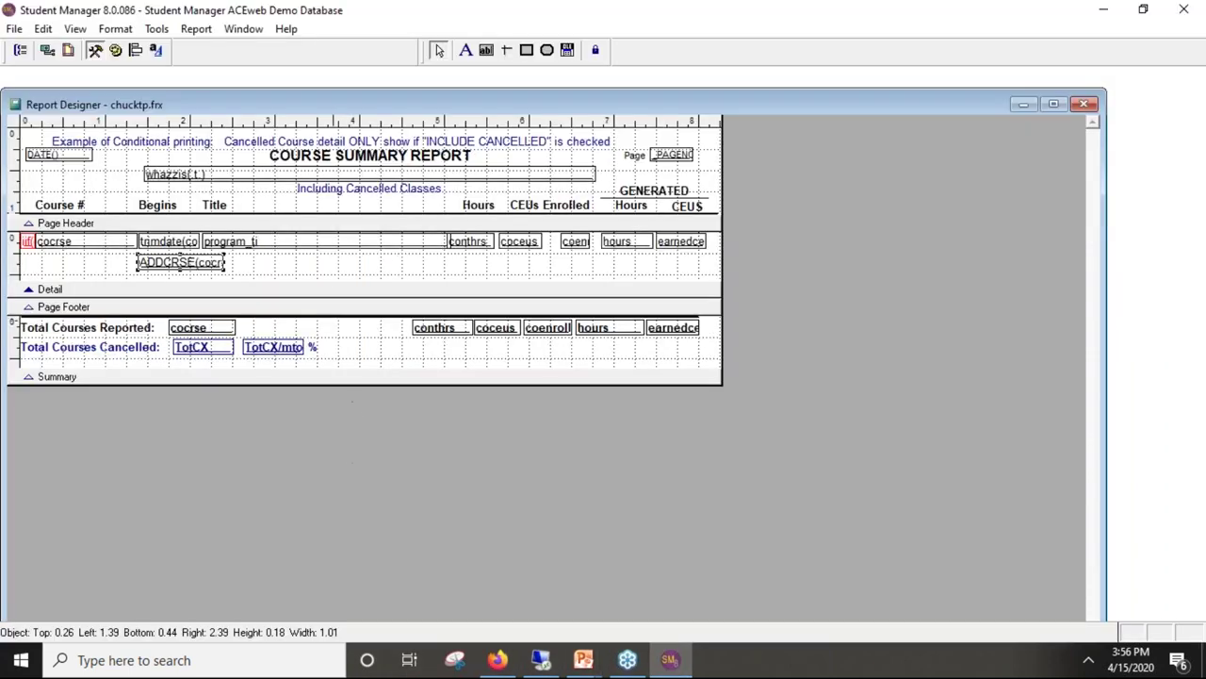
# Step: Draw a second Detail-band field beside ADDCRSE and paste the ADDFIRM2 example as its expression
pyautogui.click(332, 276)
pyautogui.click(487, 49)
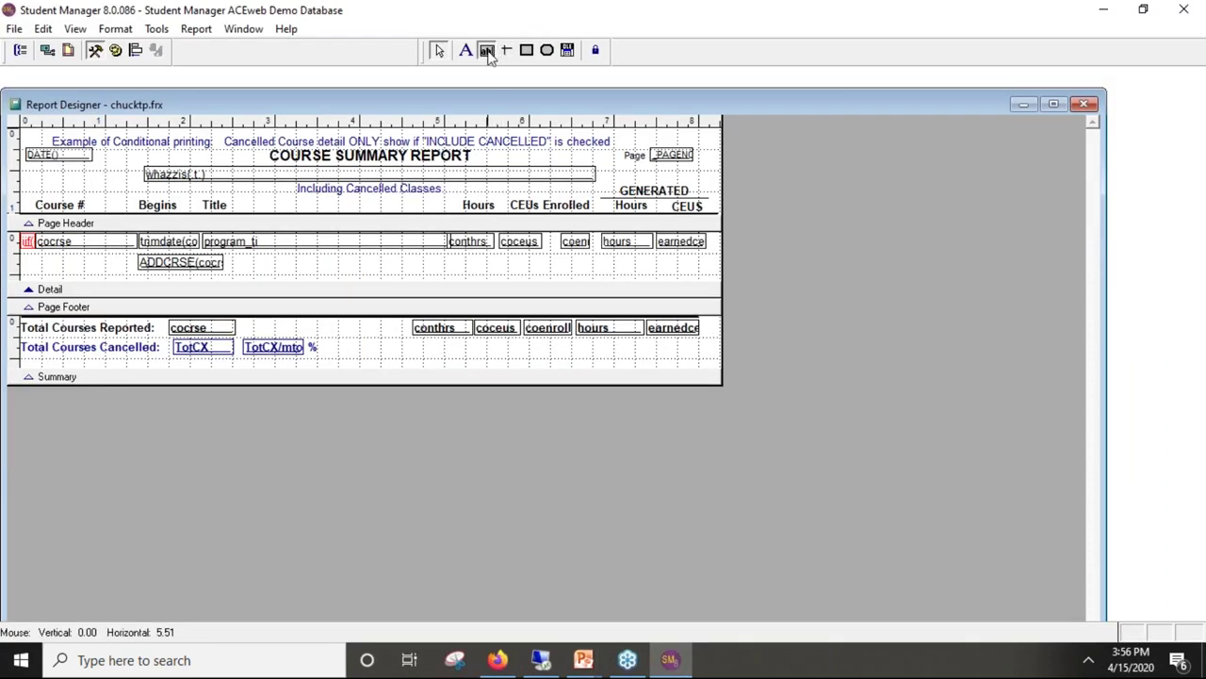
pyautogui.moveTo(249, 261); pyautogui.dragTo(534, 273)
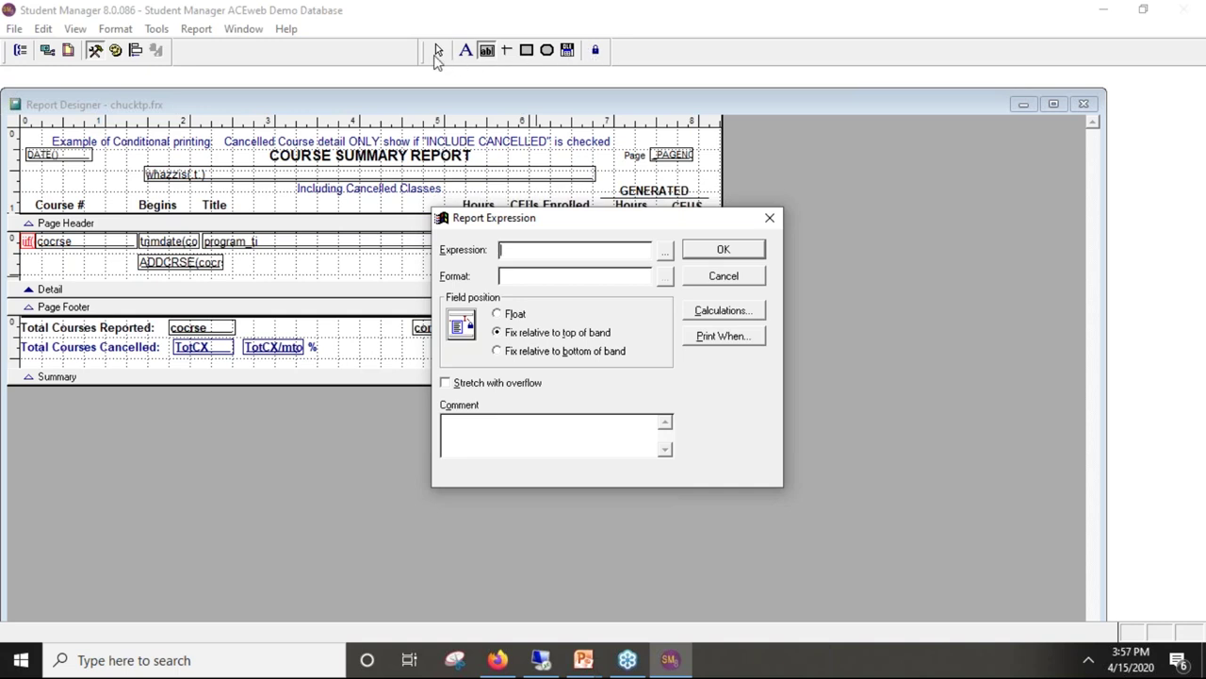
pyautogui.click(541, 249)
pyautogui.write('ADDFIRM2(infmid,"fmcity",')
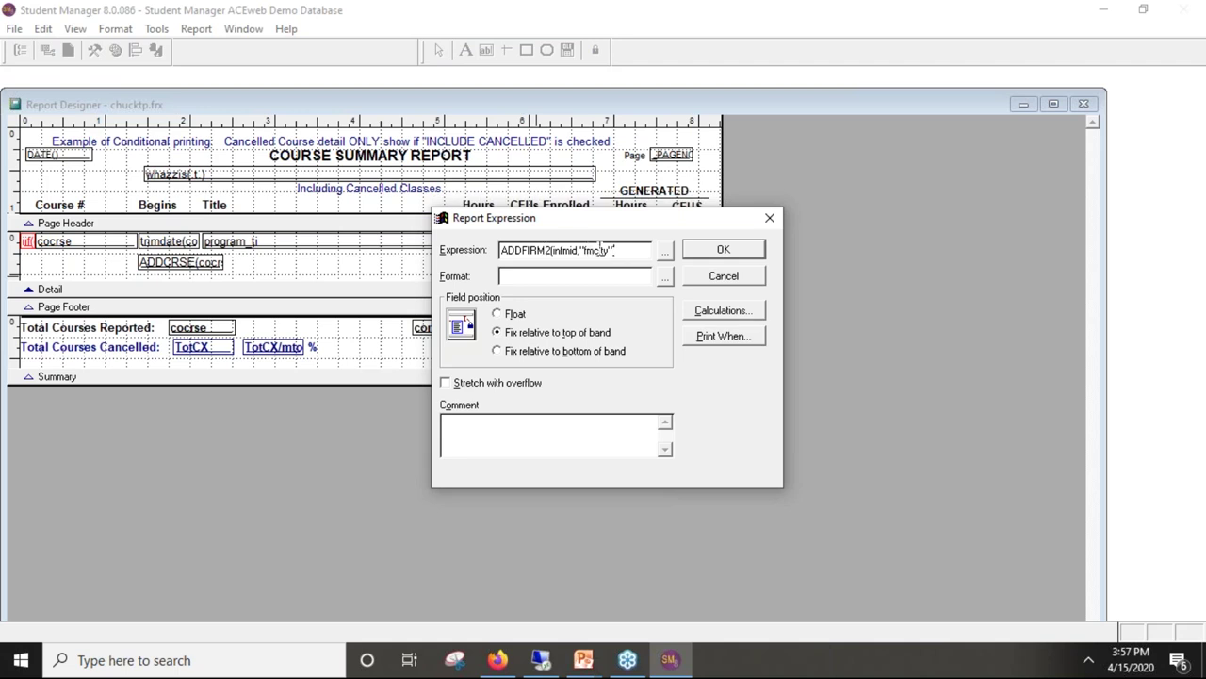
# Step: Replace fmcity with FMFIRM in the expression, confirm, and widen the field to 4.64 inches
pyautogui.doubleClick(609, 251)
pyautogui.click(610, 251)
pyautogui.write('FMFIRMM')
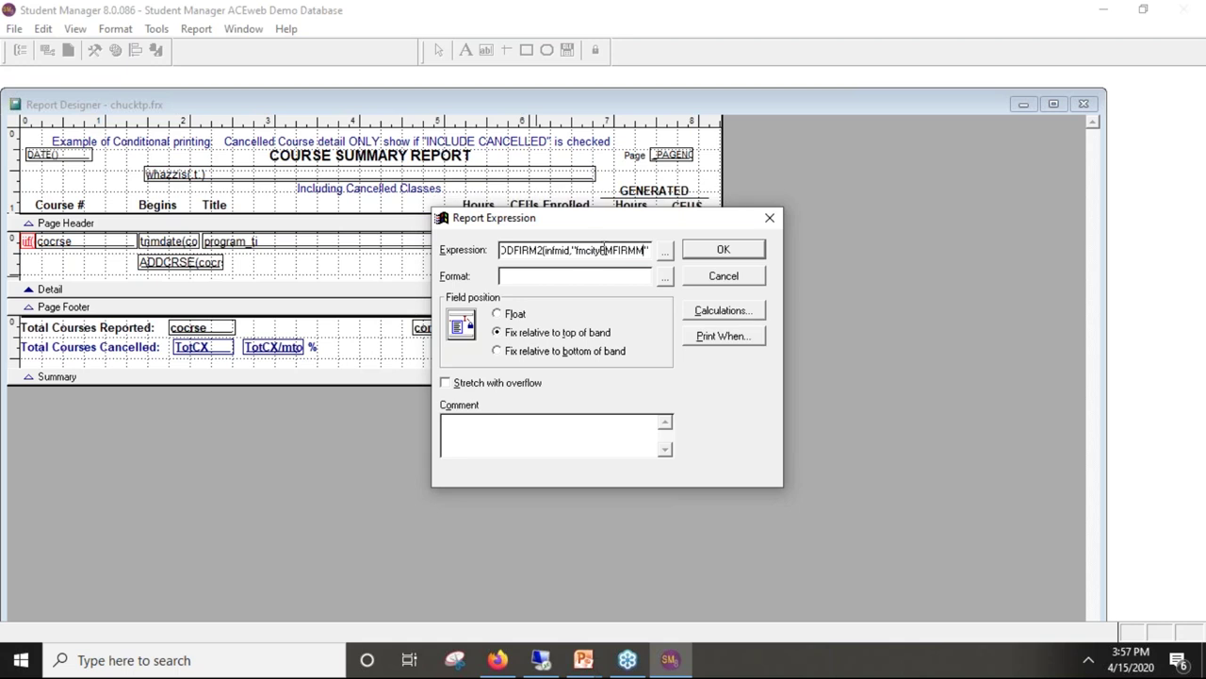
pyautogui.press('BackSpace')
pyautogui.press('BackSpace')
pyautogui.press('BackSpace')
pyautogui.press('BackSpace')
pyautogui.press('BackSpace')
pyautogui.press('BackSpace')
pyautogui.press('BackSpace')
pyautogui.press('BackSpace')
pyautogui.click(723, 249)
pyautogui.moveTo(327, 264); pyautogui.dragTo(646, 265)
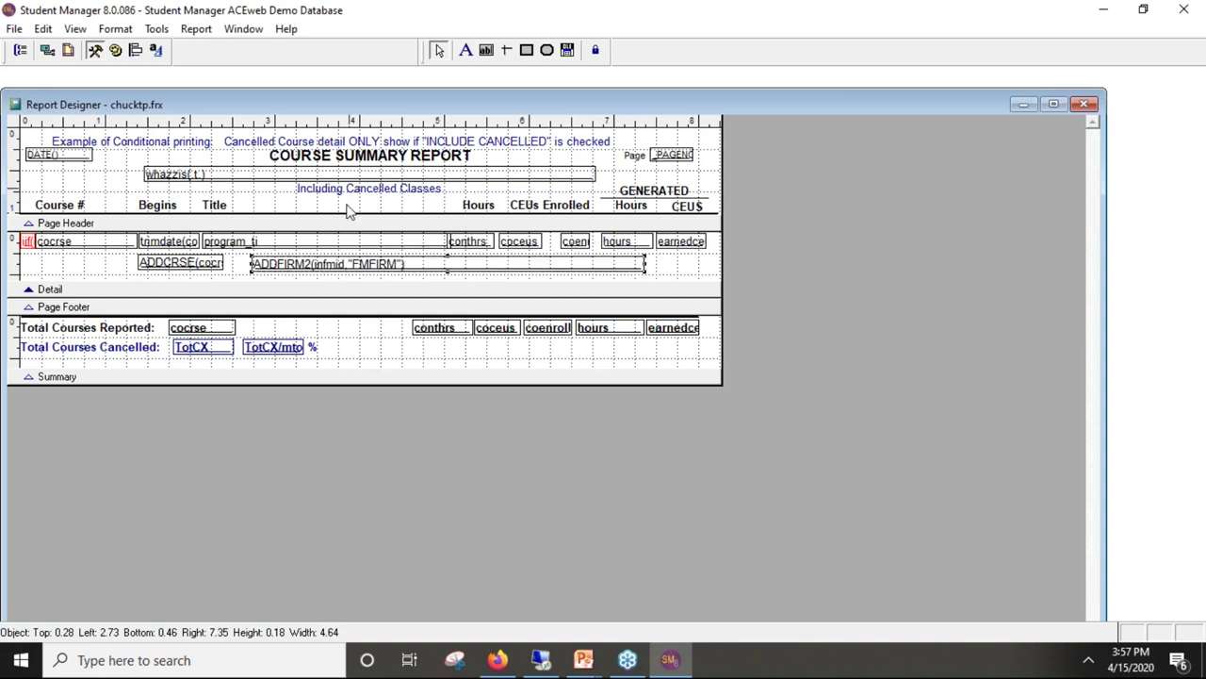
# Step: Preview the report and ignore the variable-not-found errors
pyautogui.click(14, 28)
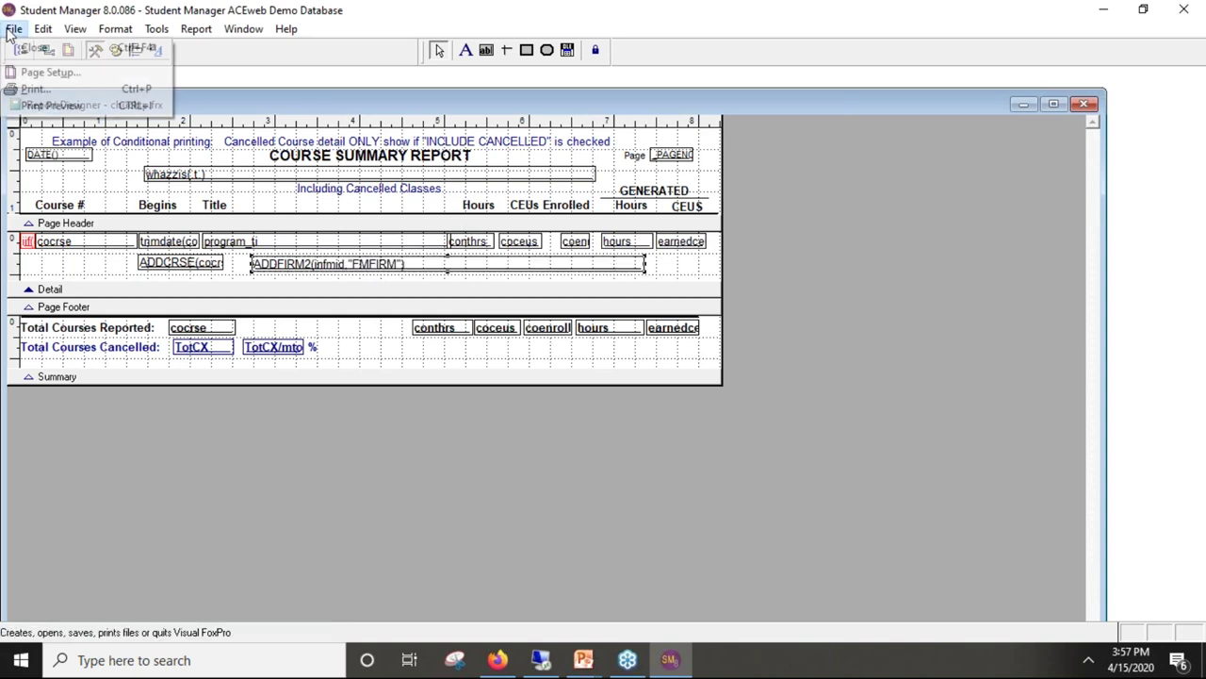
pyautogui.click(54, 106)
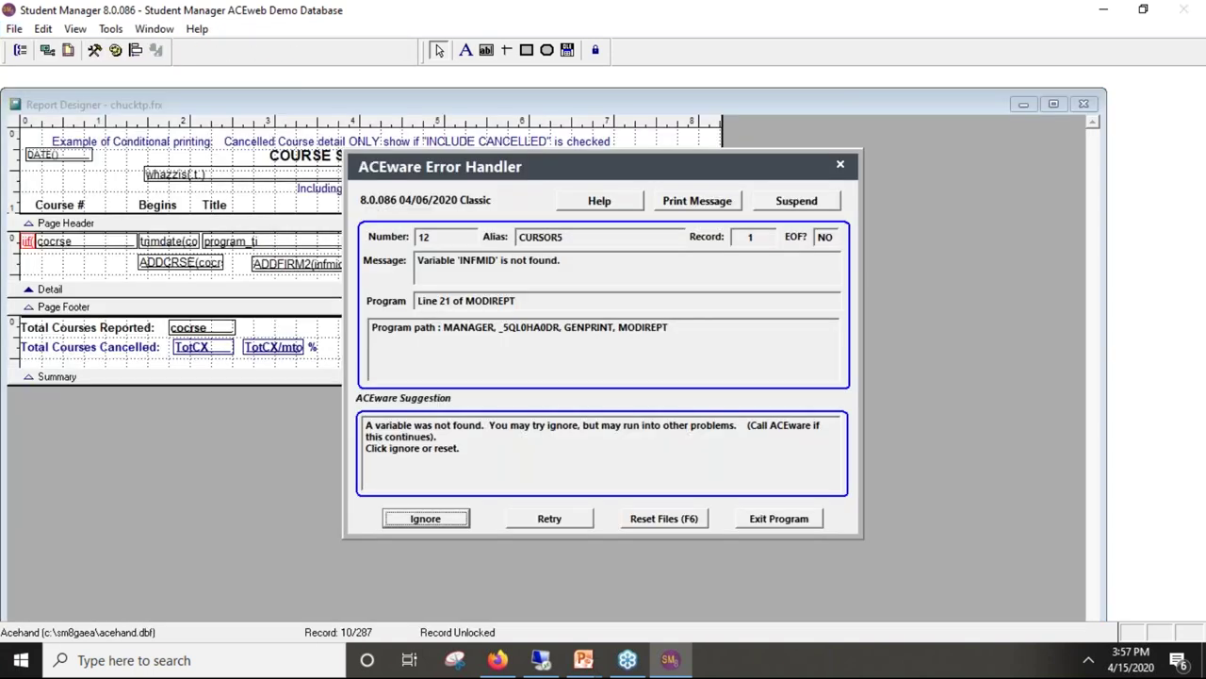
pyautogui.click(425, 518)
pyautogui.click(425, 518)
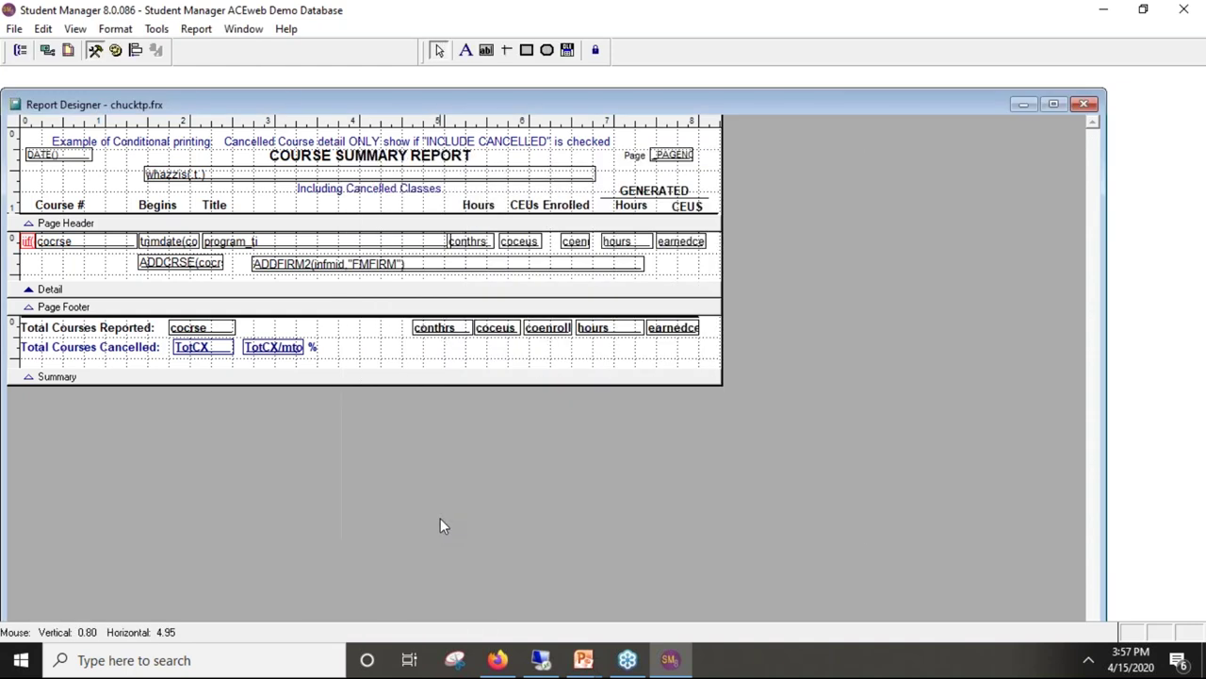
# Step: Change the firm ID from infmid to cofmid in the ADDFIRM2 expression
pyautogui.doubleClick(369, 266)
pyautogui.click(570, 250)
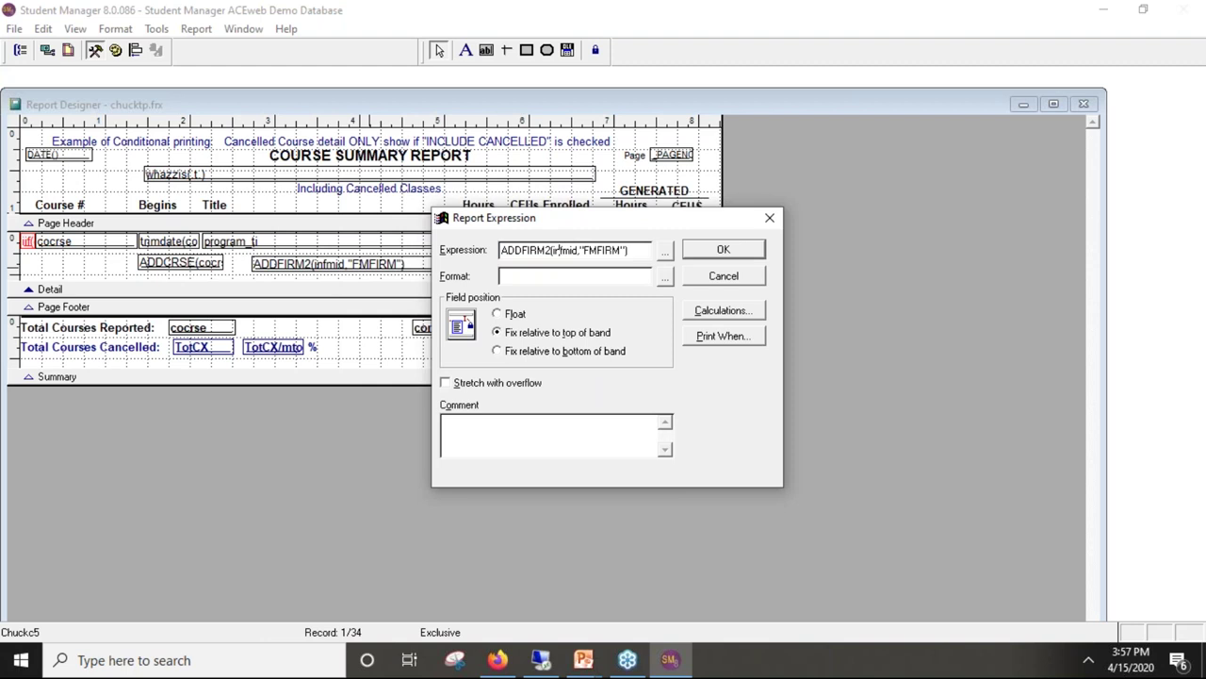
pyautogui.press('BackSpace')
pyautogui.press('BackSpace')
pyautogui.write('cc')
pyautogui.click(730, 252)
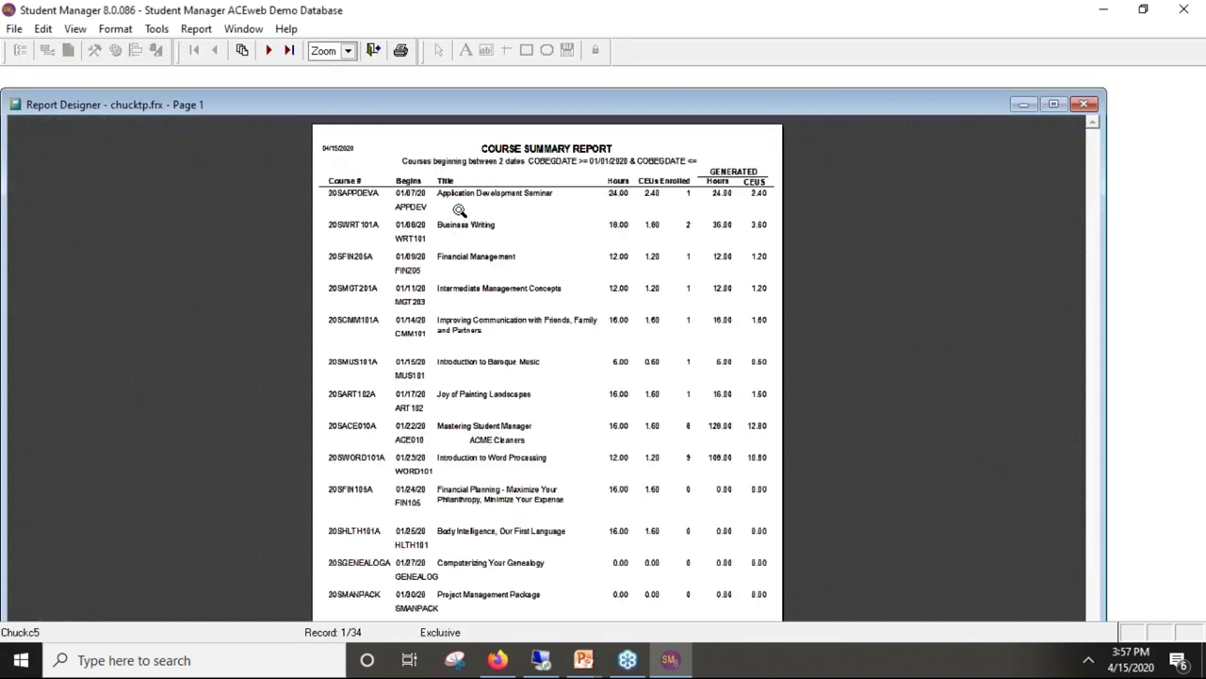
# Step: Zoom the report preview between 100% and whole-page views
pyautogui.click(485, 455)
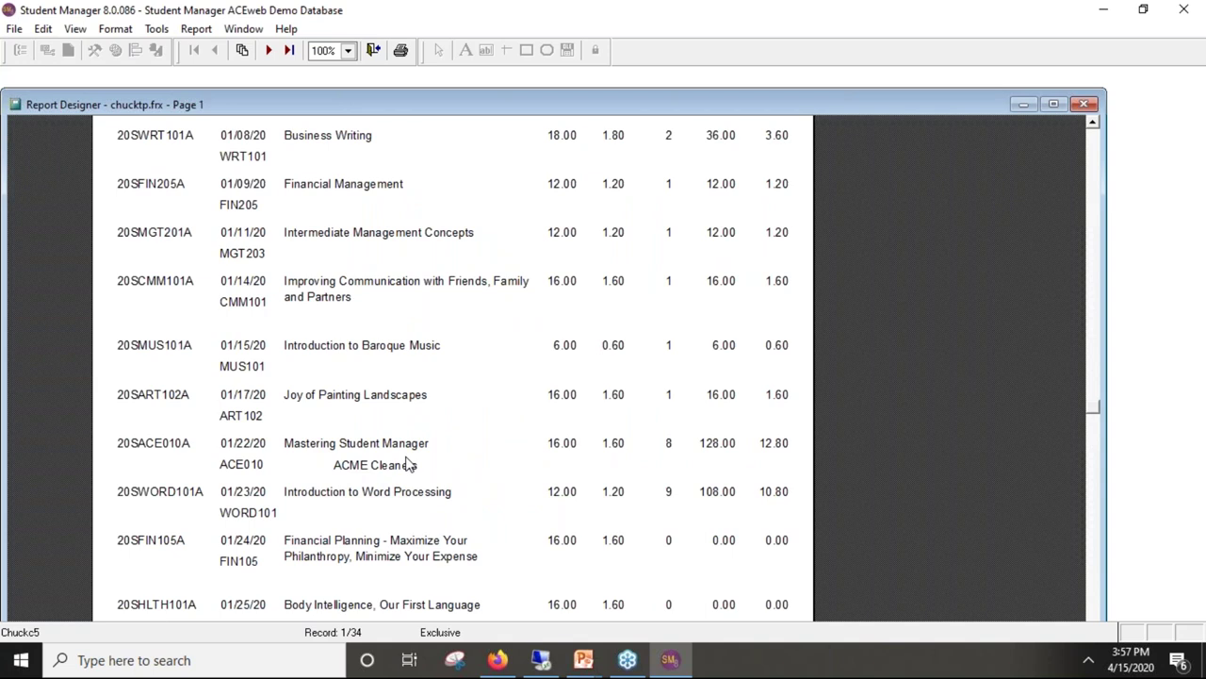
pyautogui.click(713, 295)
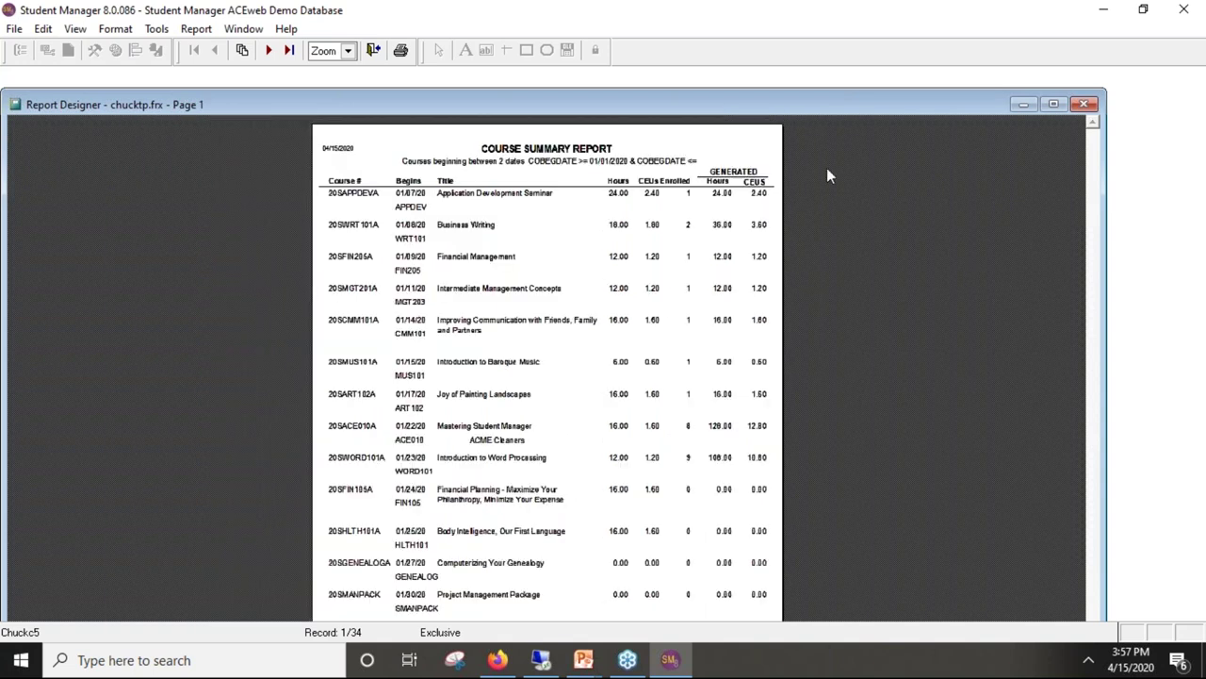
pyautogui.click(488, 200)
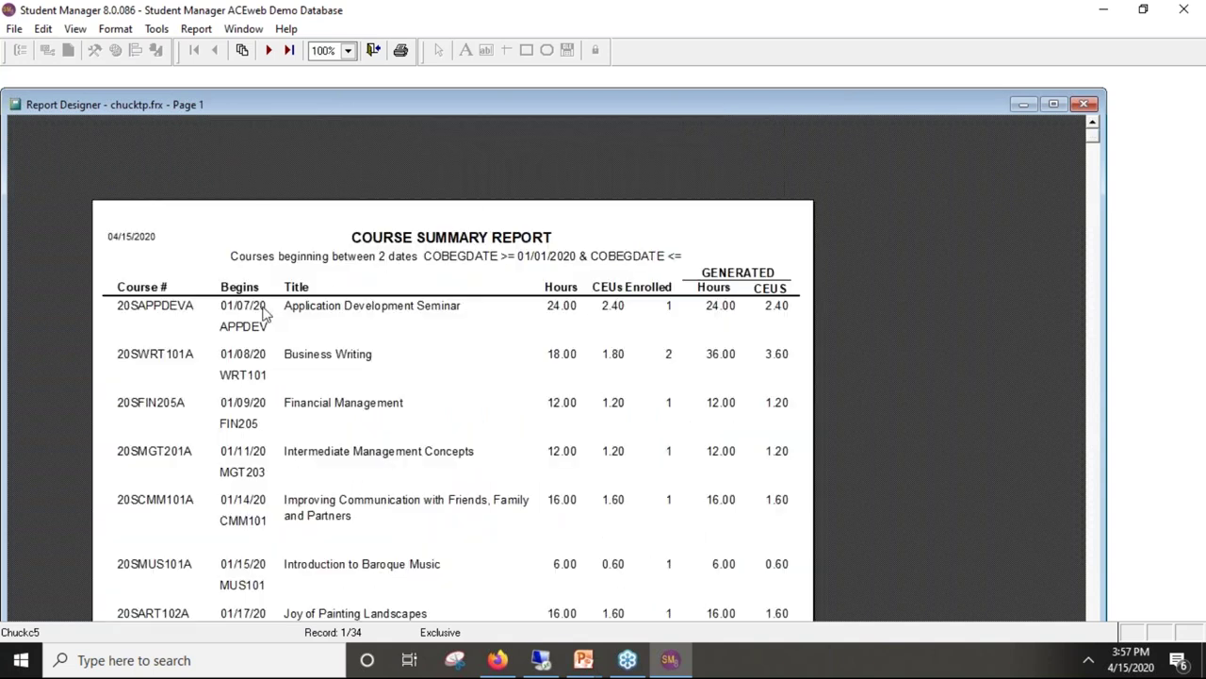
pyautogui.click(342, 158)
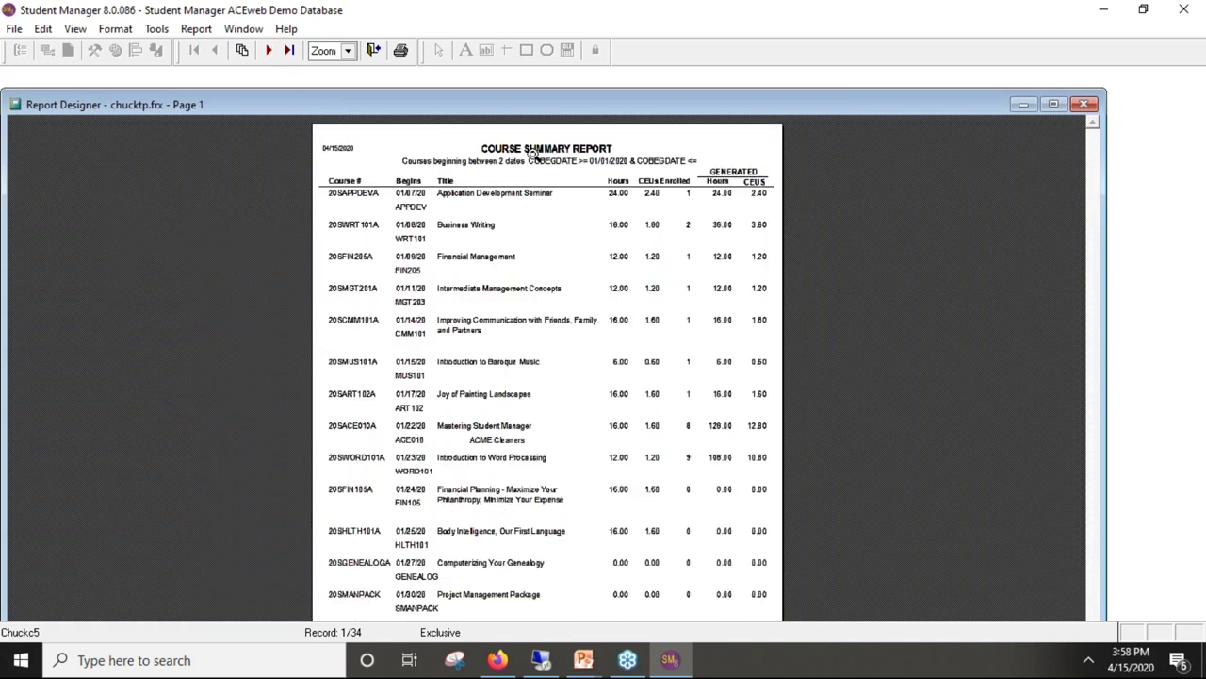
# Step: Page through preview pages 1–3, zoom to 100%, and close the preview
pyautogui.click(267, 50)
pyautogui.click(269, 51)
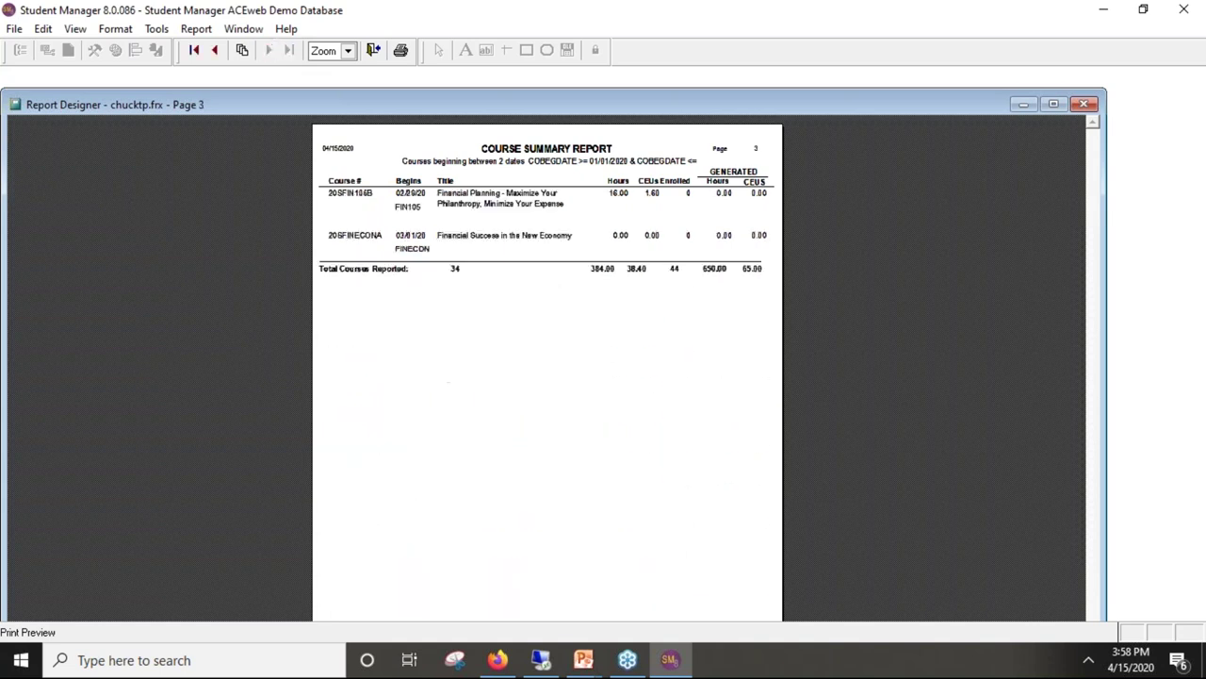
pyautogui.click(215, 50)
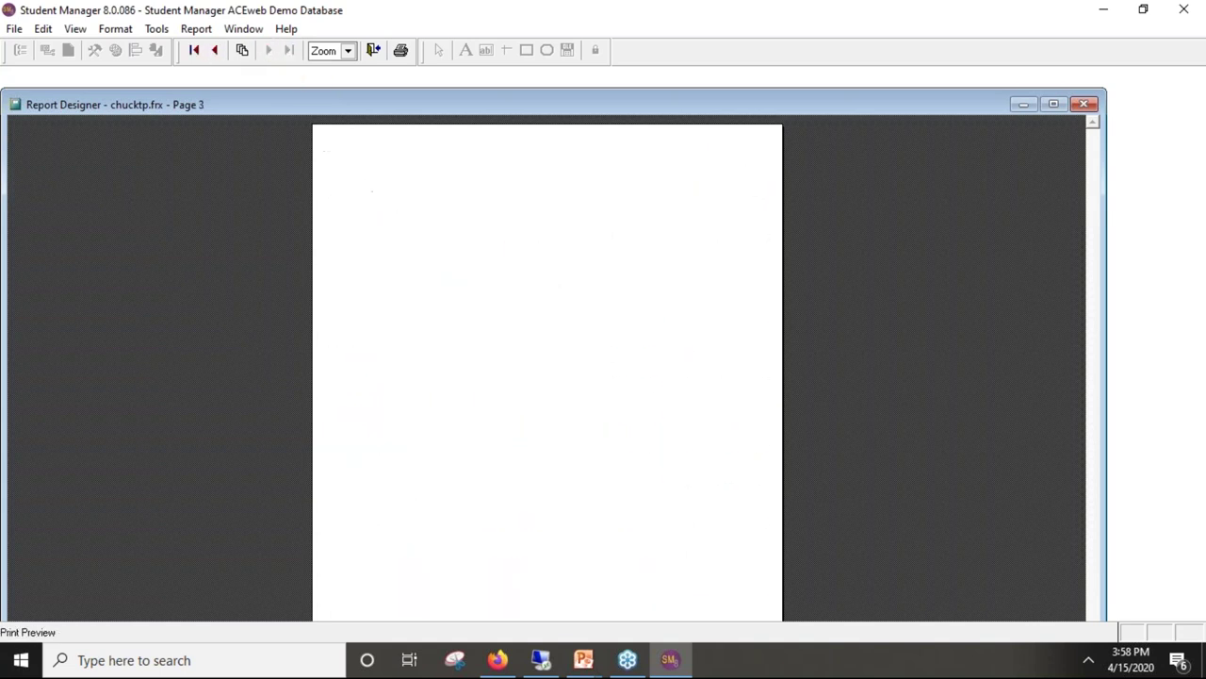
pyautogui.click(215, 50)
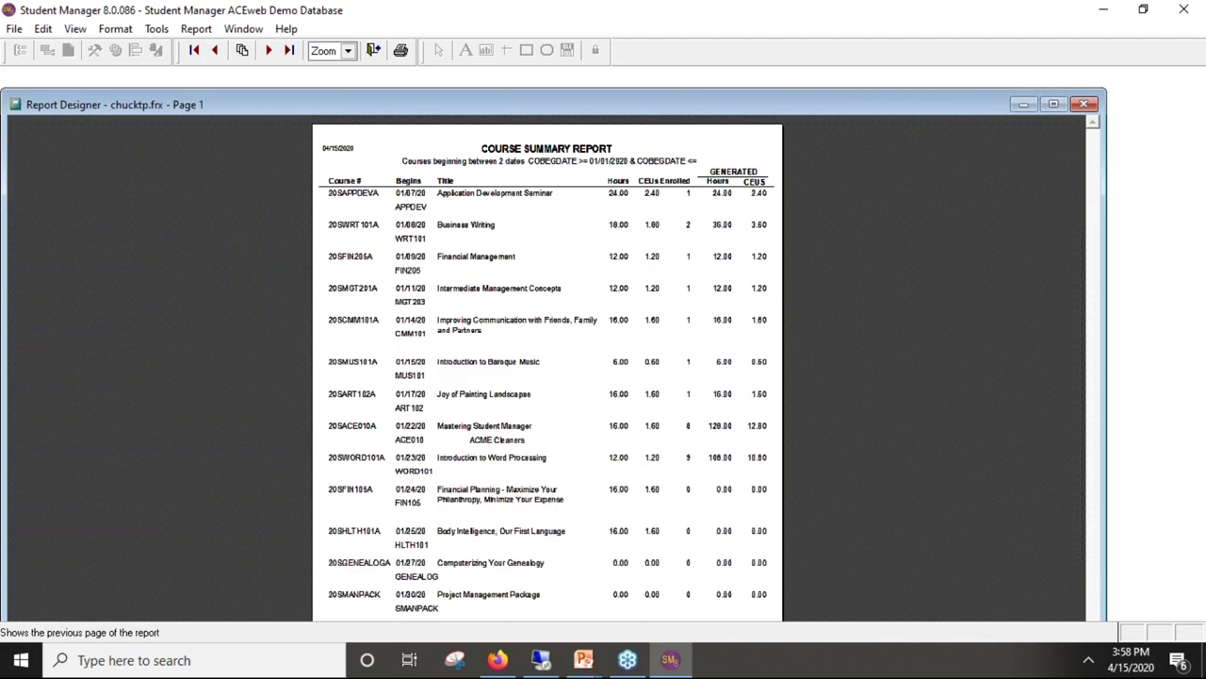
pyautogui.click(492, 440)
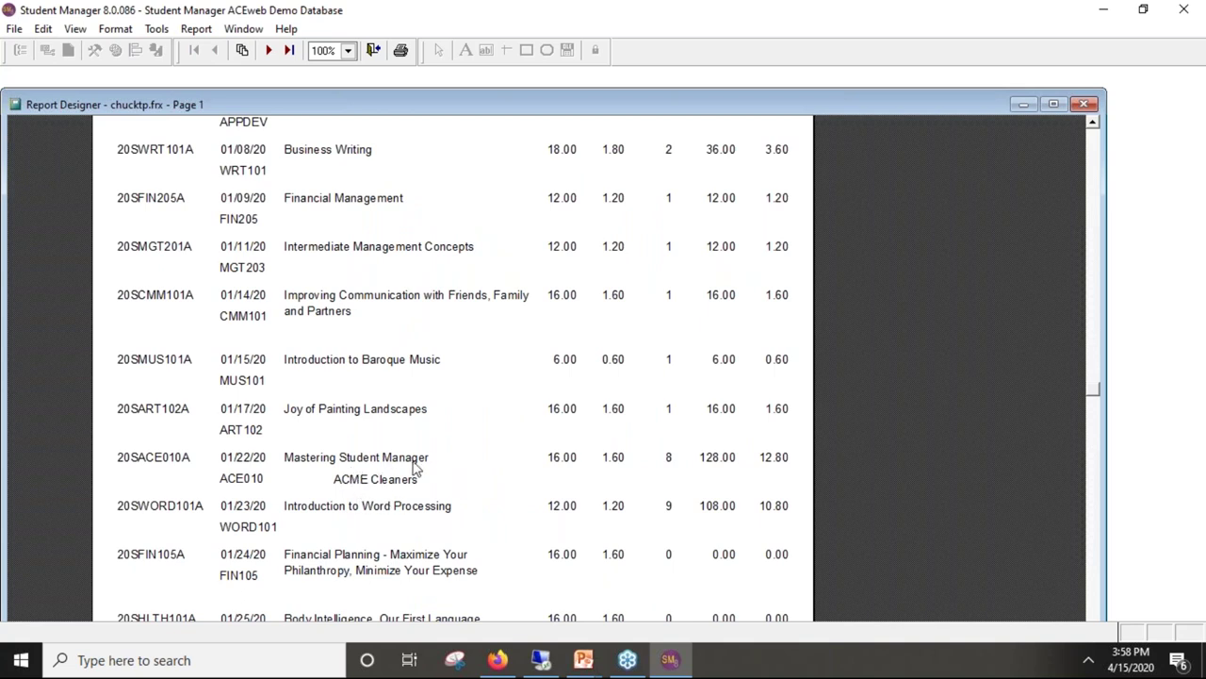
pyautogui.click(375, 50)
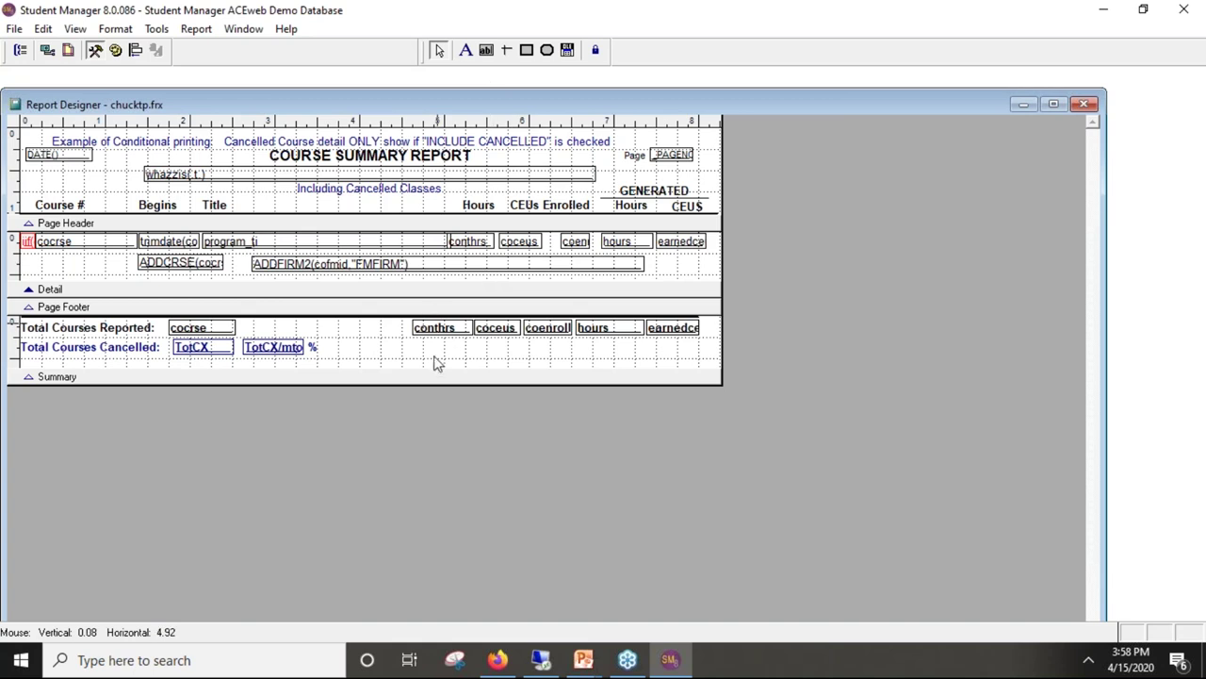
# Step: Close the chucktp.frx report layout and save its changes
pyautogui.click(14, 29)
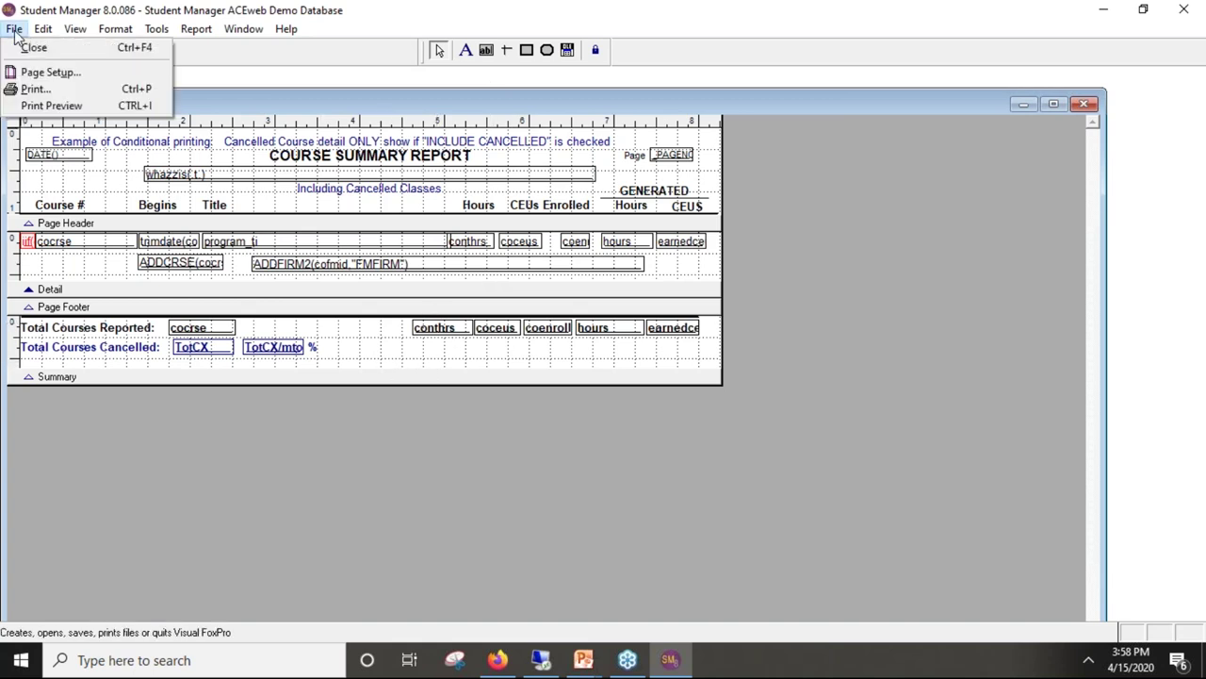
pyautogui.click(27, 51)
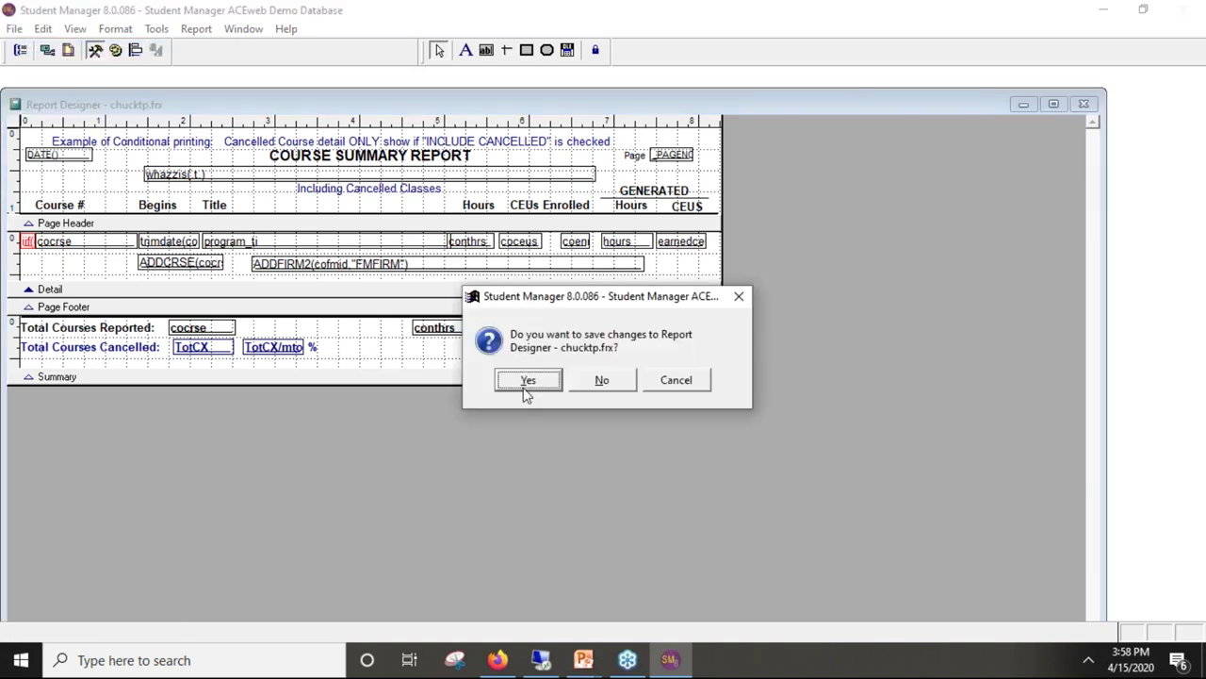
pyautogui.click(526, 387)
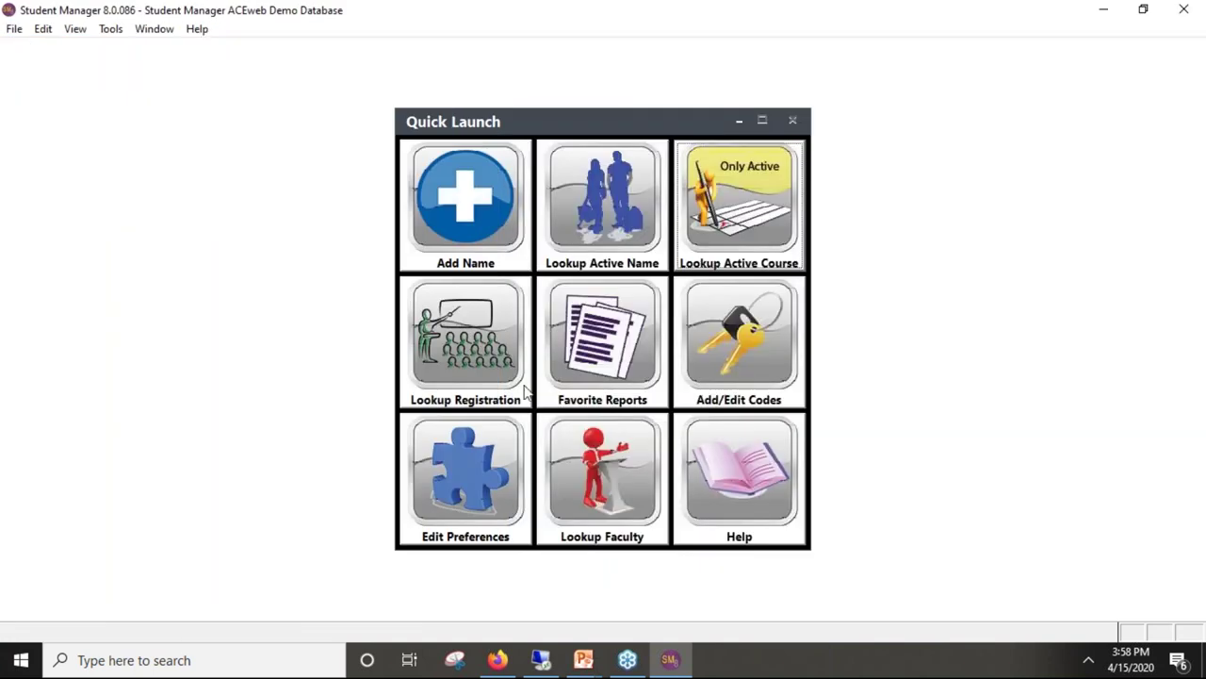
pyautogui.click(570, 174)
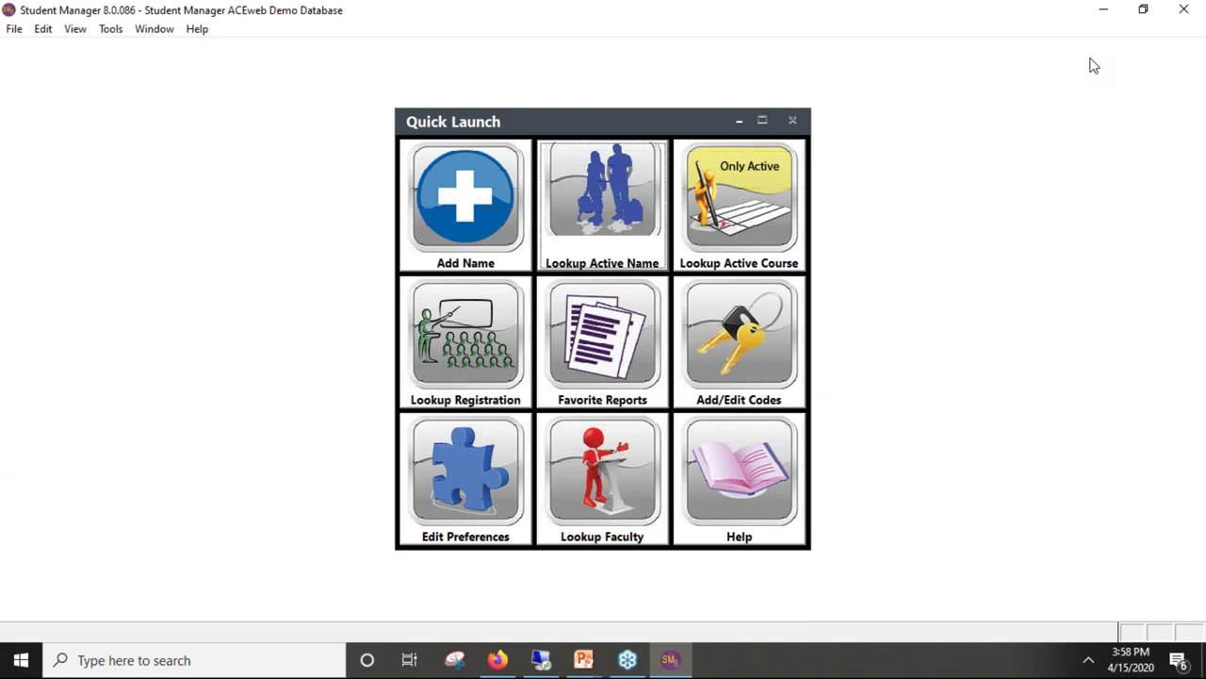
pyautogui.click(14, 30)
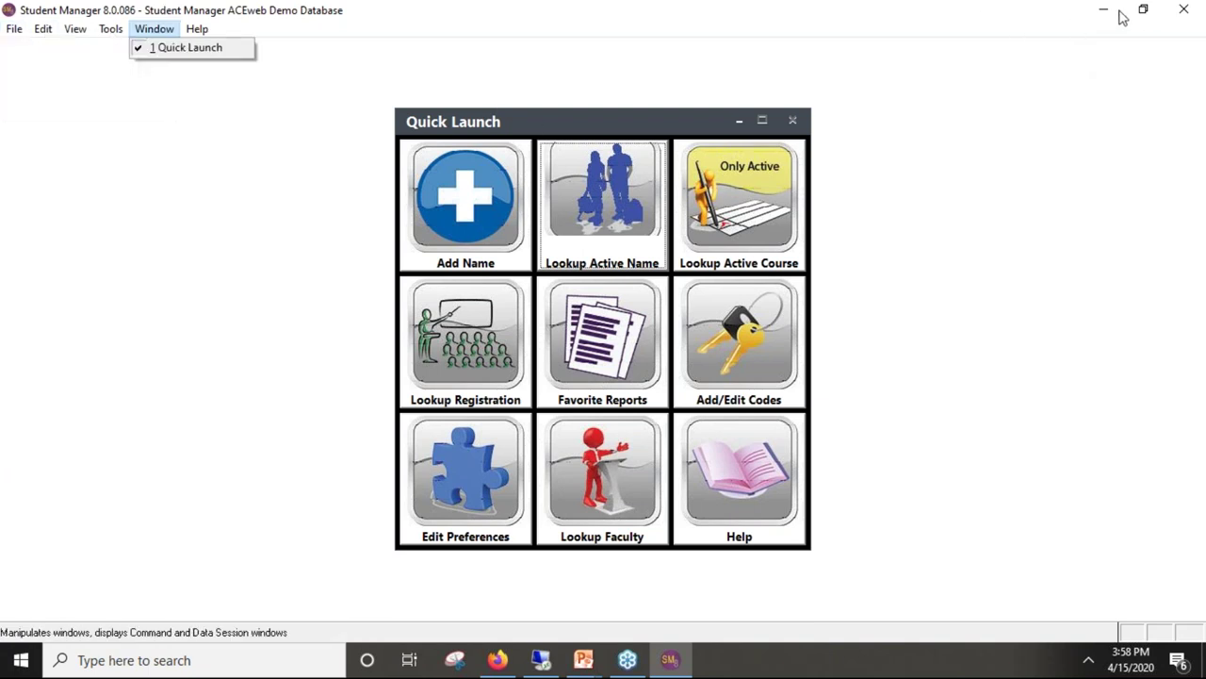
# Step: Close Student Manager's Quick Launch window and dismiss the Cannot Quit Visual FoxPro warning
pyautogui.click(825, 159)
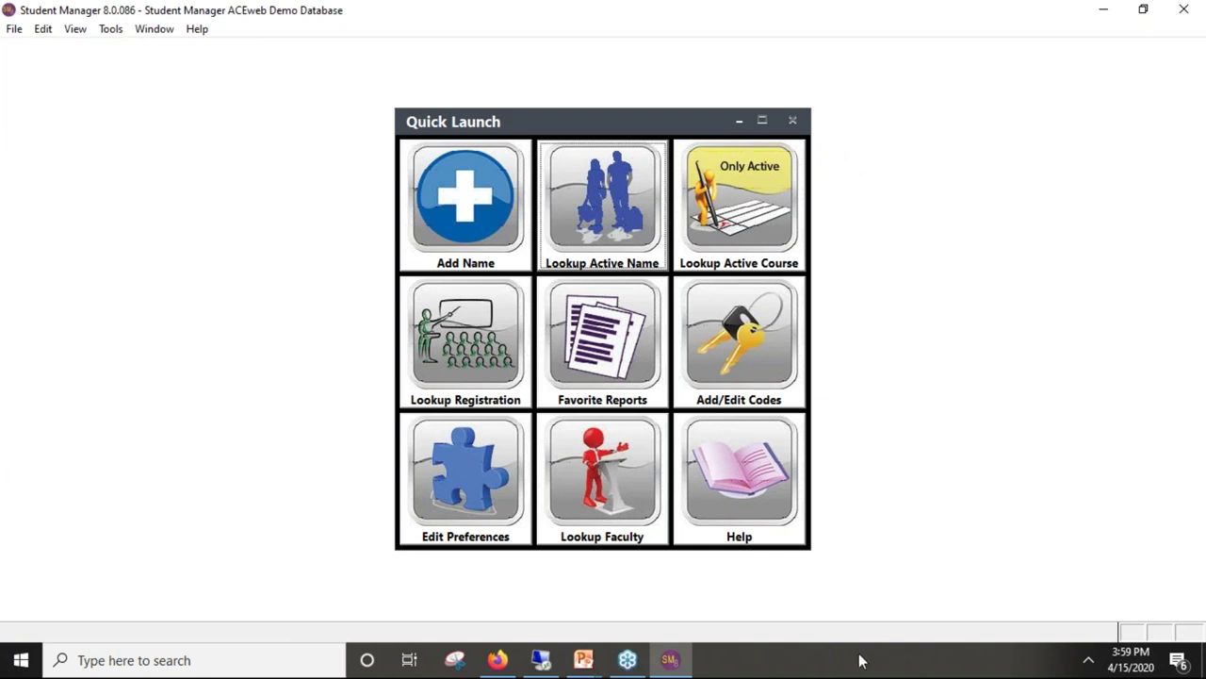
pyautogui.rightClick(688, 662)
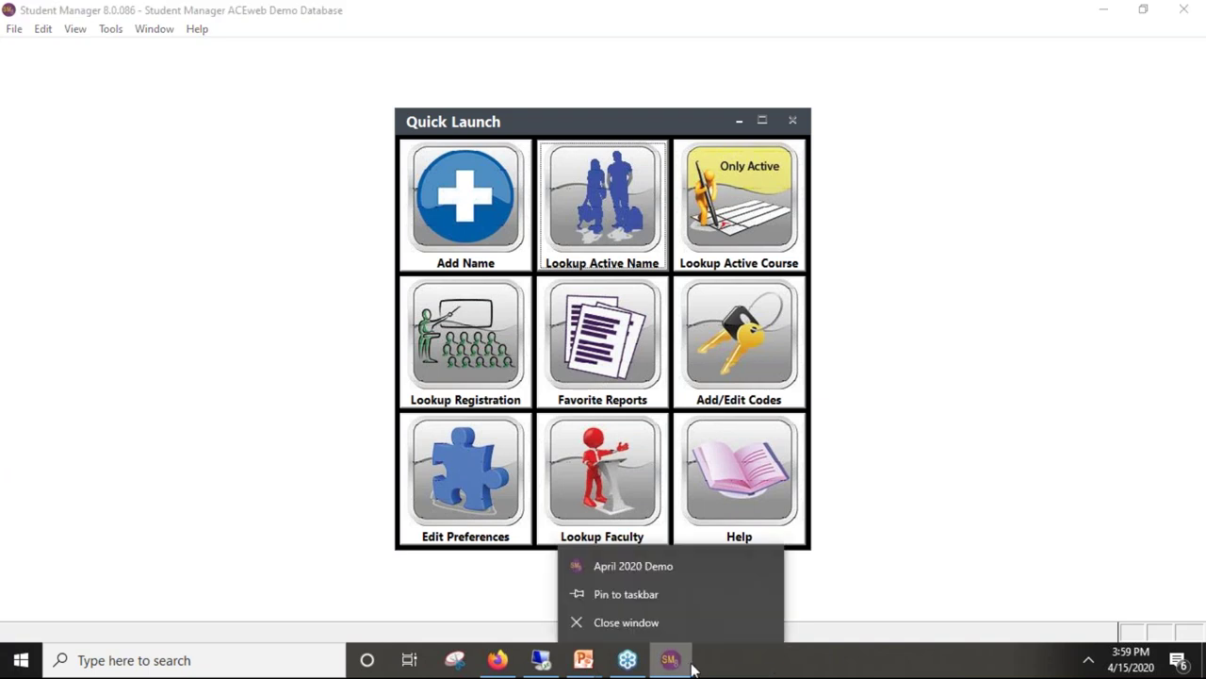
pyautogui.click(628, 622)
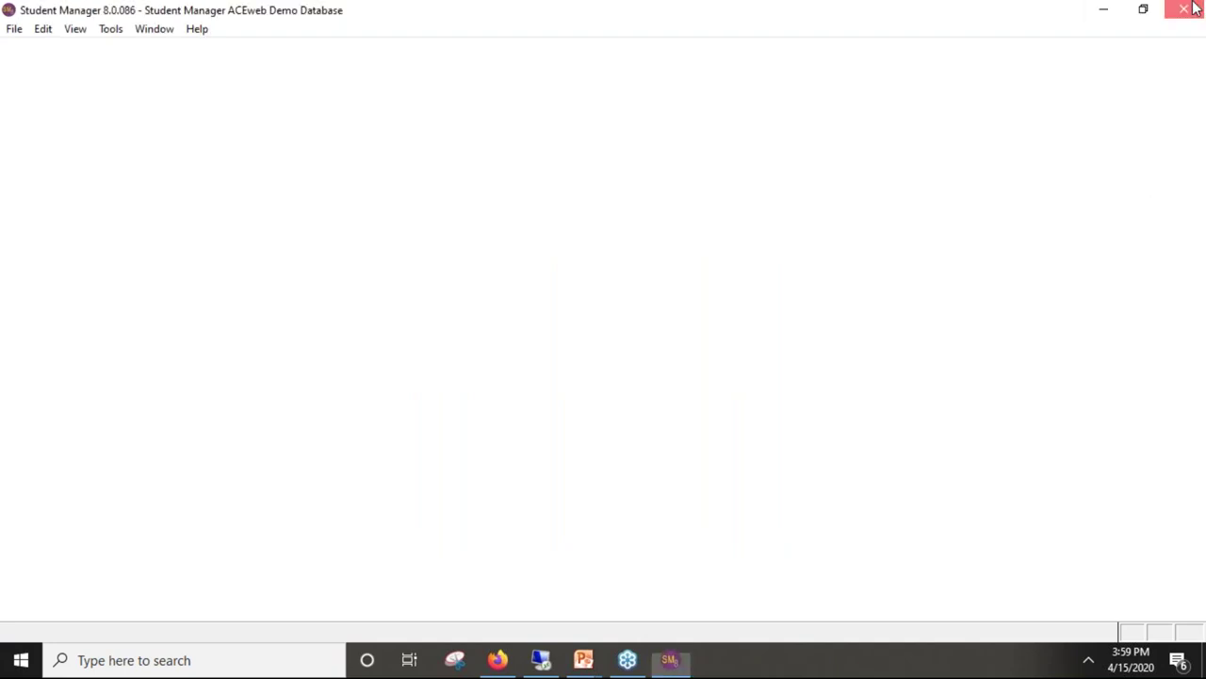
pyautogui.click(1183, 10)
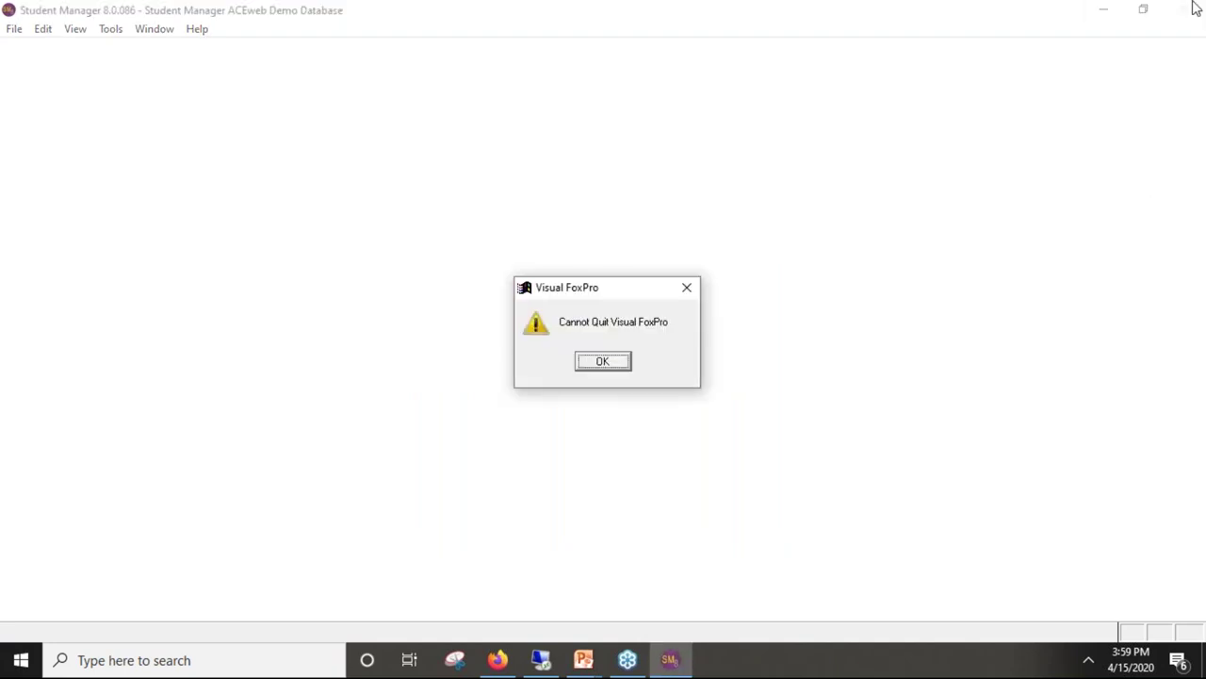
pyautogui.click(603, 363)
# Step: Minimize Student Manager, Firefox and PowerPoint, ending the slide show
pyautogui.click(1102, 10)
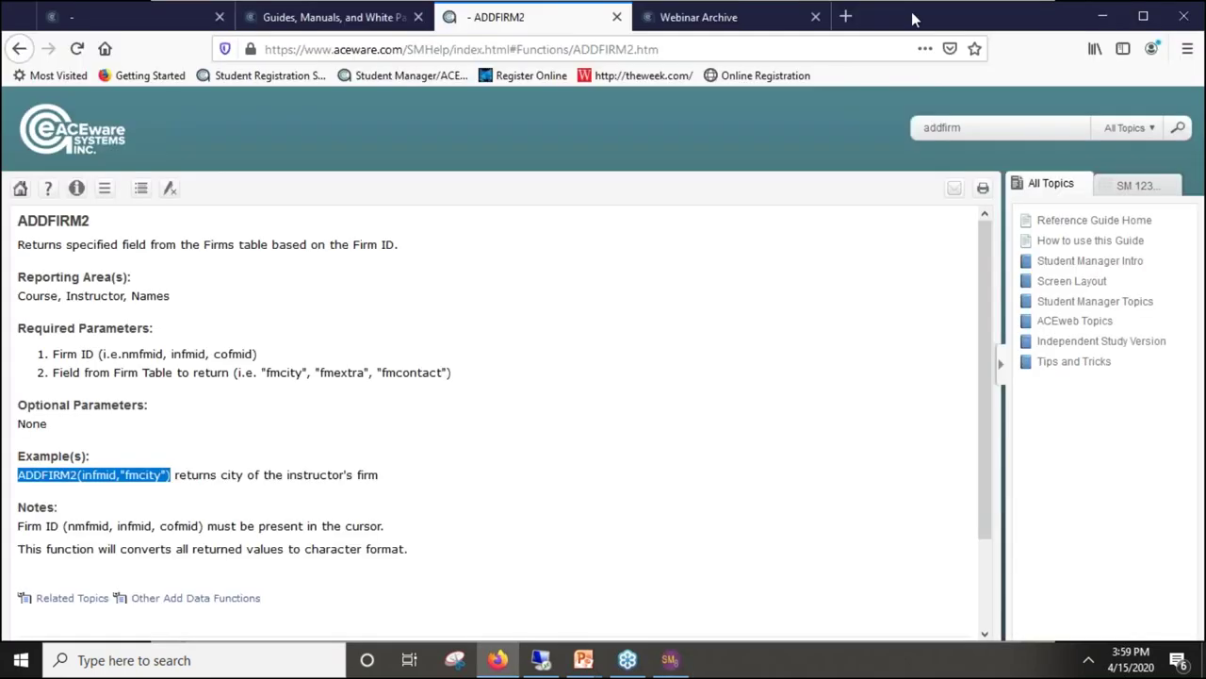
pyautogui.click(1103, 14)
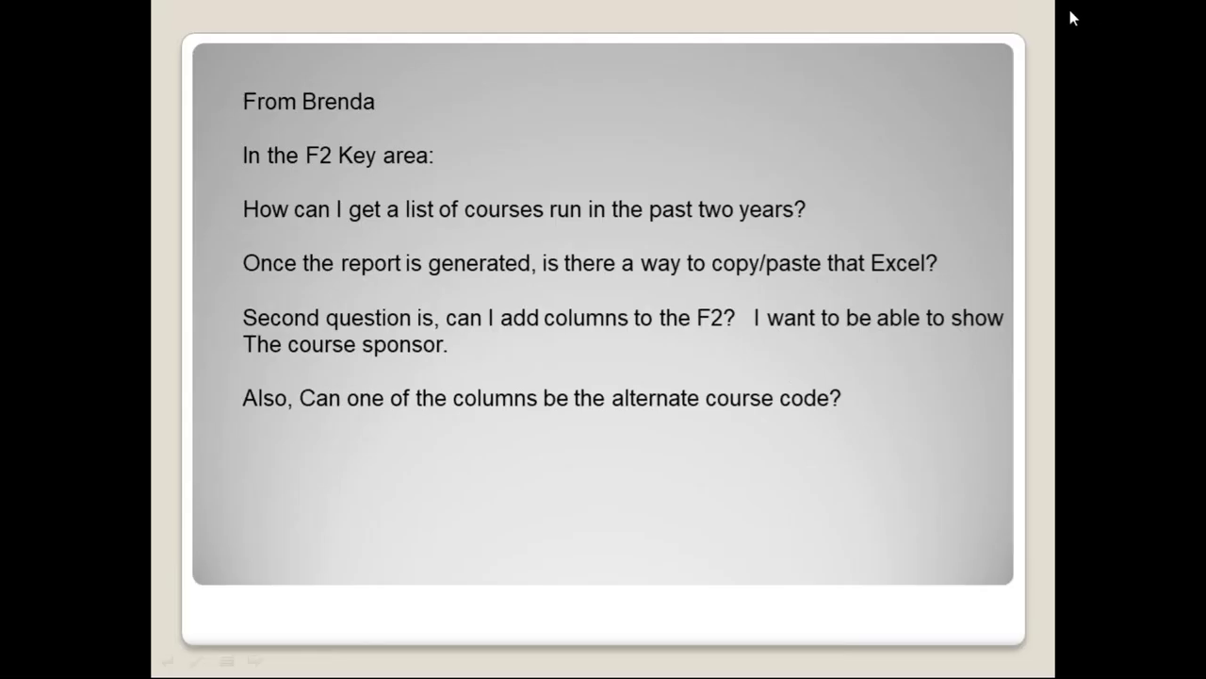
pyautogui.press('Escape')
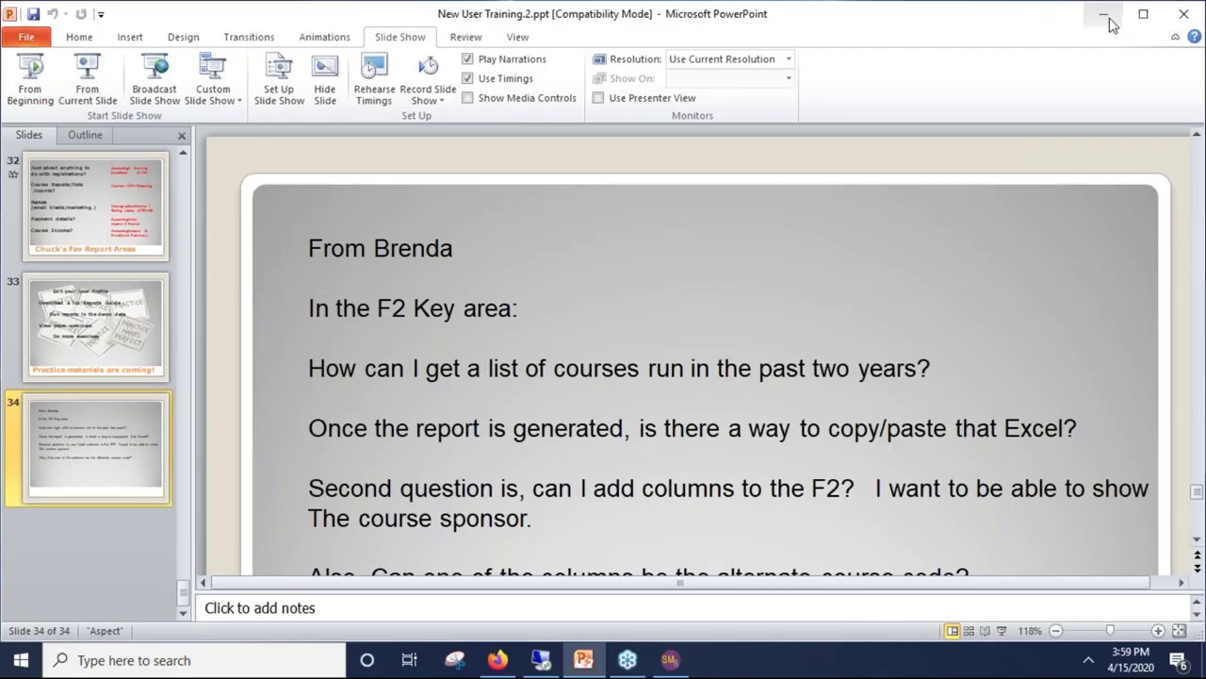
pyautogui.click(1108, 17)
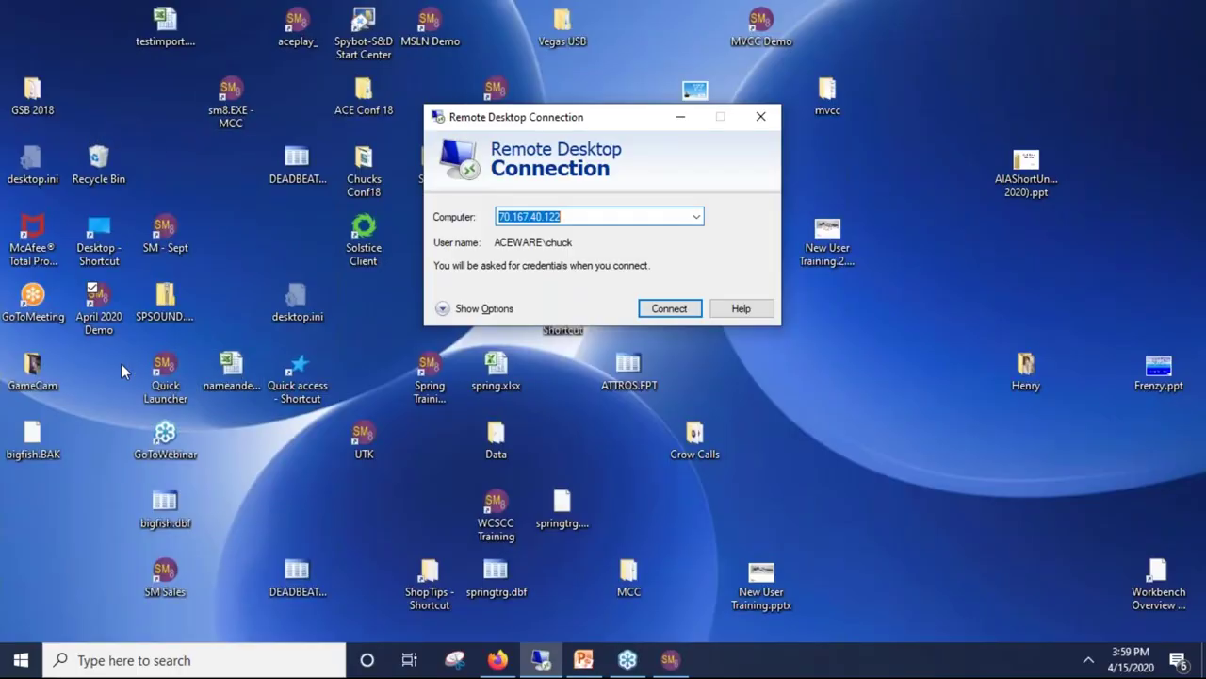
# Step: Launch the April 2020 Demo database and attempt a login that returns an invalid user name error
pyautogui.doubleClick(99, 301)
pyautogui.write('C')
pyautogui.press('BackSpace')
pyautogui.write('ACE_LG')
pyautogui.press('Return')
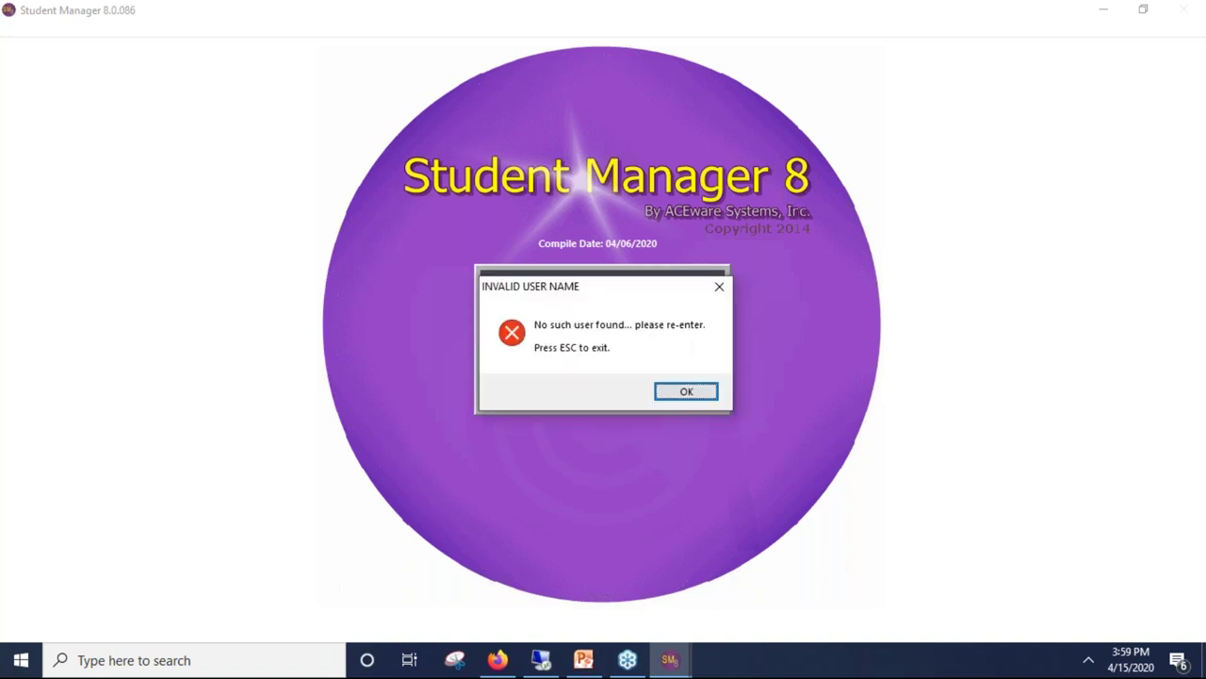
pyautogui.press('Return')
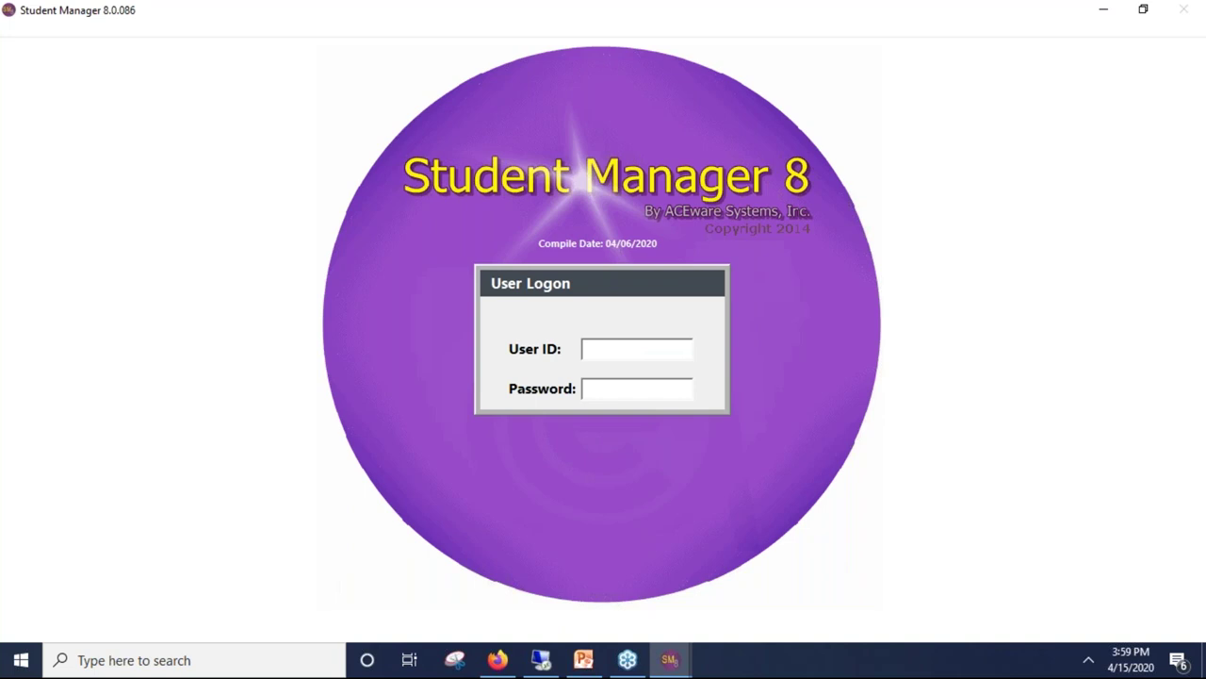
# Step: Log in with the corrected user ID and cancel the email course reminders without sending
pyautogui.write('ACEC')
pyautogui.press('BackSpace')
pyautogui.press('BackSpace')
pyautogui.write('_LOG')
pyautogui.press('Return')
pyautogui.press('Return')
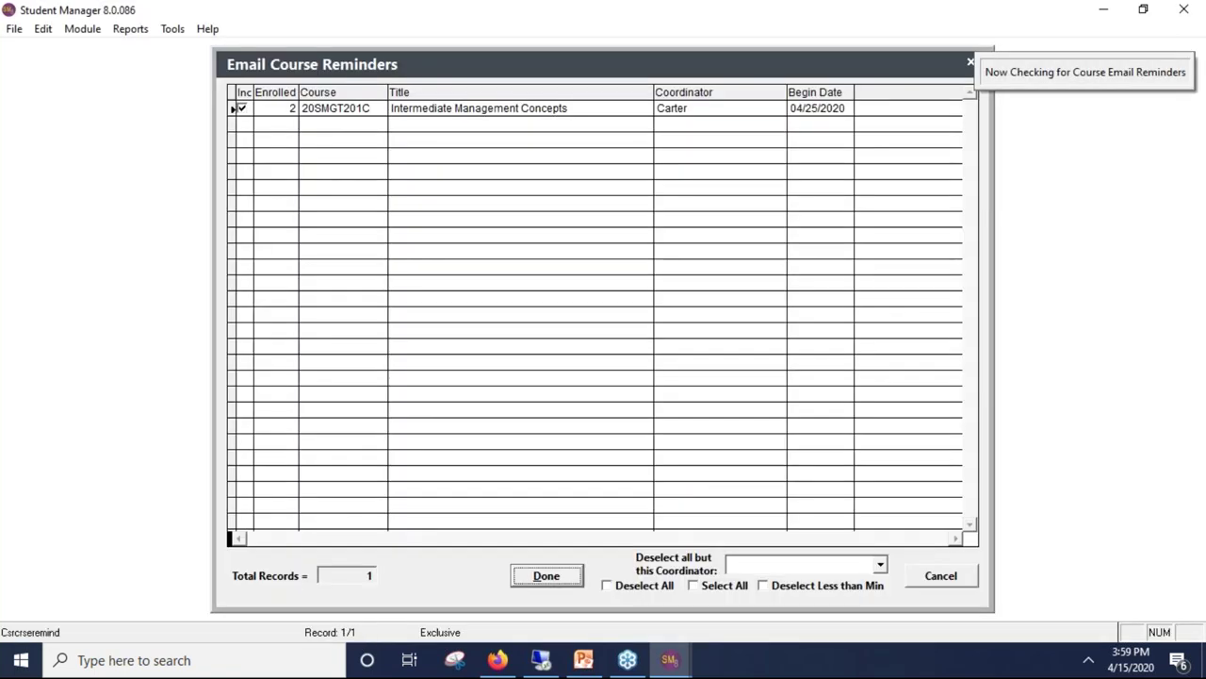
pyautogui.click(938, 576)
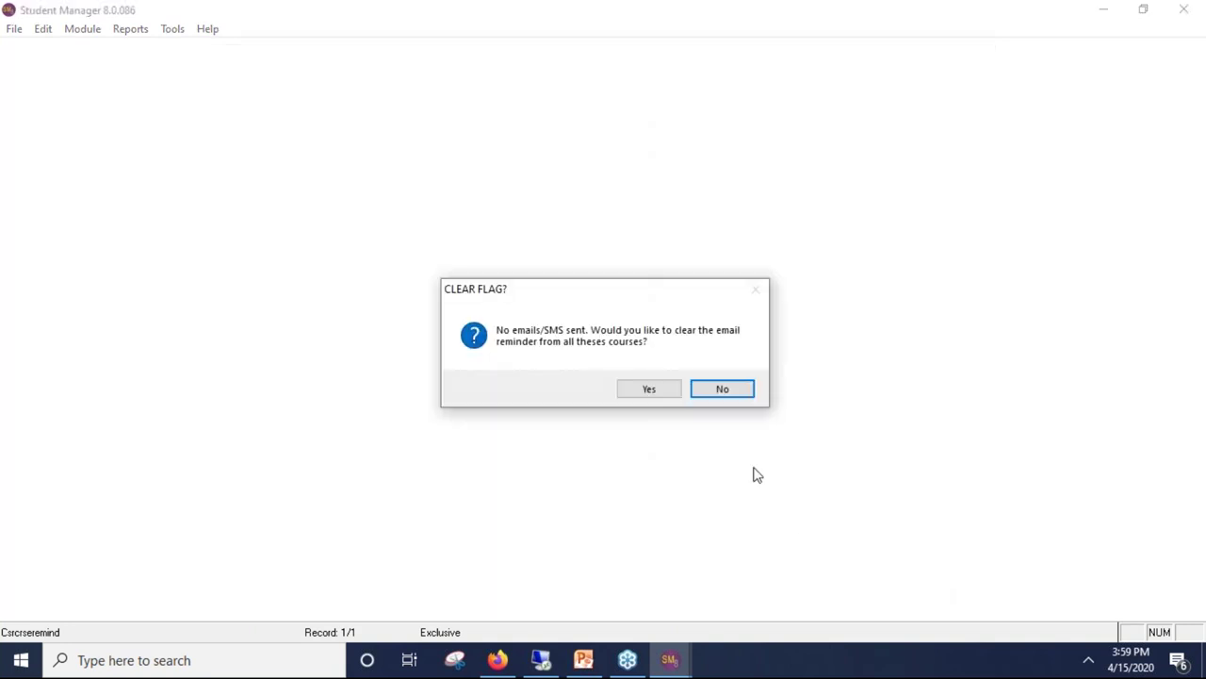
# Step: Keep the reminder flags, close the Quick List, and open then close the 20OLLI course record
pyautogui.click(722, 387)
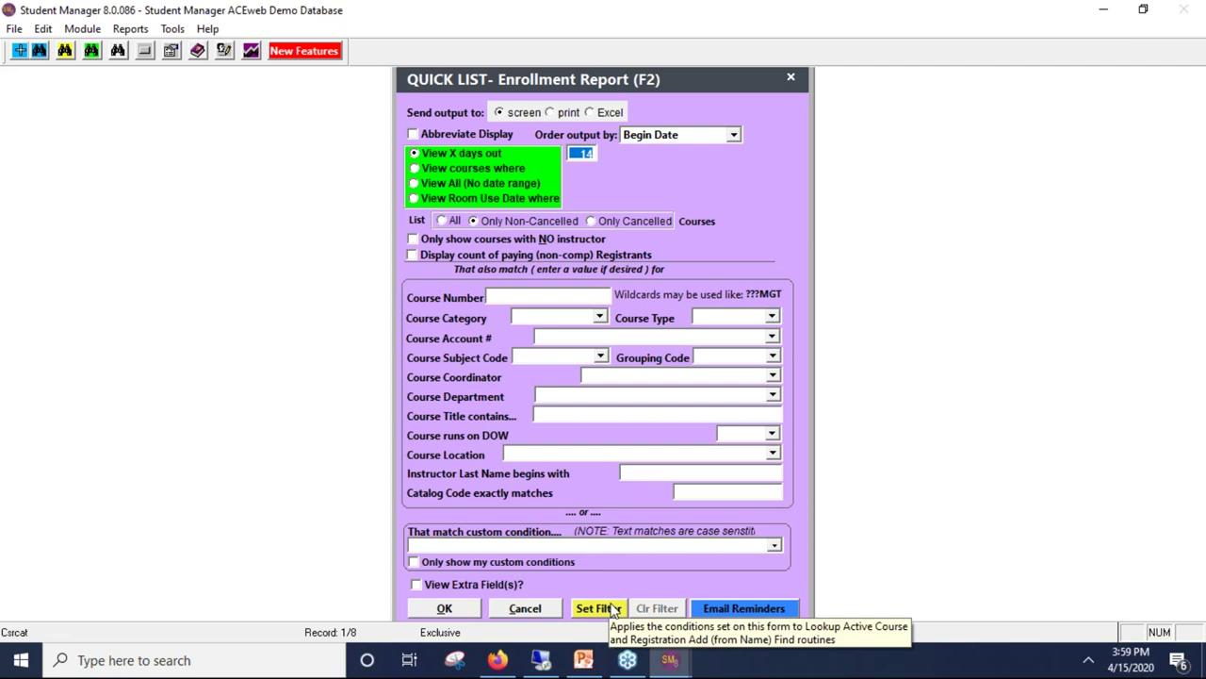
pyautogui.click(516, 609)
pyautogui.click(712, 285)
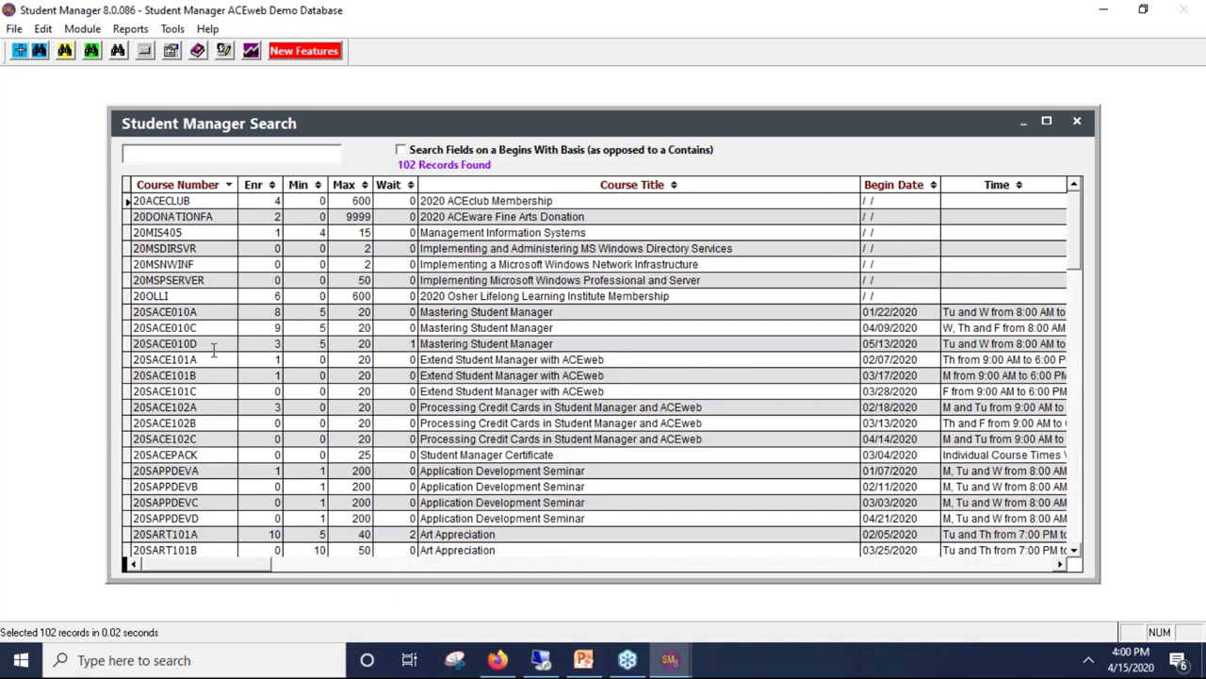
pyautogui.click(222, 423)
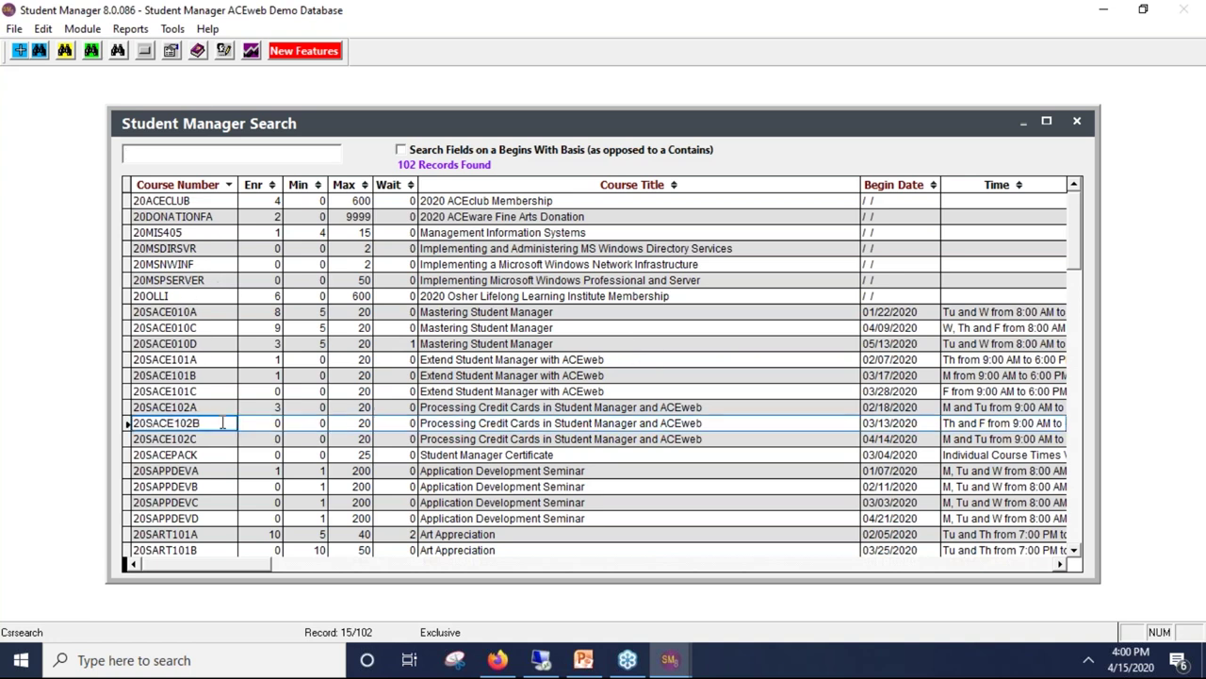
pyautogui.doubleClick(200, 296)
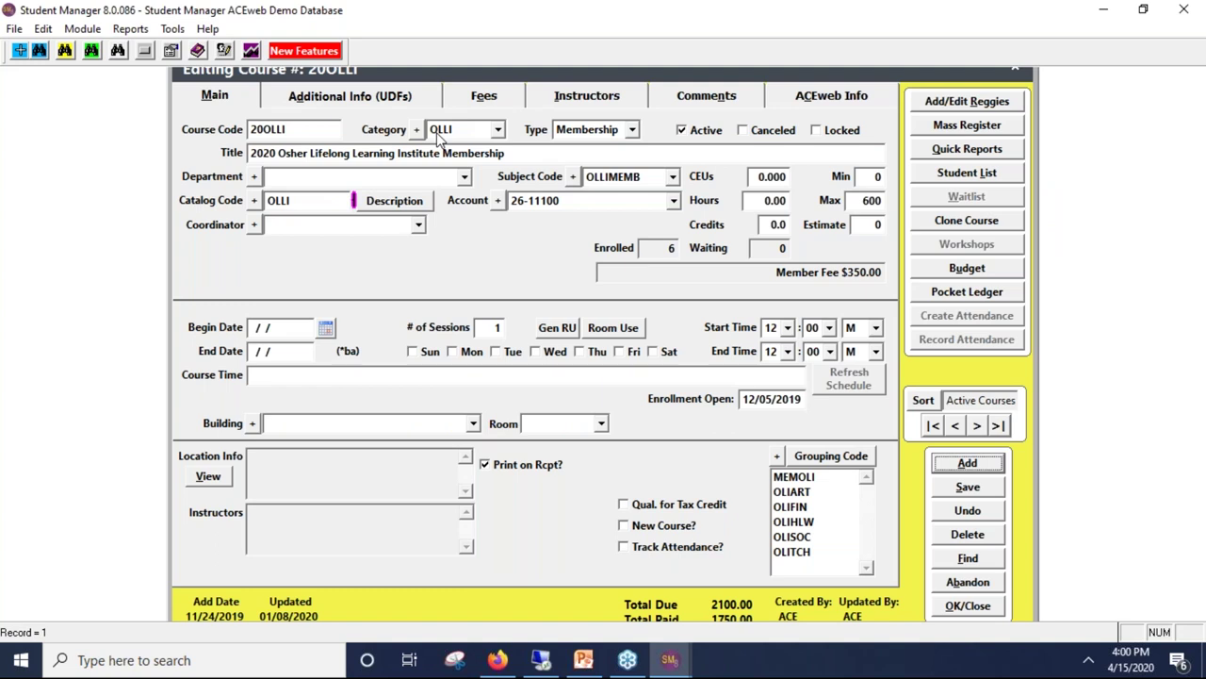
pyautogui.click(963, 610)
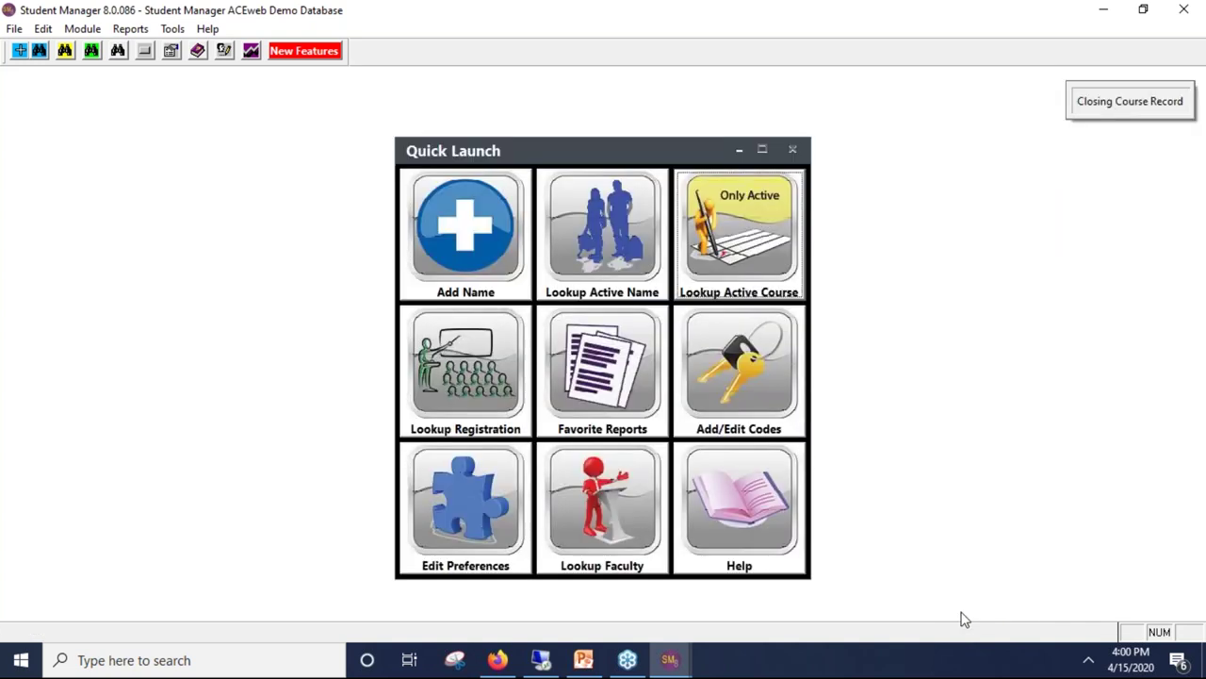
# Step: Set a Quick List filter for all dates and the OLLI course category, then search active courses
pyautogui.click(713, 247)
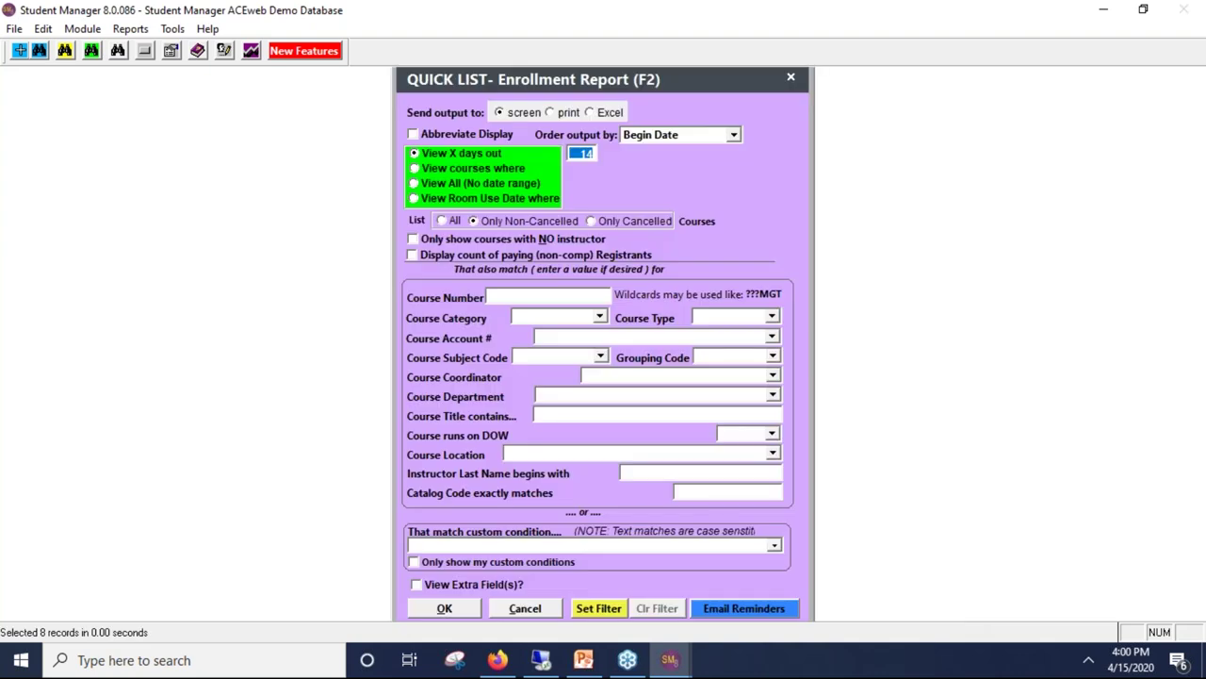
pyautogui.click(414, 184)
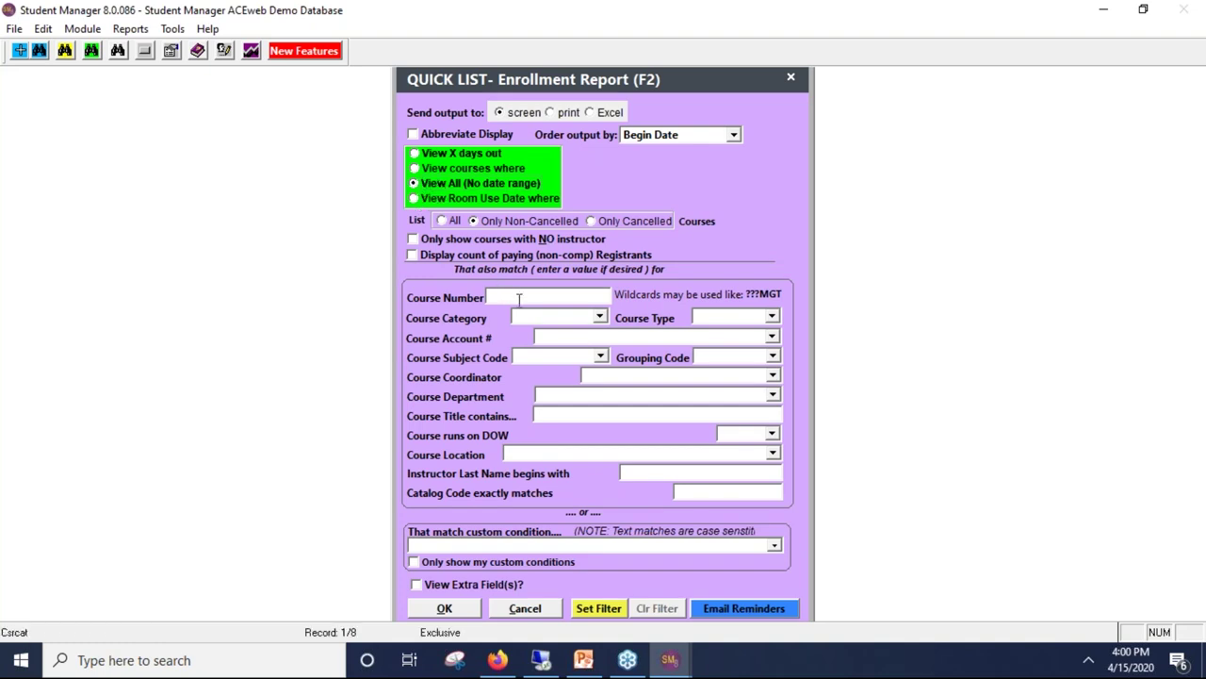
pyautogui.click(600, 317)
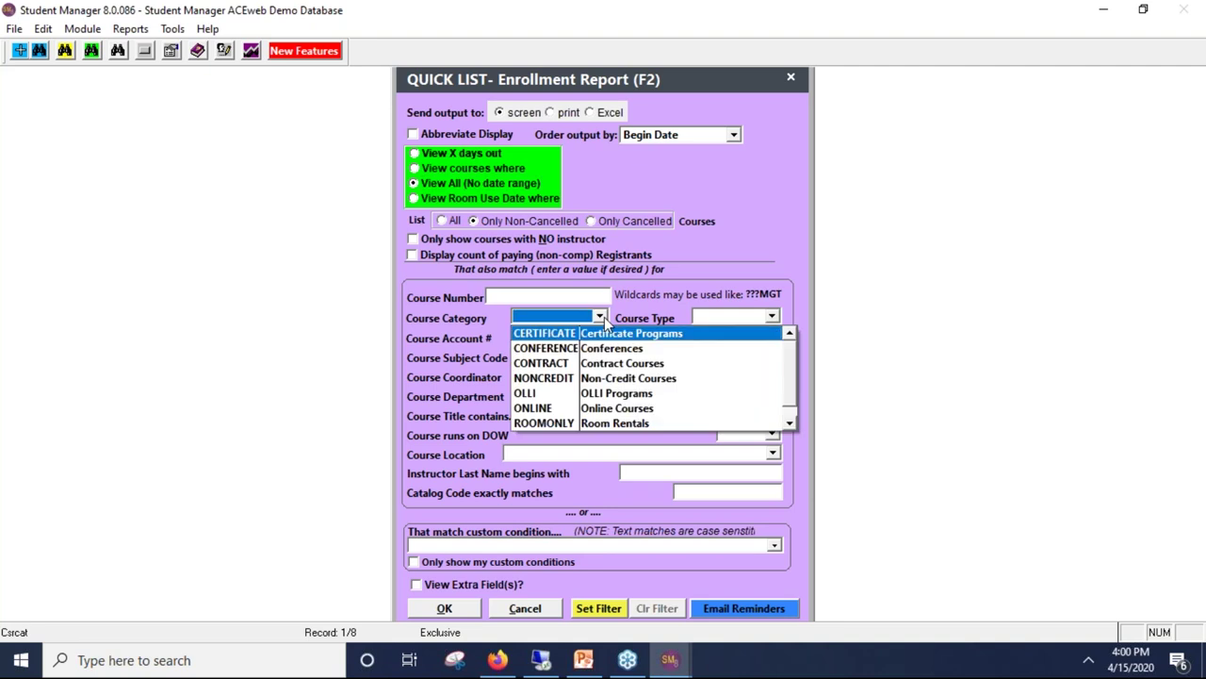
pyautogui.click(549, 396)
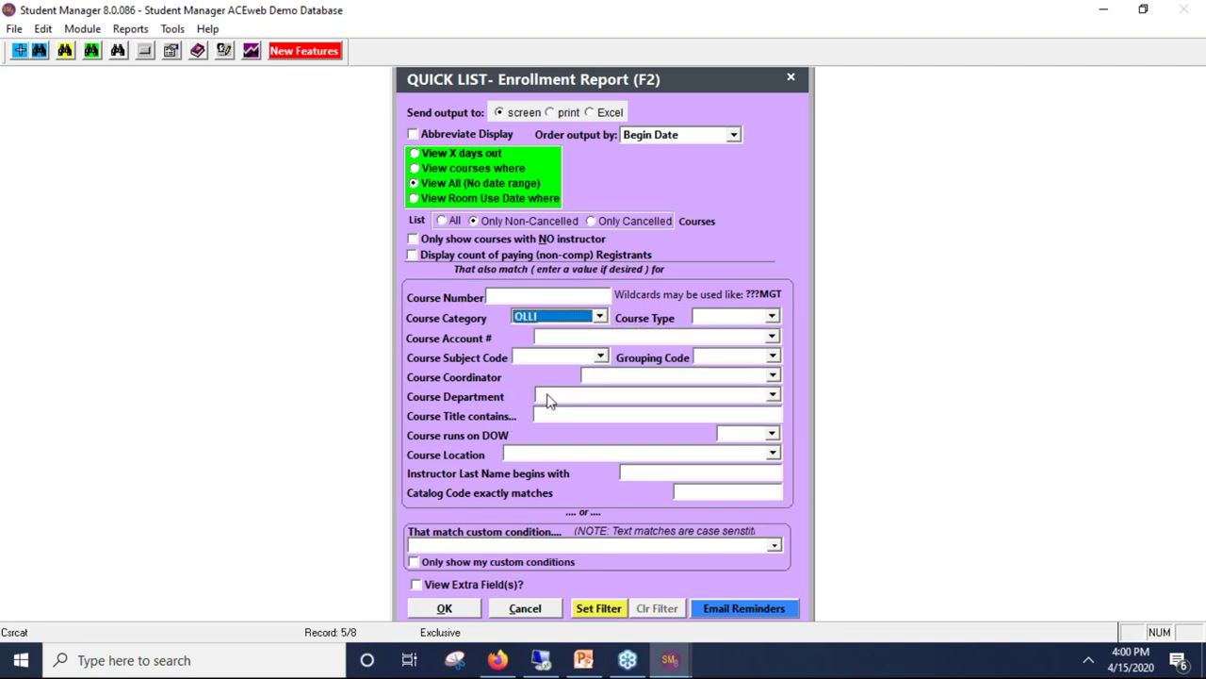
pyautogui.click(599, 608)
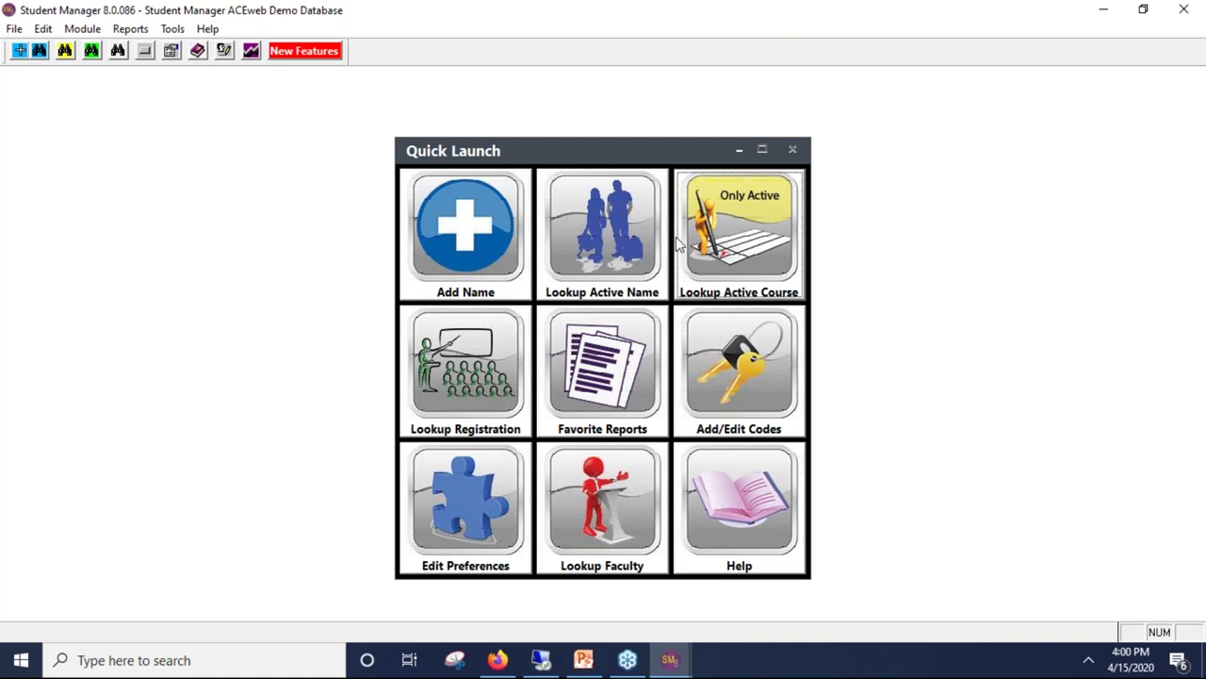
pyautogui.click(738, 247)
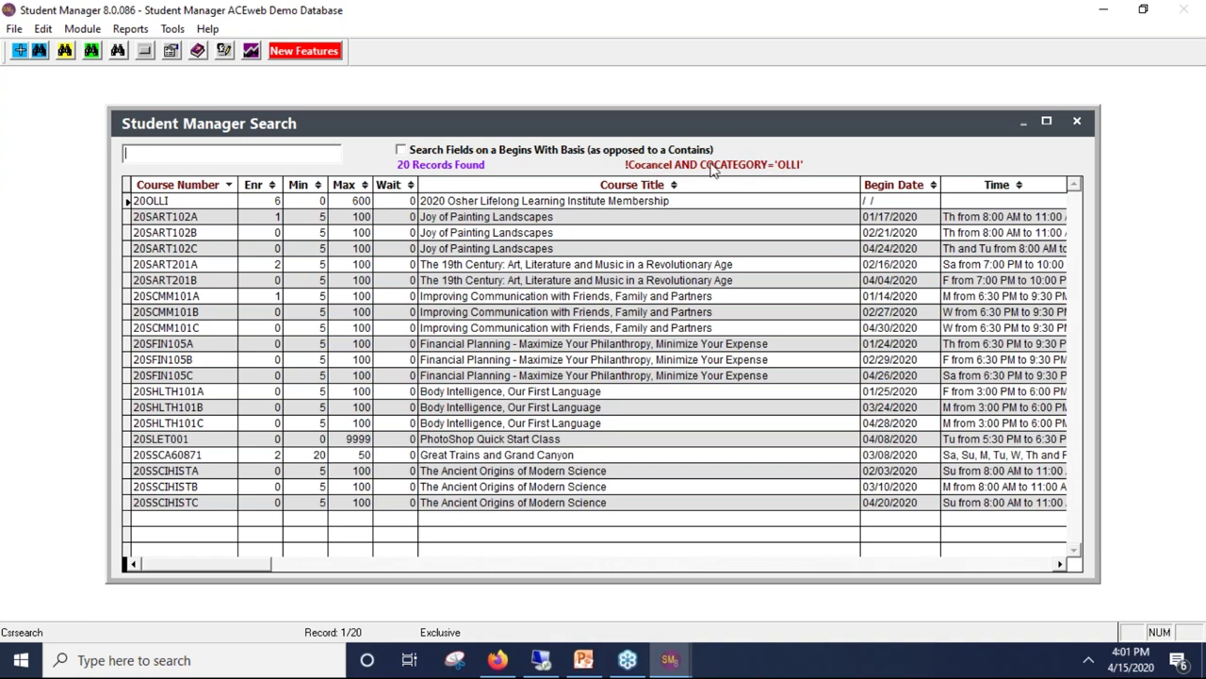
# Step: Close the OLLI-only course search results and exit Student Manager
pyautogui.click(1077, 122)
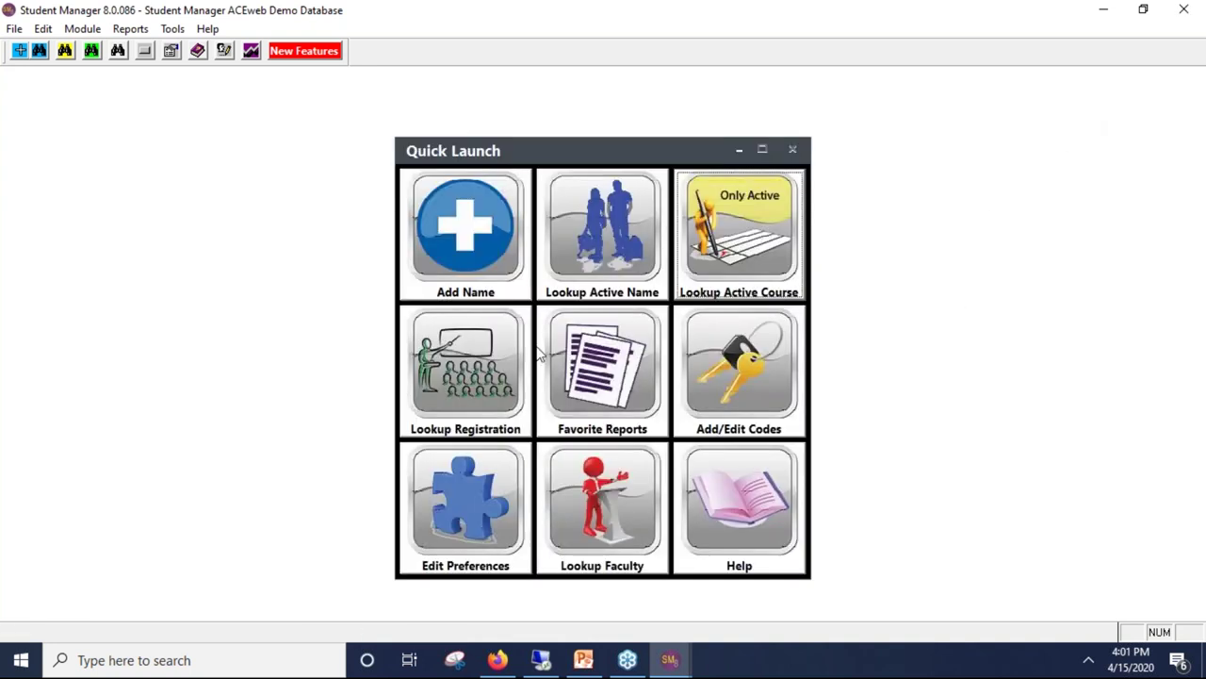
pyautogui.click(1184, 11)
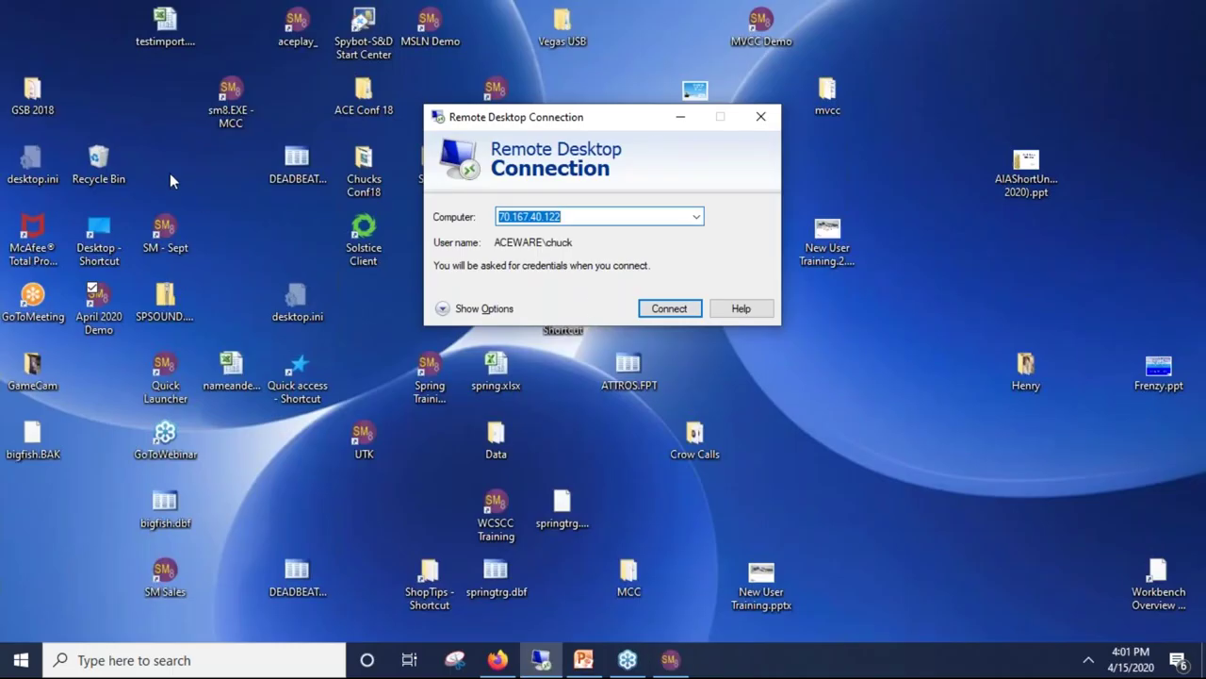
# Step: Relaunch April 2020 Demo, log in, cancel the email reminders, and answer the clear-flag prompt
pyautogui.click(96, 290)
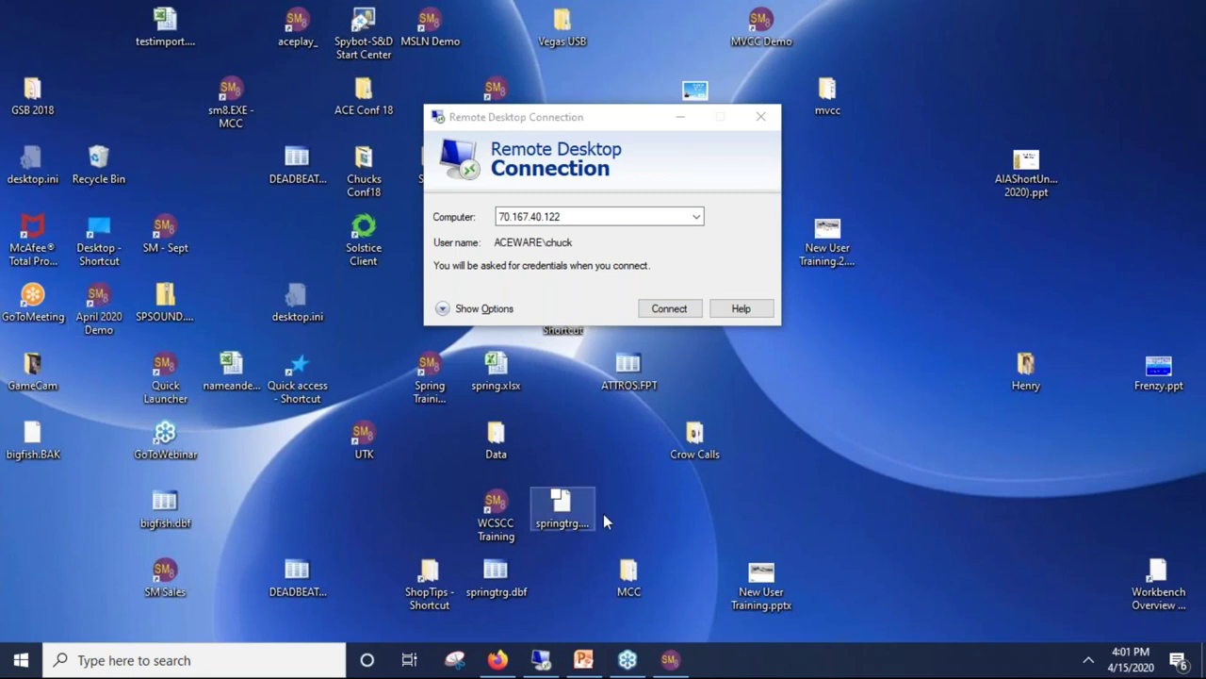
pyautogui.doubleClick(120, 319)
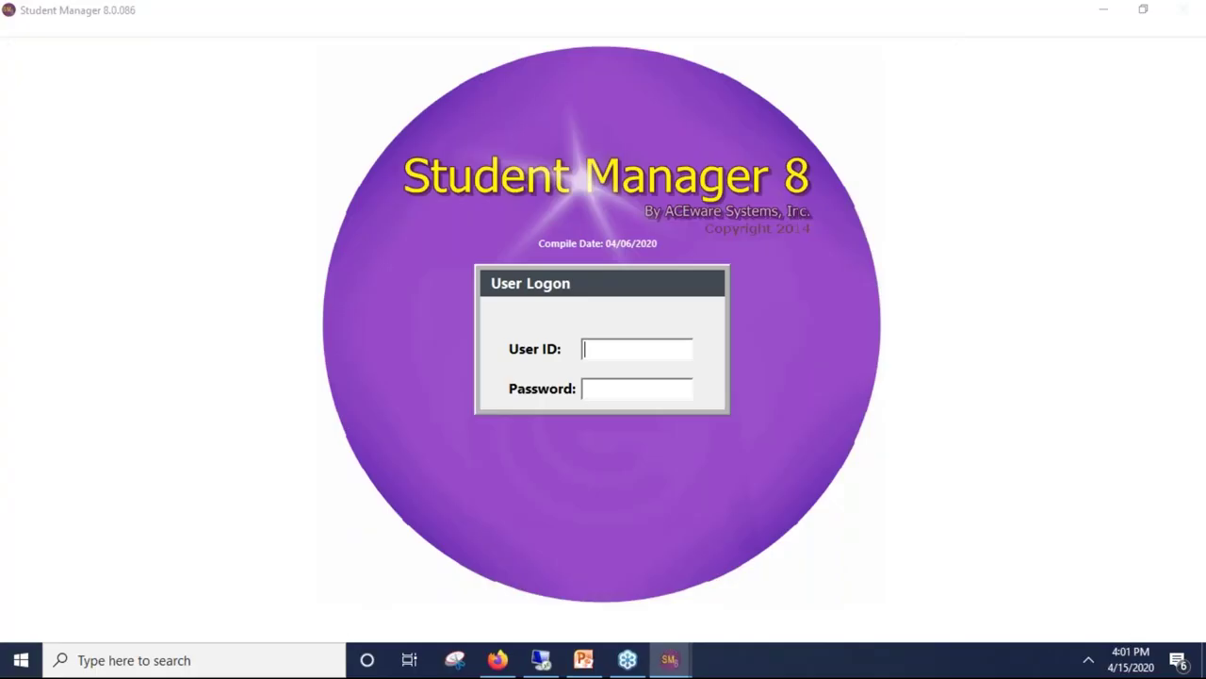
pyautogui.write('ACE_LOG')
pyautogui.press('Return')
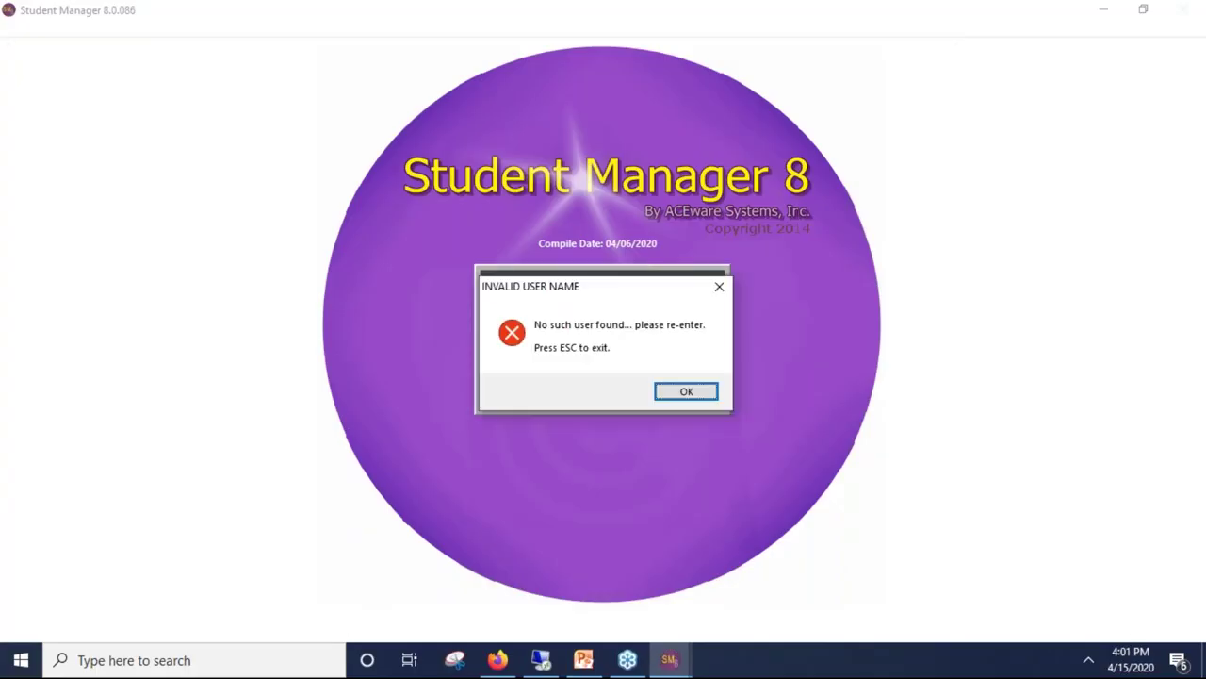
pyautogui.press('Return')
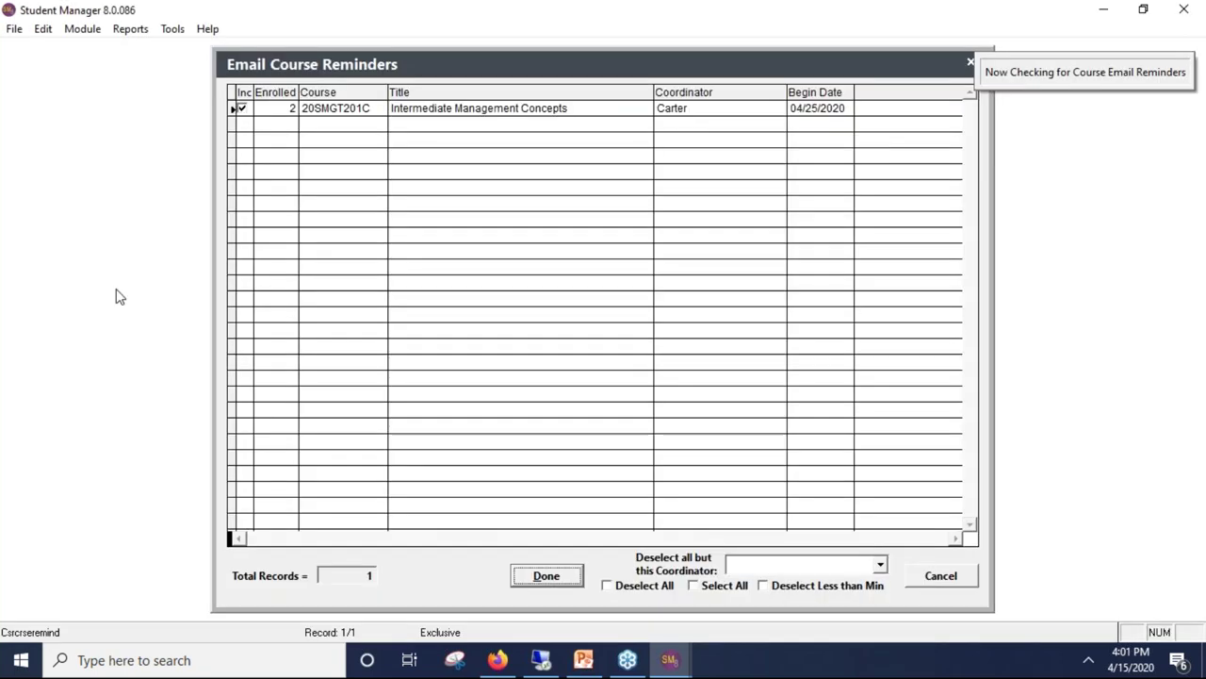
pyautogui.click(956, 578)
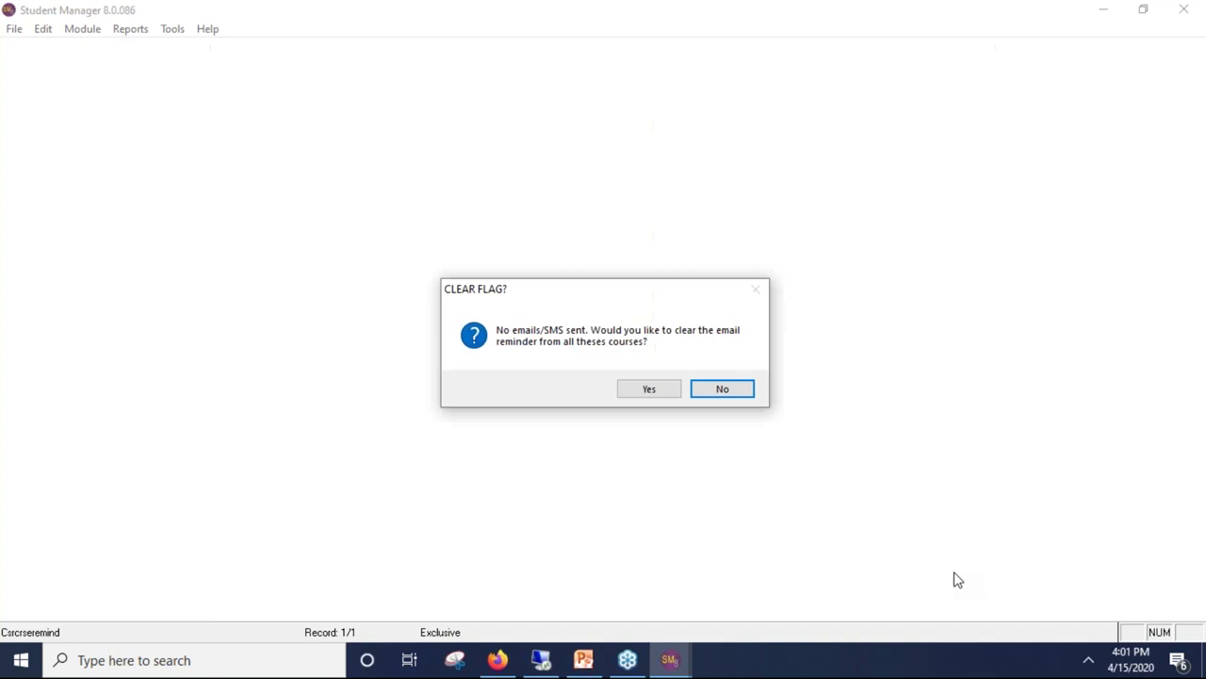
pyautogui.click(727, 390)
# Step: Check the active course search still lists only the 20 OLLI courses, then close it
pyautogui.click(745, 240)
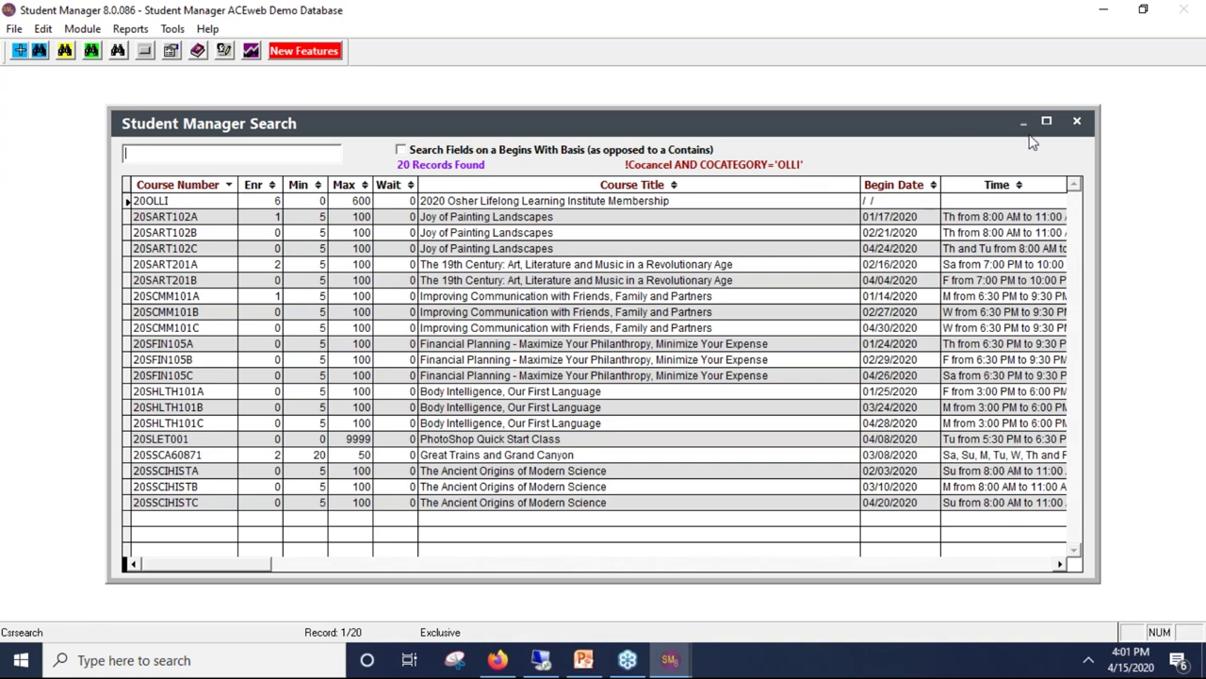
pyautogui.click(1078, 124)
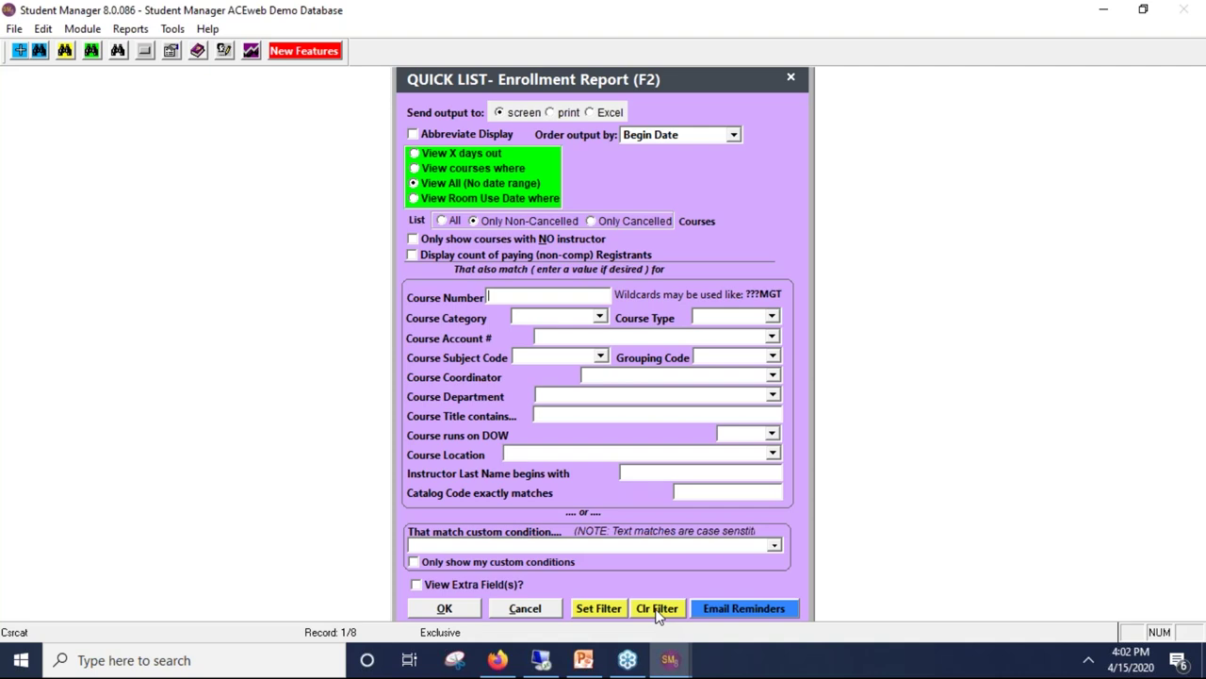
# Step: Clear the saved filter and confirm the active course search now lists all 102 courses
pyautogui.click(657, 609)
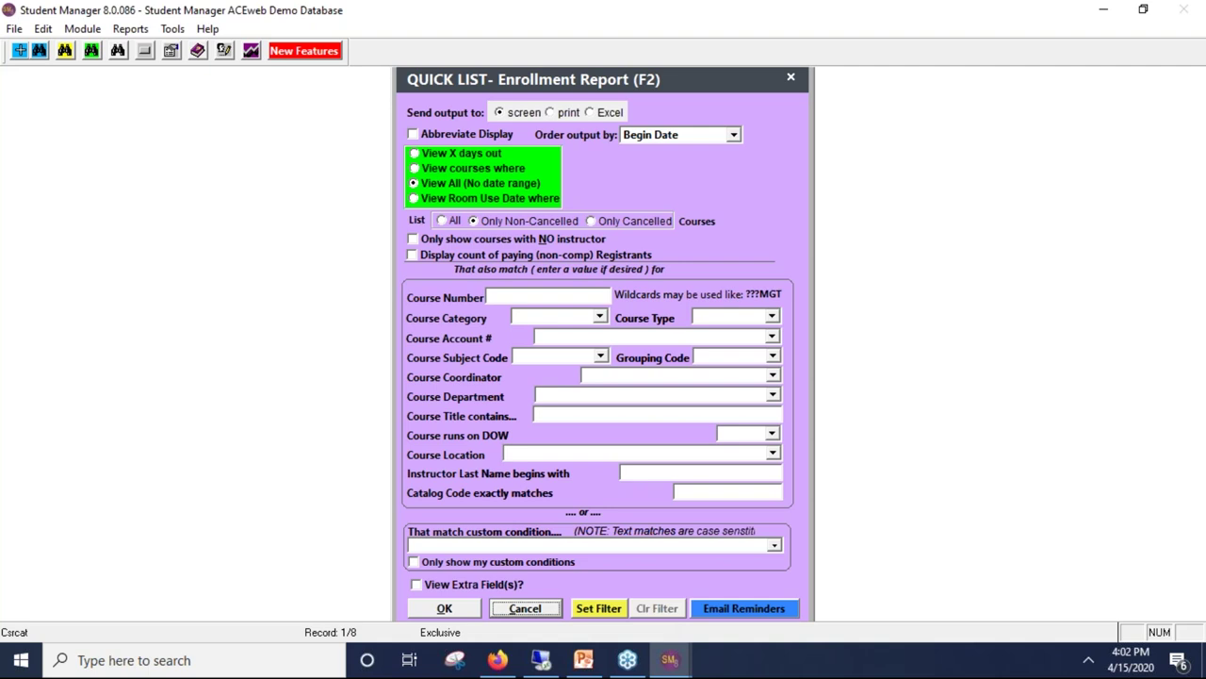
pyautogui.click(445, 608)
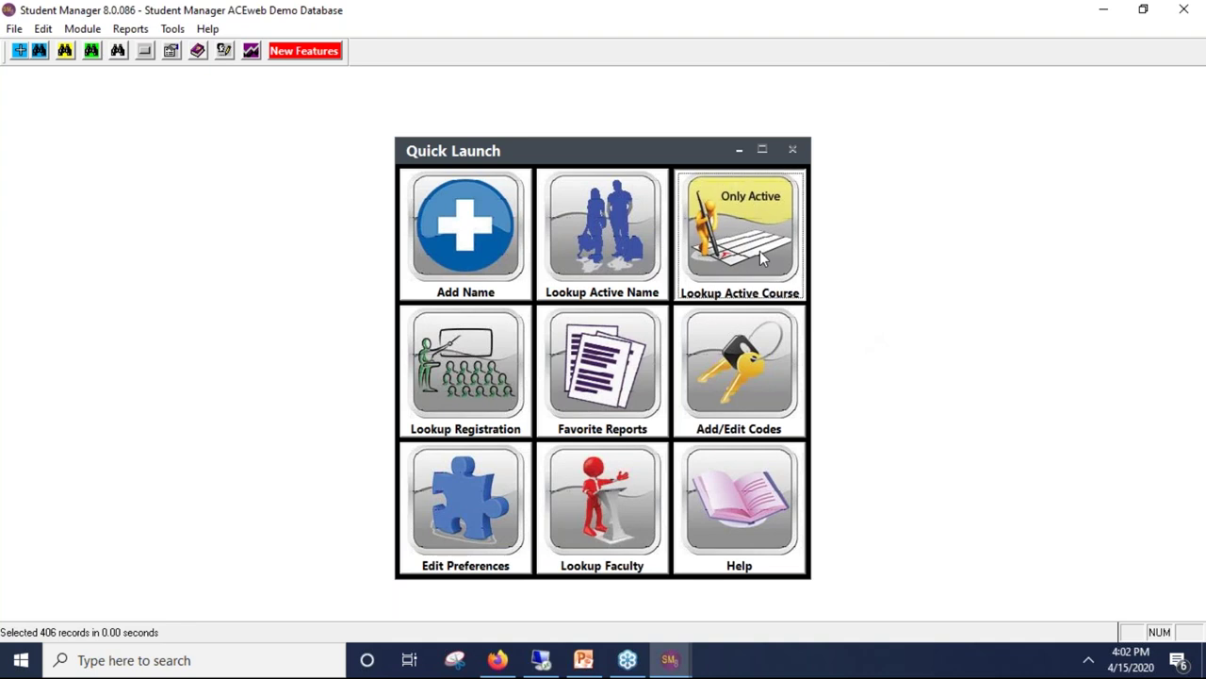
pyautogui.click(759, 251)
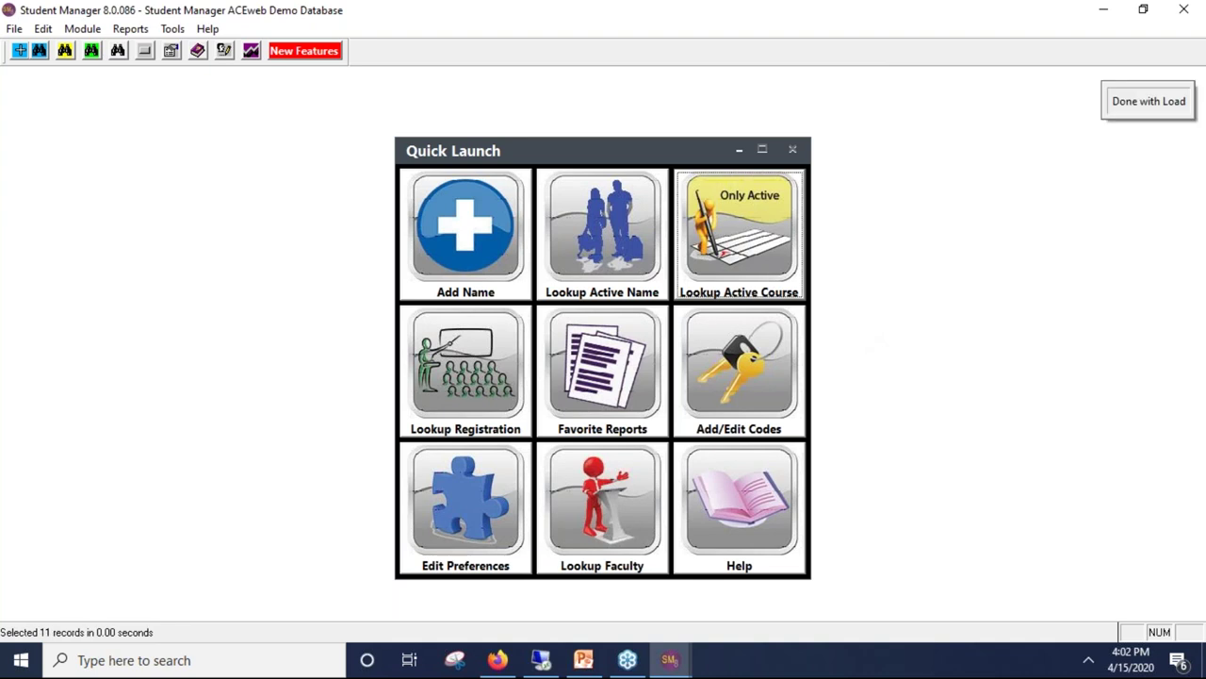
pyautogui.press('Down')
pyautogui.press('Down')
pyautogui.press('Down')
pyautogui.press('Down')
pyautogui.press('Down')
pyautogui.press('Down')
pyautogui.press('Down')
pyautogui.press('Down')
pyautogui.press('Down')
pyautogui.press('Down')
pyautogui.press('Down')
pyautogui.press('Down')
pyautogui.press('Down')
pyautogui.press('Down')
pyautogui.press('Down')
pyautogui.press('Down')
pyautogui.press('Down')
pyautogui.press('Down')
pyautogui.press('Down')
pyautogui.press('Down')
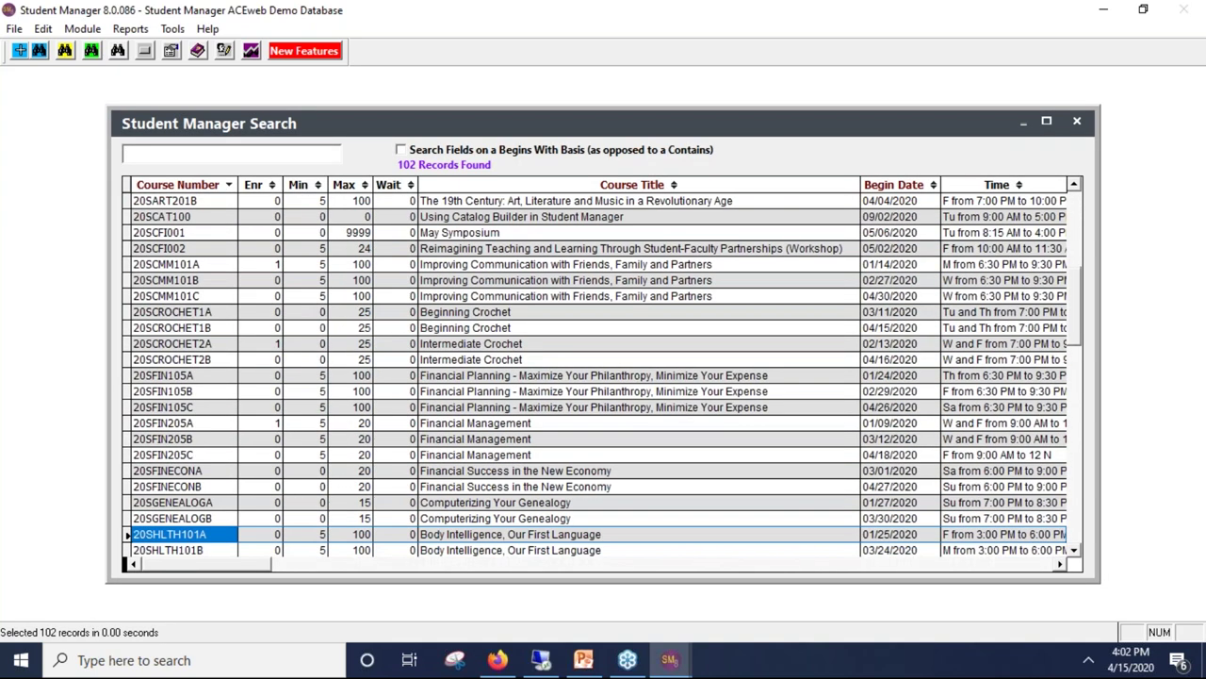
pyautogui.press('Escape')
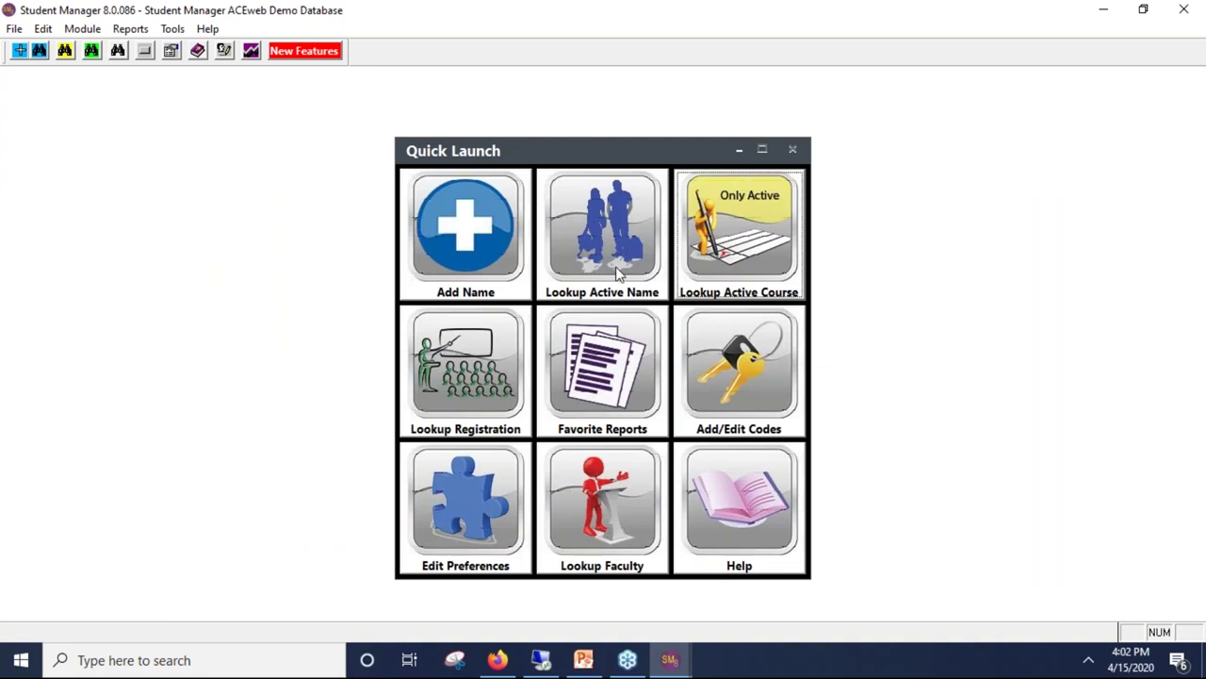
# Step: Bring up the QUICK LIST- Enrollment Report with F2, showing all dates and no course category
pyautogui.press('F2')
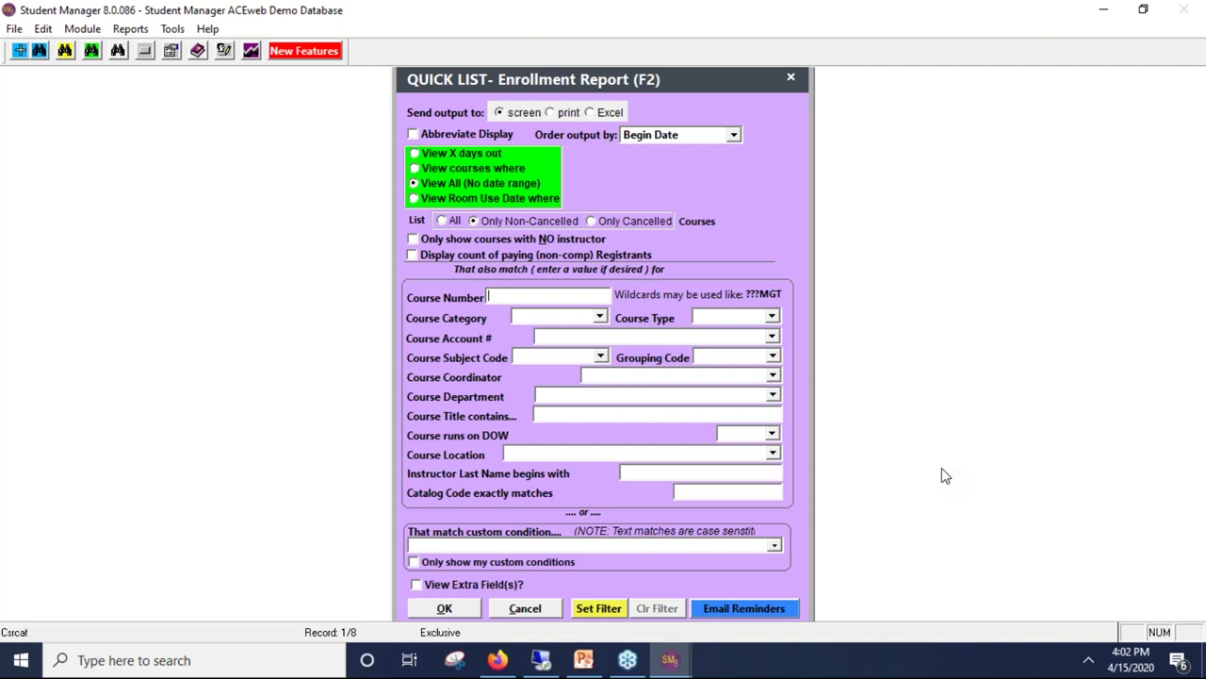
# Step: Switch to PowerPoint and present from slide 33, 'Practice materials are coming!'
pyautogui.click(584, 657)
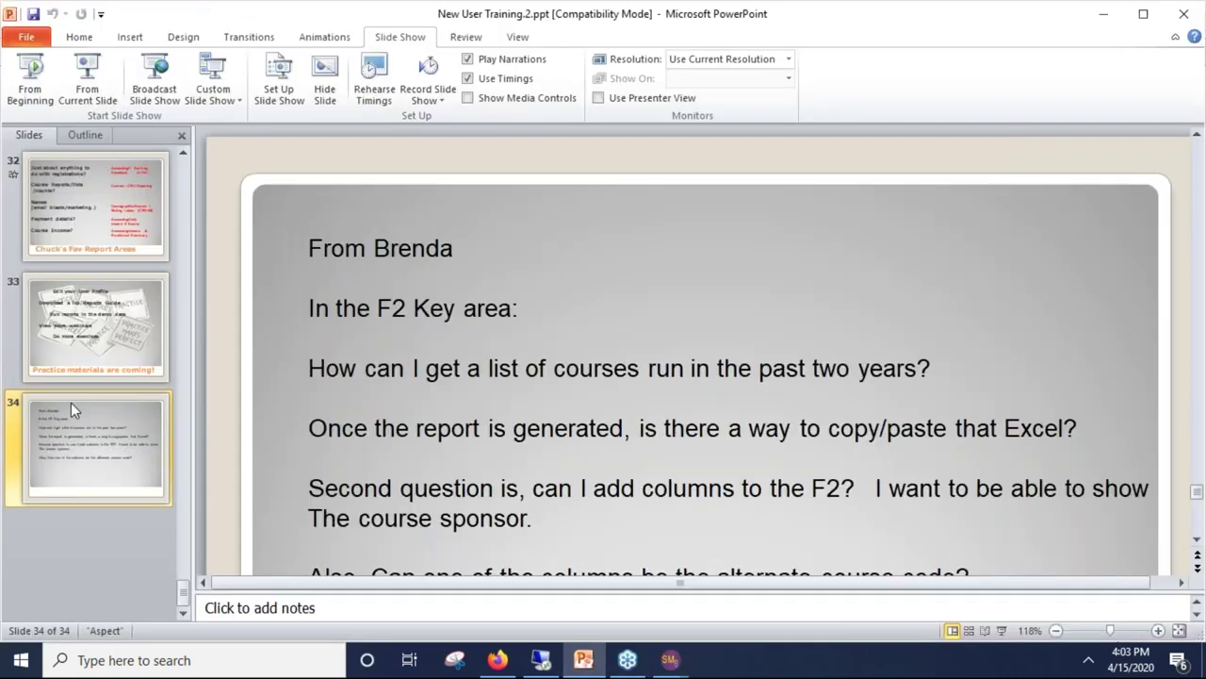
pyautogui.click(101, 283)
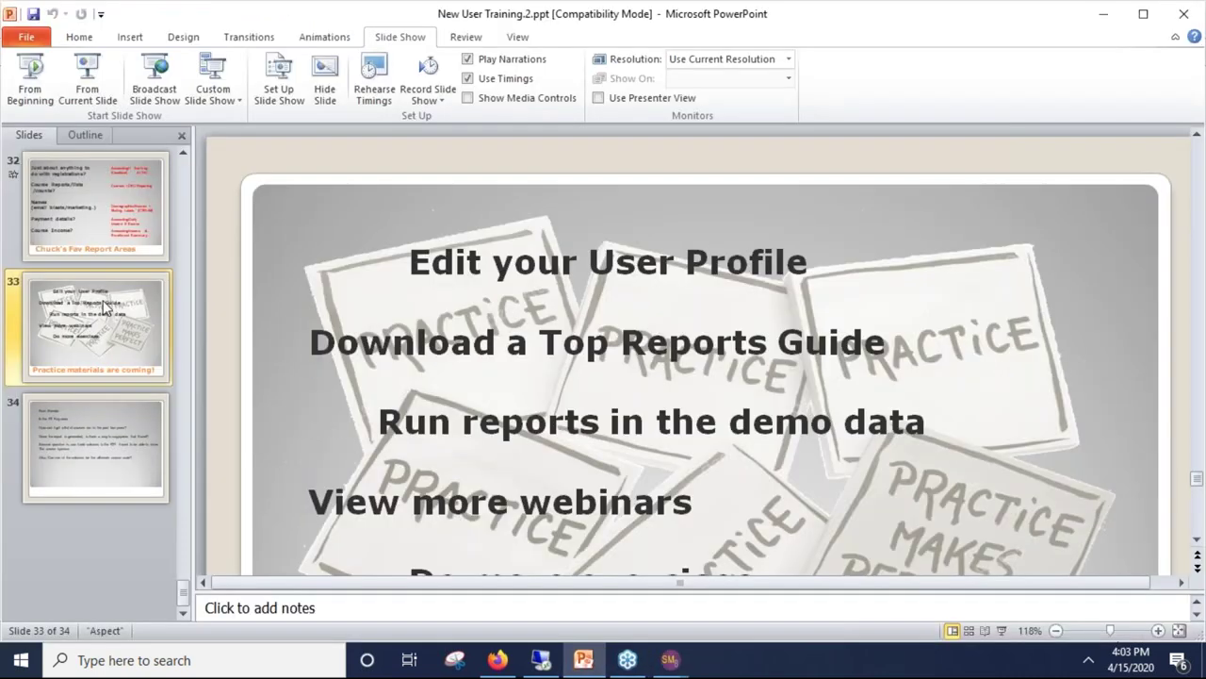
pyautogui.click(90, 81)
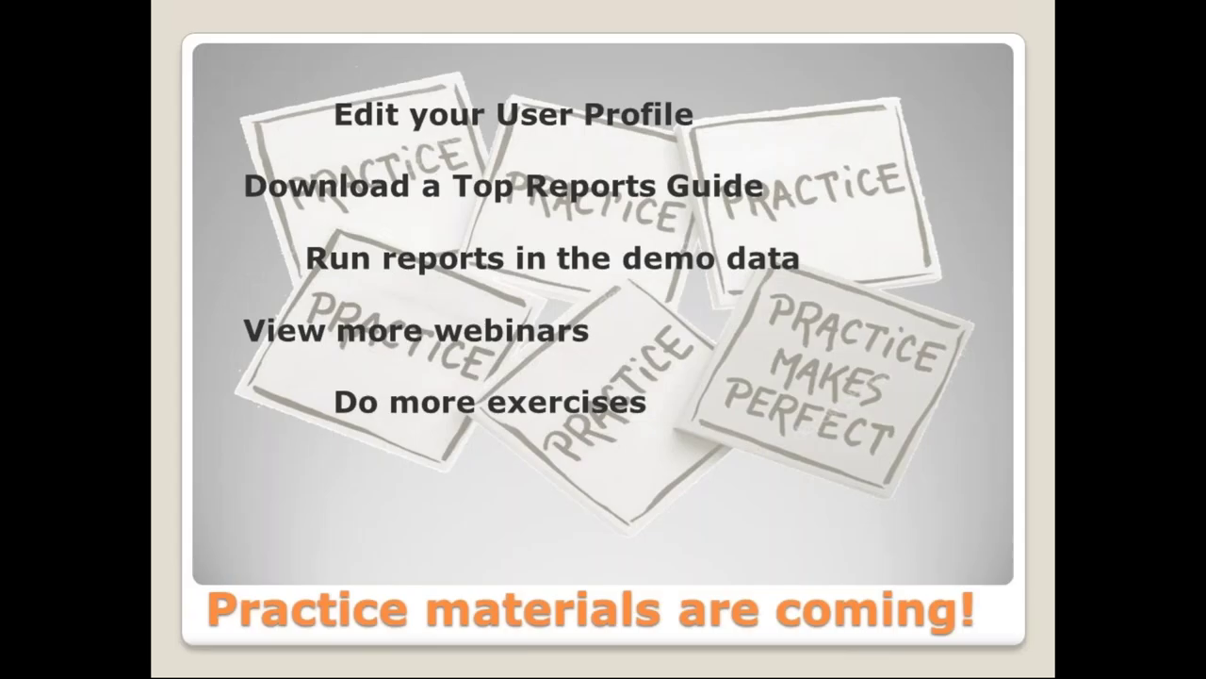